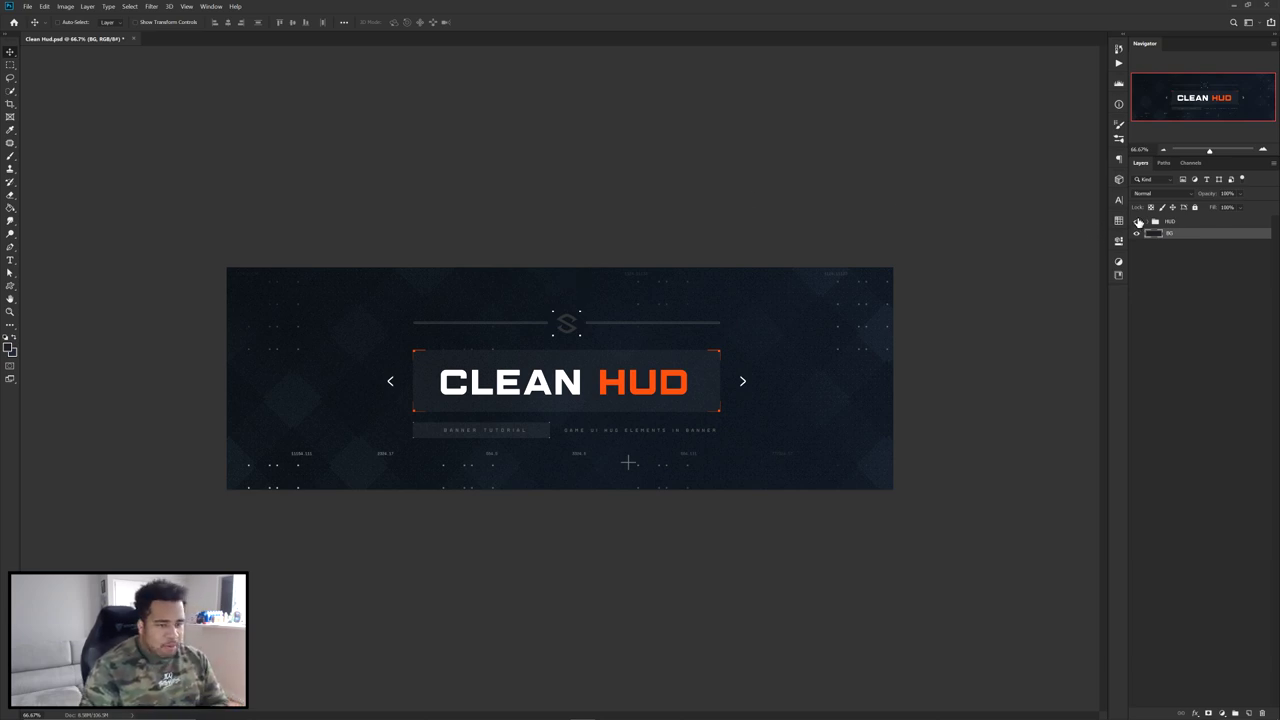
- Hide the HUD group to show only the plain background and keep 202228 as the foreground colour
{"action": "left_click", "coordinate": [1136, 221]}
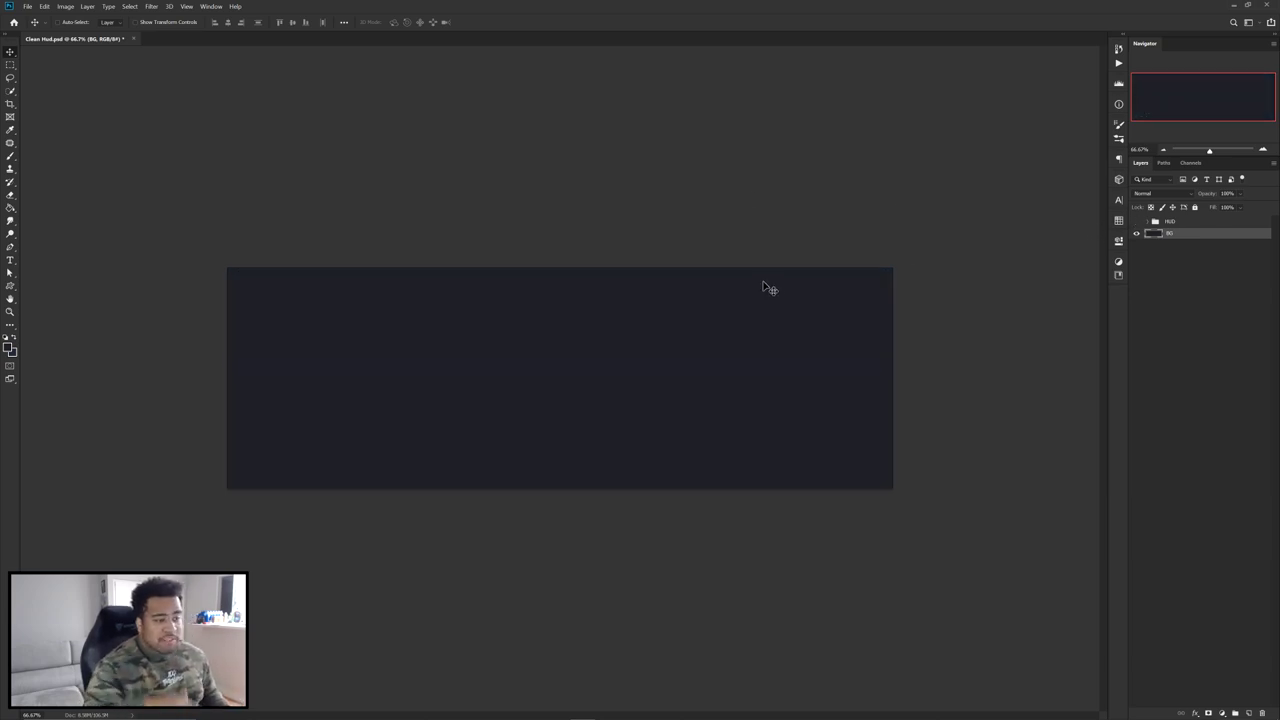
{"action": "left_click", "coordinate": [9, 347]}
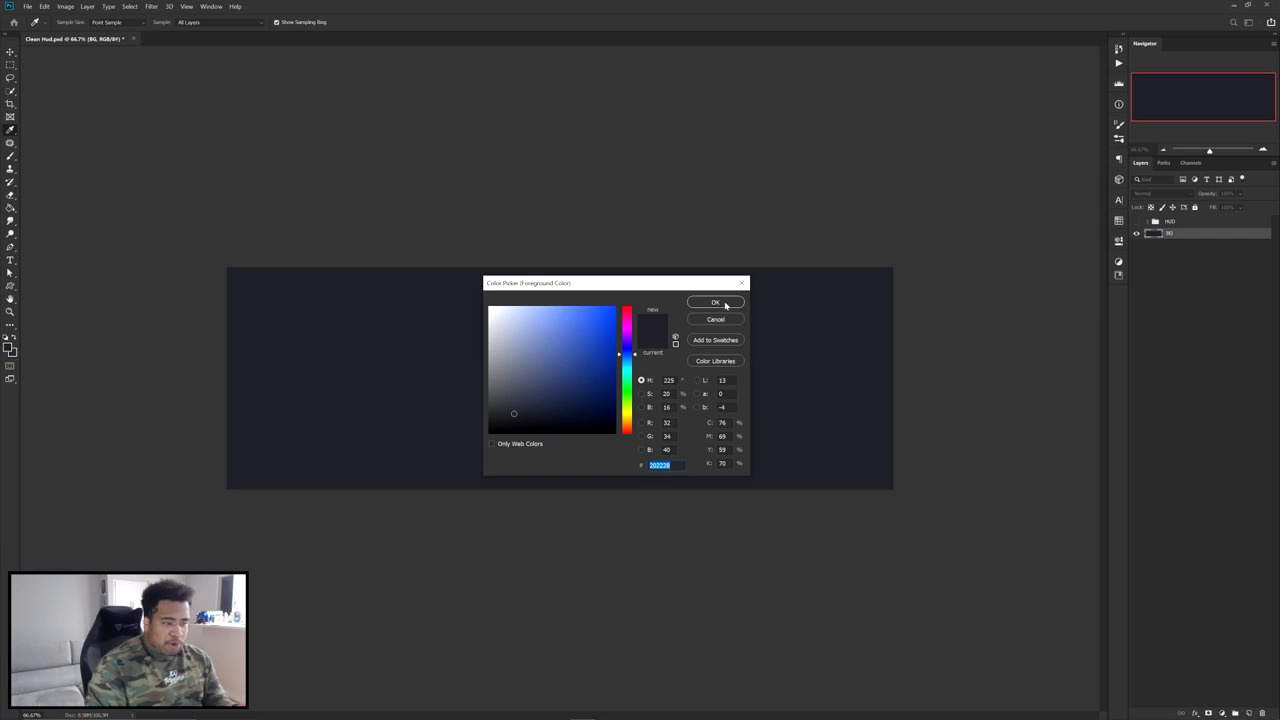
{"action": "left_click", "coordinate": [716, 303]}
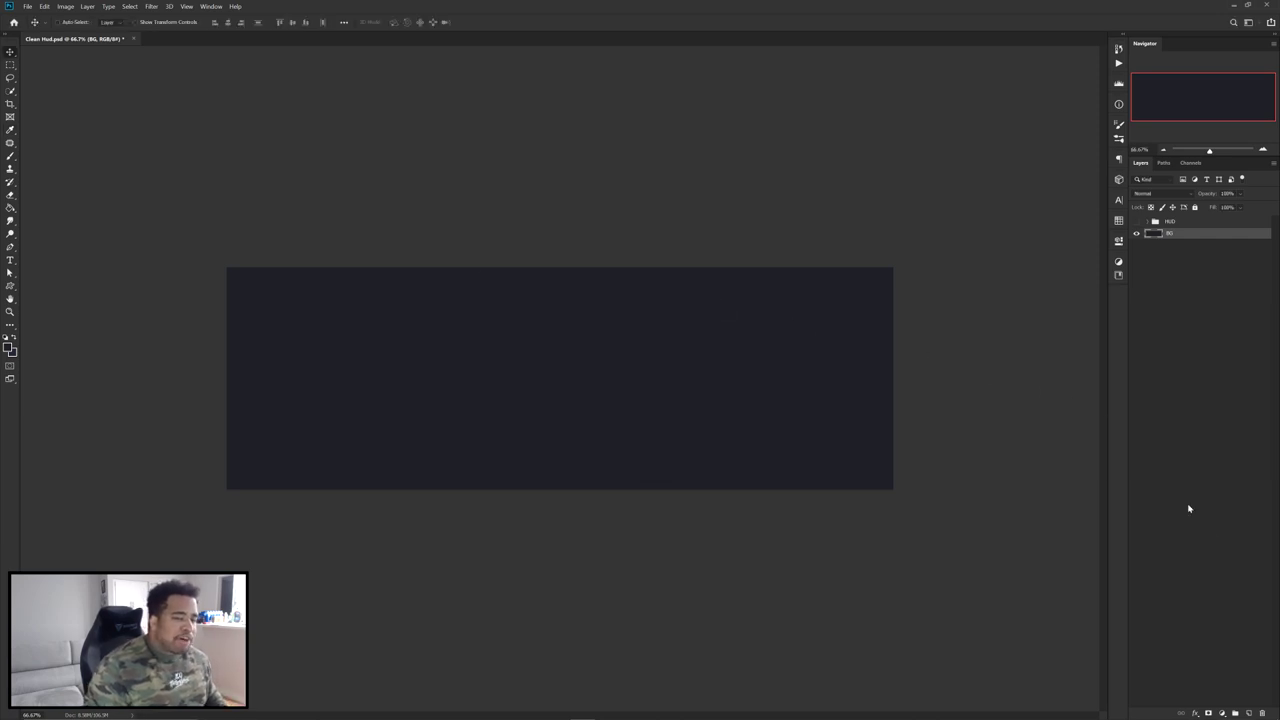
- Add a new layer above BG and set the foreground colour to 242734
{"action": "left_click", "coordinate": [1248, 711]}
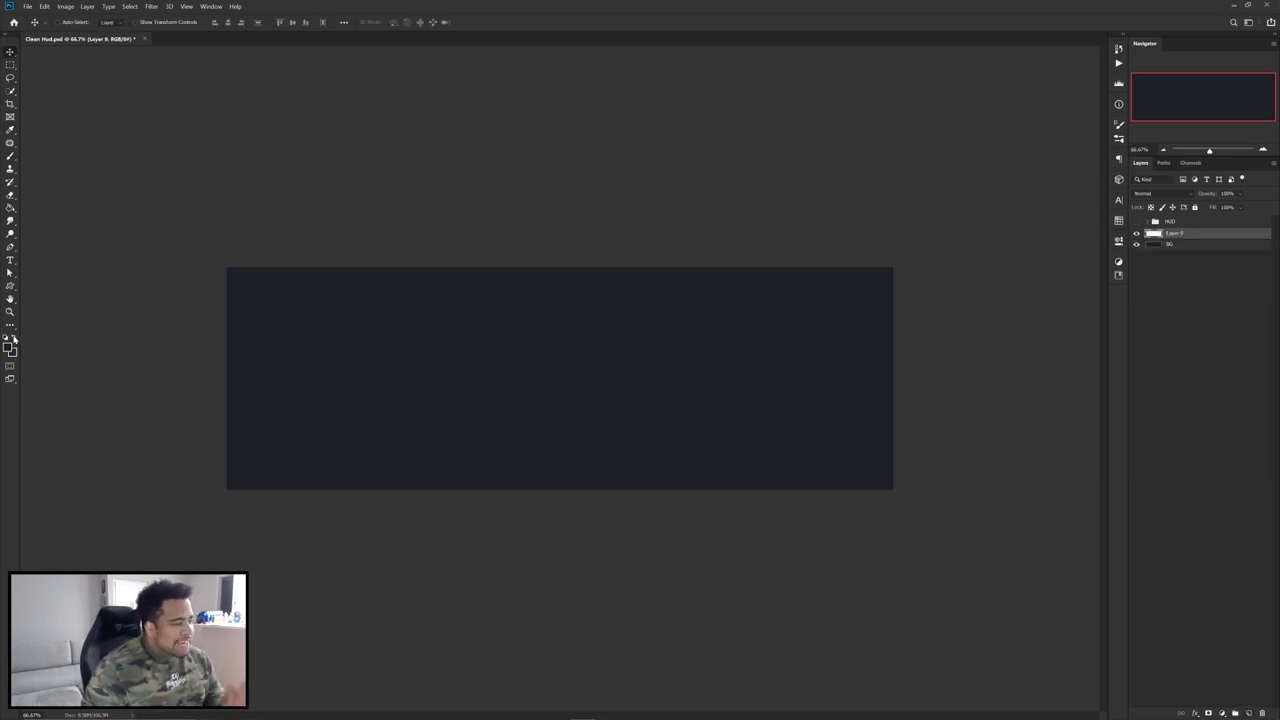
{"action": "left_click", "coordinate": [11, 341]}
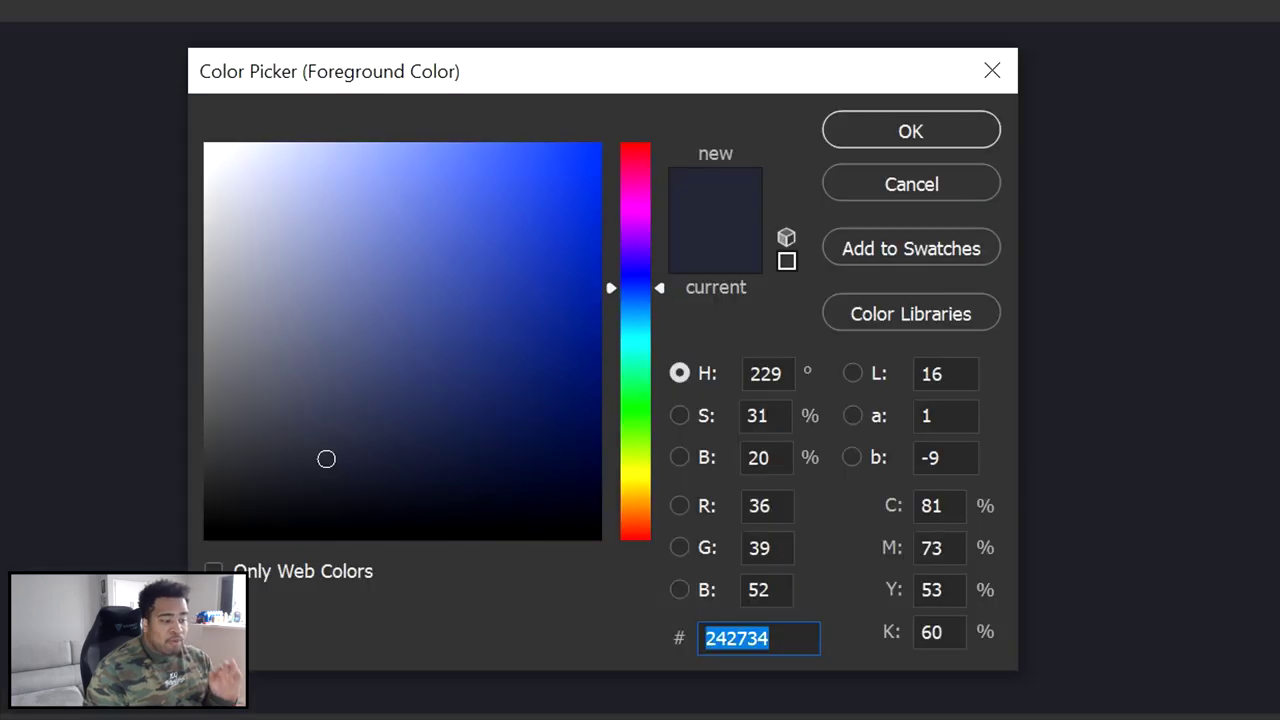
{"action": "left_click", "coordinate": [909, 132]}
- Paint a soft diagonal glow across the lower-right part of the banner with a very large soft brush
{"action": "key", "text": "b"}
{"action": "left_click_drag", "start_coordinate": [678, 365], "coordinate": [572, 361]}
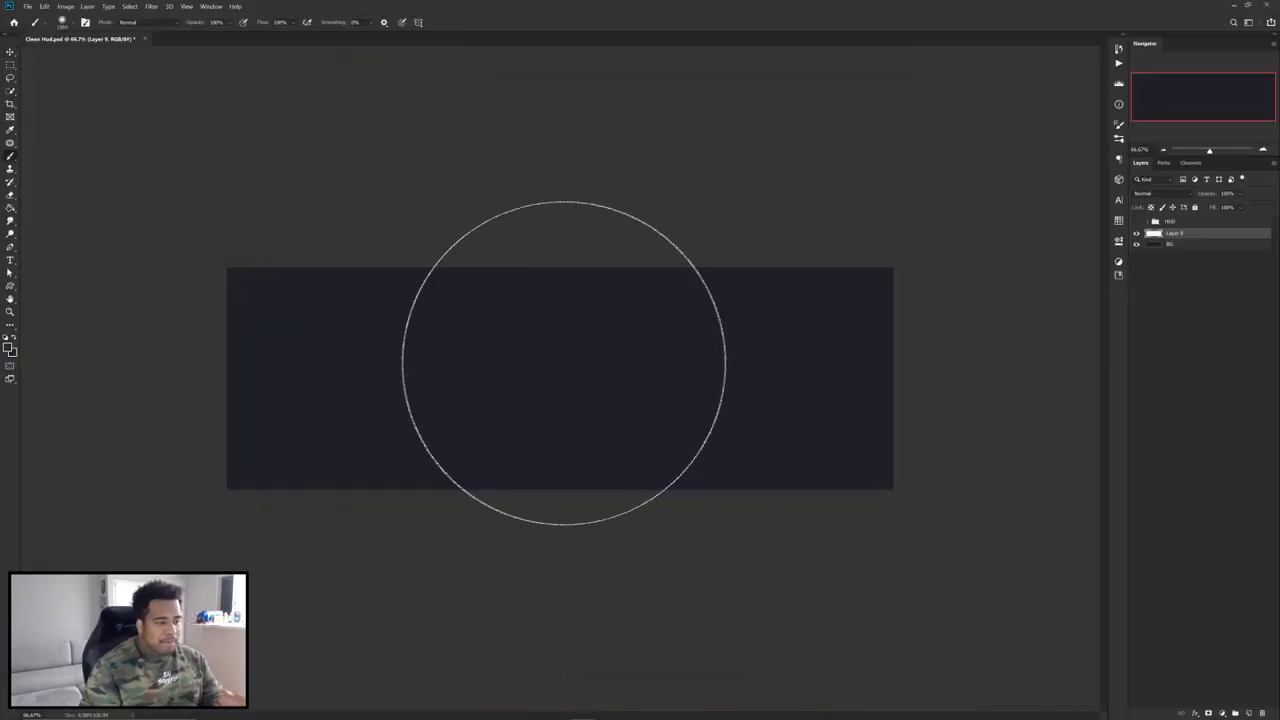
{"action": "right_click", "coordinate": [572, 366]}
{"action": "left_click_drag", "start_coordinate": [591, 319], "coordinate": [600, 323]}
{"action": "mouse_move", "coordinate": [957, 194]}
{"action": "left_mouse_down"}
{"action": "mouse_move", "coordinate": [888, 363]}
{"action": "mouse_move", "coordinate": [768, 485]}
{"action": "mouse_move", "coordinate": [636, 572]}
{"action": "mouse_move", "coordinate": [500, 625]}
{"action": "mouse_move", "coordinate": [367, 650]}
{"action": "left_mouse_up"}
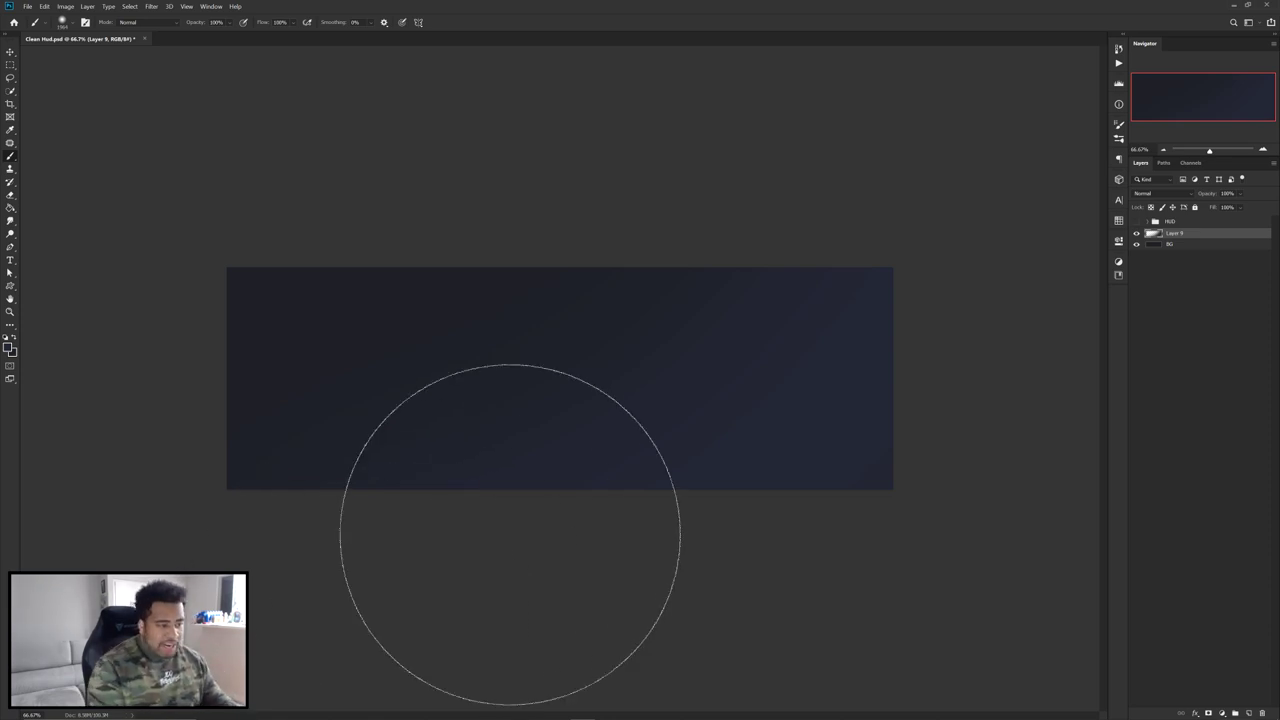
{"action": "key", "text": "v"}
- Duplicate the glow layer together with BG and merge the two copies into one layer
{"action": "key", "text": "ctrl+plus"}
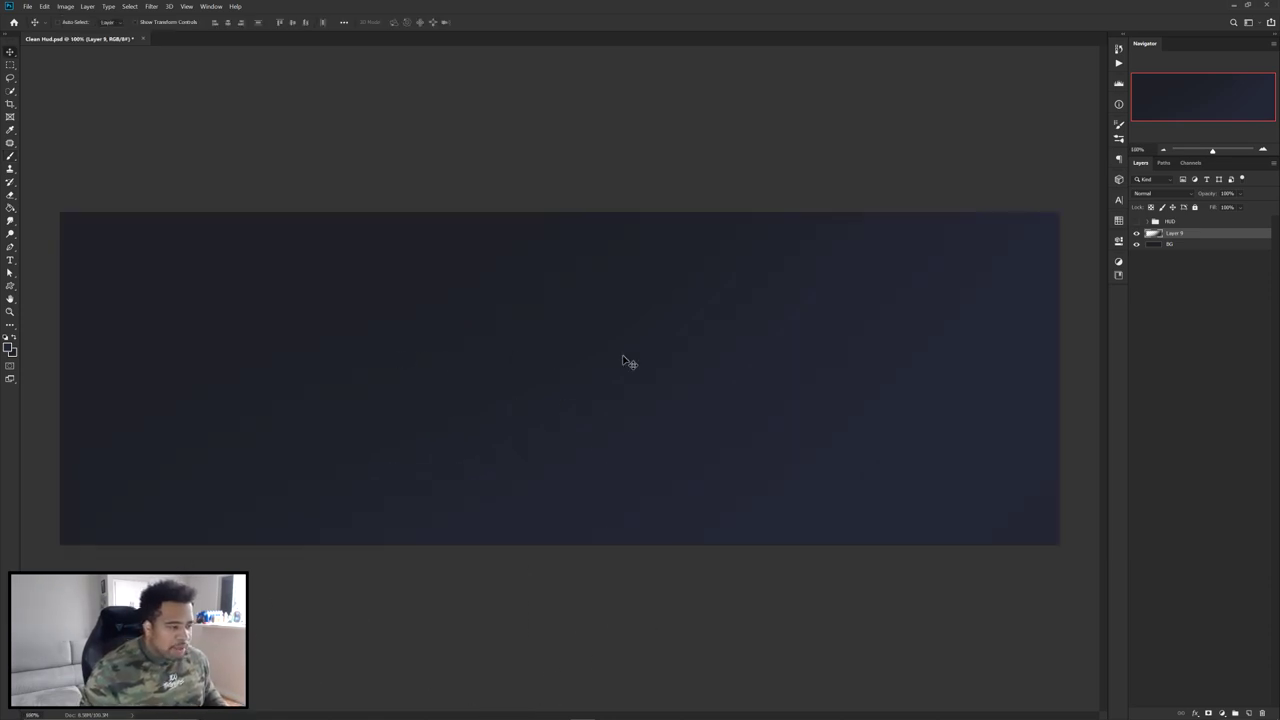
{"action": "left_click", "coordinate": [1203, 246], "text": "ctrl"}
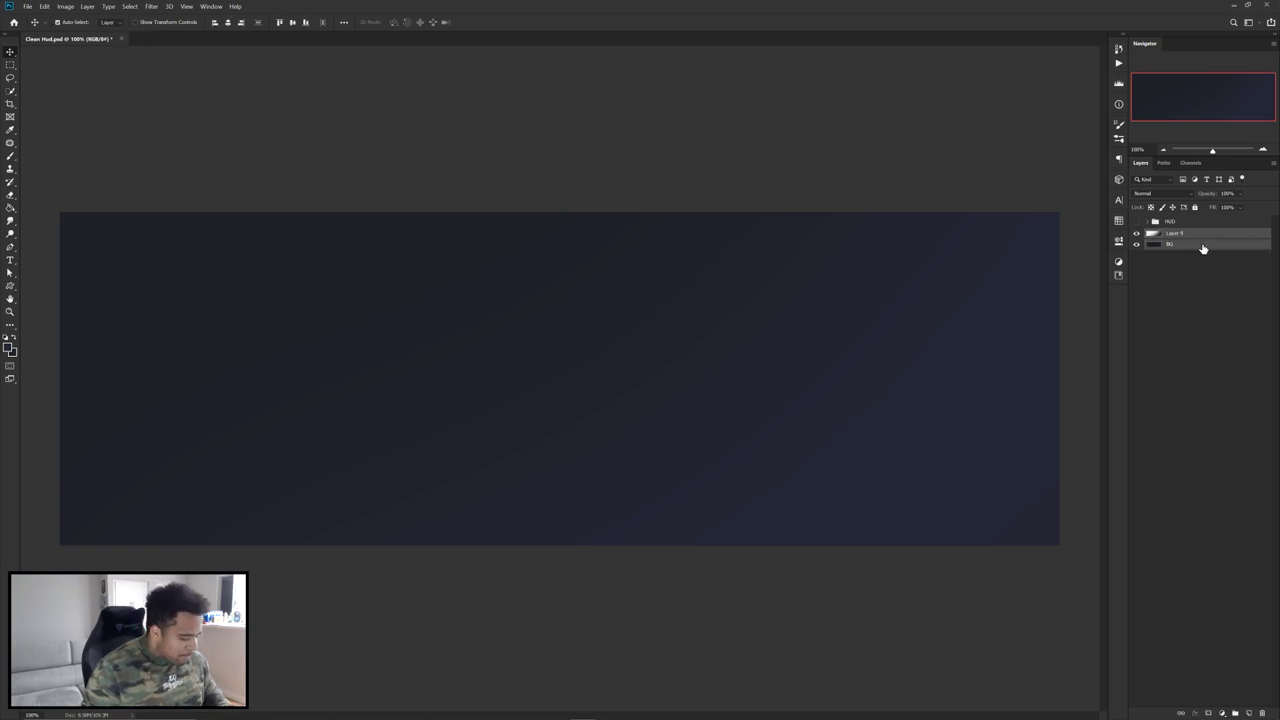
{"action": "key", "text": "ctrl+j"}
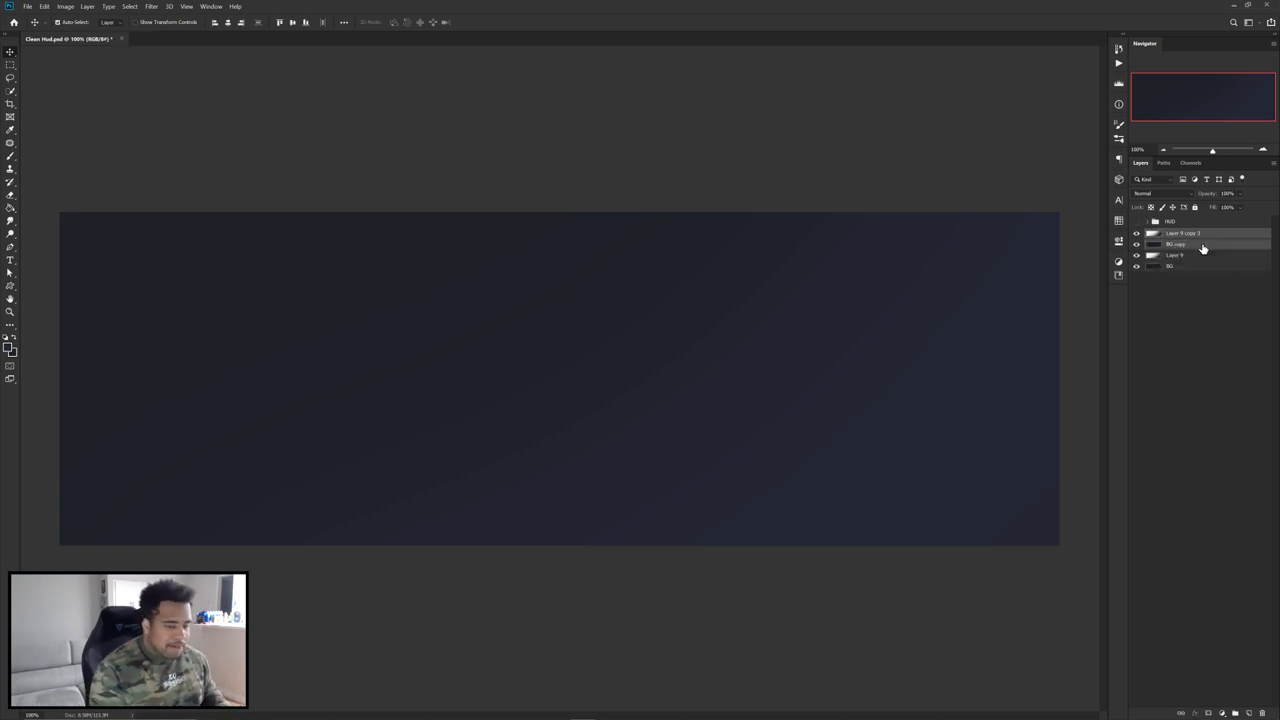
{"action": "key", "text": "ctrl+e"}
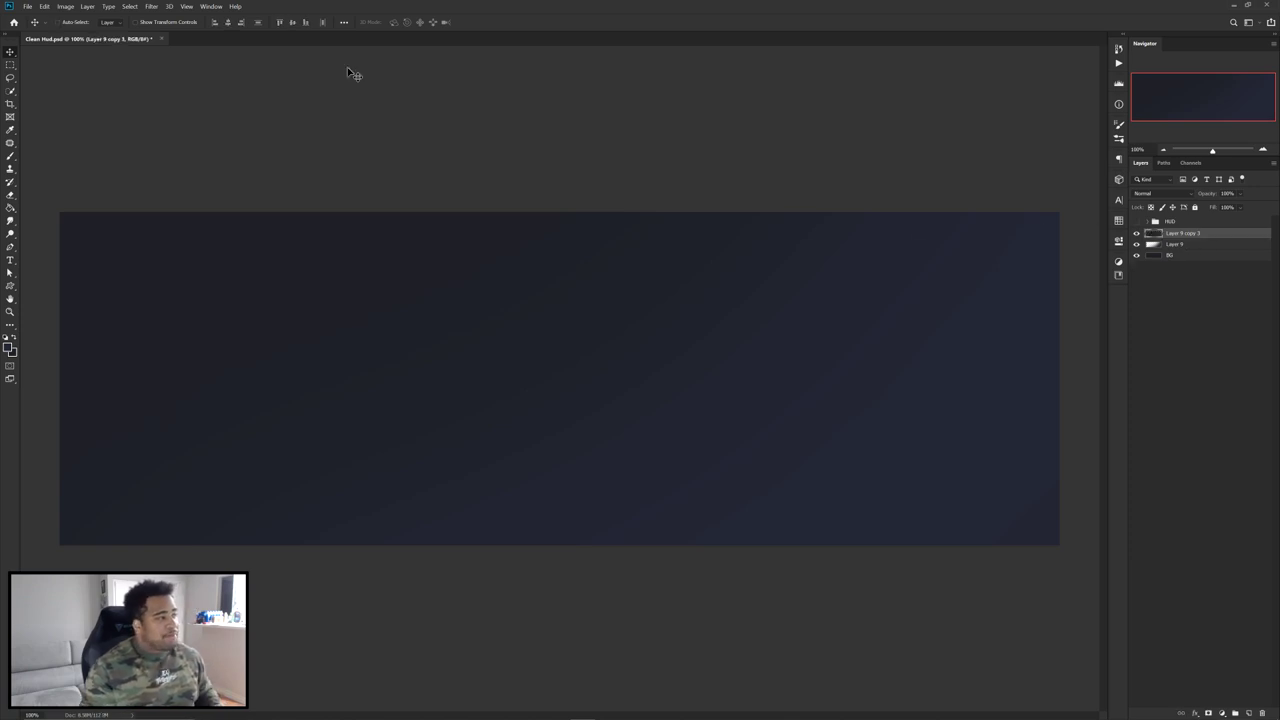
- Apply Add Noise to the merged background copy with an amount of 4%, Uniform distribution and Monochromatic on
{"action": "left_click", "coordinate": [151, 7]}
{"action": "mouse_move", "coordinate": [170, 139]}
{"action": "left_click", "coordinate": [290, 139]}
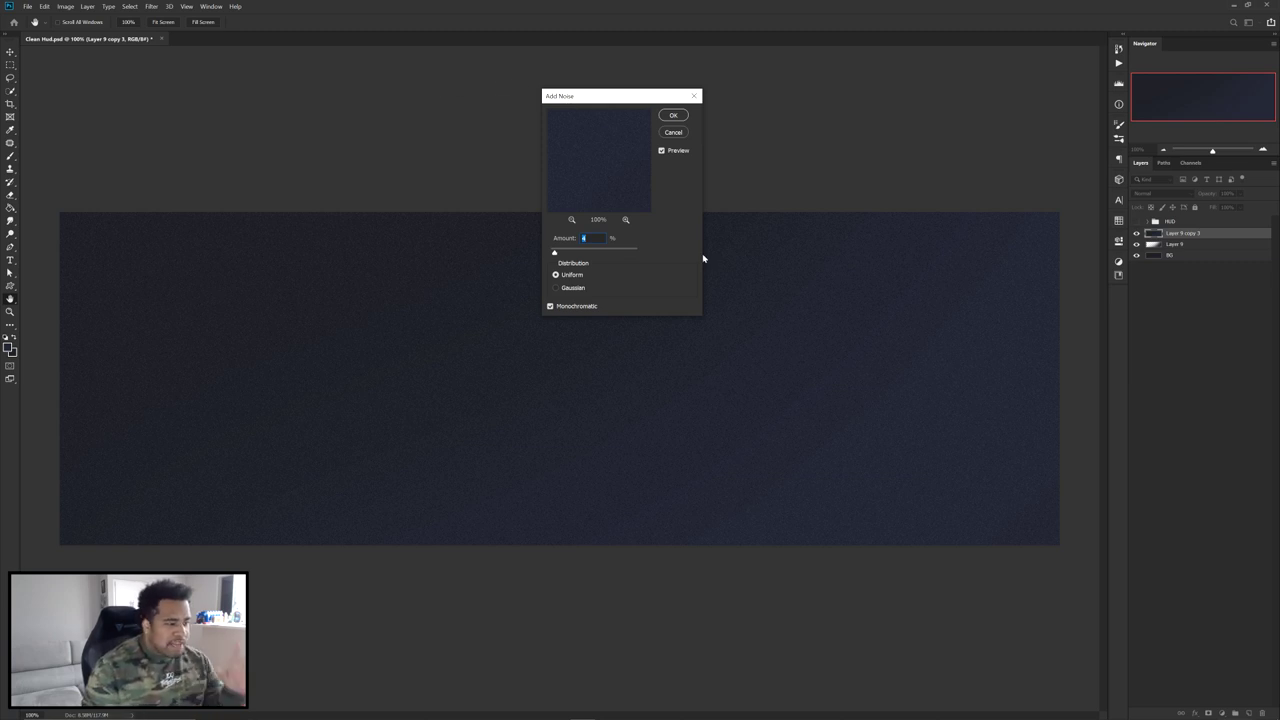
{"action": "left_click", "coordinate": [676, 115]}
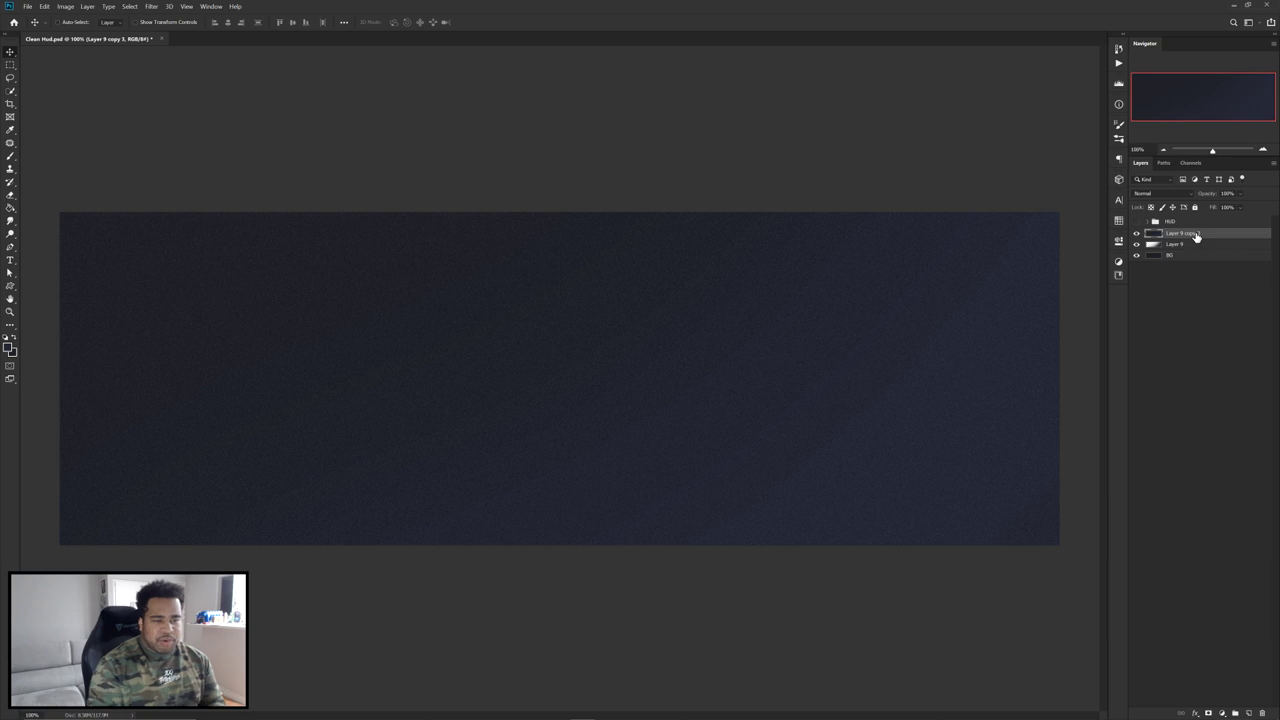
- Add a new layer and make a small square marquee selection slightly above the banner's centre
{"action": "left_click", "coordinate": [1248, 713]}
{"action": "left_click", "coordinate": [10, 64]}
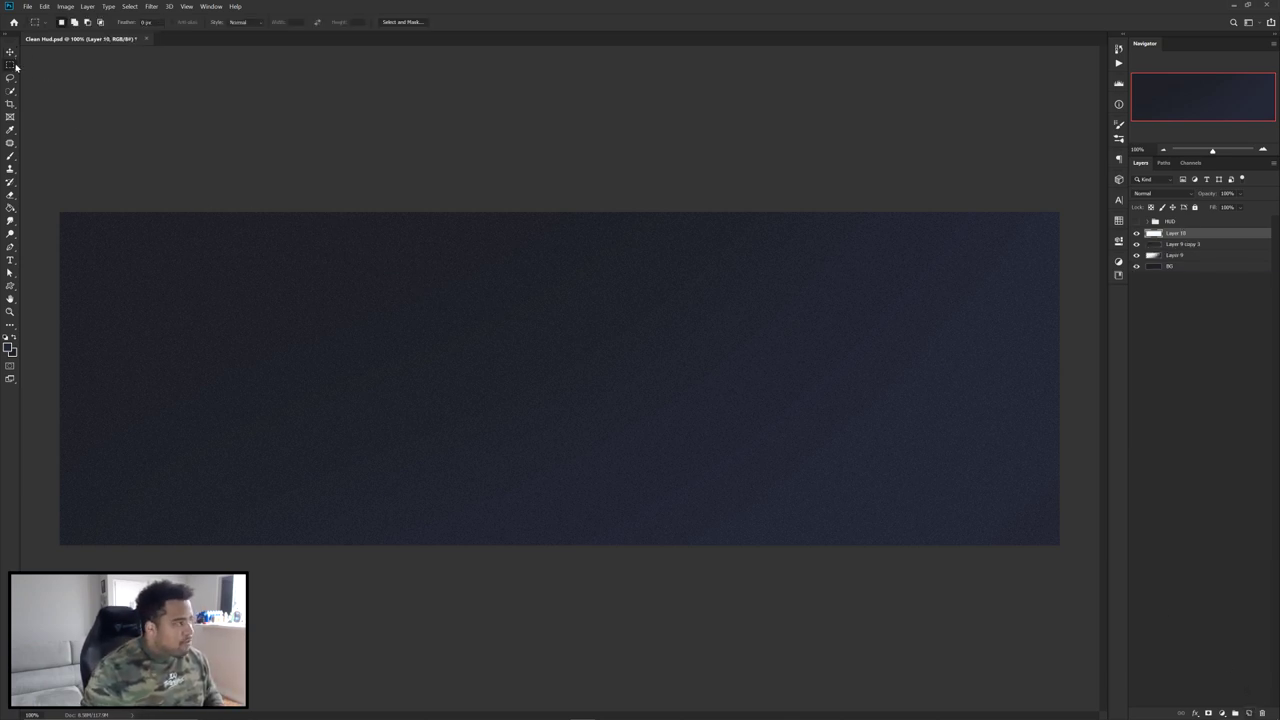
{"action": "left_click_drag", "start_coordinate": [598, 327], "coordinate": [621, 346]}
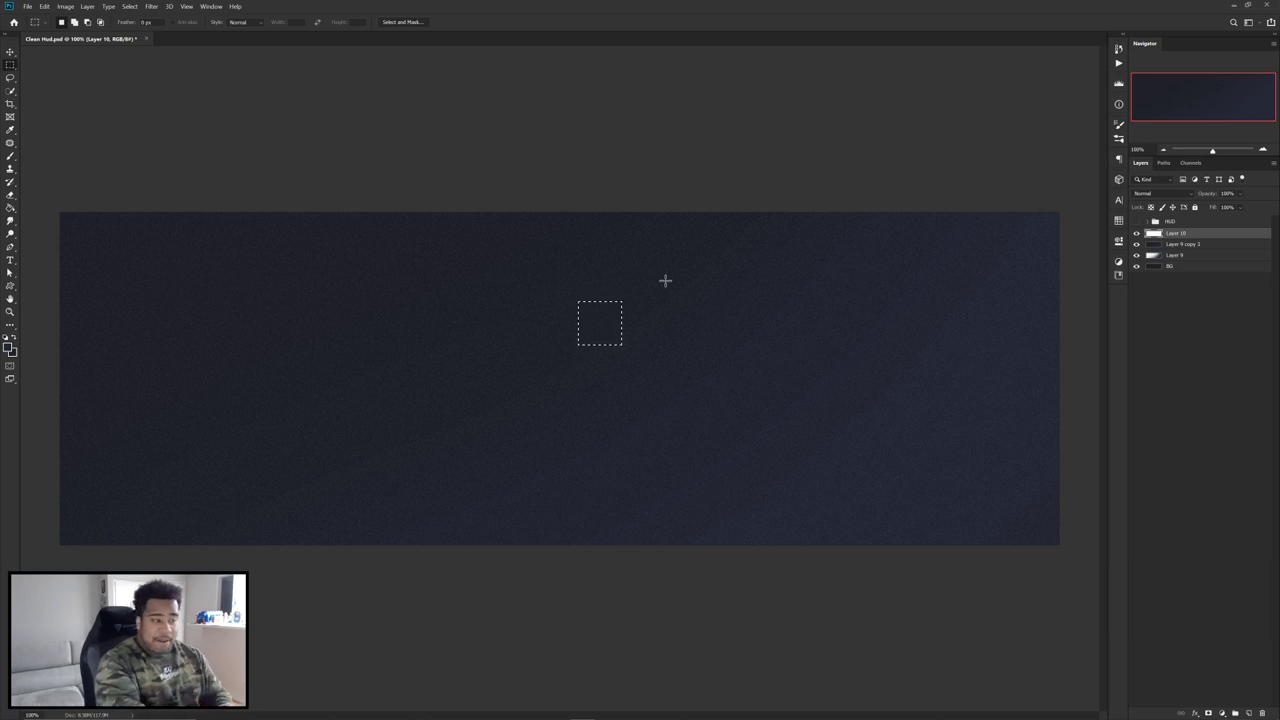
- Set the foreground colour to white, try filling the square selection with it and undo that fill
{"action": "scroll", "coordinate": [620, 306], "scroll_direction": "up", "scroll_amount": 2}
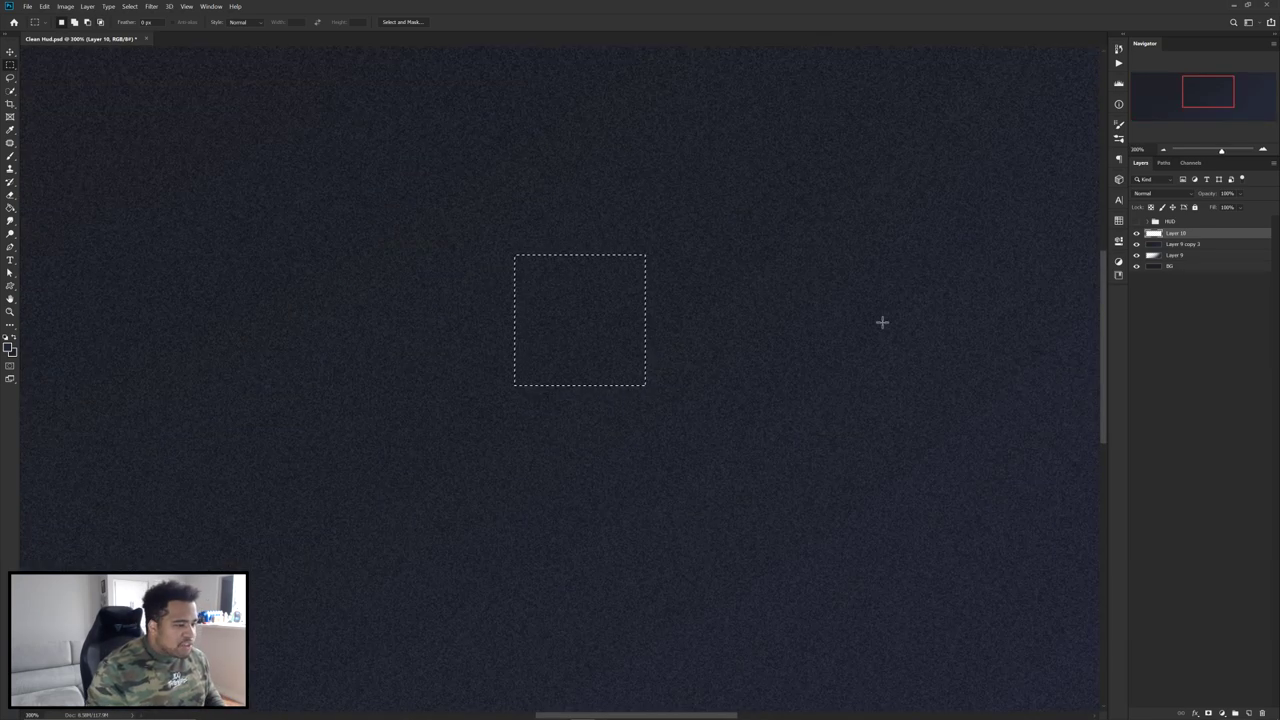
{"action": "left_click", "coordinate": [8, 348]}
{"action": "left_click_drag", "start_coordinate": [535, 349], "coordinate": [452, 278]}
{"action": "left_click", "coordinate": [715, 302]}
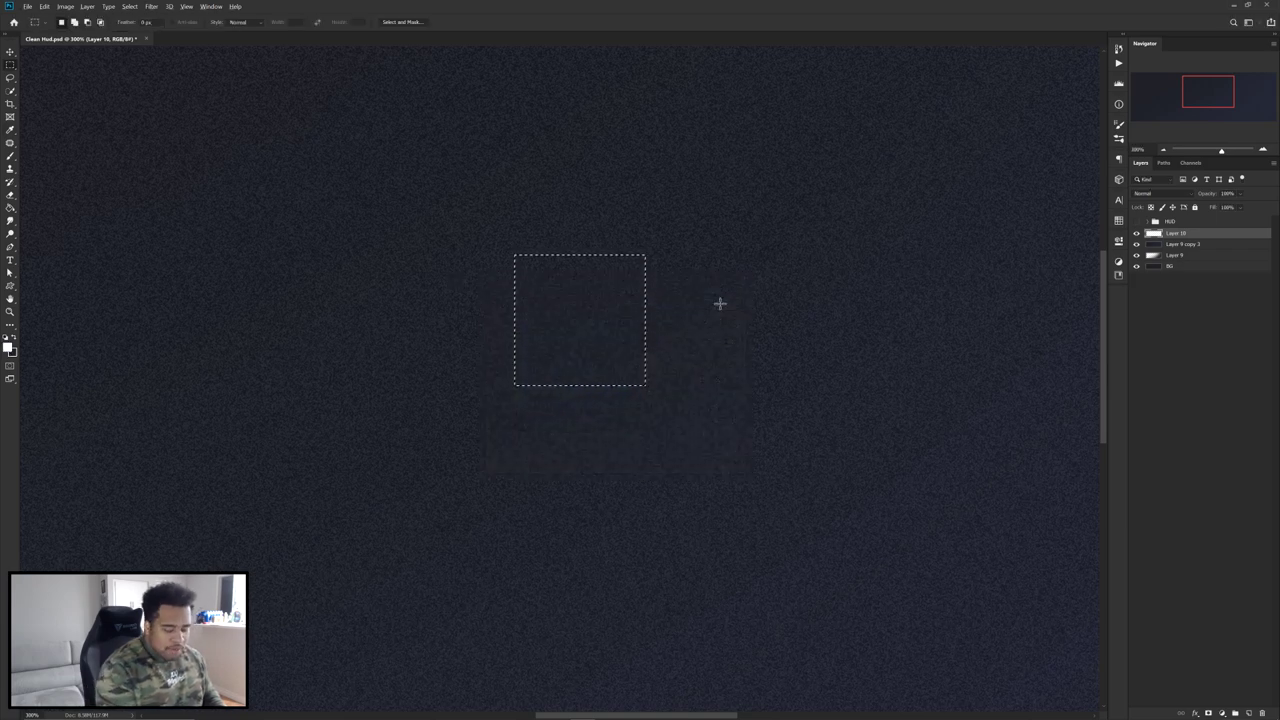
{"action": "key", "text": "alt+BackSpace"}
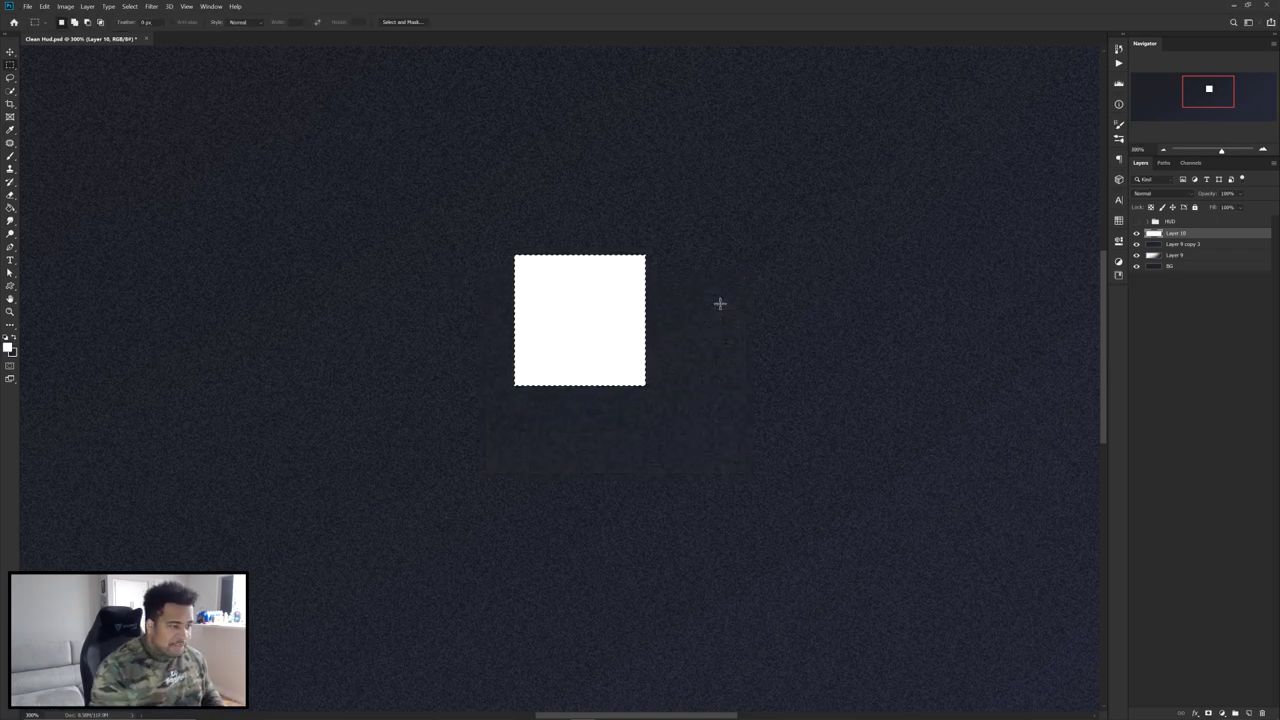
{"action": "key", "text": "ctrl+z"}
- Fill the square selection with White using the Fill dialog and deselect it
{"action": "right_click", "coordinate": [602, 286]}
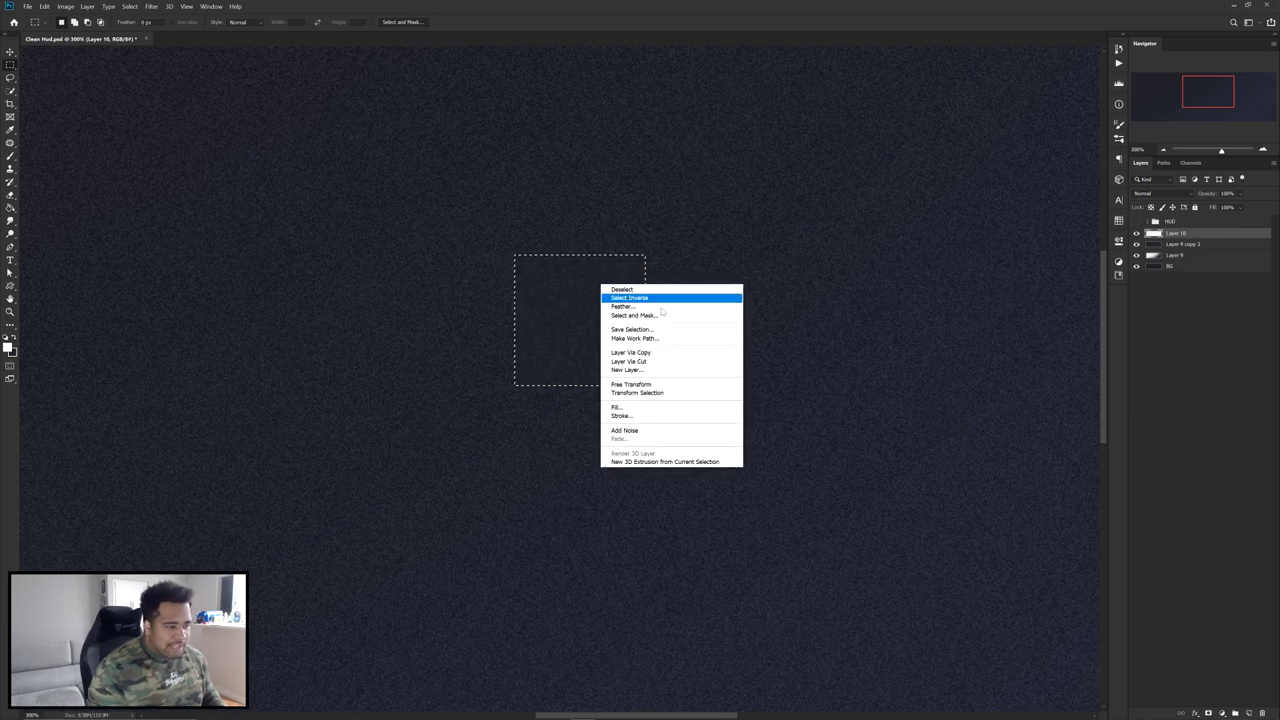
{"action": "left_click", "coordinate": [623, 407]}
{"action": "left_click", "coordinate": [360, 105]}
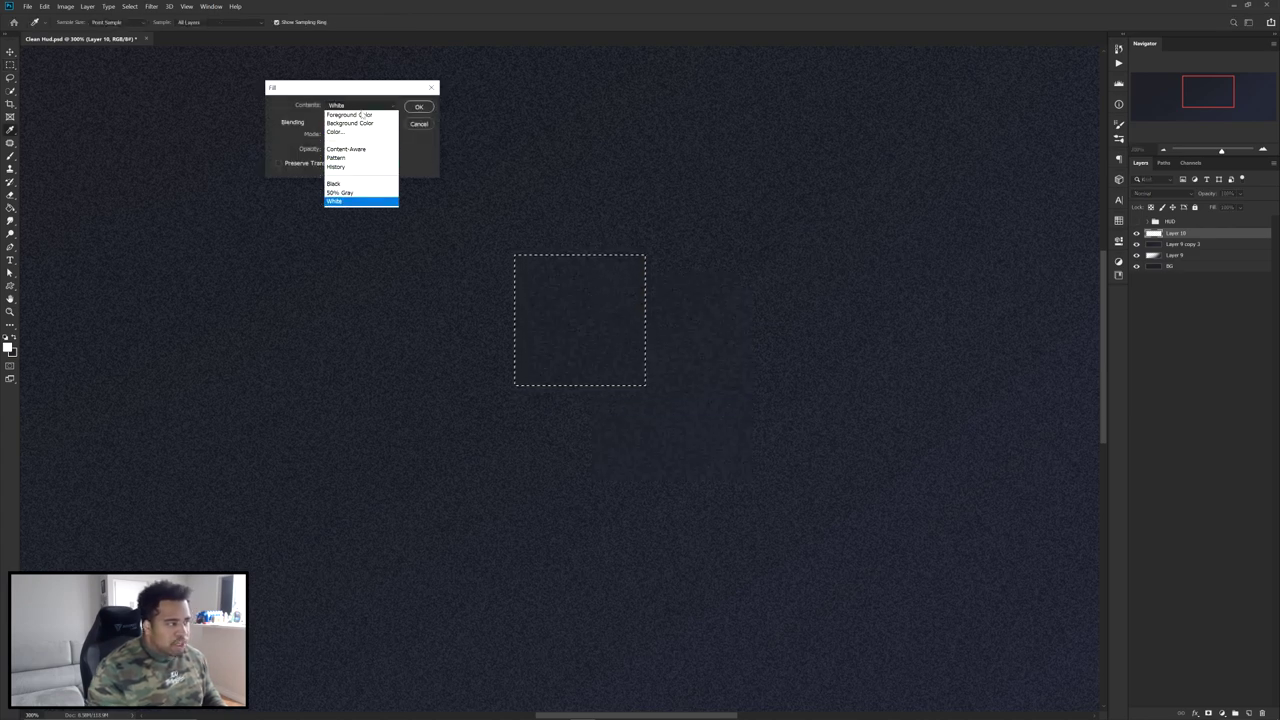
{"action": "left_click", "coordinate": [345, 202]}
{"action": "left_click", "coordinate": [419, 106]}
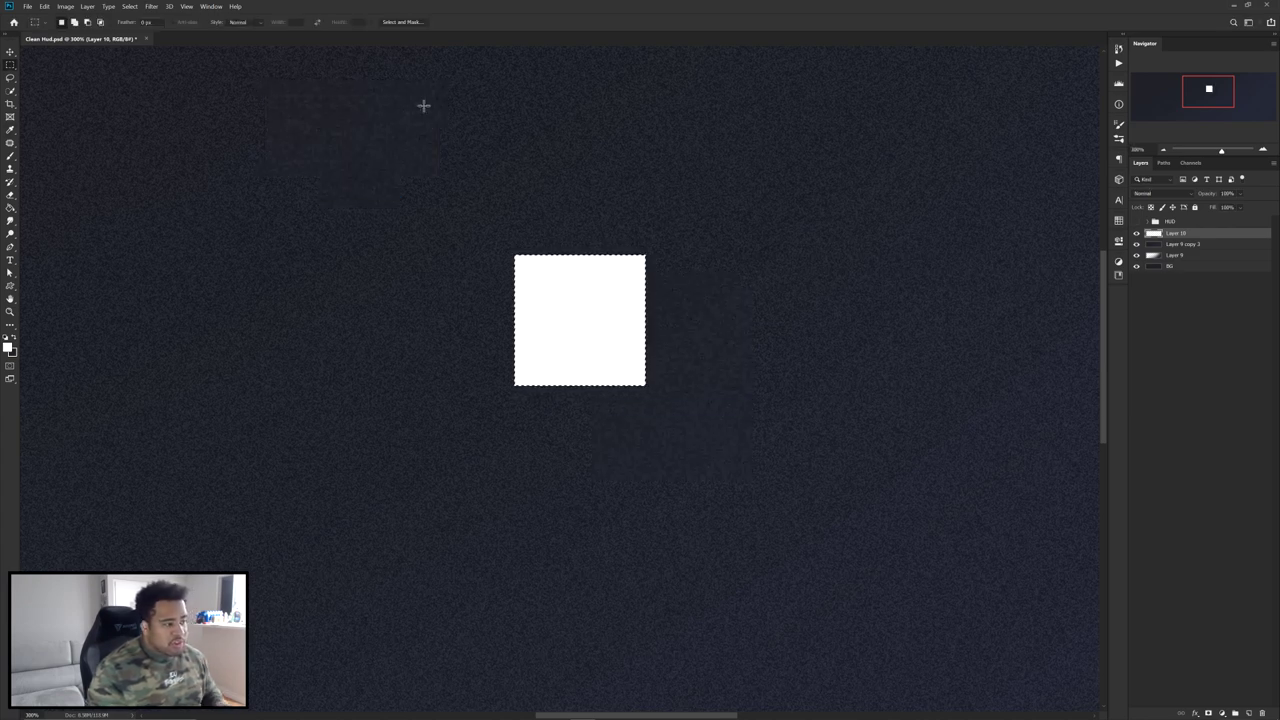
{"action": "right_click", "coordinate": [645, 180]}
{"action": "left_click", "coordinate": [689, 185]}
{"action": "key", "text": "v"}
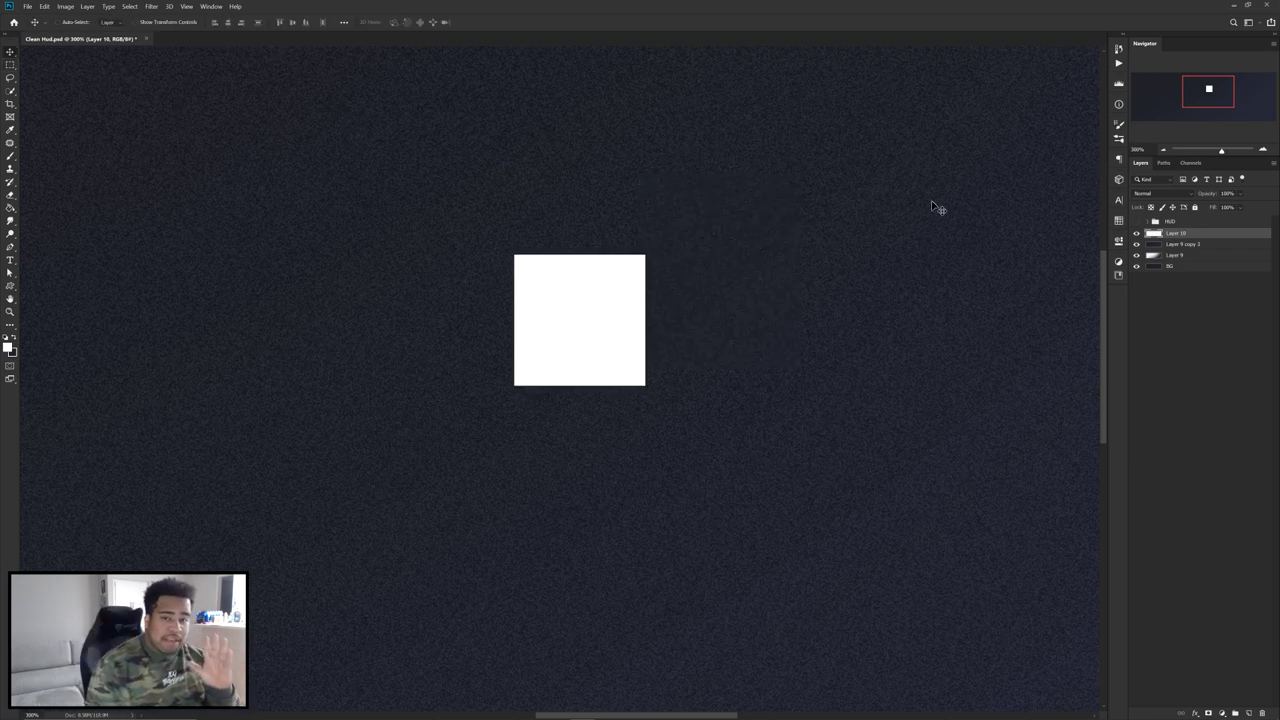
- Set the white square's fill to 30% and place a duplicate flush against its right edge with 15% fill
{"action": "left_click", "coordinate": [1227, 207]}
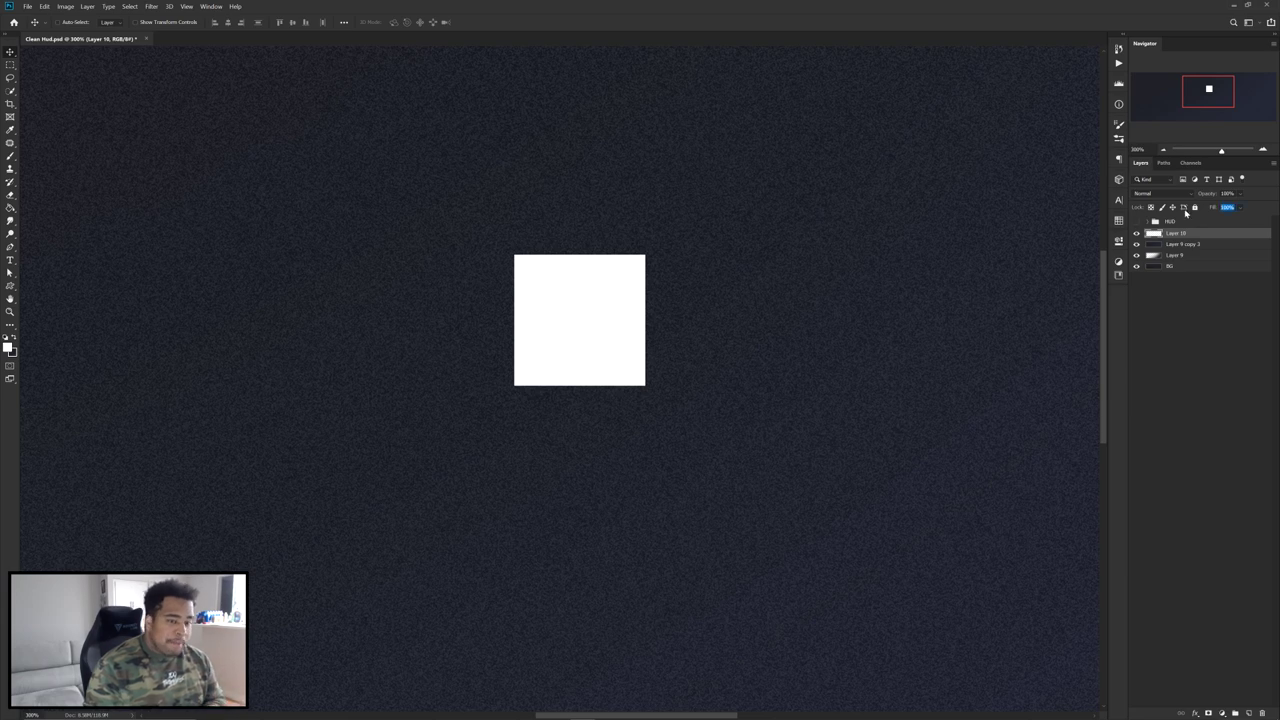
{"action": "type", "text": "40"}
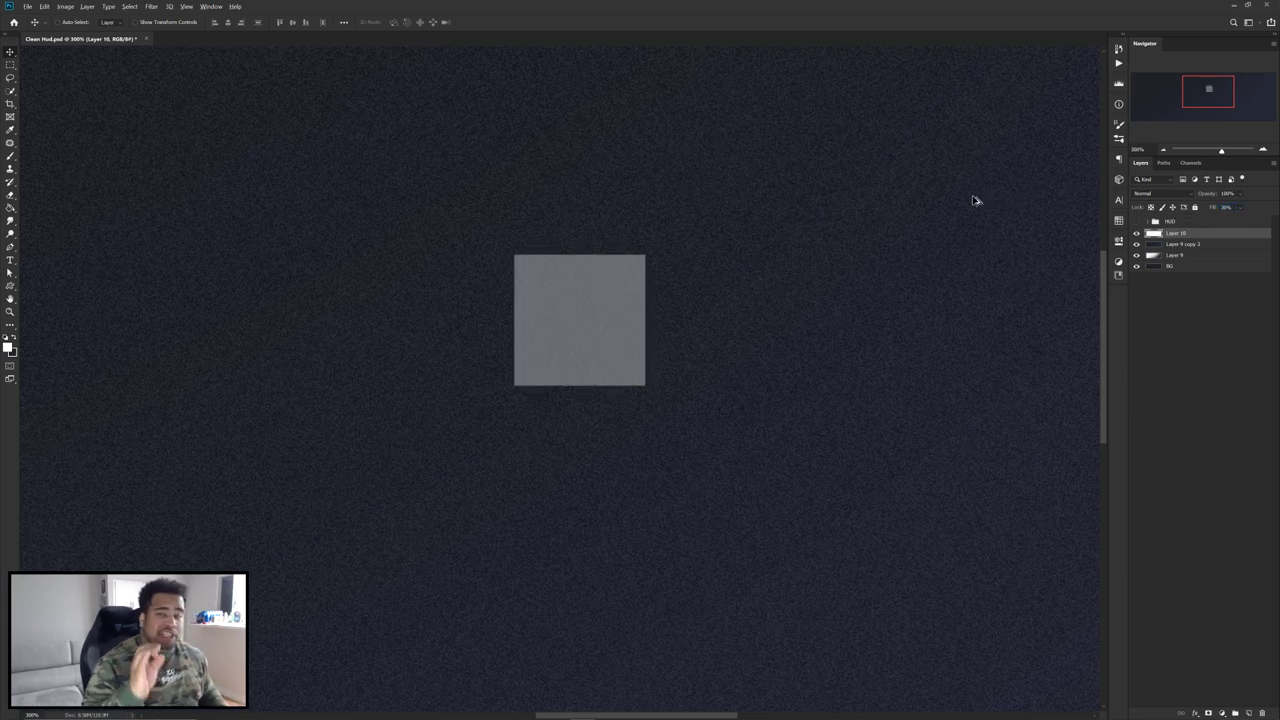
{"action": "left_click_drag", "start_coordinate": [553, 306], "coordinate": [680, 307]}
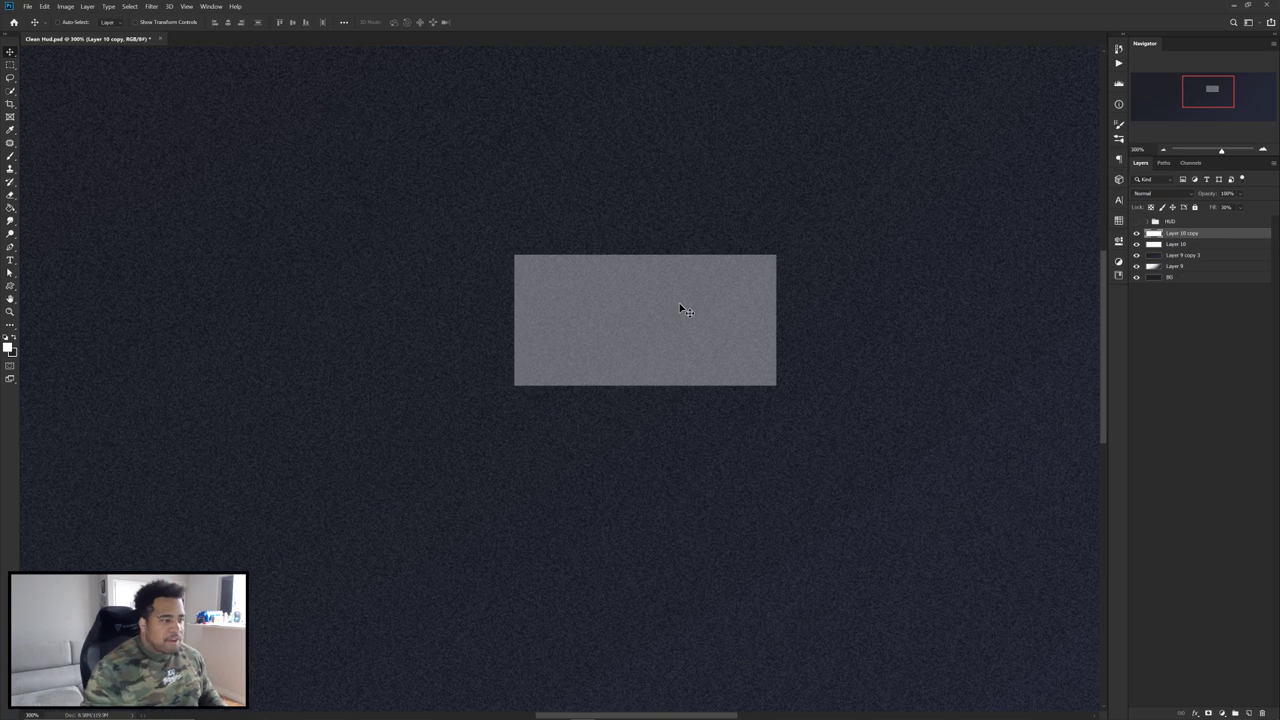
{"action": "left_click", "coordinate": [1227, 207]}
{"action": "type", "text": "15"}
{"action": "key", "text": "Return"}
- Duplicate the right-hand square directly below itself and set the copy's fill to 5%
{"action": "left_click_drag", "start_coordinate": [750, 280], "coordinate": [753, 404]}
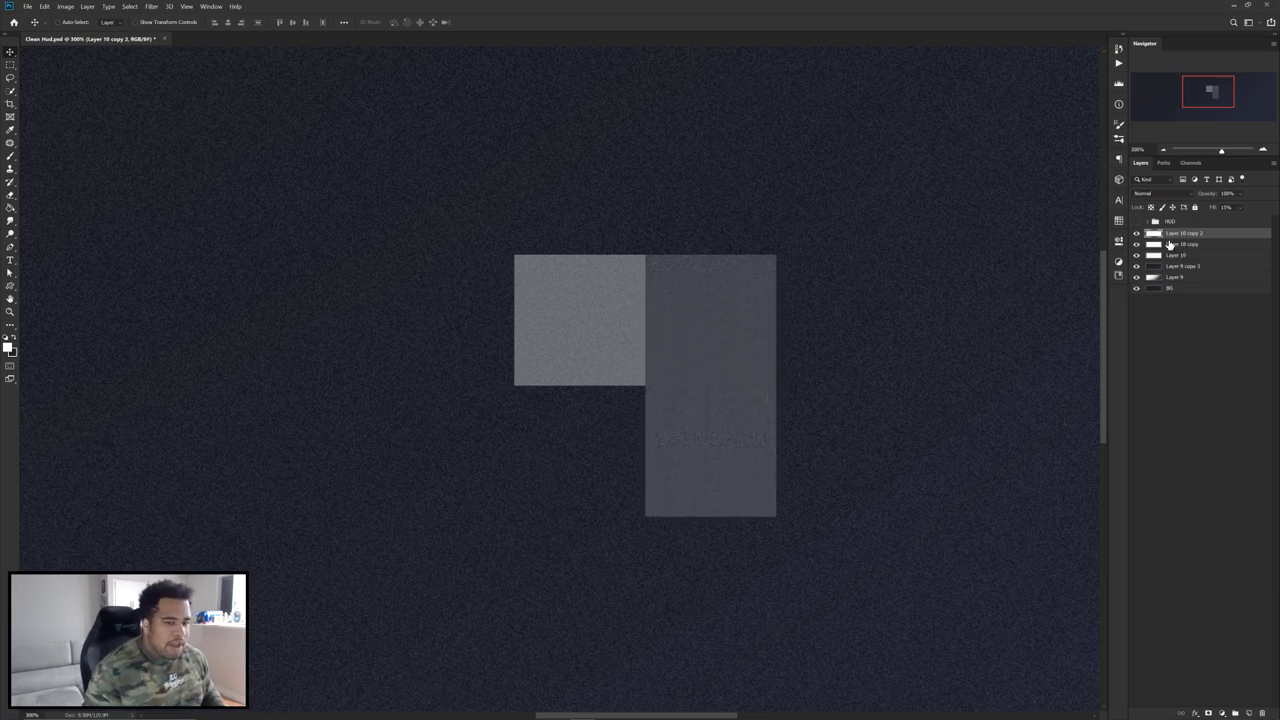
{"action": "left_click", "coordinate": [1224, 207]}
{"action": "type", "text": "5"}
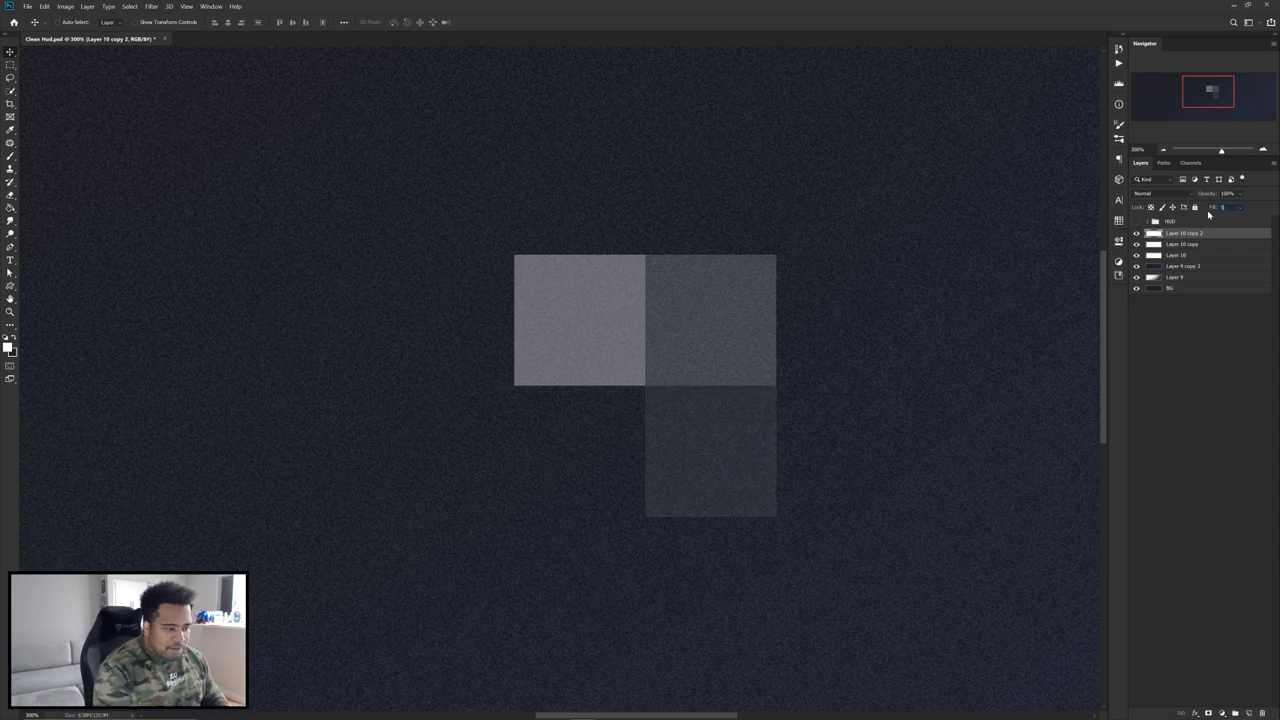
- On a new layer, fill a 2 by 2 pixel selection with white, centred on the brightest square's top-left corner
{"action": "scroll", "coordinate": [791, 320], "scroll_direction": "down", "scroll_amount": 1}
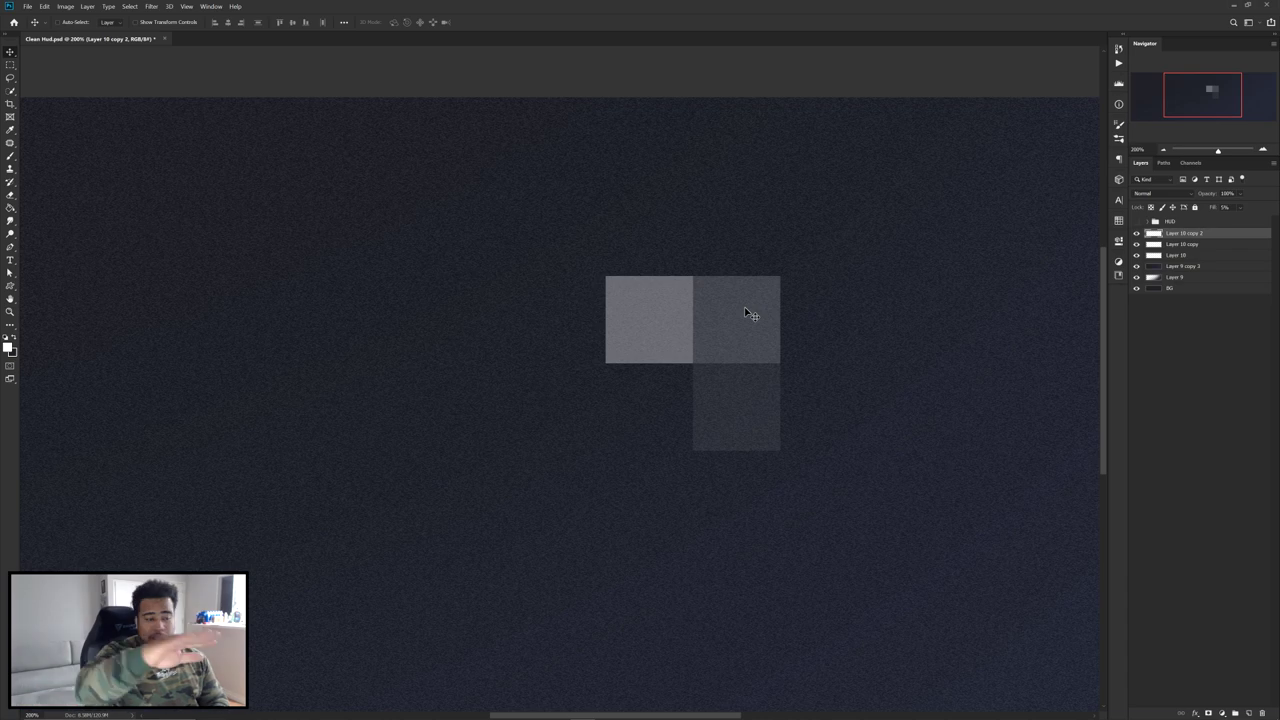
{"action": "left_click_drag", "start_coordinate": [751, 316], "coordinate": [684, 237]}
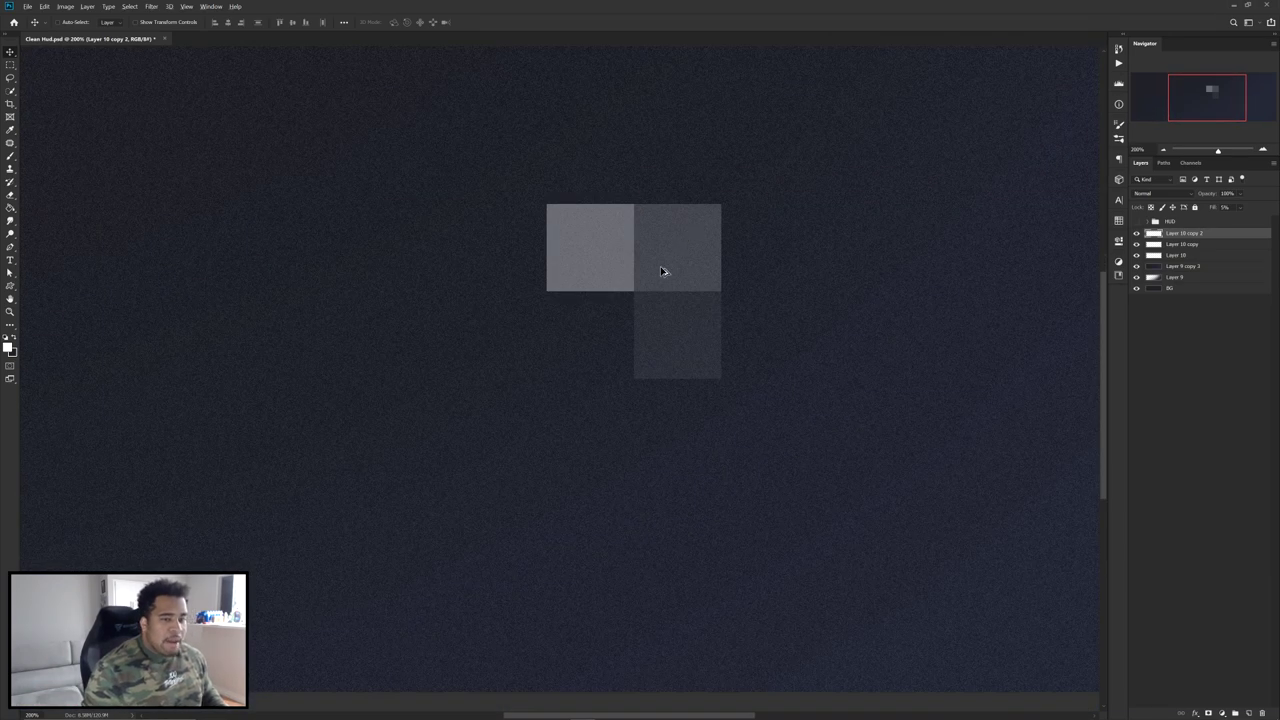
{"action": "scroll", "coordinate": [661, 271], "scroll_direction": "up", "scroll_amount": 1}
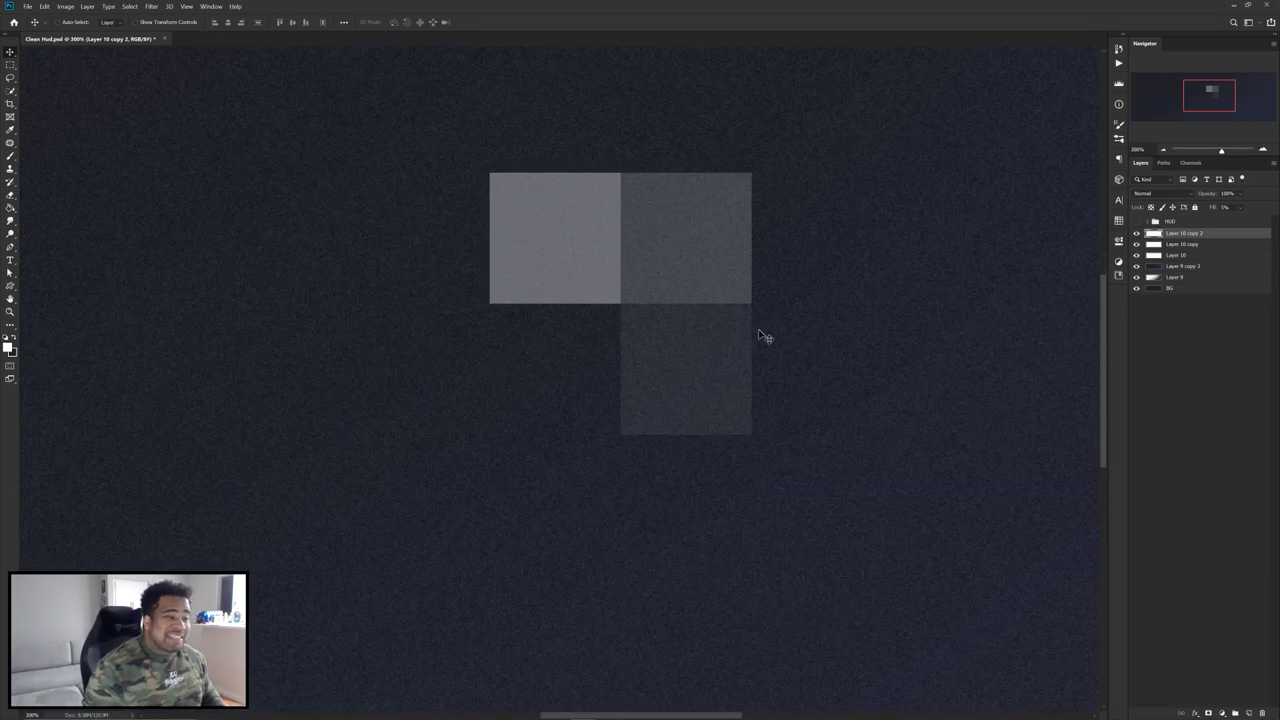
{"action": "left_click", "coordinate": [1248, 713]}
{"action": "key", "text": "m"}
{"action": "scroll", "coordinate": [478, 164], "scroll_direction": "up", "scroll_amount": 6}
{"action": "scroll", "coordinate": [506, 184], "scroll_direction": "up", "scroll_amount": 6}
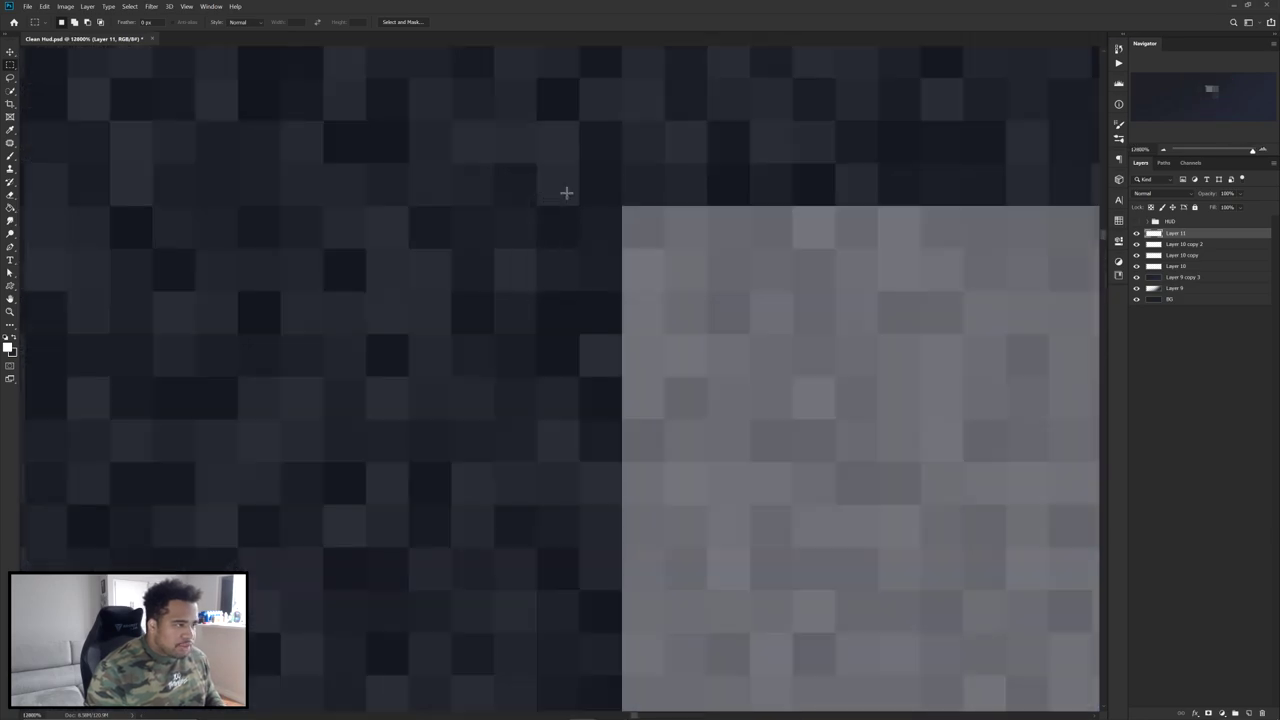
{"action": "left_click_drag", "start_coordinate": [581, 164], "coordinate": [664, 248]}
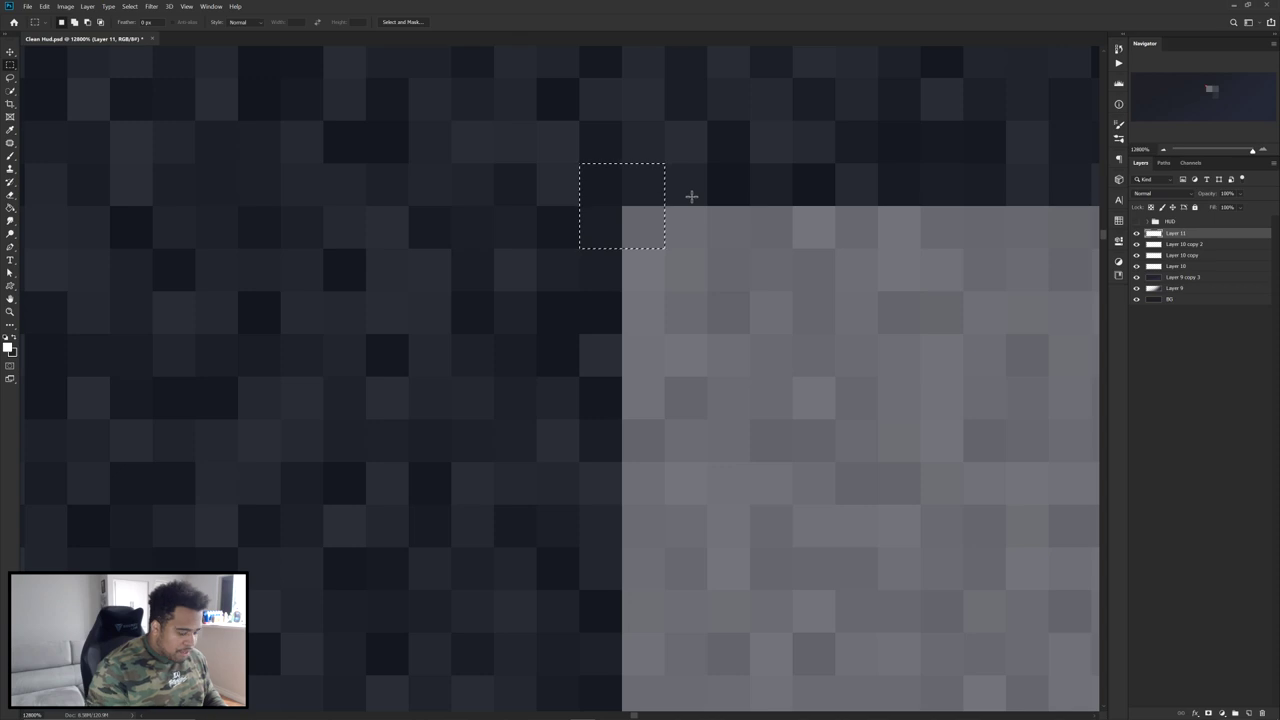
{"action": "key", "text": "alt+BackSpace"}
{"action": "key", "text": "v"}
- Duplicate the white corner dot to the other corners along the upper two squares' top edge, then copy all three dots to their bottom edge
{"action": "scroll", "coordinate": [691, 196], "scroll_direction": "down", "scroll_amount": 10}
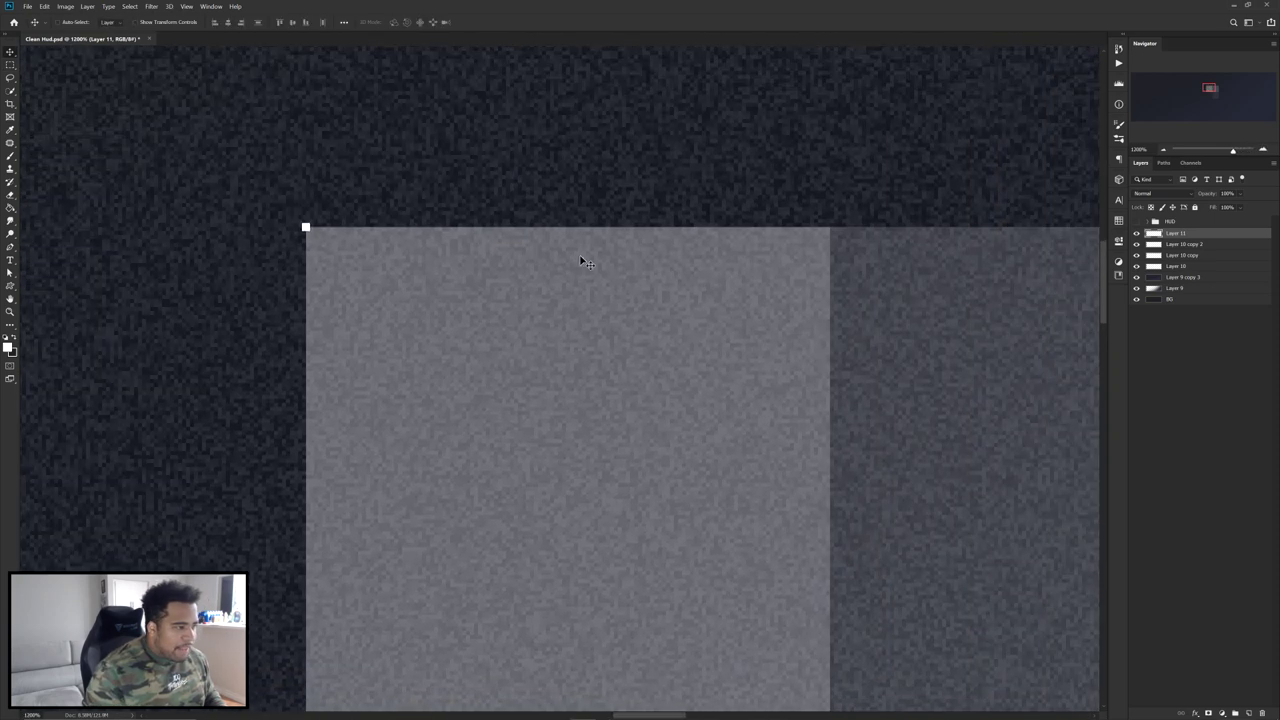
{"action": "left_click_drag", "start_coordinate": [500, 263], "coordinate": [890, 540]}
{"action": "scroll", "coordinate": [757, 254], "scroll_direction": "up", "scroll_amount": 5}
{"action": "scroll", "coordinate": [786, 268], "scroll_direction": "down", "scroll_amount": 4}
{"action": "left_click_drag", "start_coordinate": [863, 454], "coordinate": [780, 48]}
{"action": "scroll", "coordinate": [591, 170], "scroll_direction": "up", "scroll_amount": 4}
{"action": "scroll", "coordinate": [508, 100], "scroll_direction": "down", "scroll_amount": 6}
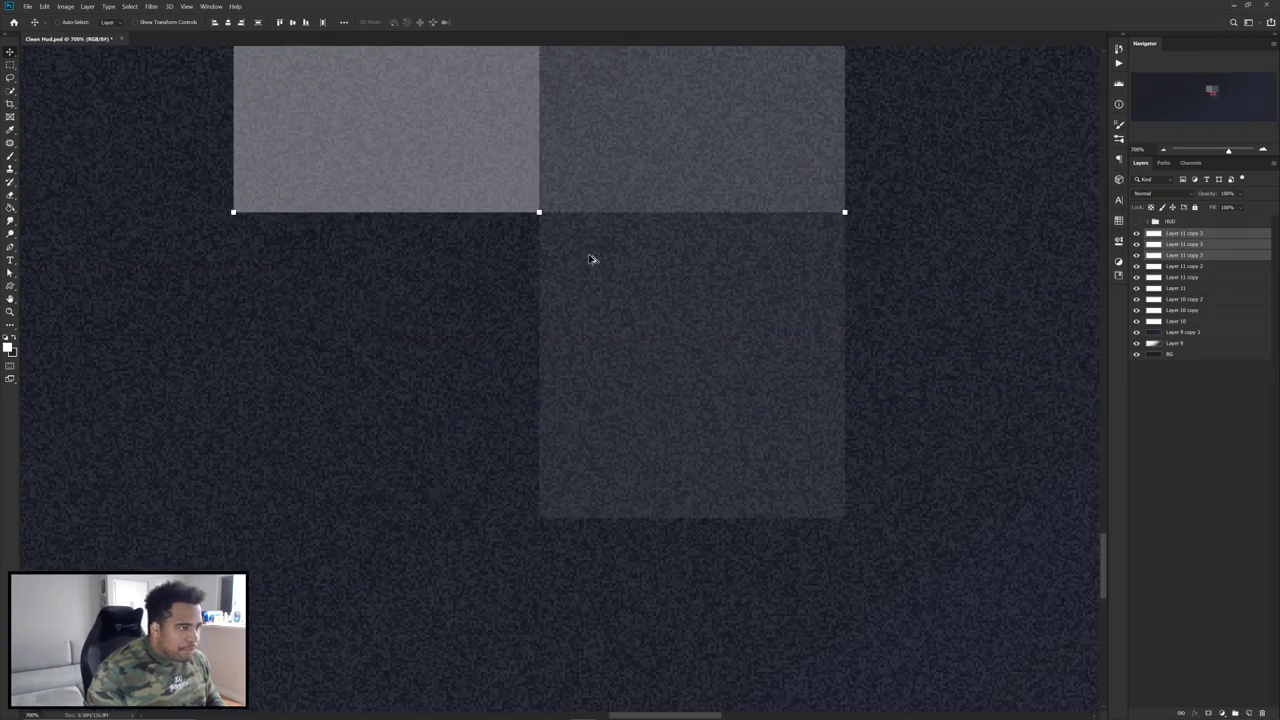
- Duplicate white dots onto the two bottom corners of the lowest, faintest square
{"action": "left_click_drag", "start_coordinate": [815, 225], "coordinate": [754, 284]}
{"action": "left_click_drag", "start_coordinate": [450, 304], "coordinate": [692, 457]}
{"action": "scroll", "coordinate": [630, 451], "scroll_direction": "up", "scroll_amount": 4}
{"action": "left_click_drag", "start_coordinate": [495, 421], "coordinate": [1005, 412]}
{"action": "scroll", "coordinate": [838, 350], "scroll_direction": "down", "scroll_amount": 7}
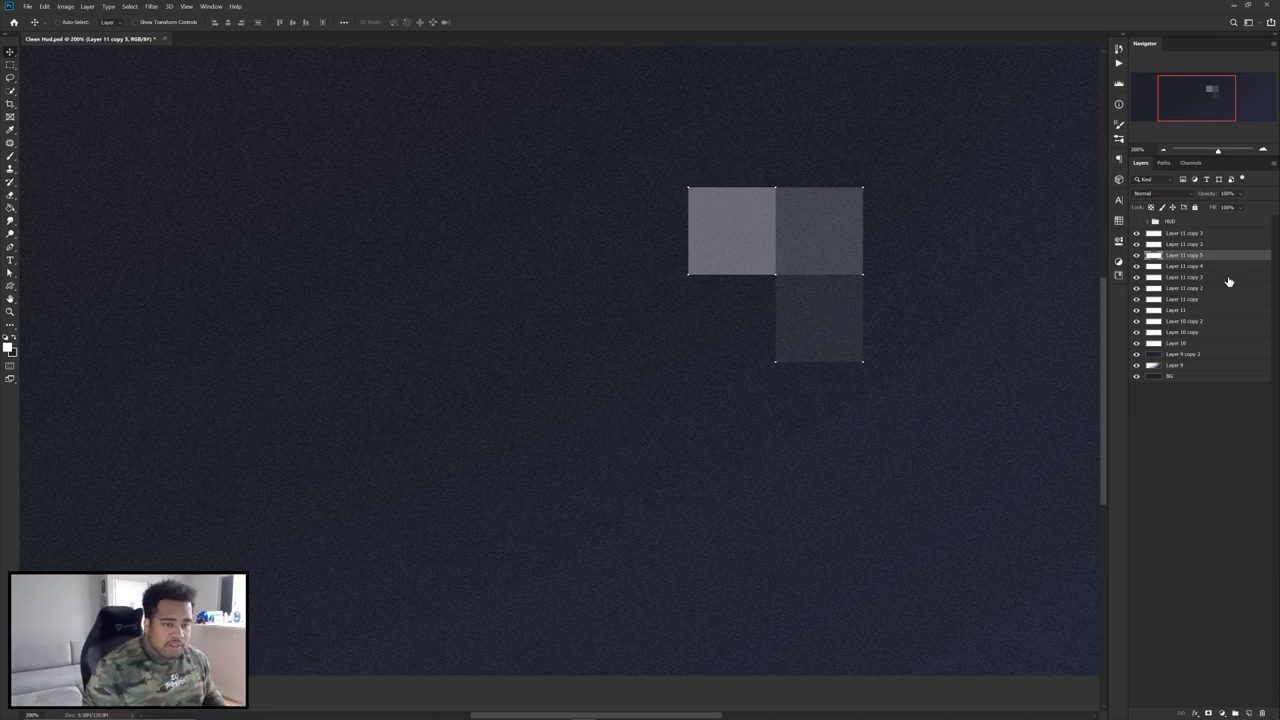
- Group all the square and corner dot layers, then duplicate the group and merge the copy into a single layer
{"action": "left_click", "coordinate": [1192, 234]}
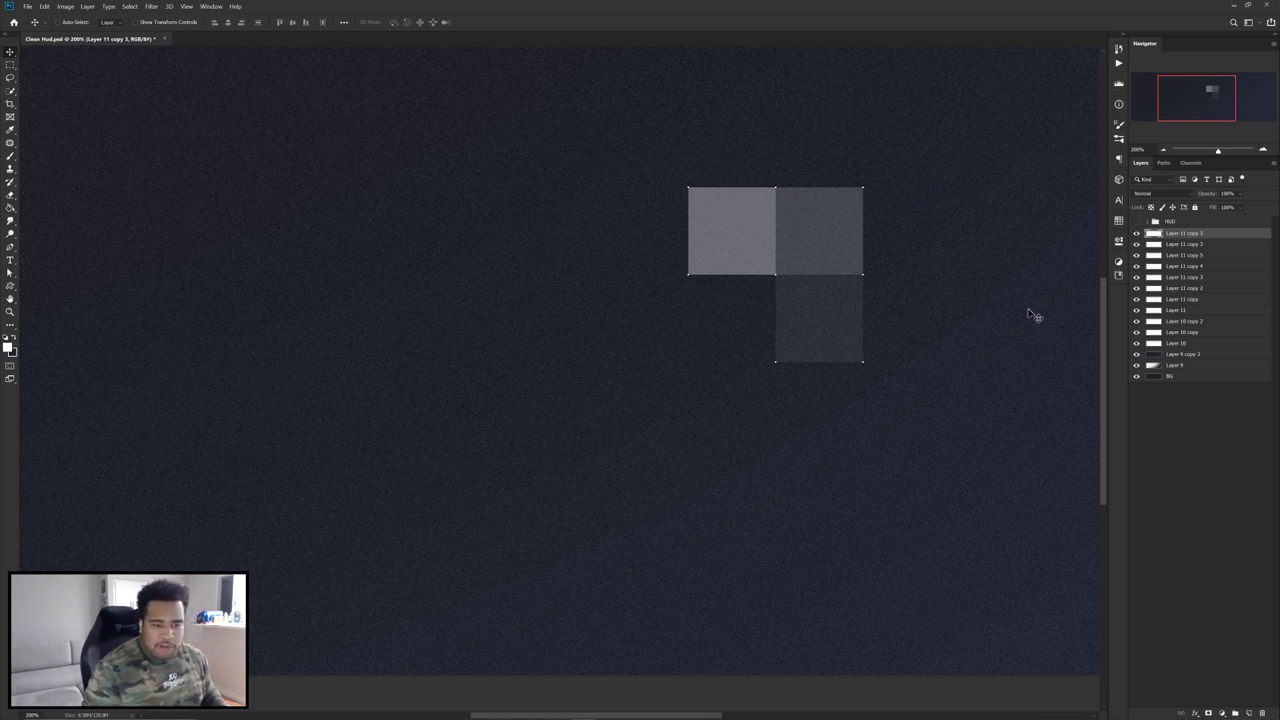
{"action": "left_click", "coordinate": [1192, 343], "text": "shift"}
{"action": "left_click_drag", "start_coordinate": [903, 238], "coordinate": [798, 217]}
{"action": "key", "text": "ctrl+z"}
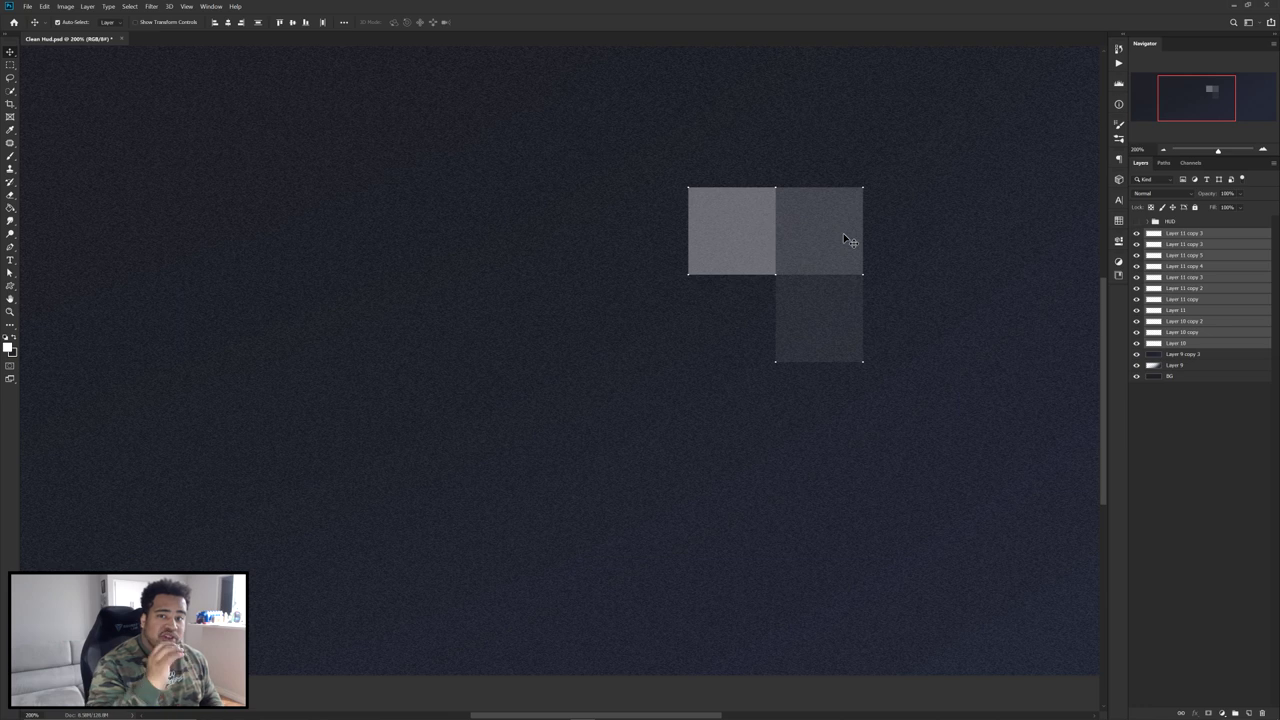
{"action": "key", "text": "ctrl+g"}
{"action": "key", "text": "ctrl+j"}
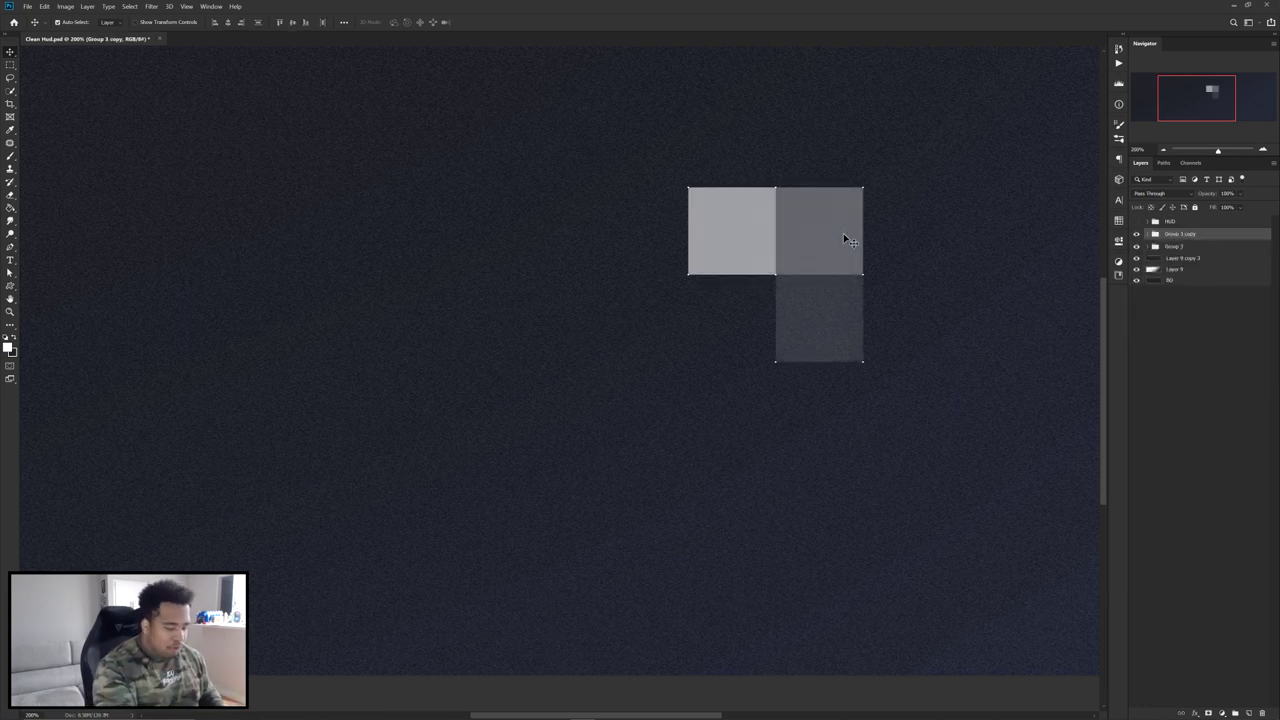
{"action": "key", "text": "ctrl+e"}
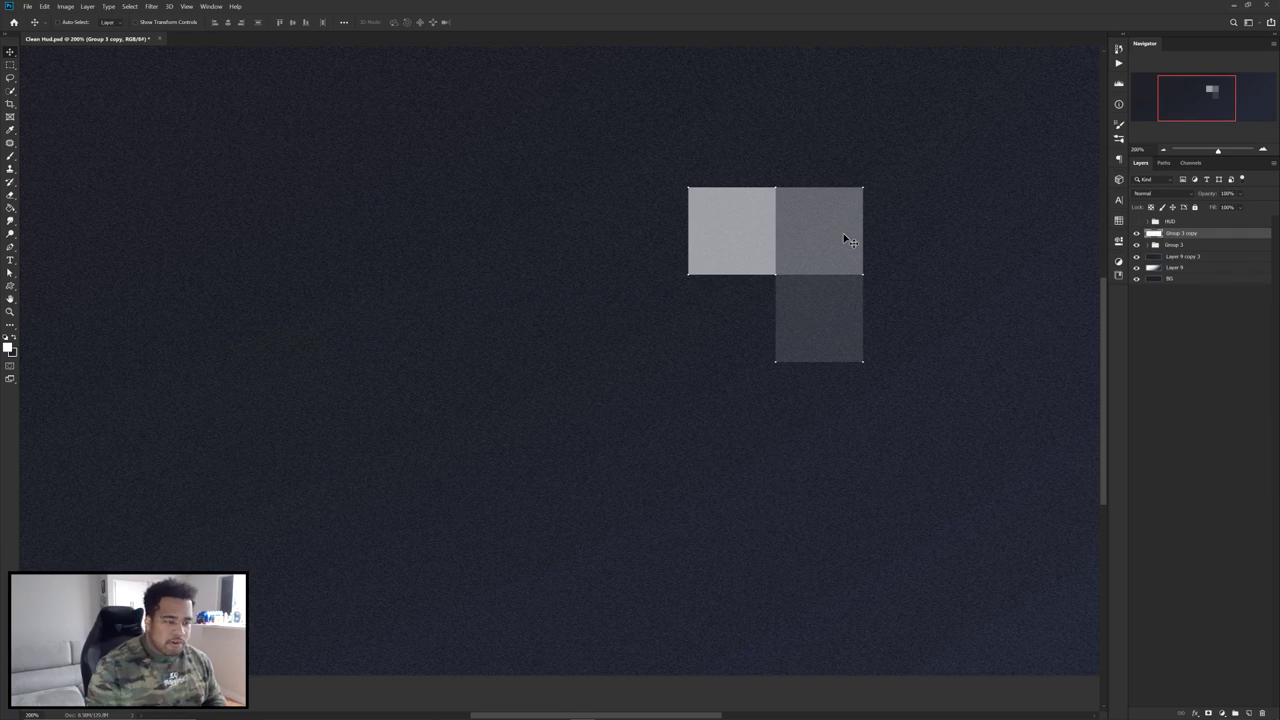
- Move the original group to the left of its merged copy and hide the group, leaving the merged layer selected
{"action": "left_click", "coordinate": [1172, 245]}
{"action": "left_click_drag", "start_coordinate": [928, 249], "coordinate": [710, 254]}
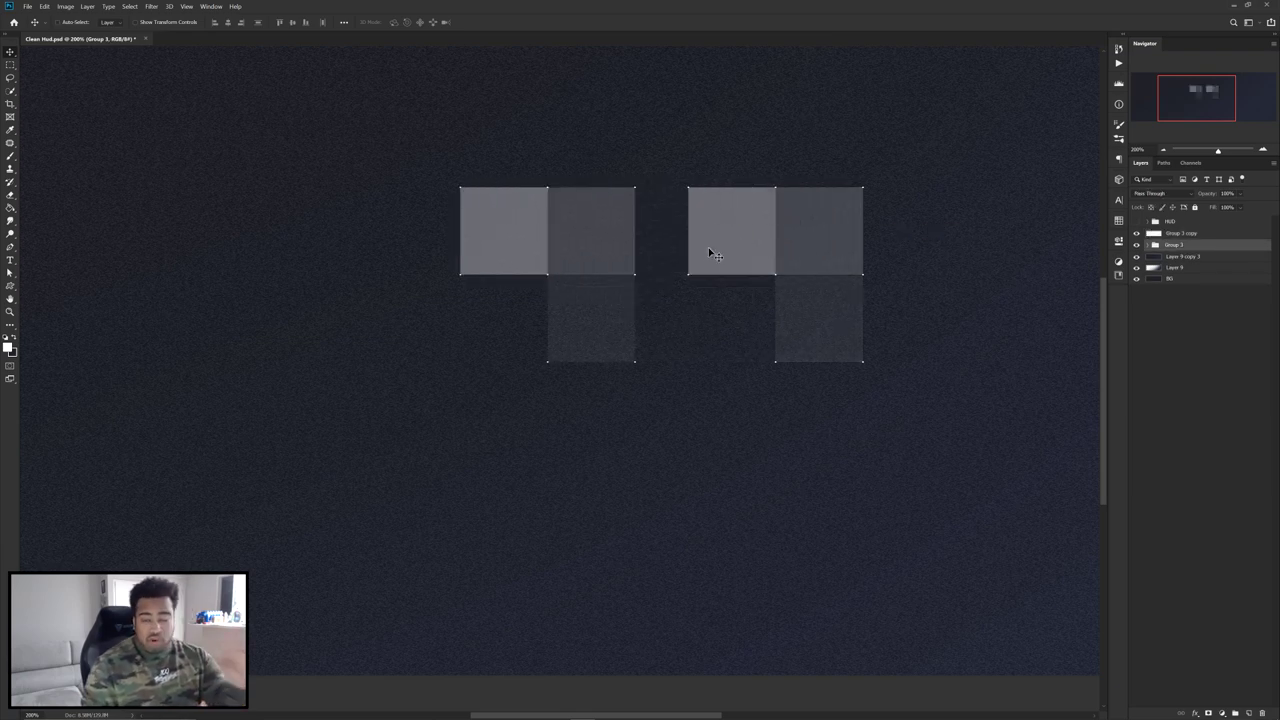
{"action": "left_click", "coordinate": [1137, 245]}
{"action": "left_click", "coordinate": [1172, 236]}
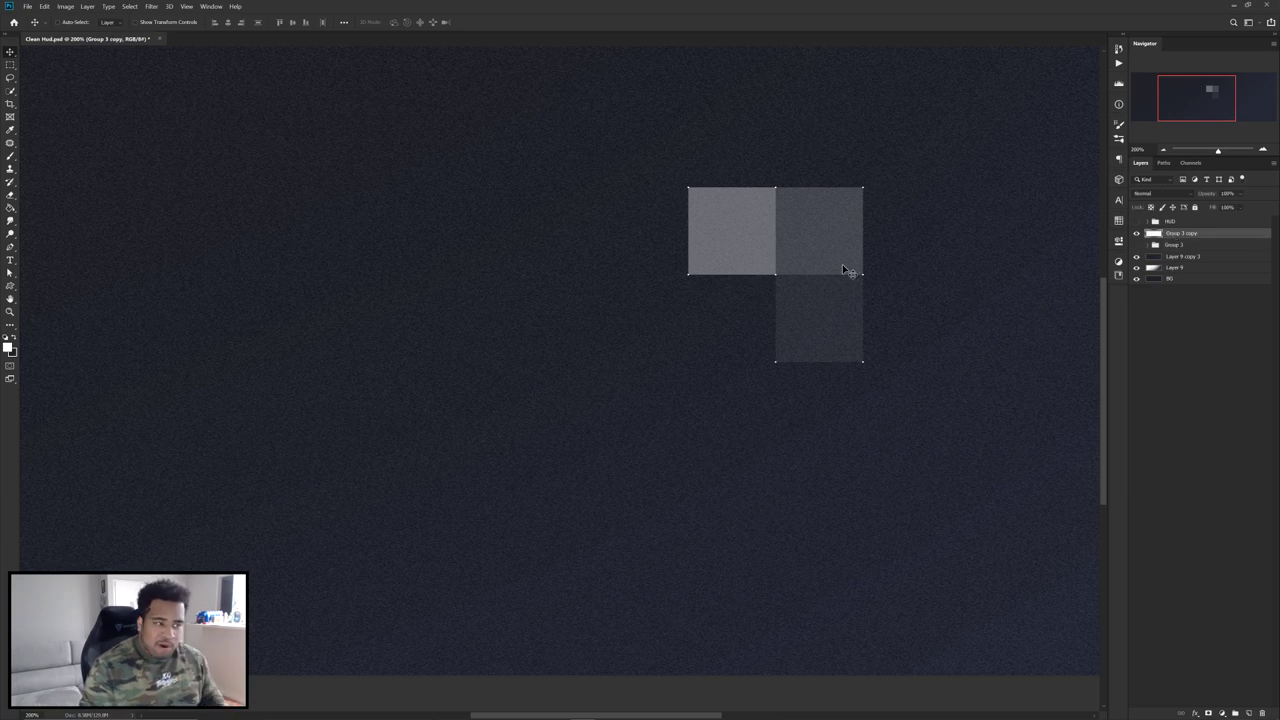
- Try a duplicate of the merged squares rotated 180 degrees near the banner's lower-left corner, and delete it
{"action": "scroll", "coordinate": [766, 280], "scroll_direction": "down", "scroll_amount": 3}
{"action": "left_click_drag", "start_coordinate": [614, 354], "coordinate": [428, 404]}
{"action": "key", "text": "ctrl+t"}
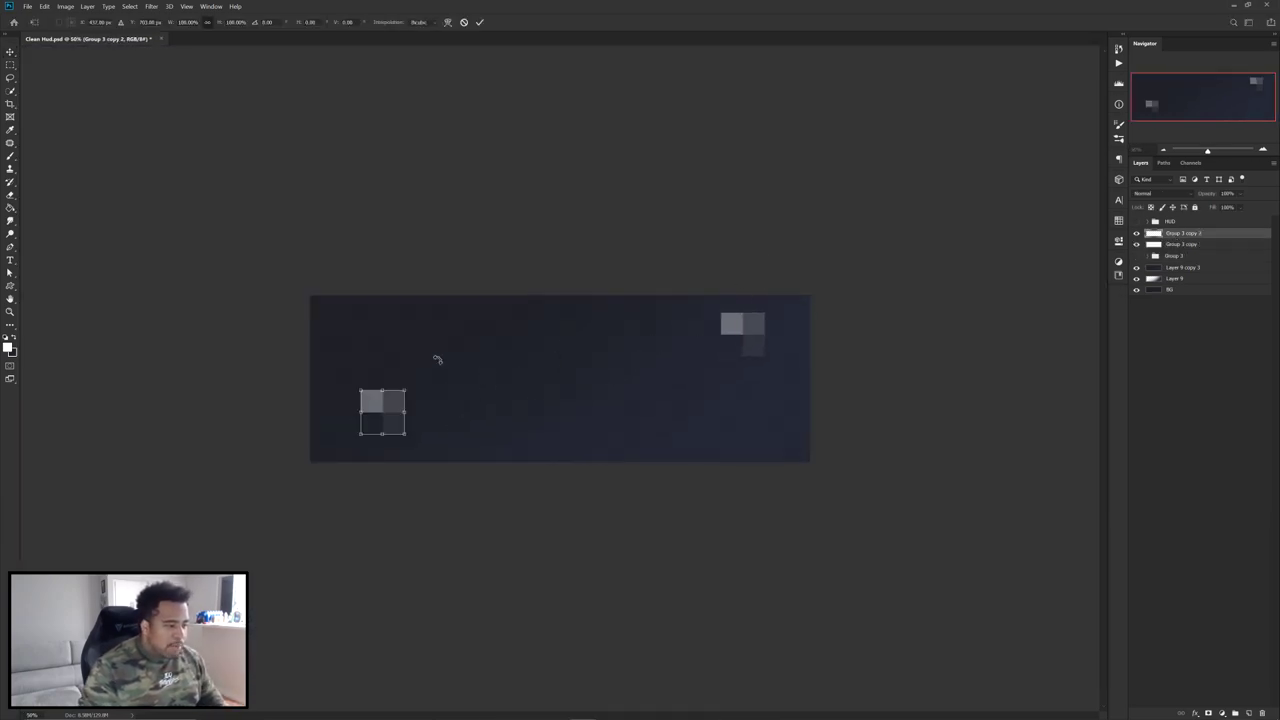
{"action": "key", "text": "Return"}
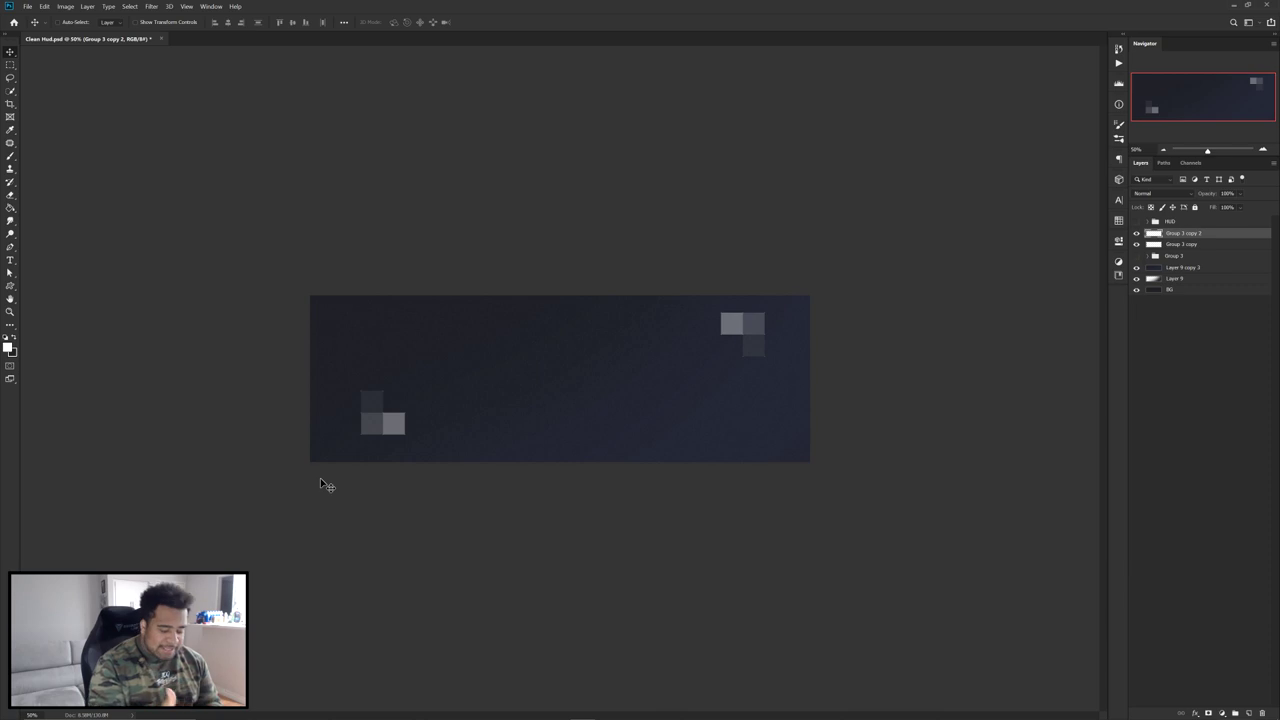
{"action": "key", "text": "Delete"}
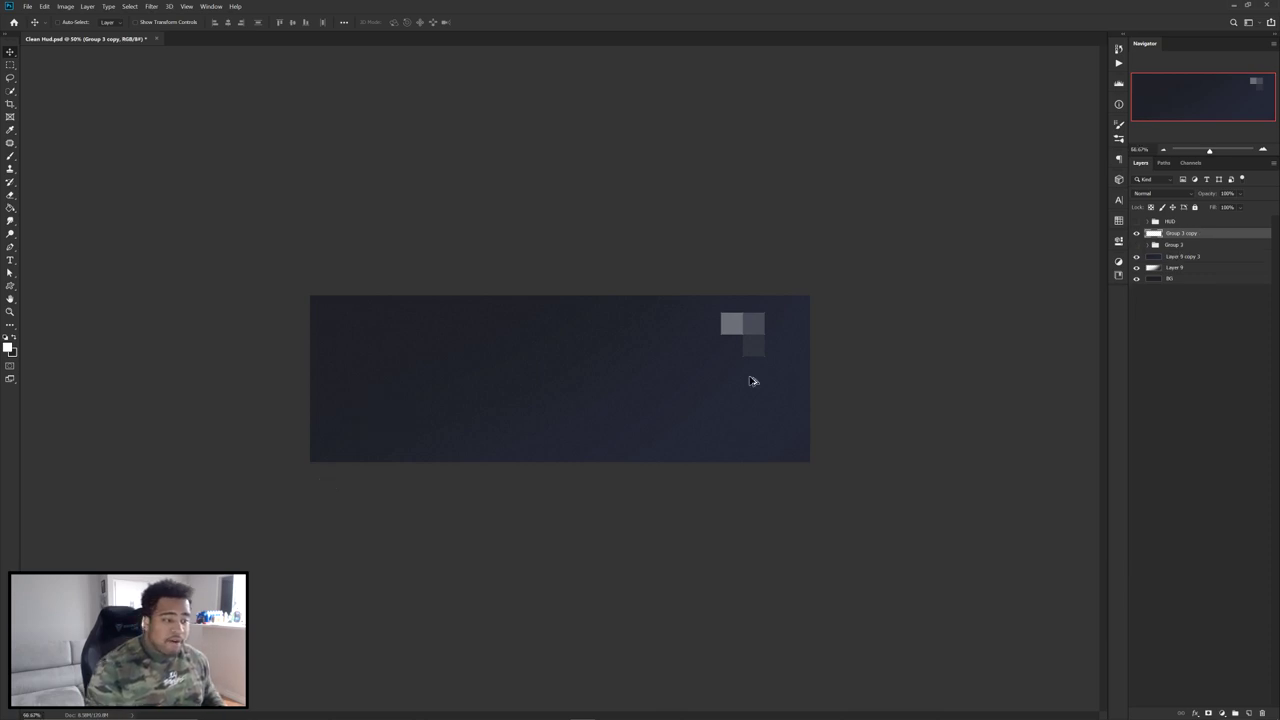
- Move the merged squares from the banner's upper-right corner closer to its centre
{"action": "key", "text": "ctrl+1"}
{"action": "left_click_drag", "start_coordinate": [946, 300], "coordinate": [615, 328]}
{"action": "key", "text": "ctrl+plus"}
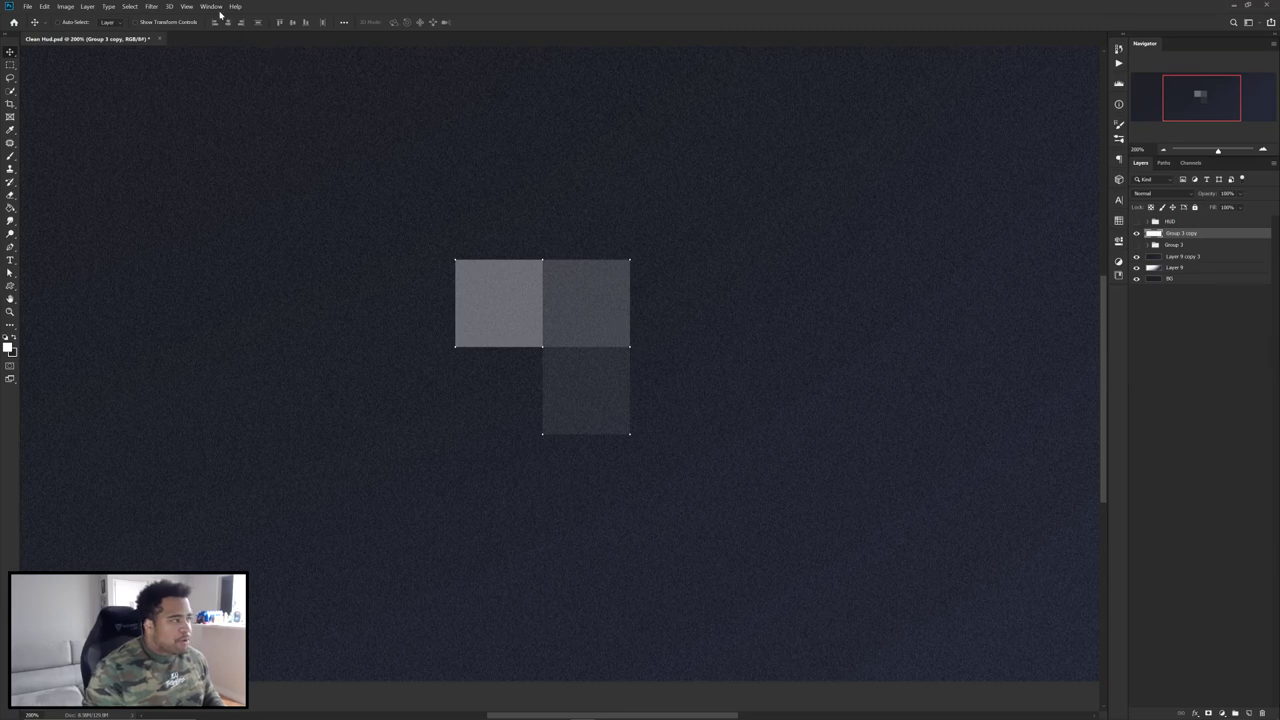
- Show the Creative Cloud library and delete all saved Capture patterns from My Library, cancelling any pattern fill
{"action": "left_click", "coordinate": [210, 8]}
{"action": "left_click", "coordinate": [229, 219]}
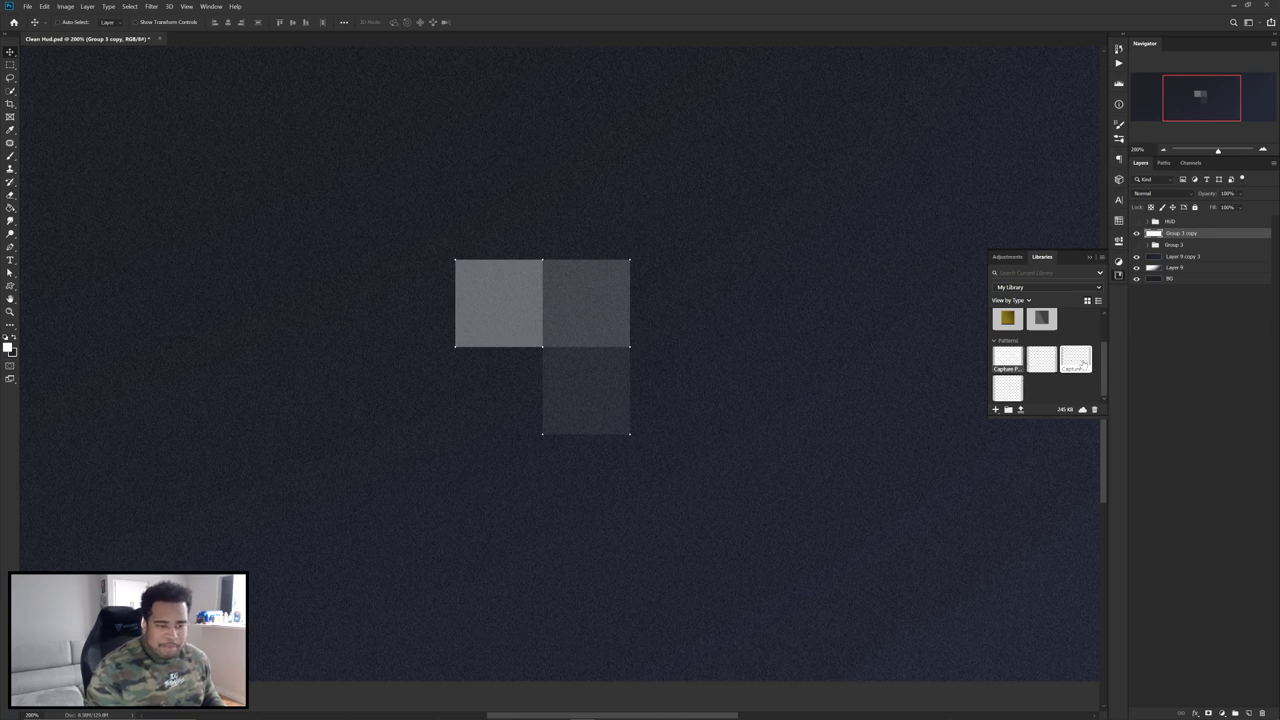
{"action": "left_click", "coordinate": [1007, 358]}
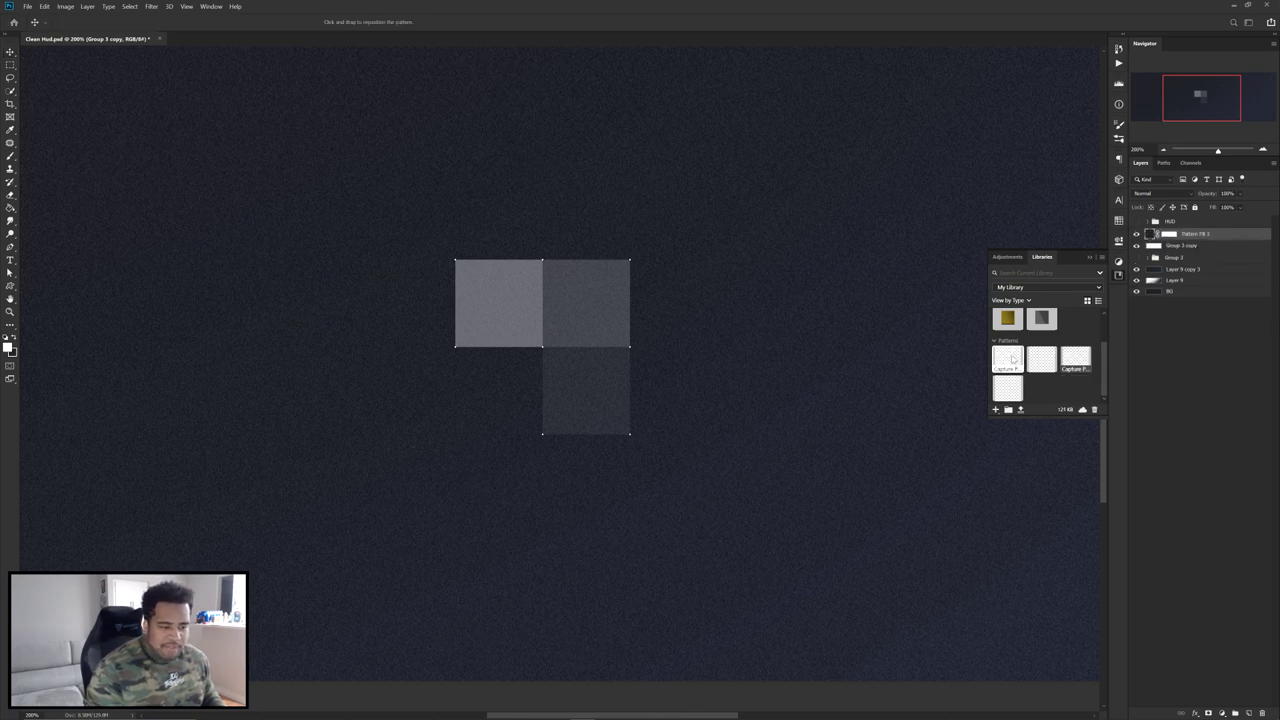
{"action": "key", "text": "Escape"}
{"action": "left_click", "coordinate": [1094, 409]}
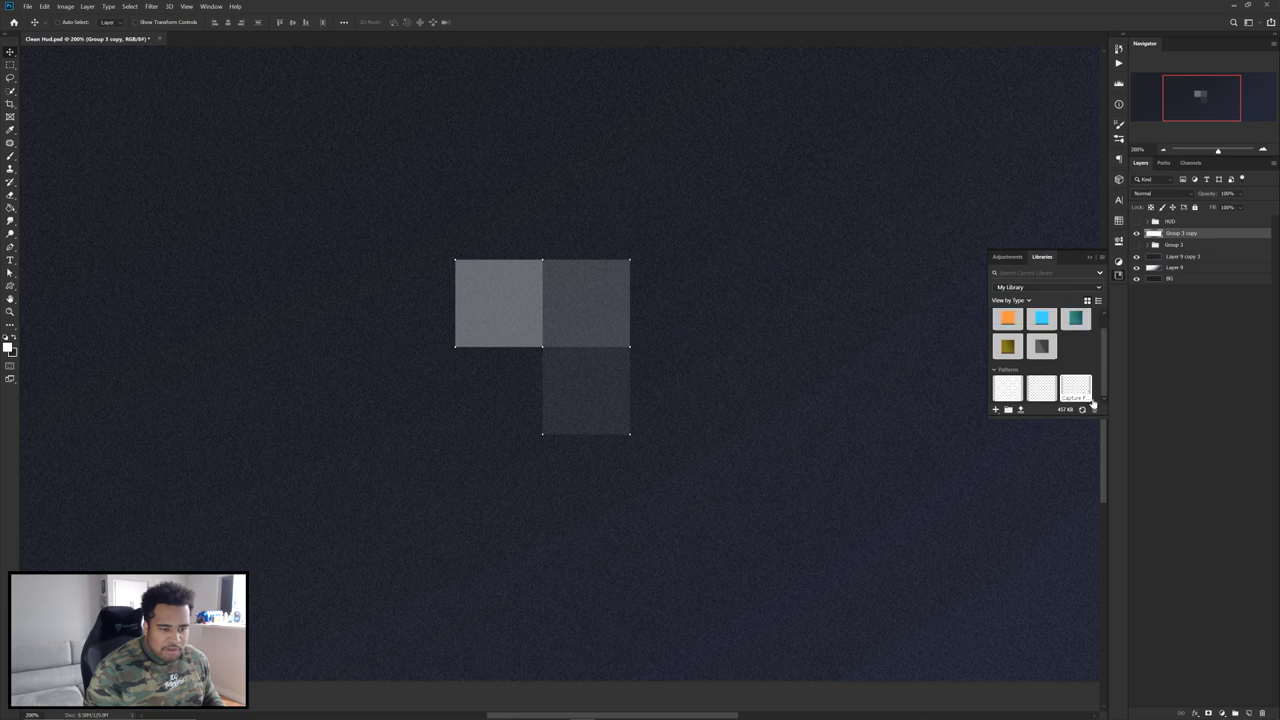
{"action": "left_click", "coordinate": [1087, 396]}
{"action": "left_click", "coordinate": [1092, 409]}
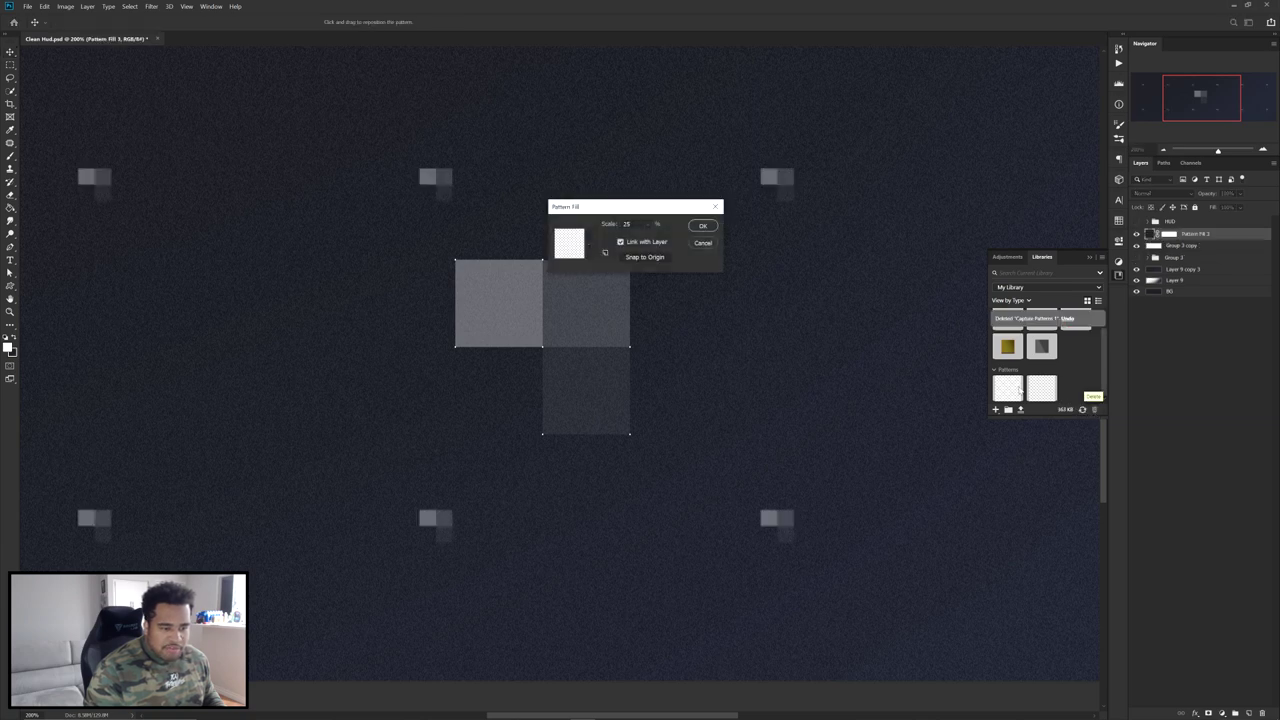
{"action": "left_click", "coordinate": [1082, 408]}
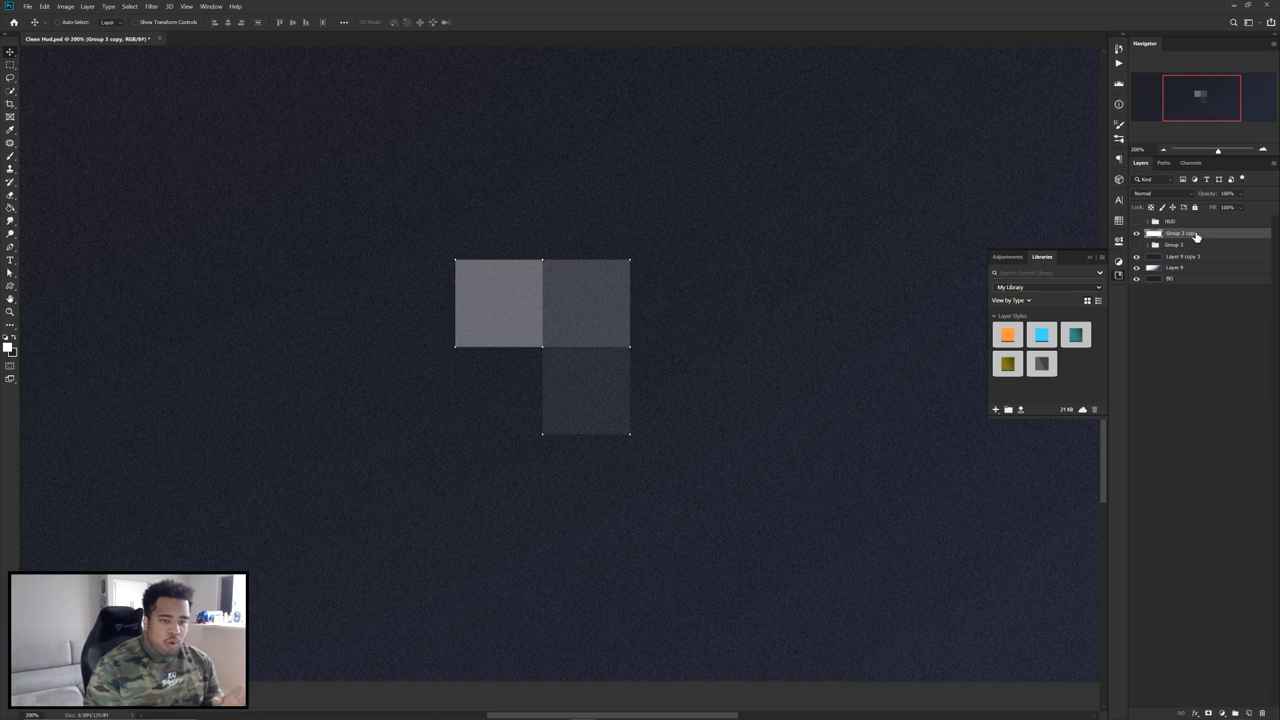
- Start Create From Image for My Library using the merged squares layer, and reposition and widen its dialog
{"action": "left_click", "coordinate": [1137, 234]}
{"action": "left_click", "coordinate": [1137, 234]}
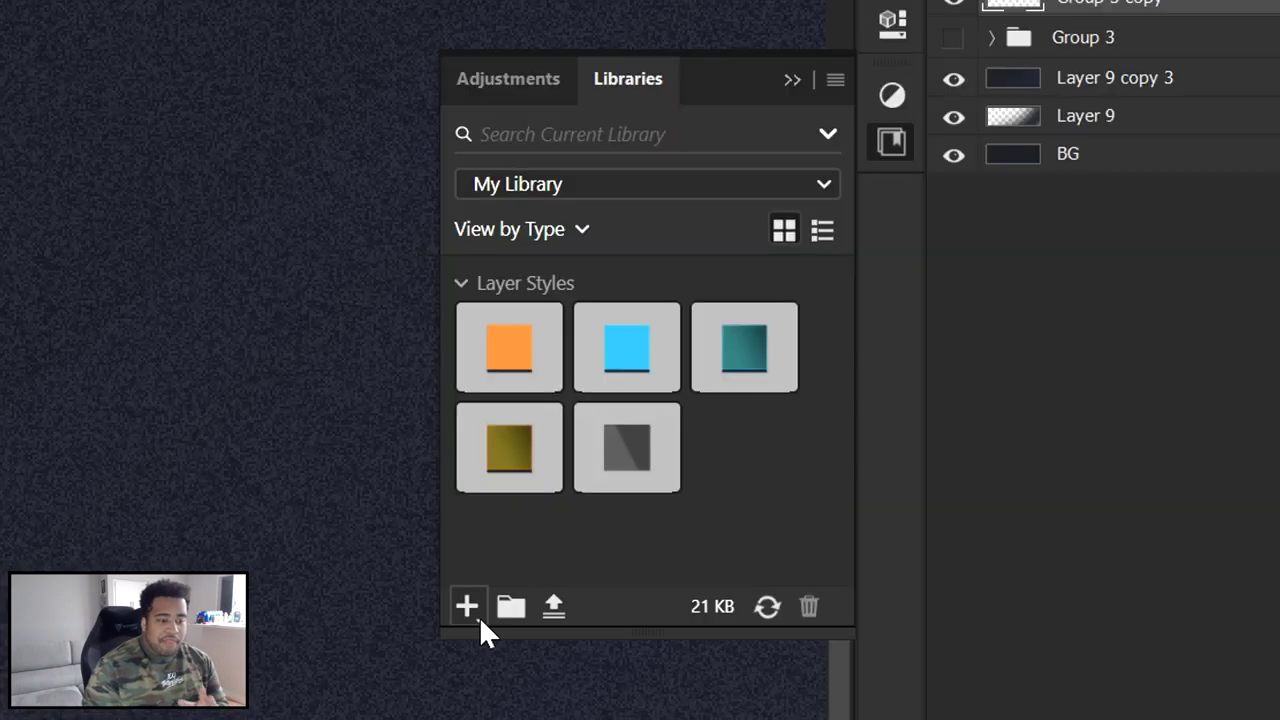
{"action": "left_click", "coordinate": [475, 604]}
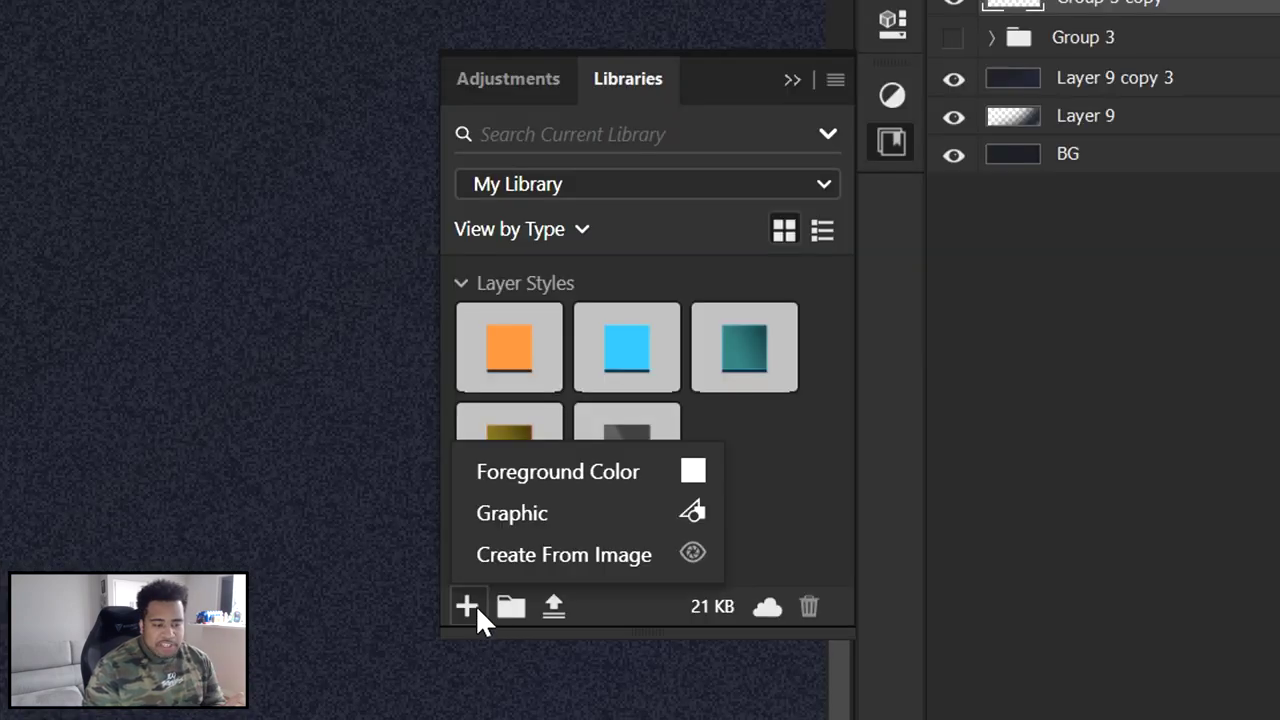
{"action": "left_click", "coordinate": [519, 562]}
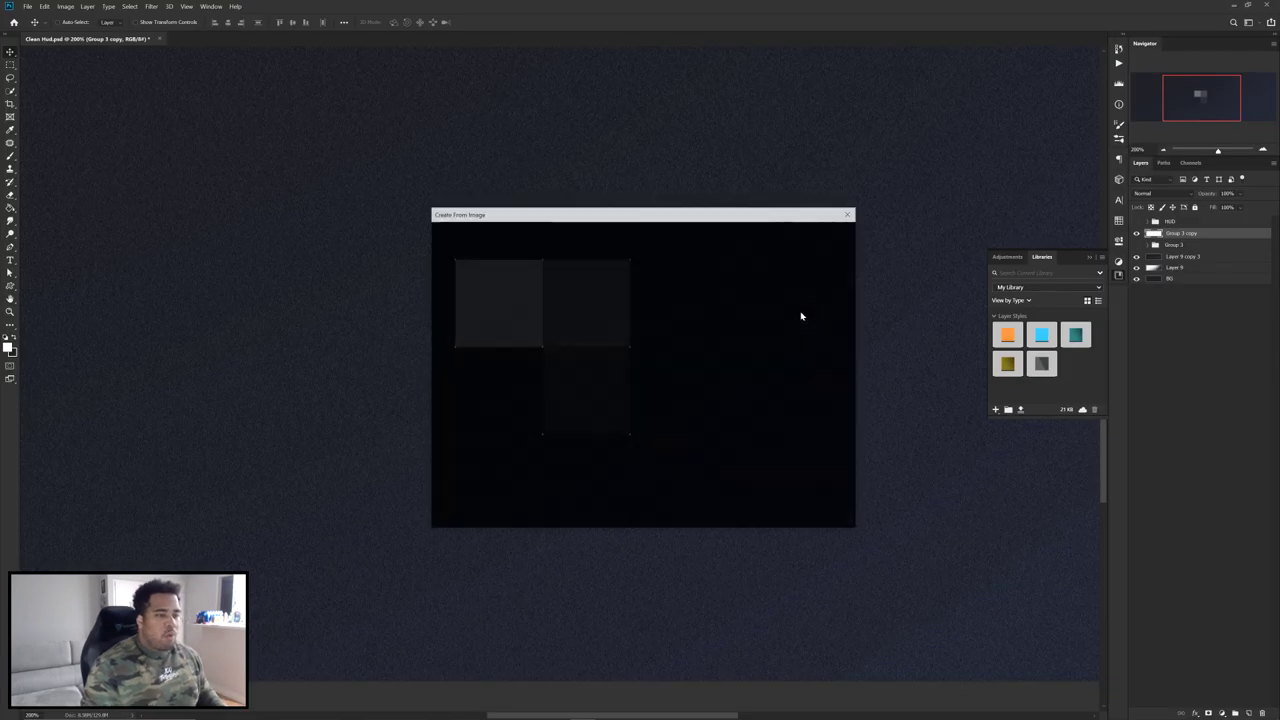
{"action": "left_click_drag", "start_coordinate": [690, 213], "coordinate": [606, 153]}
{"action": "left_click_drag", "start_coordinate": [777, 210], "coordinate": [907, 208]}
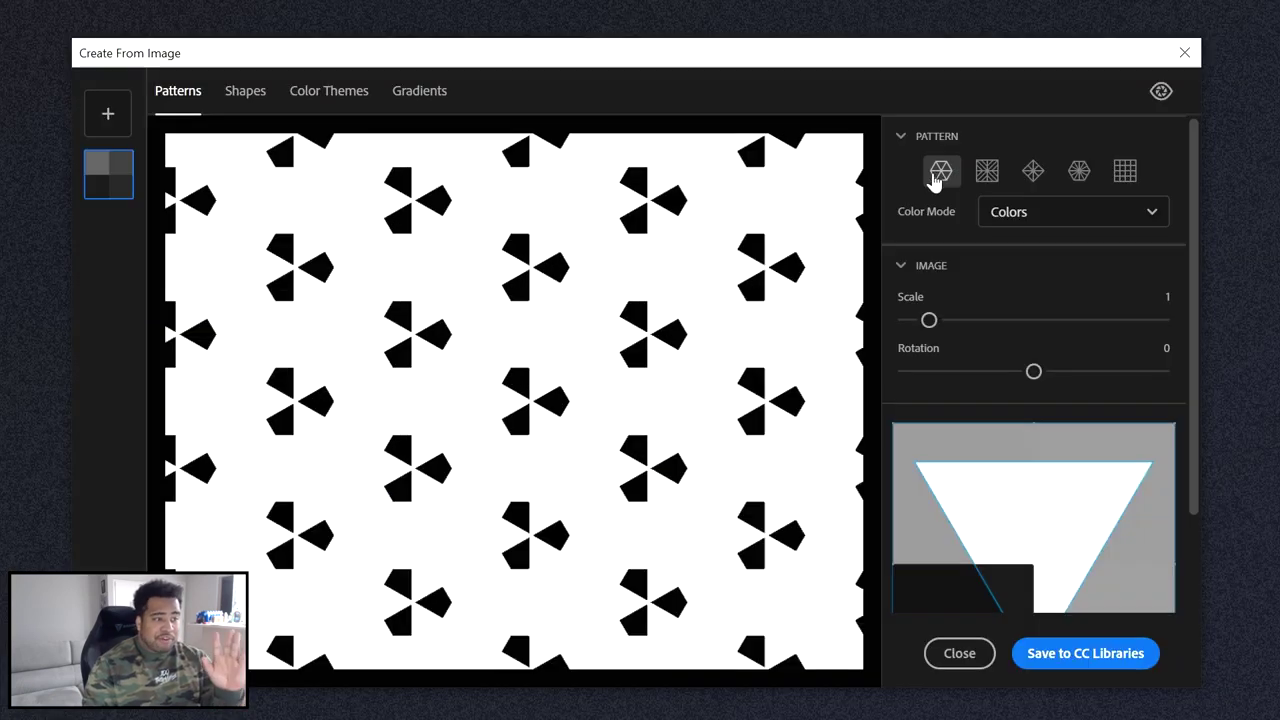
- Preview the merged squares in the different pattern geometries, ending on the plain square grid
{"action": "left_click", "coordinate": [803, 203]}
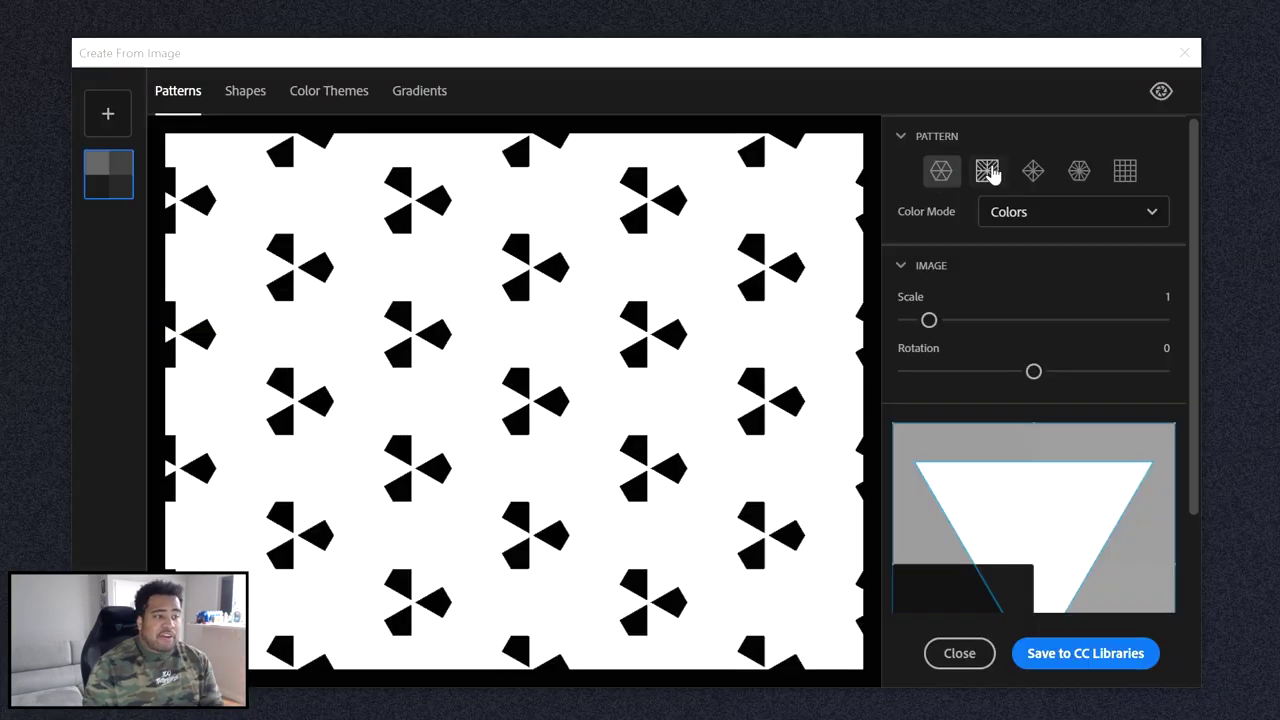
{"action": "left_click", "coordinate": [826, 203]}
{"action": "left_click", "coordinate": [1079, 171]}
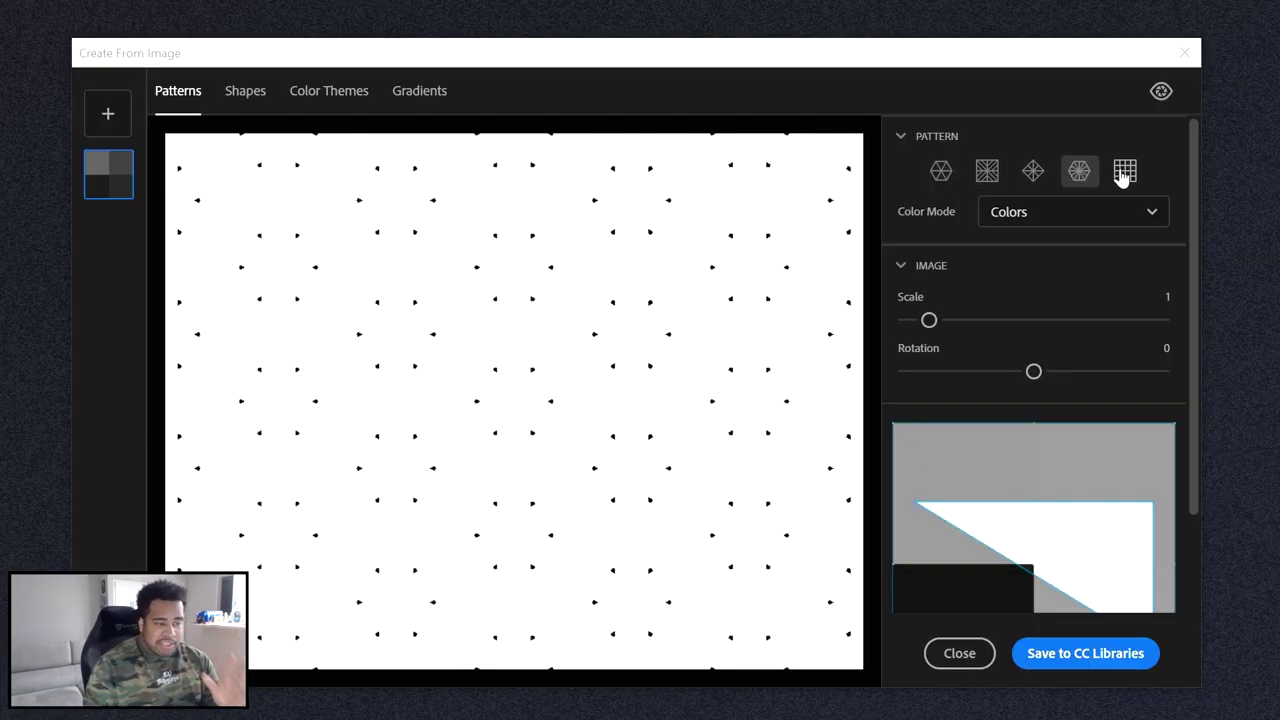
{"action": "left_click", "coordinate": [1124, 171]}
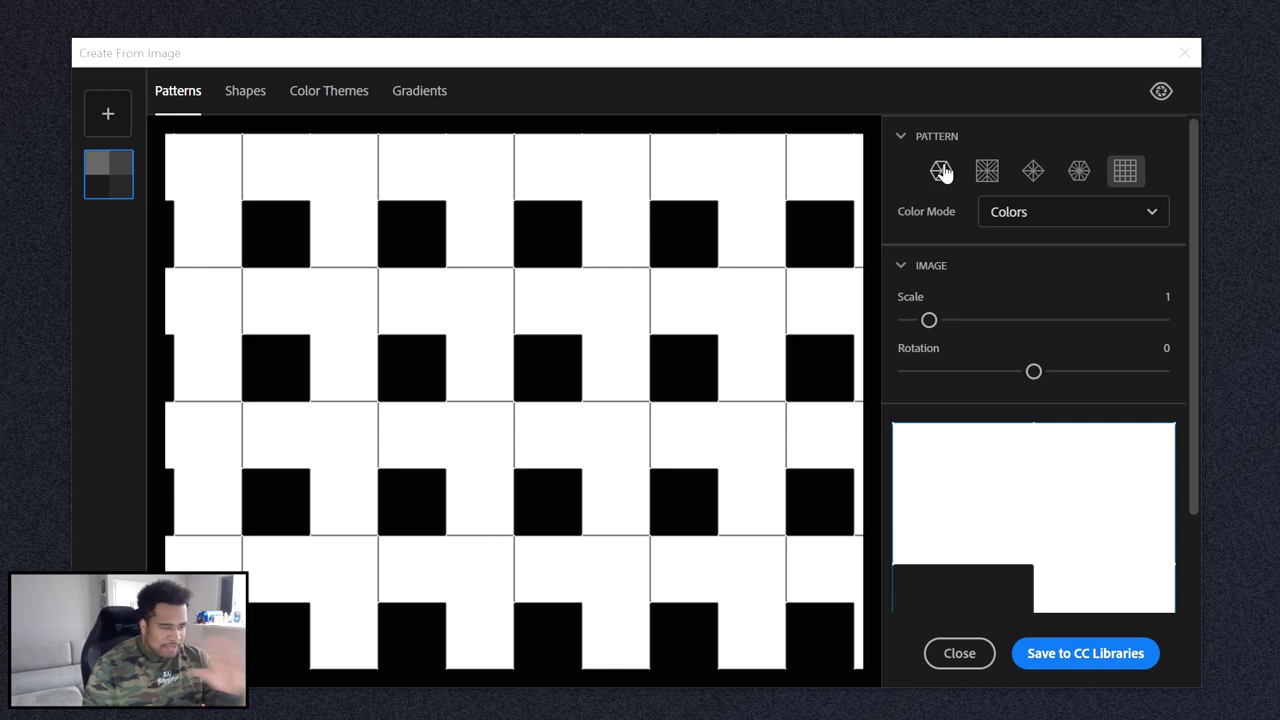
- Compare the source-image crop areas used by the square grid, hexagonal, mirrored square, diamond and twelve-part pattern types
{"action": "scroll", "coordinate": [1197, 177], "scroll_direction": "down", "scroll_amount": 2}
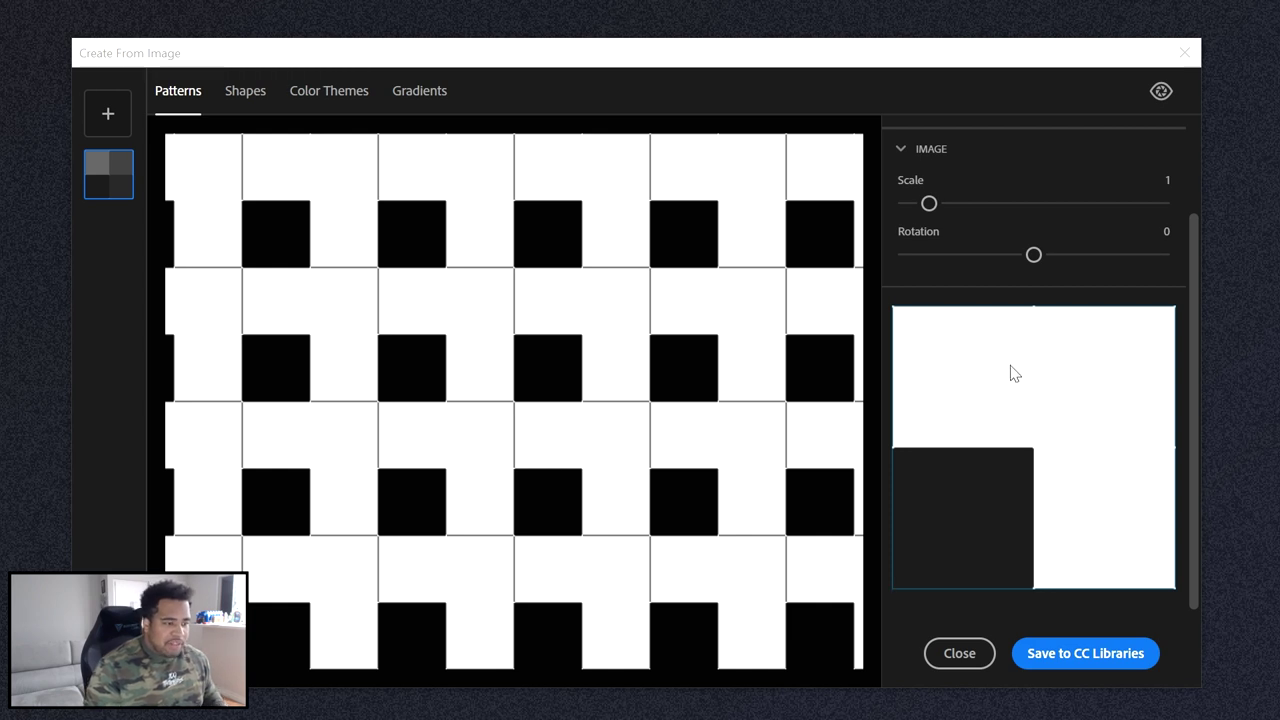
{"action": "scroll", "coordinate": [1025, 245], "scroll_direction": "up", "scroll_amount": 2}
{"action": "left_click", "coordinate": [940, 170]}
{"action": "scroll", "coordinate": [1029, 409], "scroll_direction": "down", "scroll_amount": 2}
{"action": "scroll", "coordinate": [1020, 380], "scroll_direction": "up", "scroll_amount": 2}
{"action": "left_click", "coordinate": [980, 171]}
{"action": "scroll", "coordinate": [1046, 449], "scroll_direction": "down", "scroll_amount": 2}
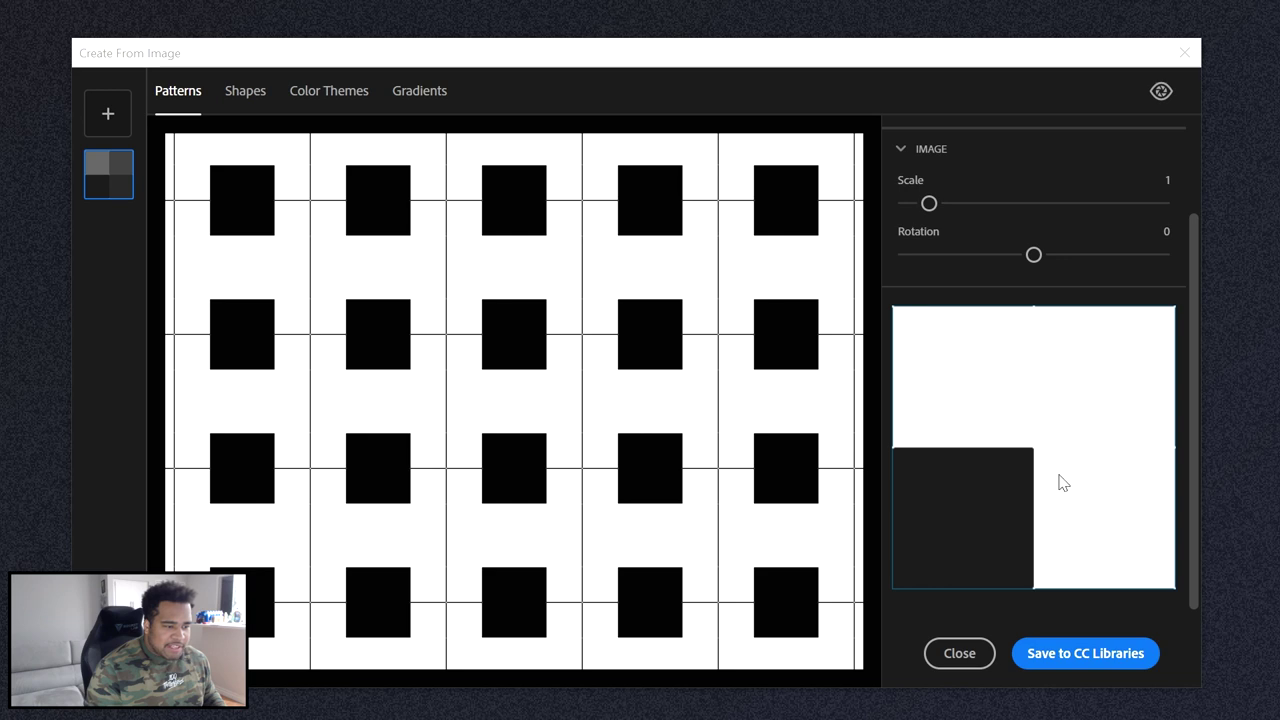
{"action": "scroll", "coordinate": [1040, 508], "scroll_direction": "up", "scroll_amount": 2}
{"action": "left_click", "coordinate": [1033, 172]}
{"action": "scroll", "coordinate": [1069, 380], "scroll_direction": "down", "scroll_amount": 2}
{"action": "scroll", "coordinate": [1075, 230], "scroll_direction": "up", "scroll_amount": 2}
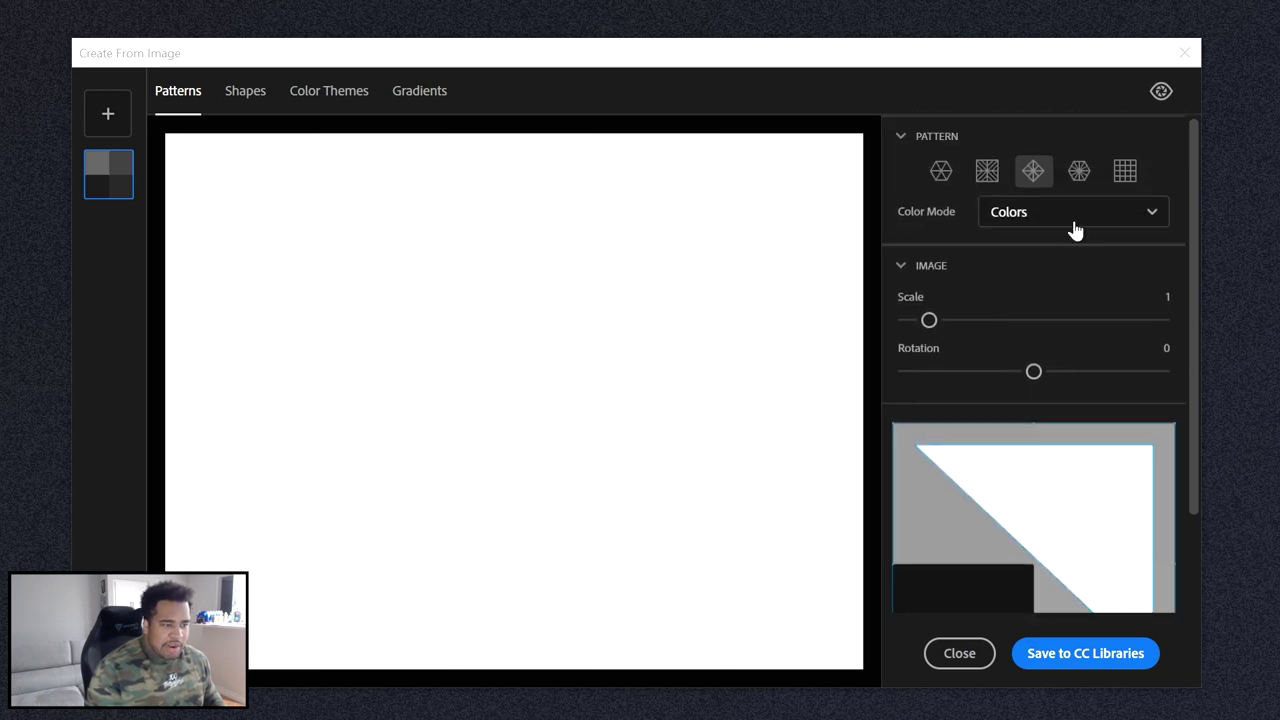
{"action": "left_click", "coordinate": [1079, 171]}
{"action": "scroll", "coordinate": [1068, 575], "scroll_direction": "down", "scroll_amount": 2}
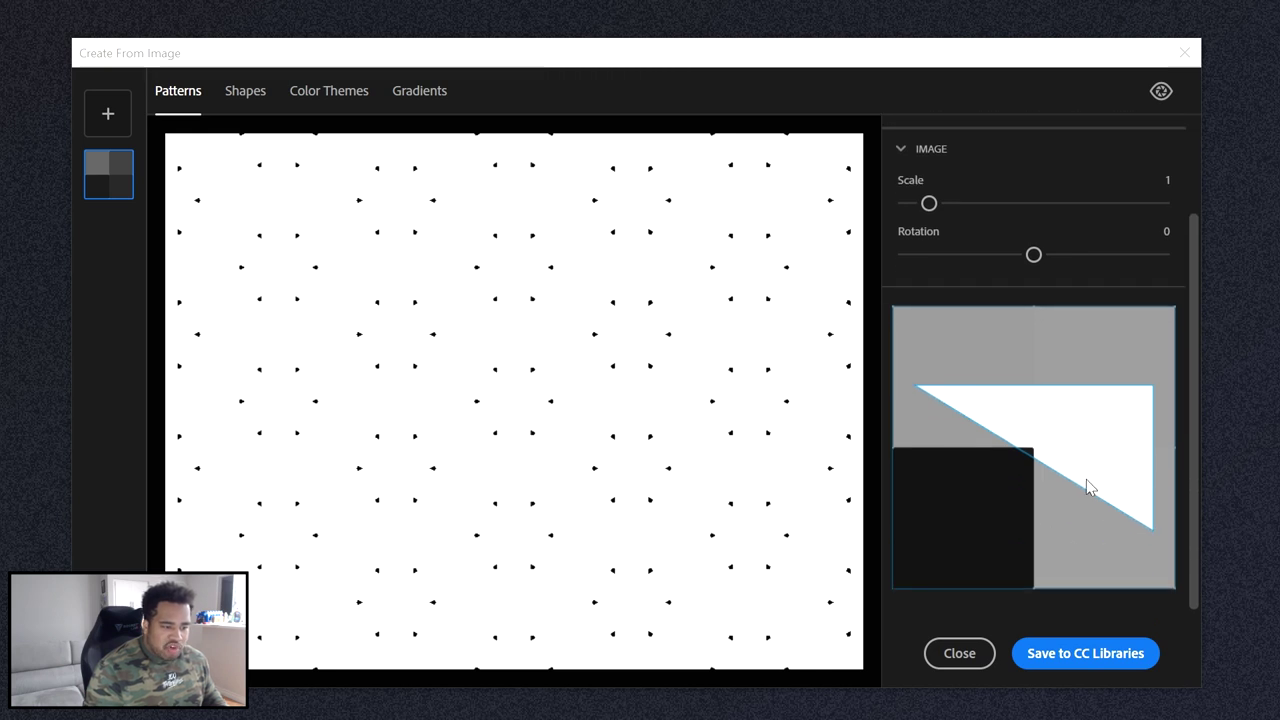
{"action": "scroll", "coordinate": [1097, 459], "scroll_direction": "up", "scroll_amount": 2}
- Choose the square grid pattern, reduce the image scale to 0.1 and save the pattern to CC Libraries
{"action": "left_click", "coordinate": [1128, 170]}
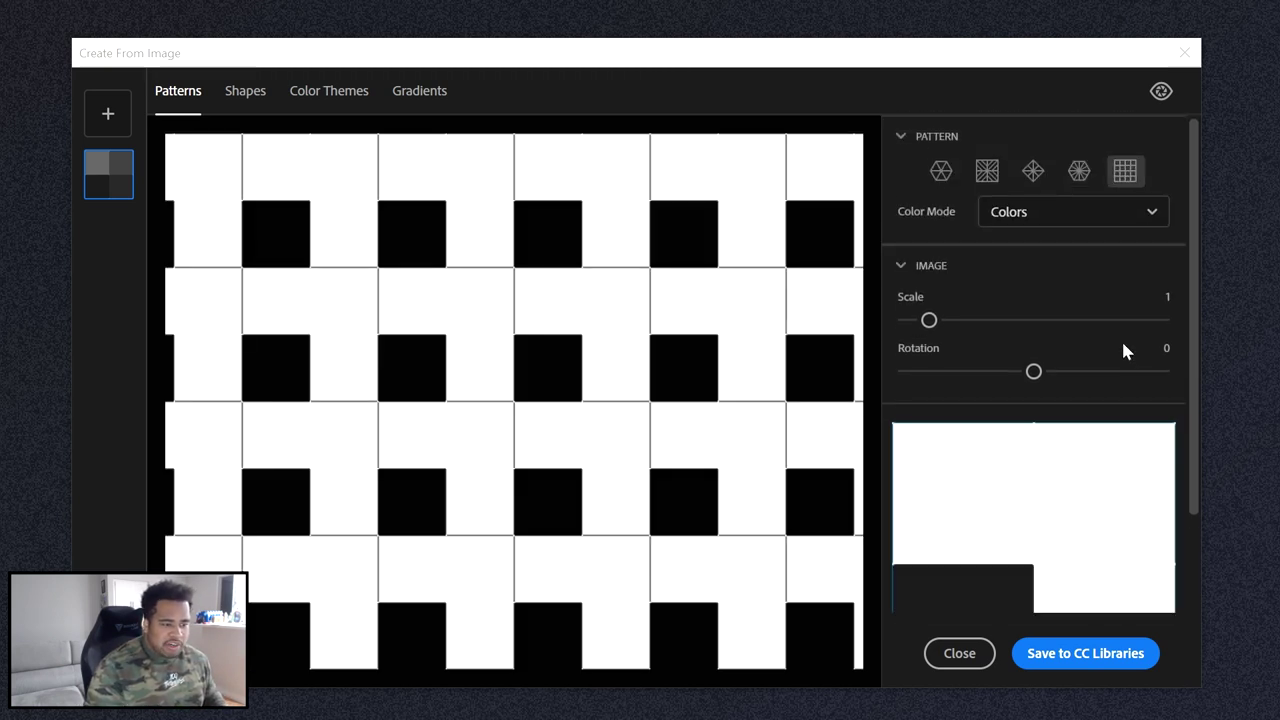
{"action": "scroll", "coordinate": [1130, 360], "scroll_direction": "down", "scroll_amount": 2}
{"action": "scroll", "coordinate": [1135, 395], "scroll_direction": "up", "scroll_amount": 2}
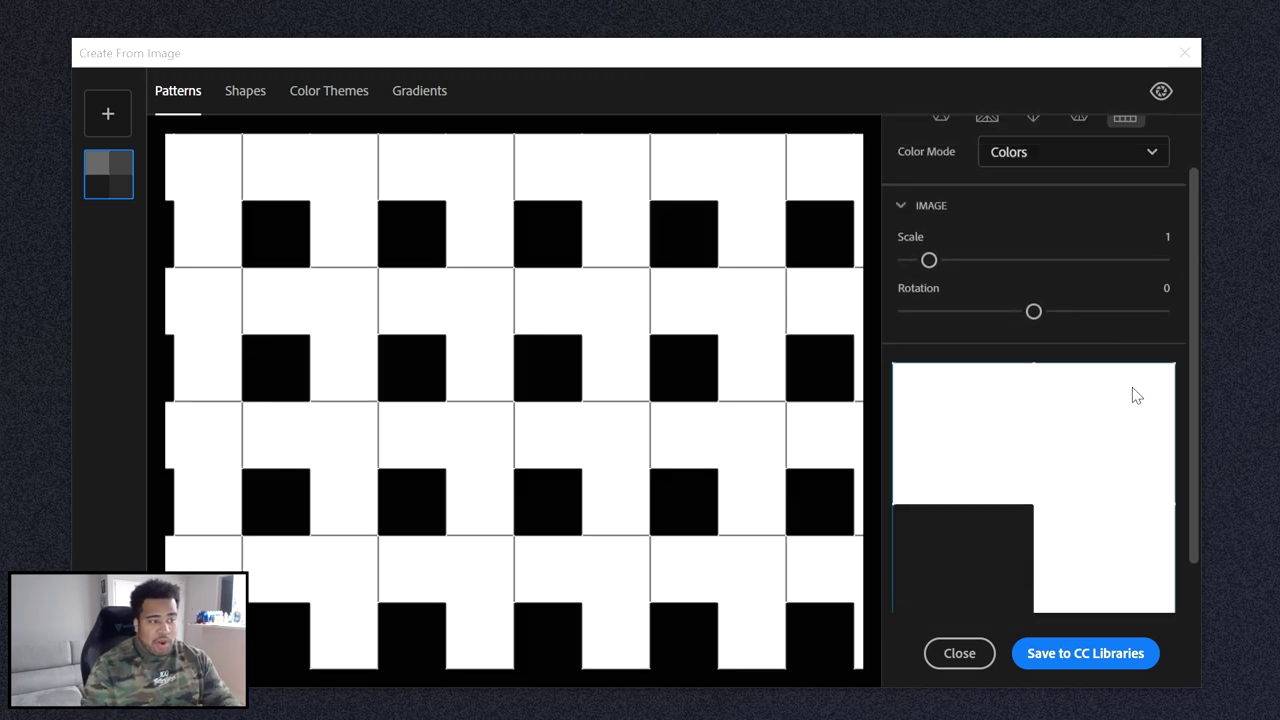
{"action": "scroll", "coordinate": [965, 188], "scroll_direction": "down", "scroll_amount": 2}
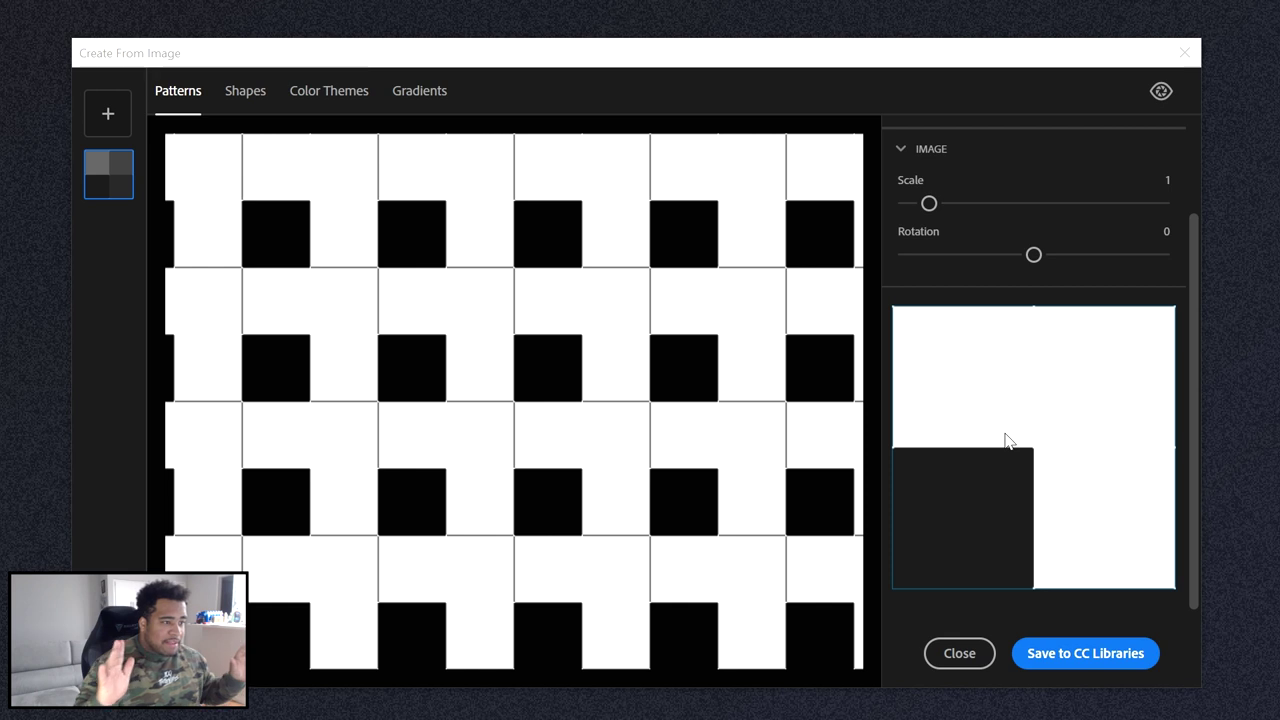
{"action": "scroll", "coordinate": [1020, 425], "scroll_direction": "up", "scroll_amount": 2}
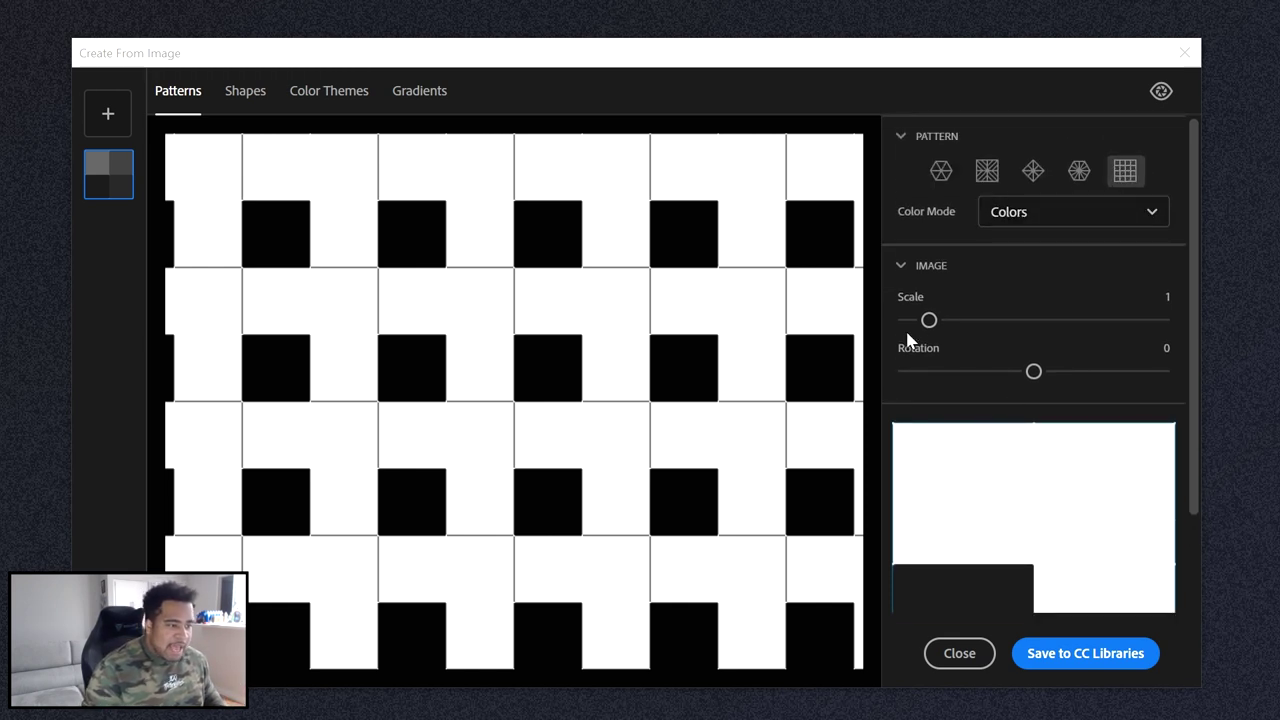
{"action": "left_click_drag", "start_coordinate": [929, 318], "coordinate": [748, 318]}
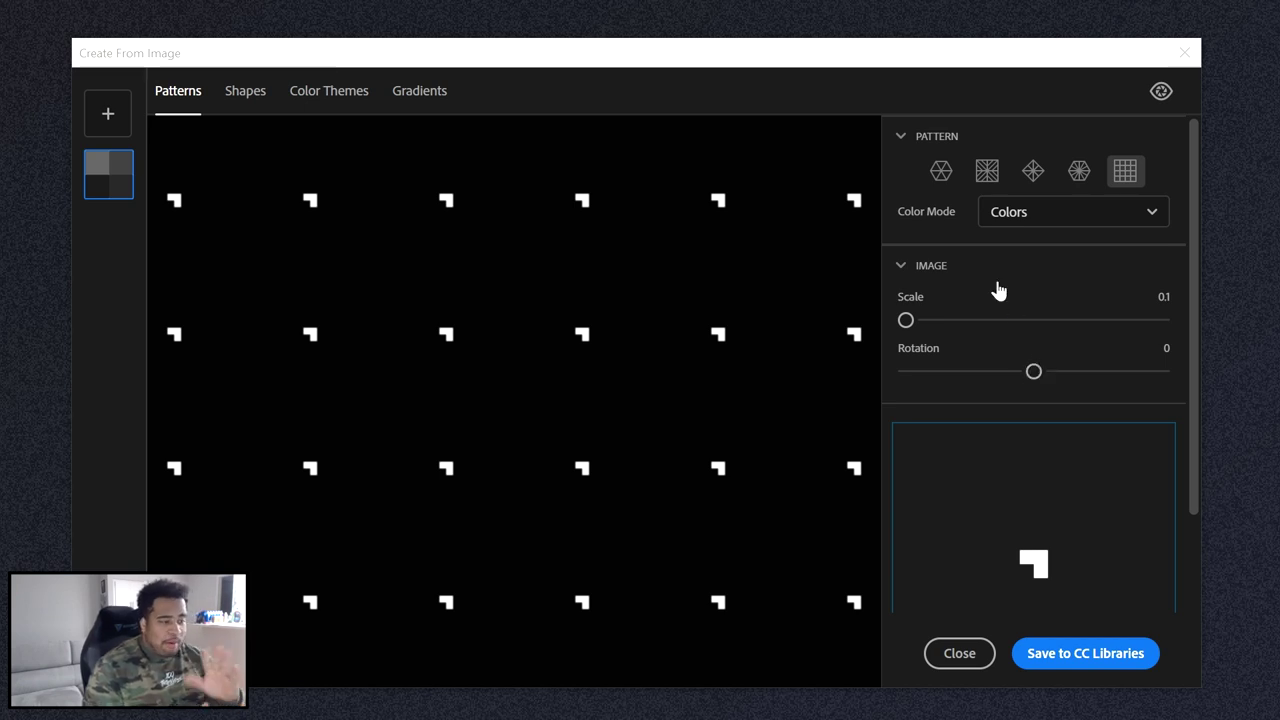
{"action": "left_click", "coordinate": [1097, 657]}
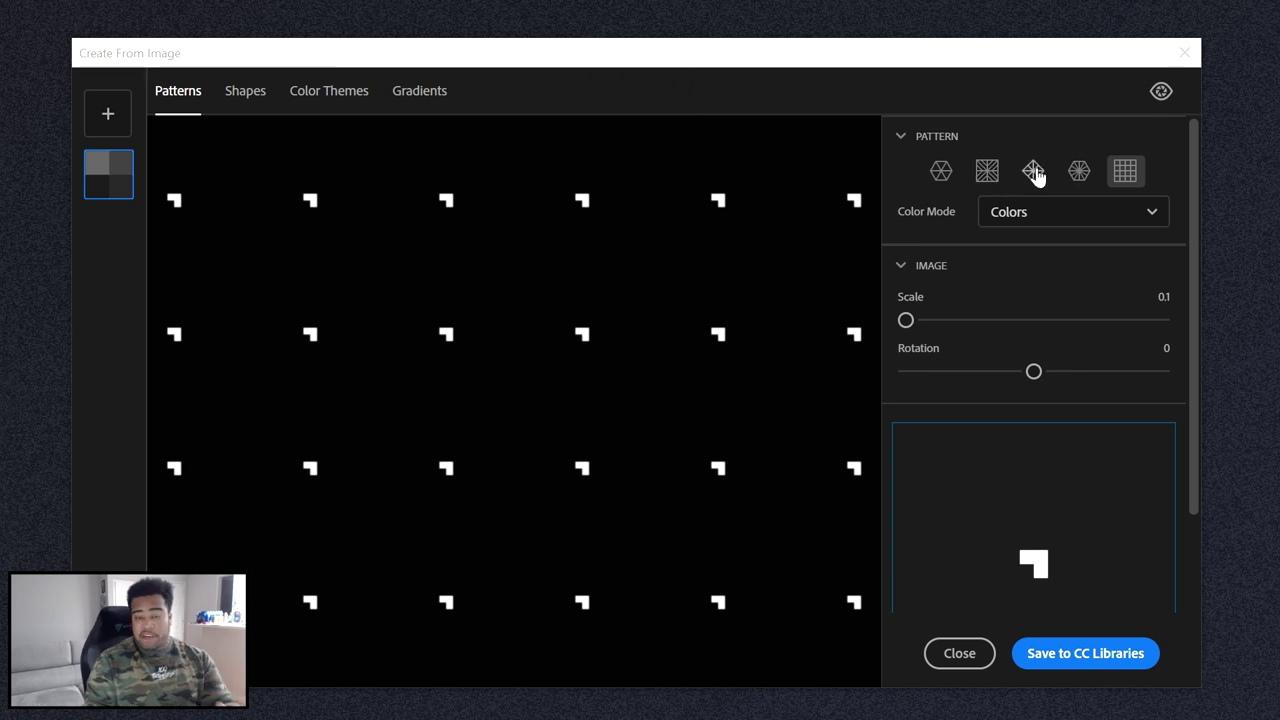
- Switch to the diamond pattern type at scale 0.1 and save it to CC Libraries as well
{"action": "left_click", "coordinate": [1079, 172]}
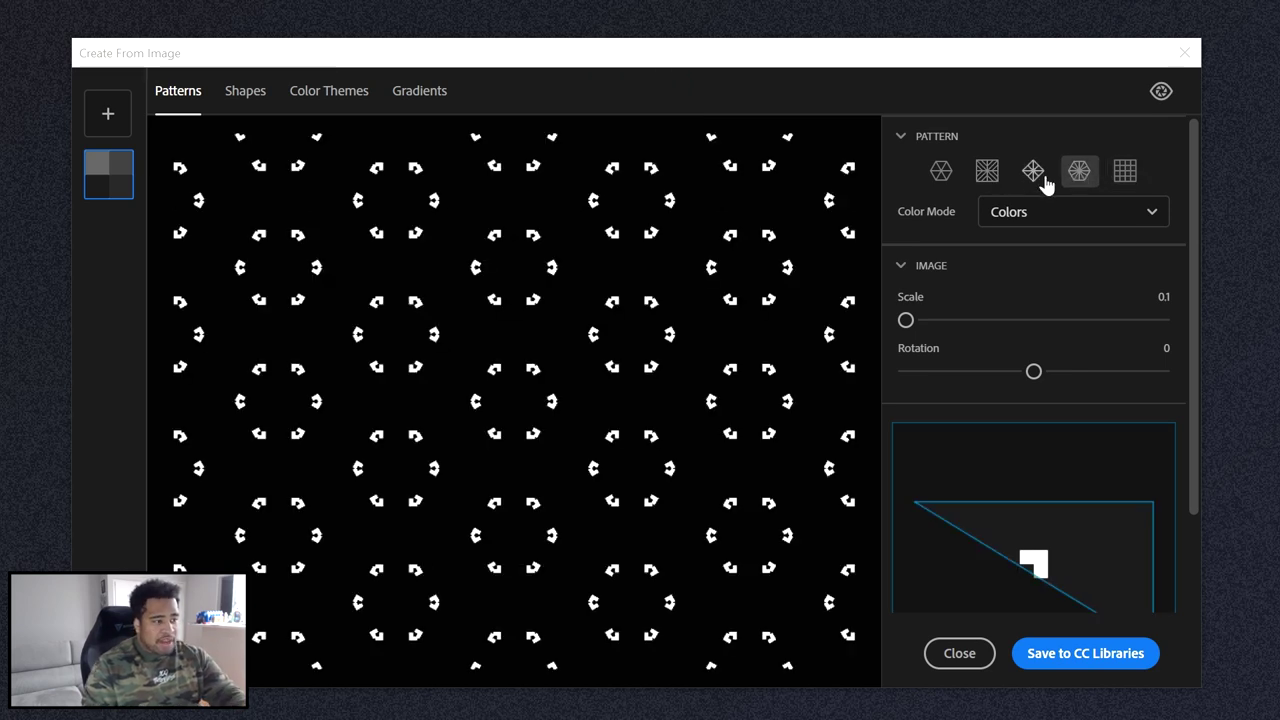
{"action": "left_click", "coordinate": [1043, 180]}
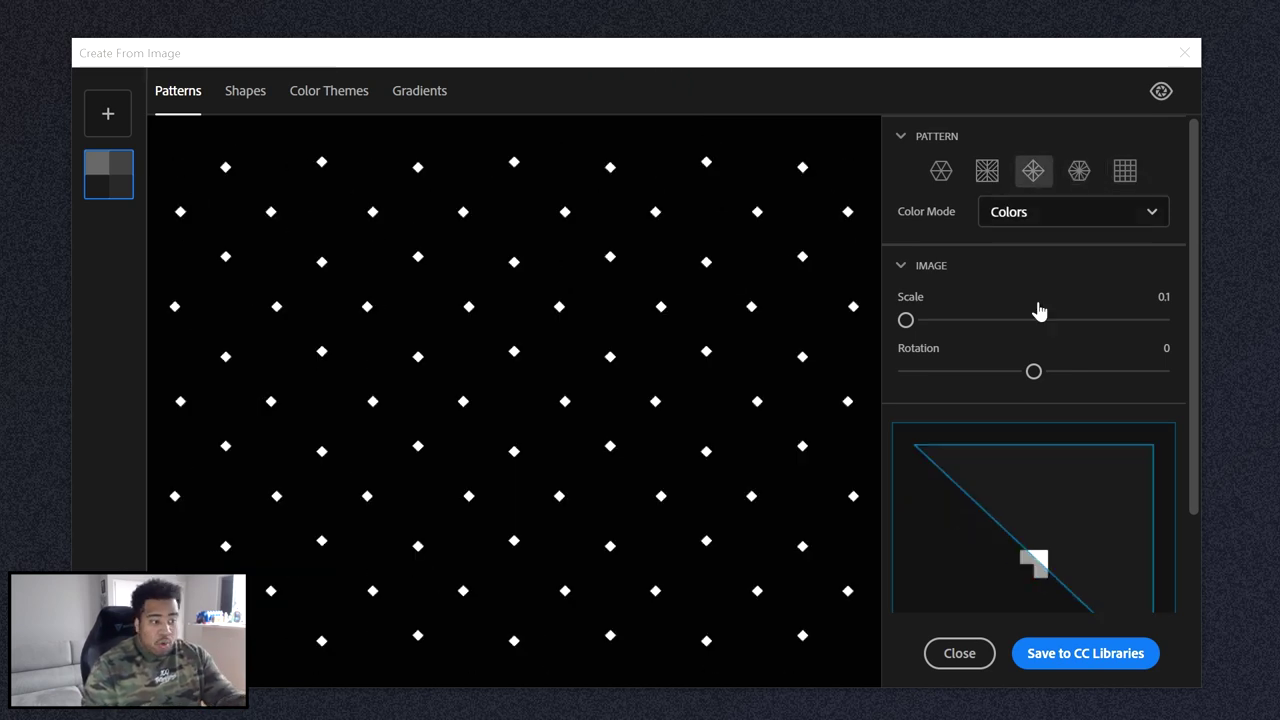
{"action": "left_click", "coordinate": [1048, 653]}
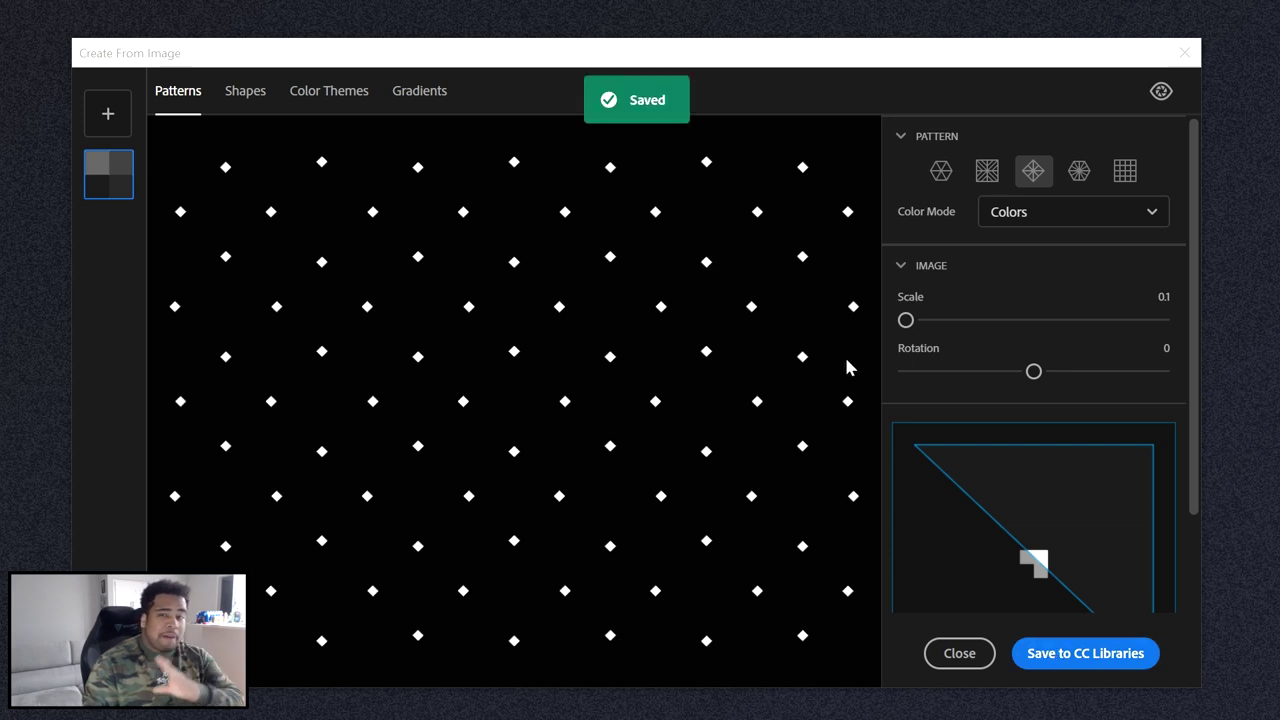
- Set the diamond pattern's image scale to 0.9 and shift the source image slightly within the crop triangle to thicken the grid lines
{"action": "left_click", "coordinate": [999, 175]}
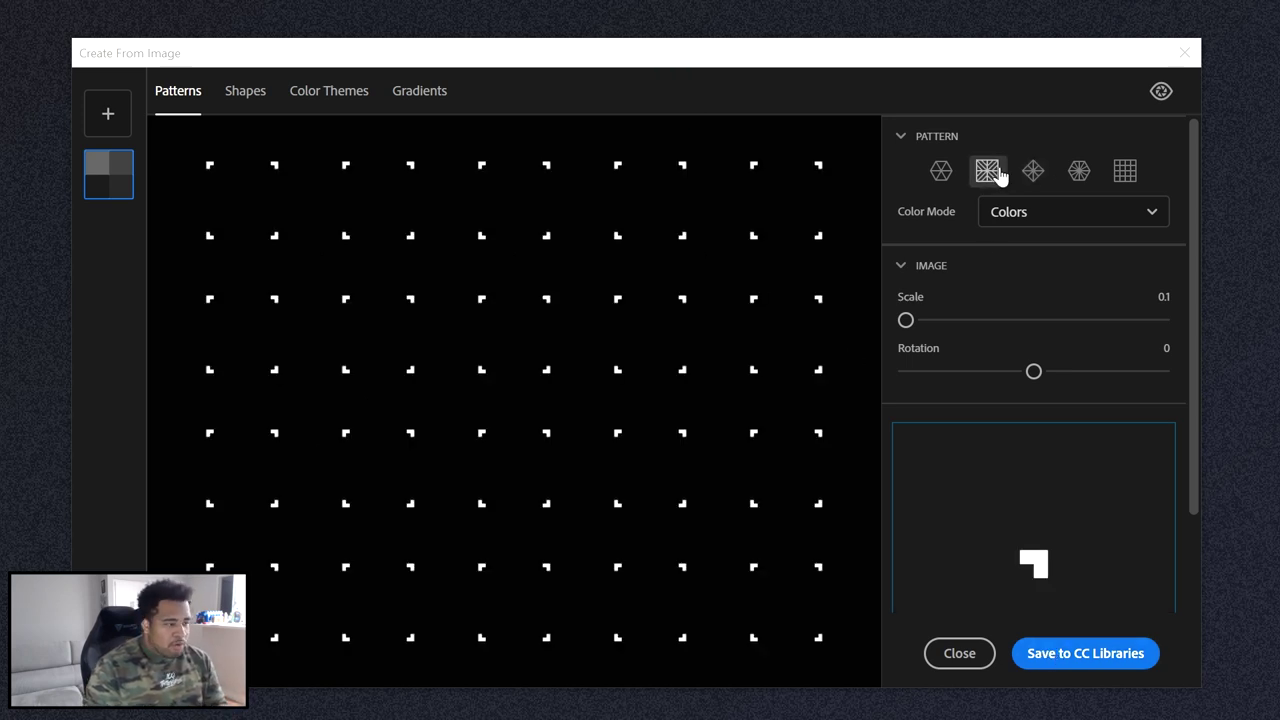
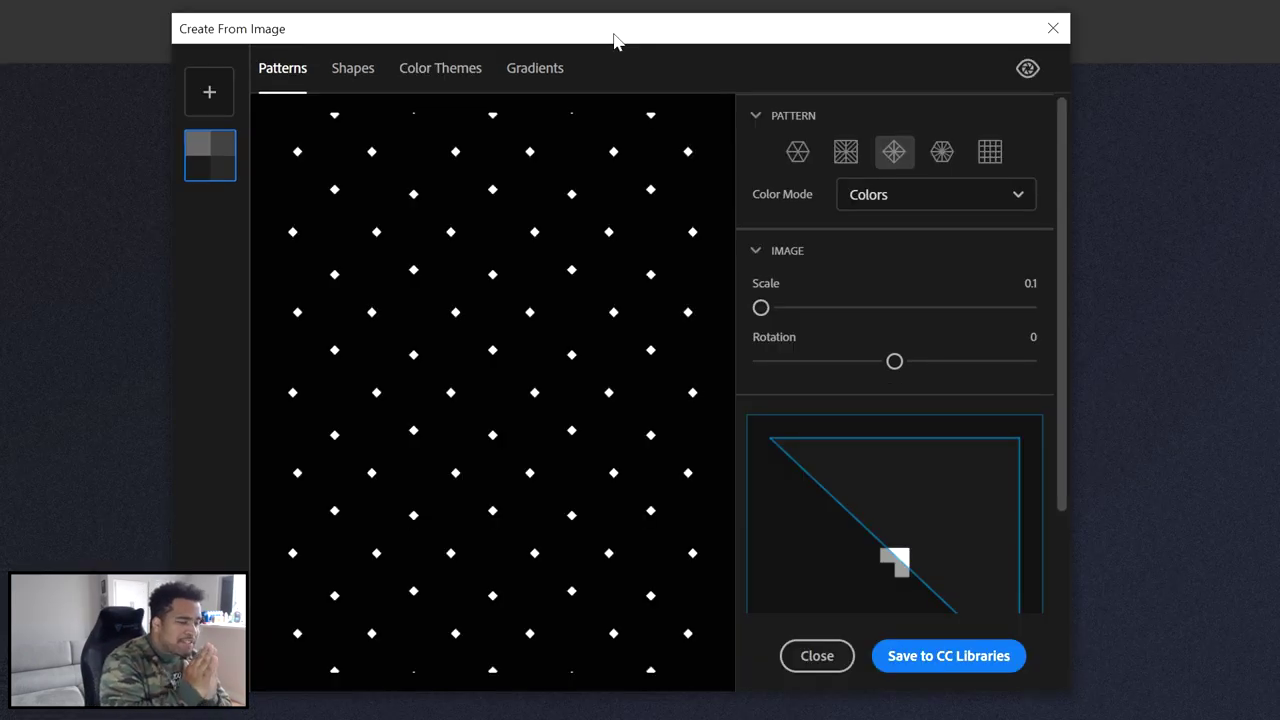
{"action": "left_click_drag", "start_coordinate": [760, 307], "coordinate": [781, 307]}
{"action": "scroll", "coordinate": [895, 450], "scroll_direction": "down", "scroll_amount": 2}
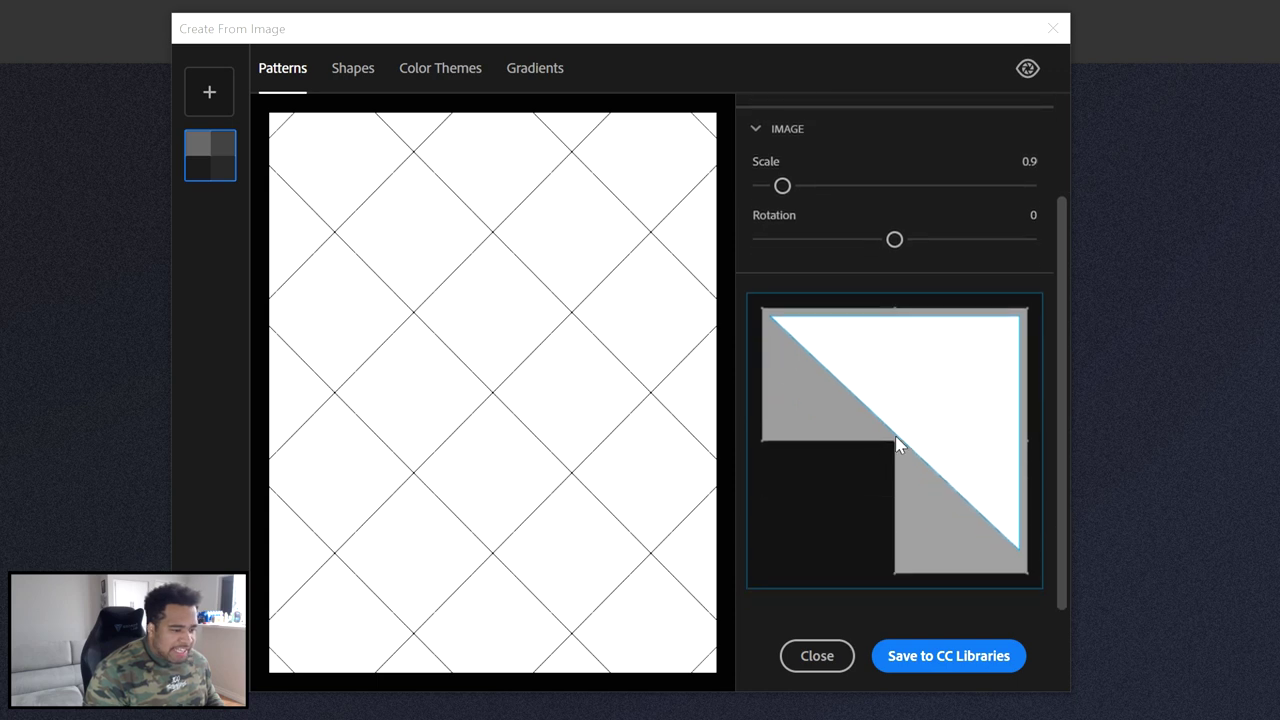
{"action": "left_click_drag", "start_coordinate": [931, 429], "coordinate": [920, 420]}
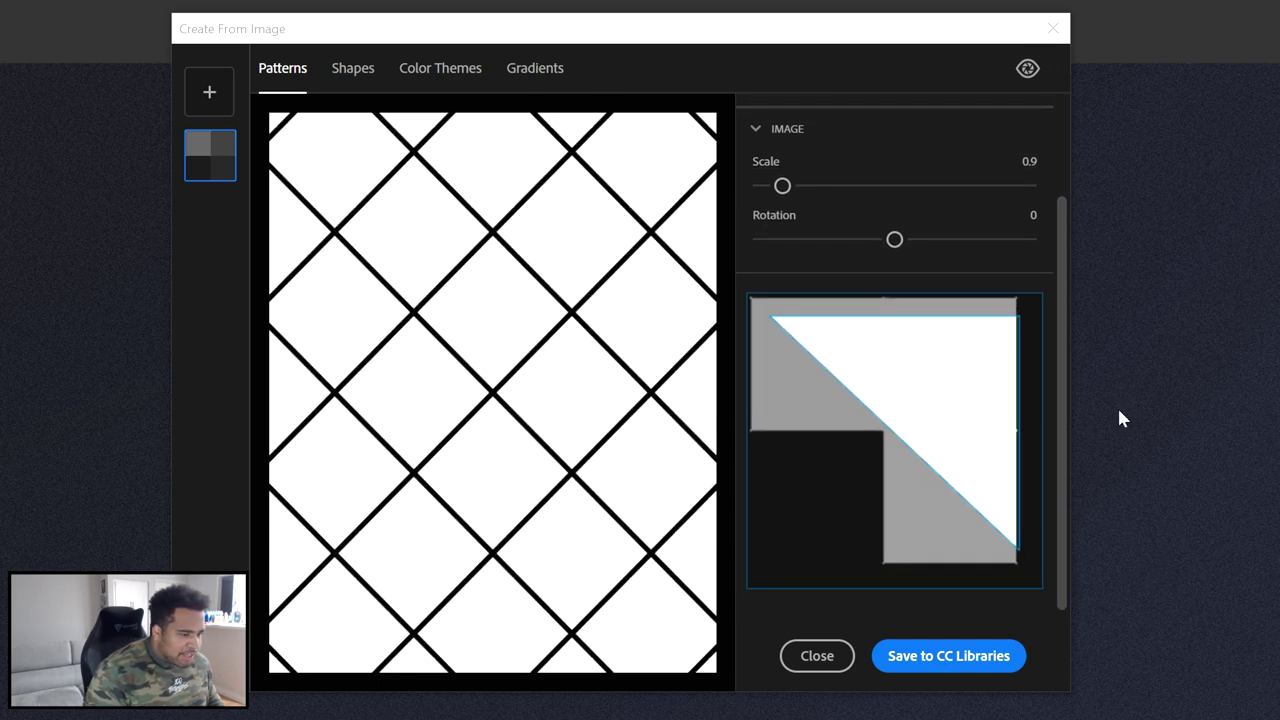
- Widen the pattern preview, reposition the source image so small black diamonds mark the line crossings, and save the pattern to CC Libraries
{"action": "left_click_drag", "start_coordinate": [1071, 406], "coordinate": [1211, 406]}
{"action": "left_click_drag", "start_coordinate": [811, 29], "coordinate": [691, 28]}
{"action": "left_click", "coordinate": [939, 391]}
{"action": "mouse_move", "coordinate": [940, 399]}
{"action": "left_mouse_down"}
{"action": "mouse_move", "coordinate": [937, 380]}
{"action": "mouse_move", "coordinate": [950, 380]}
{"action": "left_mouse_up"}
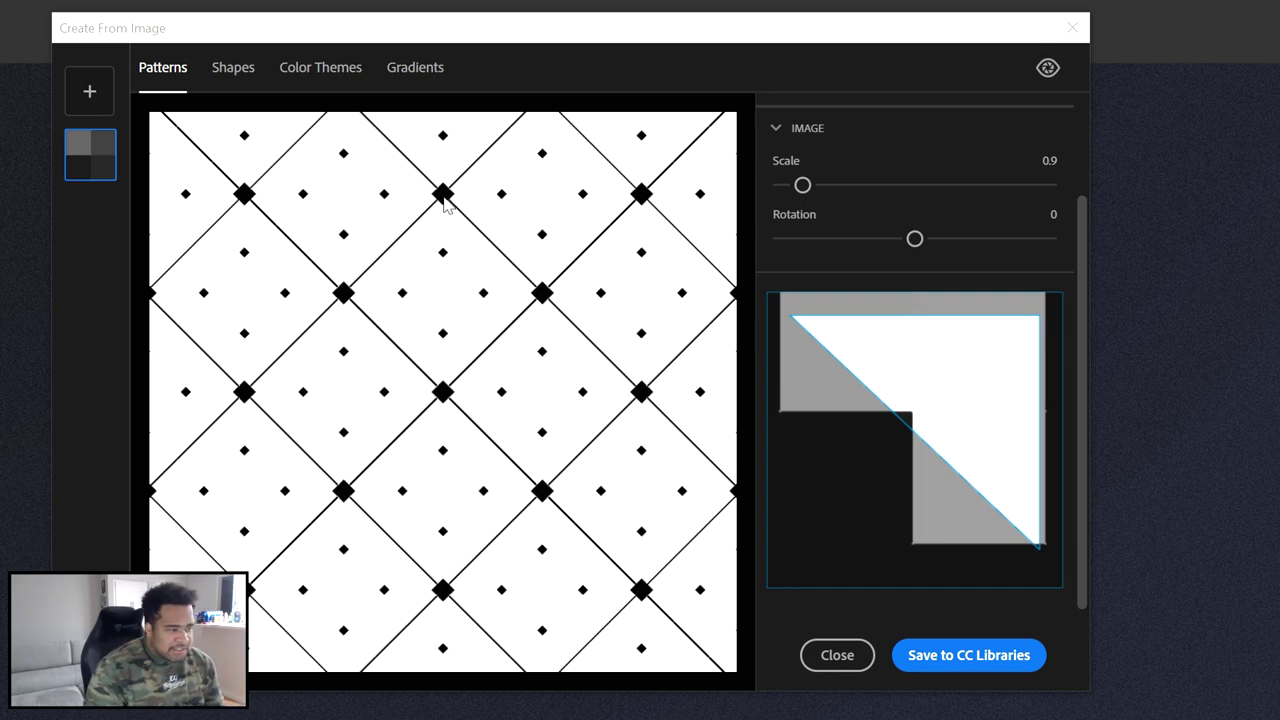
{"action": "left_click", "coordinate": [994, 666]}
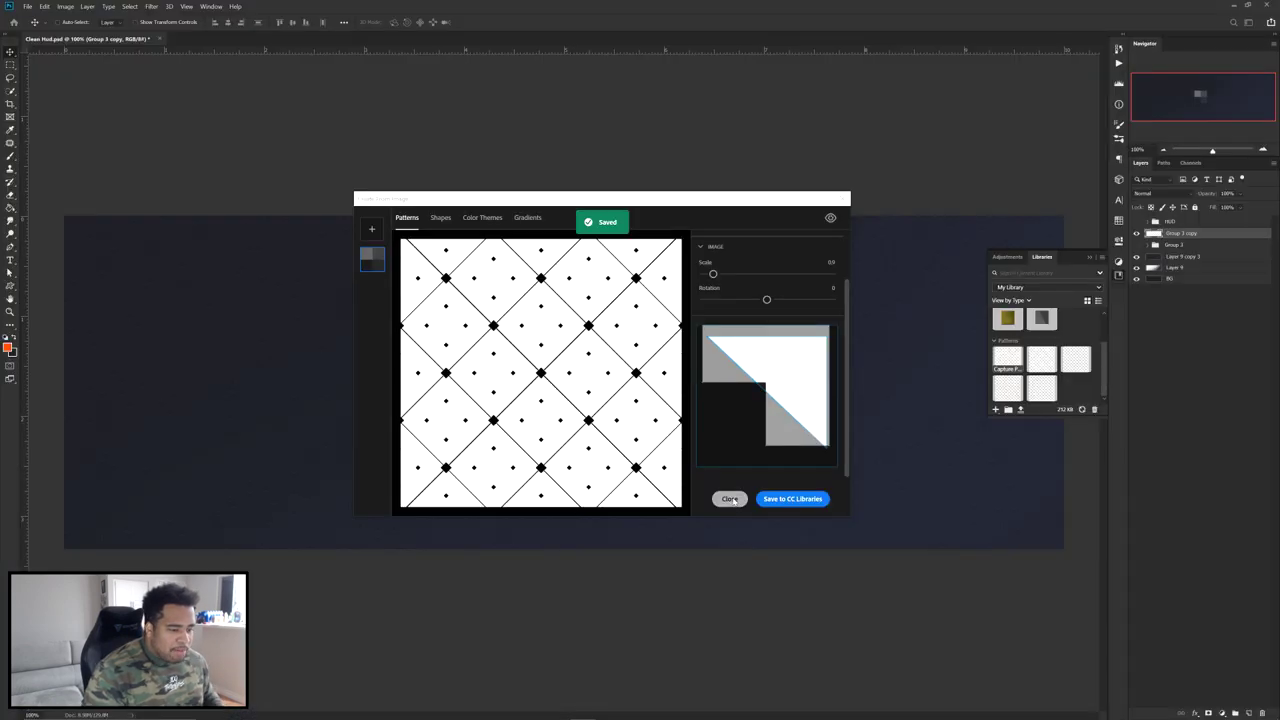
{"action": "left_click", "coordinate": [837, 655]}
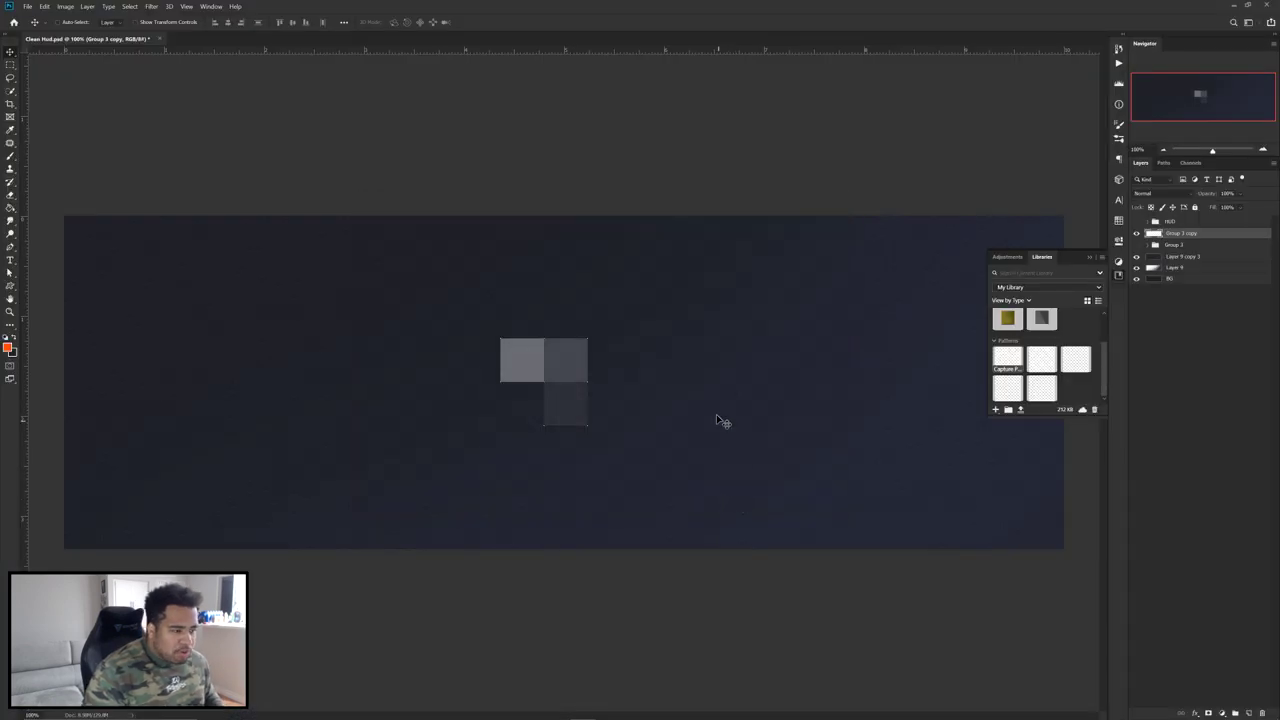
- Hide the Group 3 copy layer and fill the banner with the plaid-like diamond pattern from the library at 40% scale
{"action": "left_click", "coordinate": [1136, 233]}
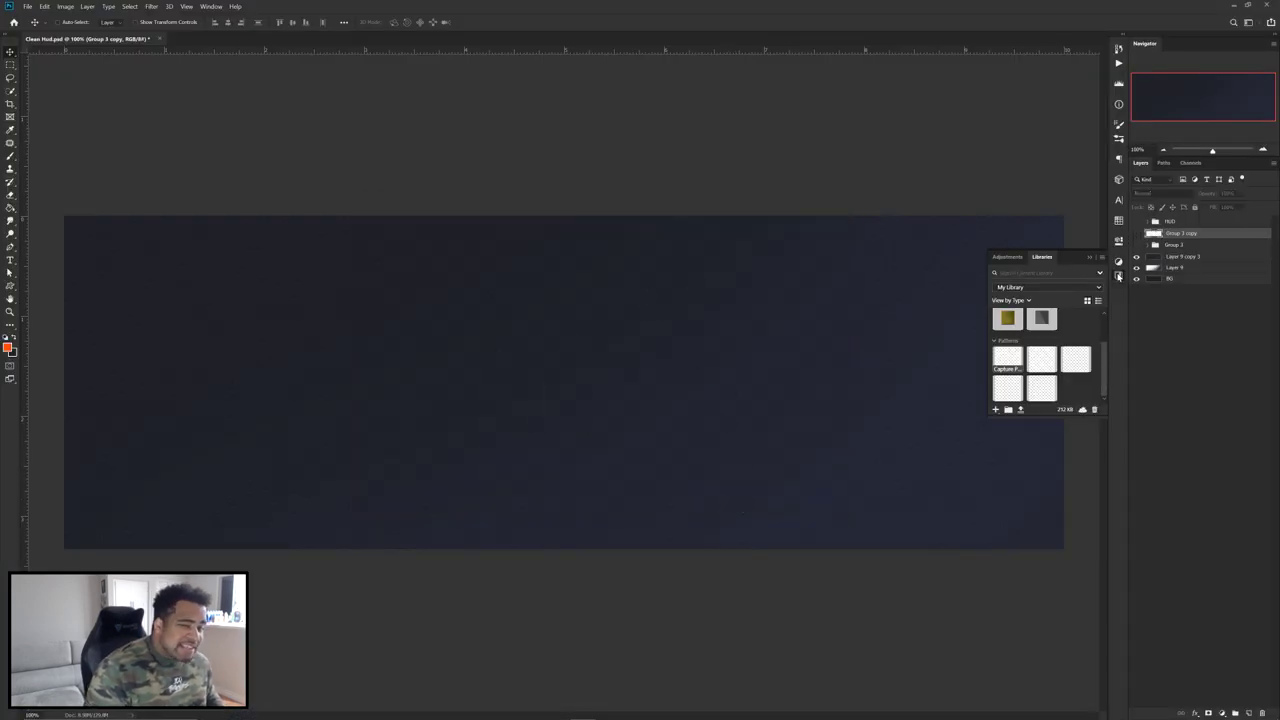
{"action": "left_click", "coordinate": [1118, 276]}
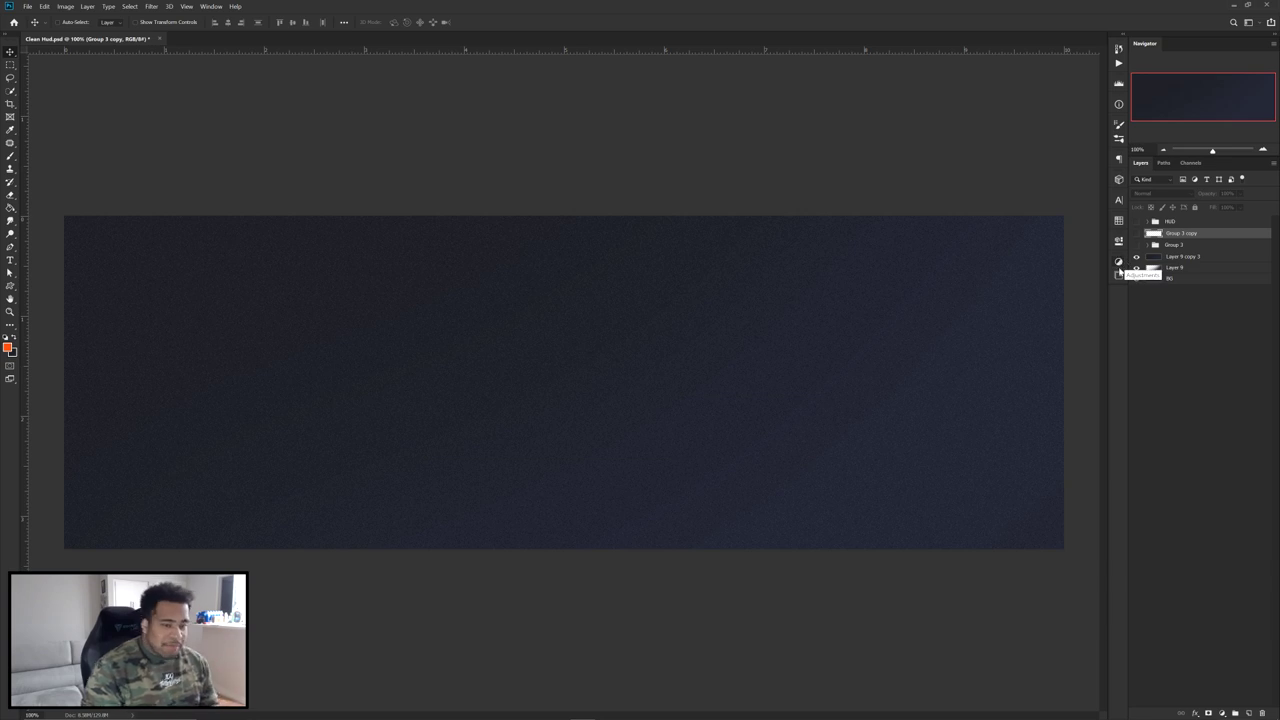
{"action": "key", "text": "b"}
{"action": "left_click", "coordinate": [1118, 276]}
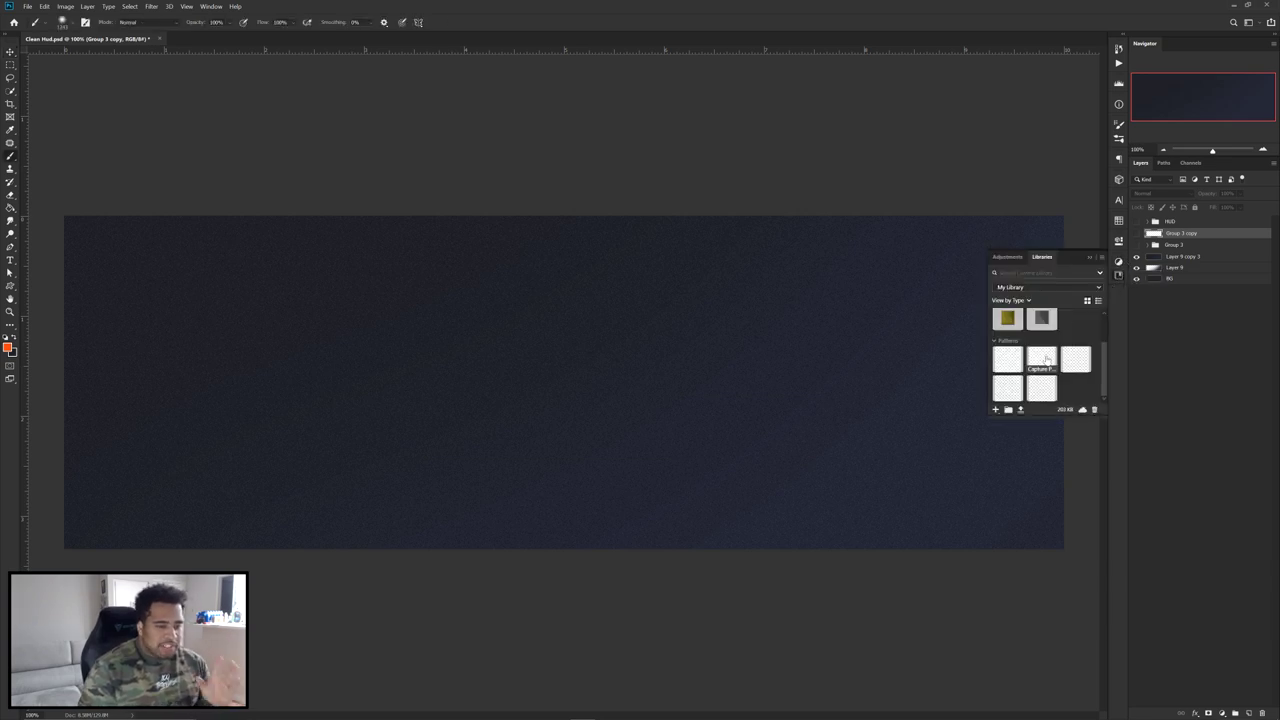
{"action": "left_click", "coordinate": [1046, 358]}
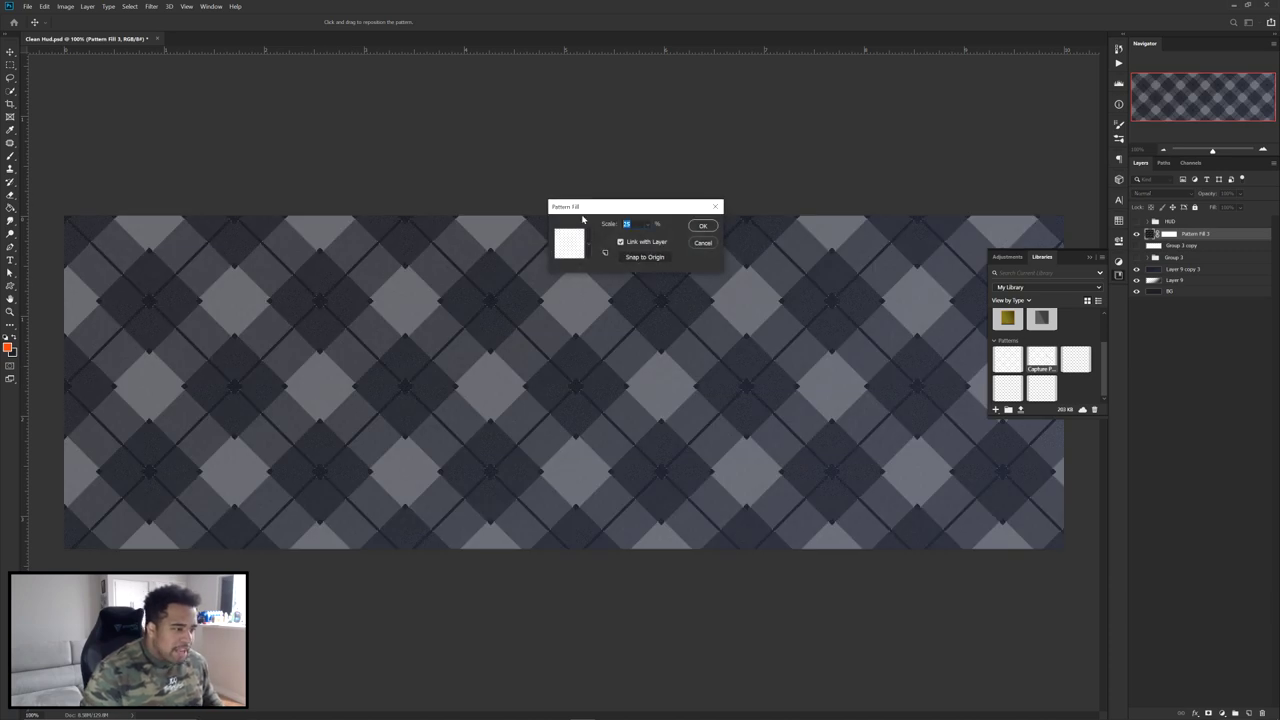
{"action": "type", "text": "40"}
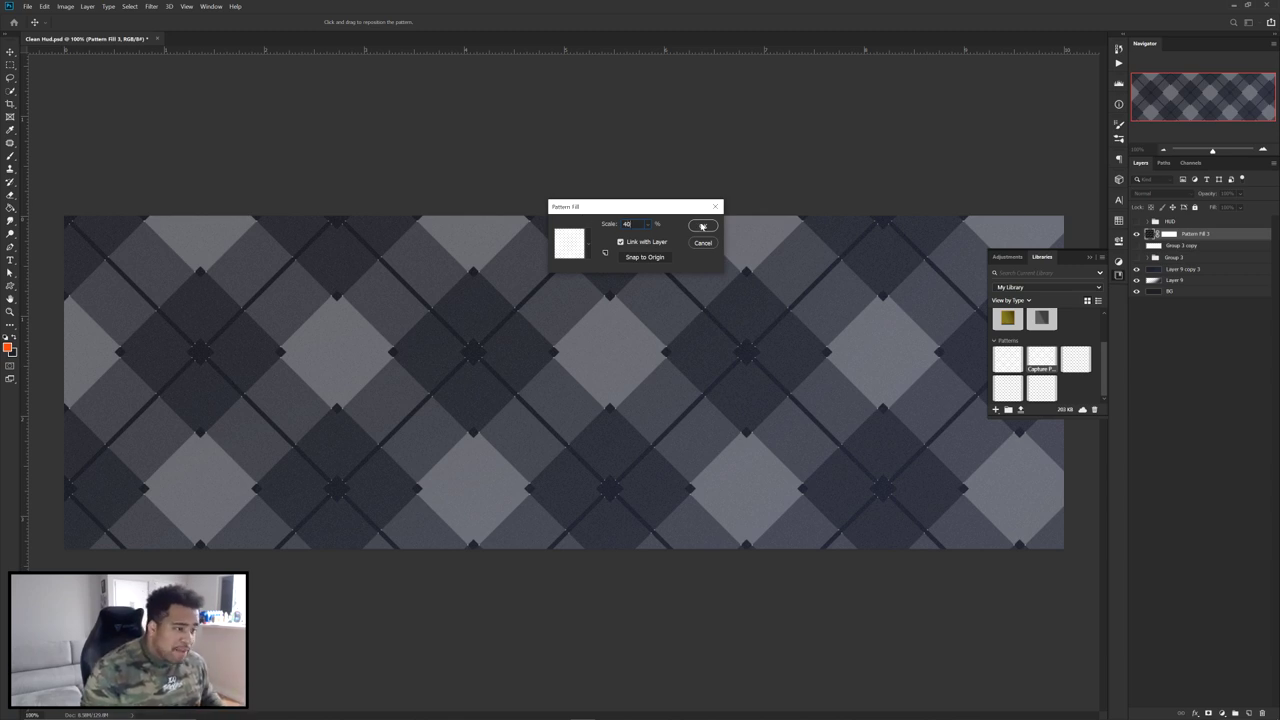
{"action": "left_click", "coordinate": [703, 225]}
{"action": "left_click", "coordinate": [1119, 274]}
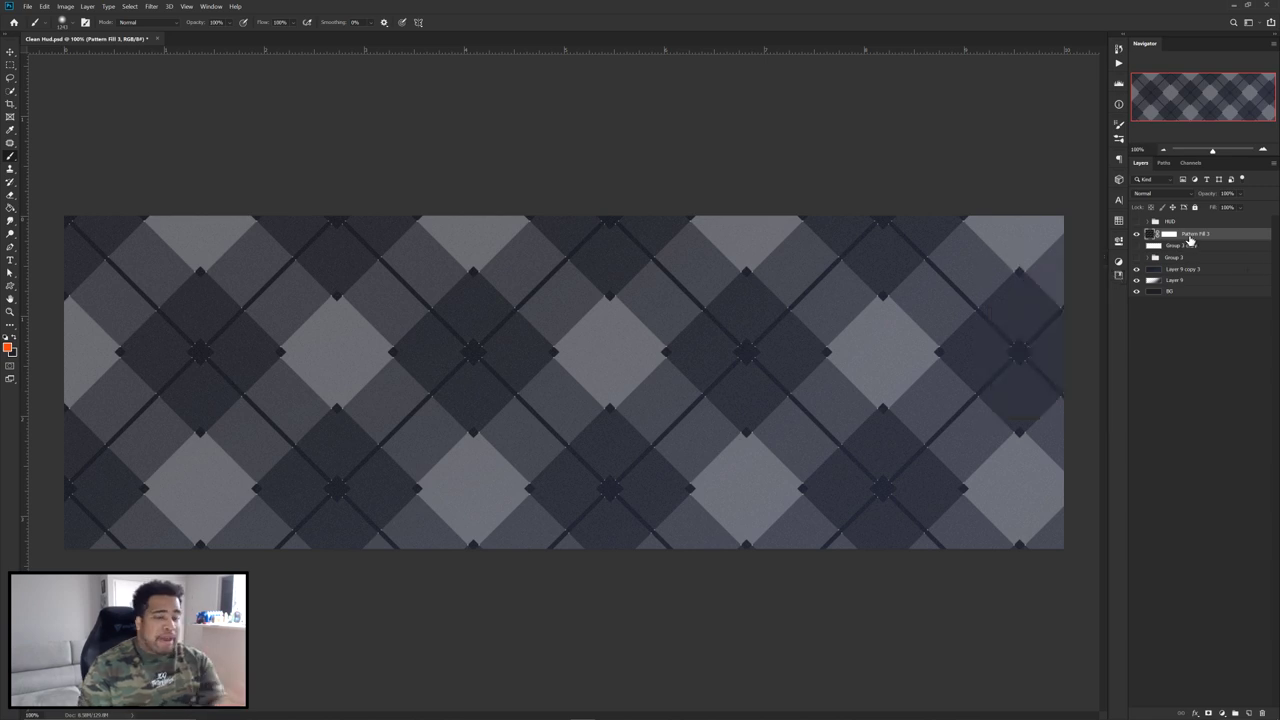
- Target the diamond pattern fill's layer mask and prepare a very large soft brush with 0% hardness
{"action": "left_click", "coordinate": [1171, 236]}
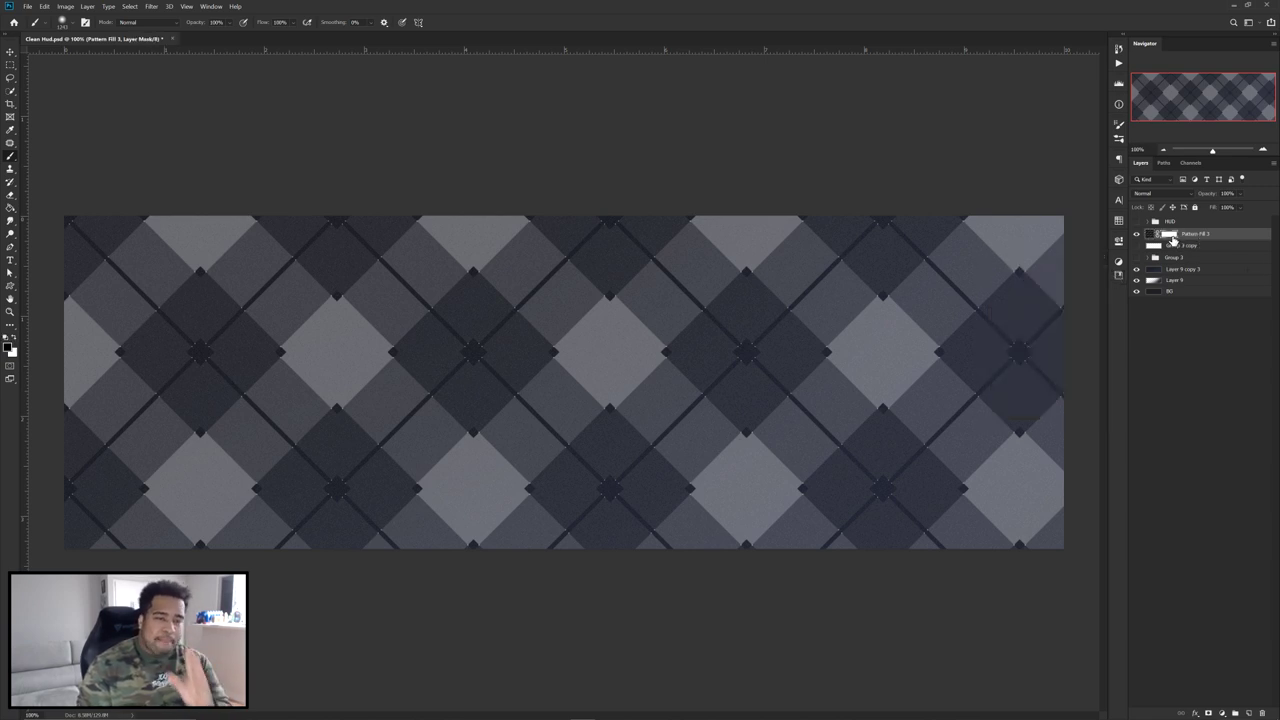
{"action": "left_click_drag", "start_coordinate": [466, 304], "coordinate": [469, 325], "text": "alt"}
{"action": "right_click", "coordinate": [550, 296]}
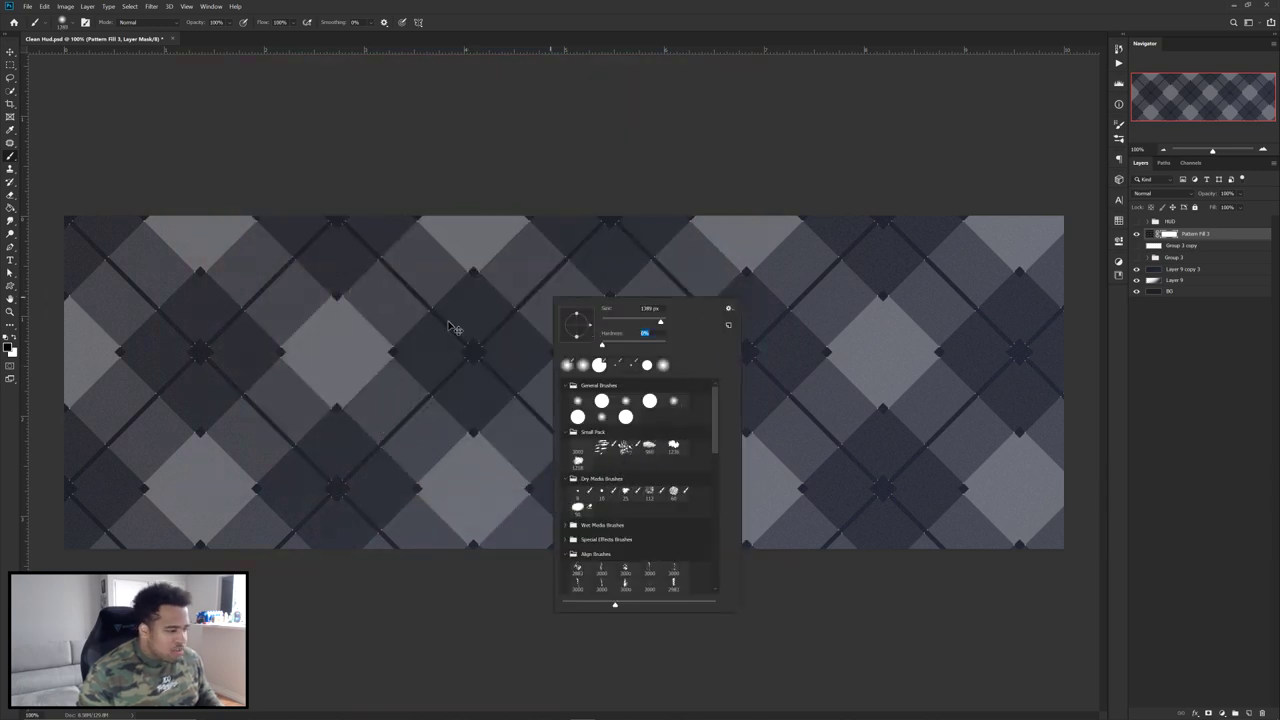
{"action": "right_click", "coordinate": [395, 322], "text": "alt"}
{"action": "left_click_drag", "start_coordinate": [420, 328], "coordinate": [457, 328], "text": "alt"}
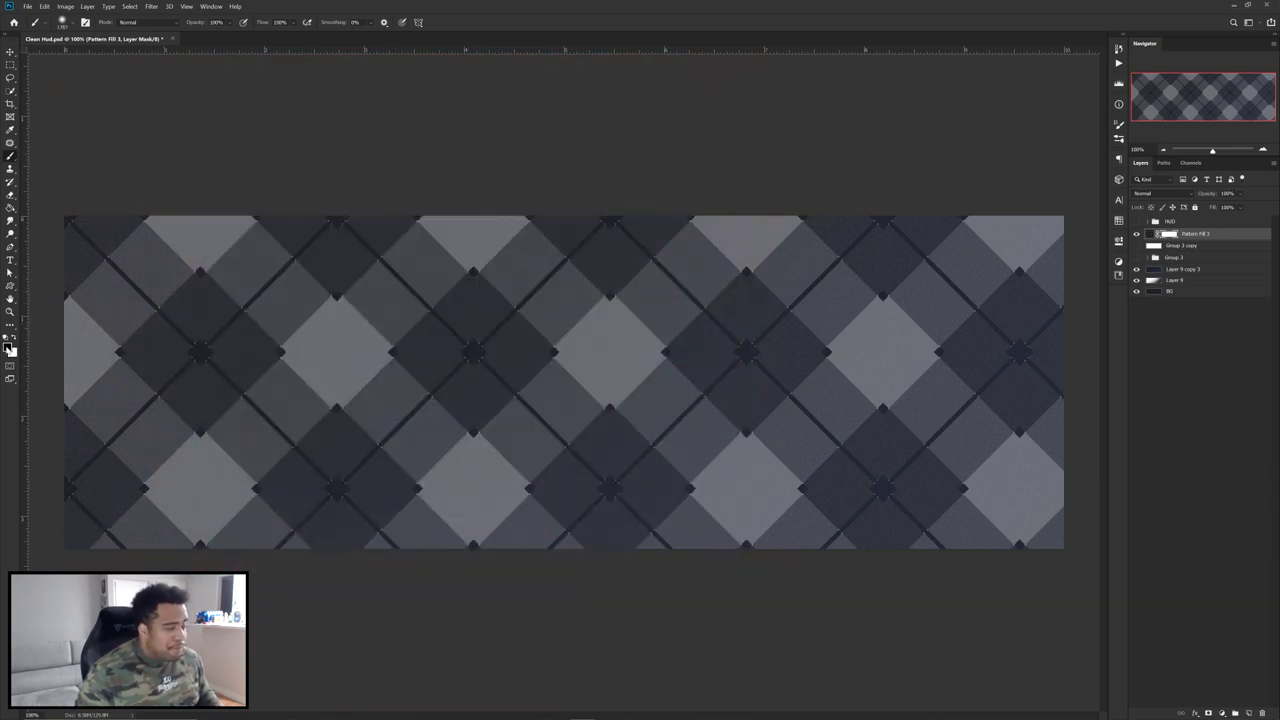
{"action": "mouse_move", "coordinate": [306, 266]}
{"action": "left_mouse_down"}
{"action": "mouse_move", "coordinate": [515, 170]}
{"action": "mouse_move", "coordinate": [177, 223]}
{"action": "mouse_move", "coordinate": [698, 249]}
{"action": "mouse_move", "coordinate": [182, 270]}
{"action": "mouse_move", "coordinate": [292, 438]}
{"action": "mouse_move", "coordinate": [594, 205]}
{"action": "mouse_move", "coordinate": [155, 335]}
{"action": "left_mouse_up"}
{"action": "key", "text": "x"}
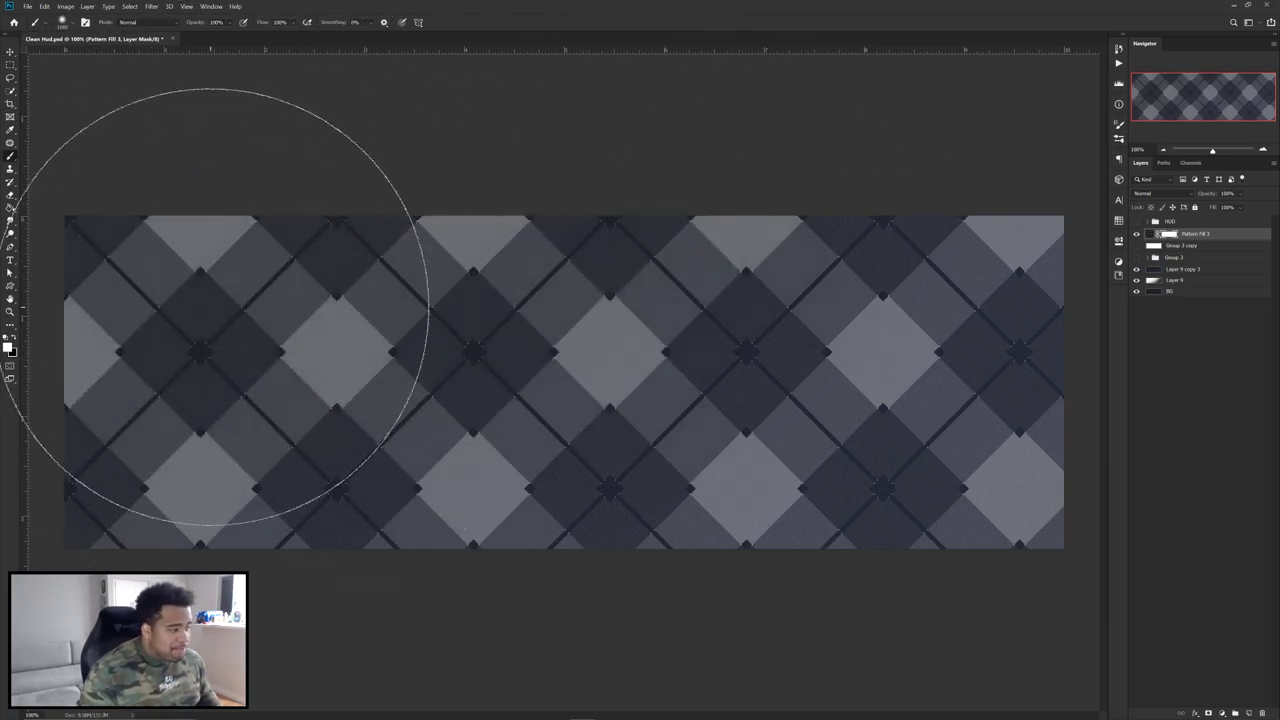
- Paint the diamond pattern's mask with large soft black strokes to fade the pattern, most strongly along the banner's upper edge
{"action": "key", "text": "ctrl+minus"}
{"action": "key", "text": "ctrl+minus"}
{"action": "mouse_move", "coordinate": [349, 329]}
{"action": "left_mouse_down"}
{"action": "mouse_move", "coordinate": [200, 330]}
{"action": "mouse_move", "coordinate": [217, 330]}
{"action": "left_mouse_up"}
{"action": "mouse_move", "coordinate": [281, 262]}
{"action": "left_mouse_down"}
{"action": "mouse_move", "coordinate": [437, 230]}
{"action": "mouse_move", "coordinate": [350, 346]}
{"action": "mouse_move", "coordinate": [386, 320]}
{"action": "mouse_move", "coordinate": [350, 266]}
{"action": "left_mouse_up"}
{"action": "left_click_drag", "start_coordinate": [637, 538], "coordinate": [525, 558]}
{"action": "mouse_move", "coordinate": [560, 187]}
{"action": "left_mouse_down"}
{"action": "mouse_move", "coordinate": [705, 137]}
{"action": "mouse_move", "coordinate": [579, 175]}
{"action": "mouse_move", "coordinate": [650, 170]}
{"action": "mouse_move", "coordinate": [827, 196]}
{"action": "mouse_move", "coordinate": [935, 289]}
{"action": "mouse_move", "coordinate": [705, 152]}
{"action": "left_mouse_up"}
{"action": "left_click_drag", "start_coordinate": [587, 388], "coordinate": [496, 387]}
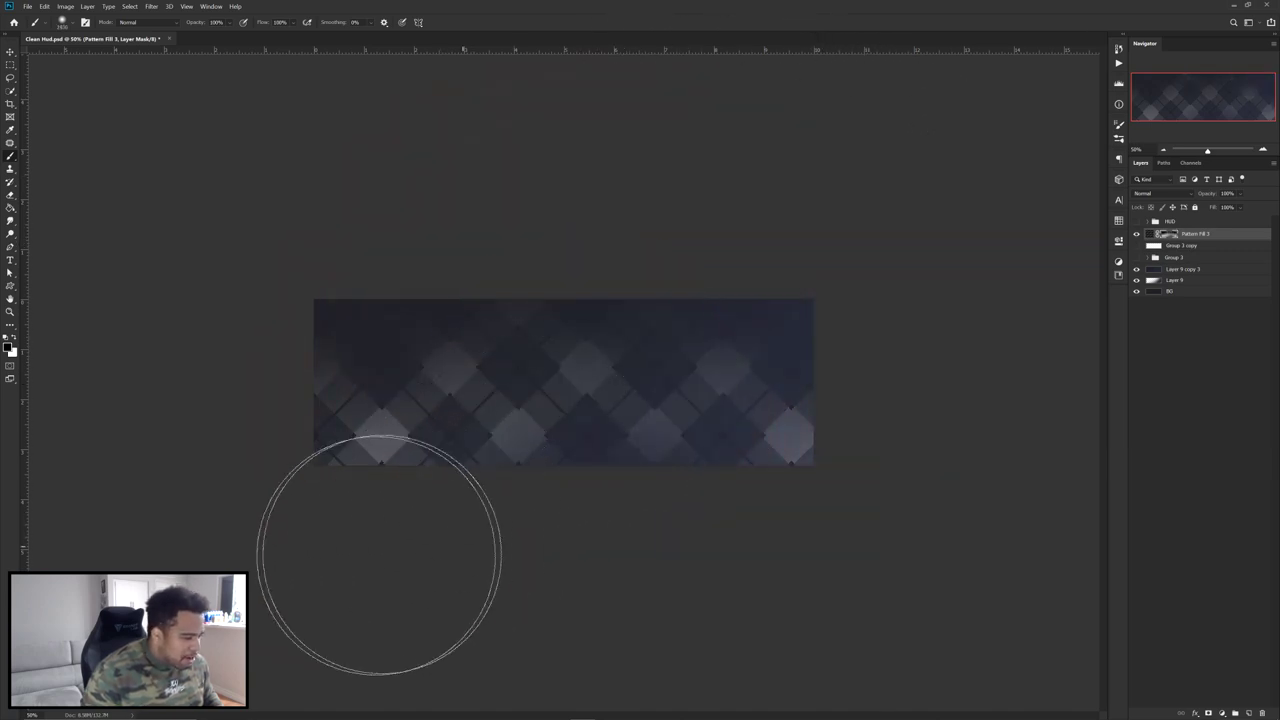
{"action": "key", "text": "ctrl+plus"}
{"action": "key", "text": "ctrl+plus"}
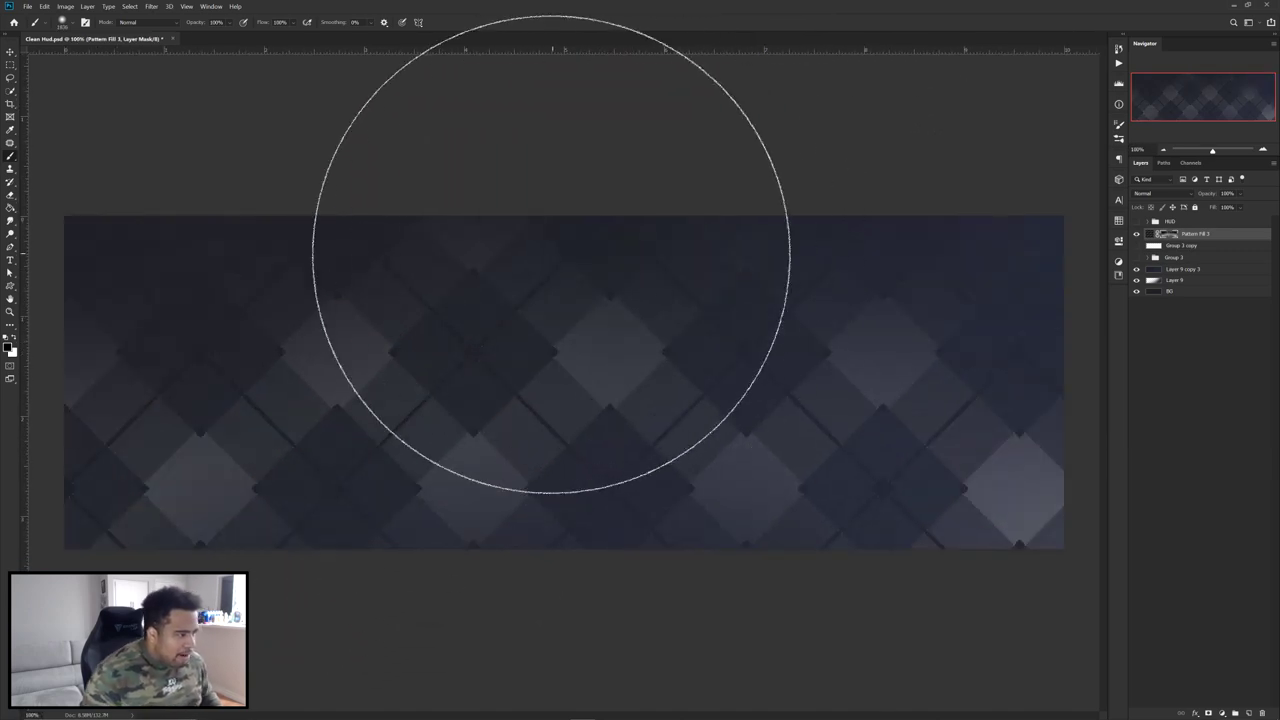
- Fade the brighter diamonds along the banner's lower edge with further soft black strokes on the mask
{"action": "key", "text": "ctrl+minus"}
{"action": "key", "text": "ctrl+minus"}
{"action": "right_click", "coordinate": [466, 354], "text": "alt"}
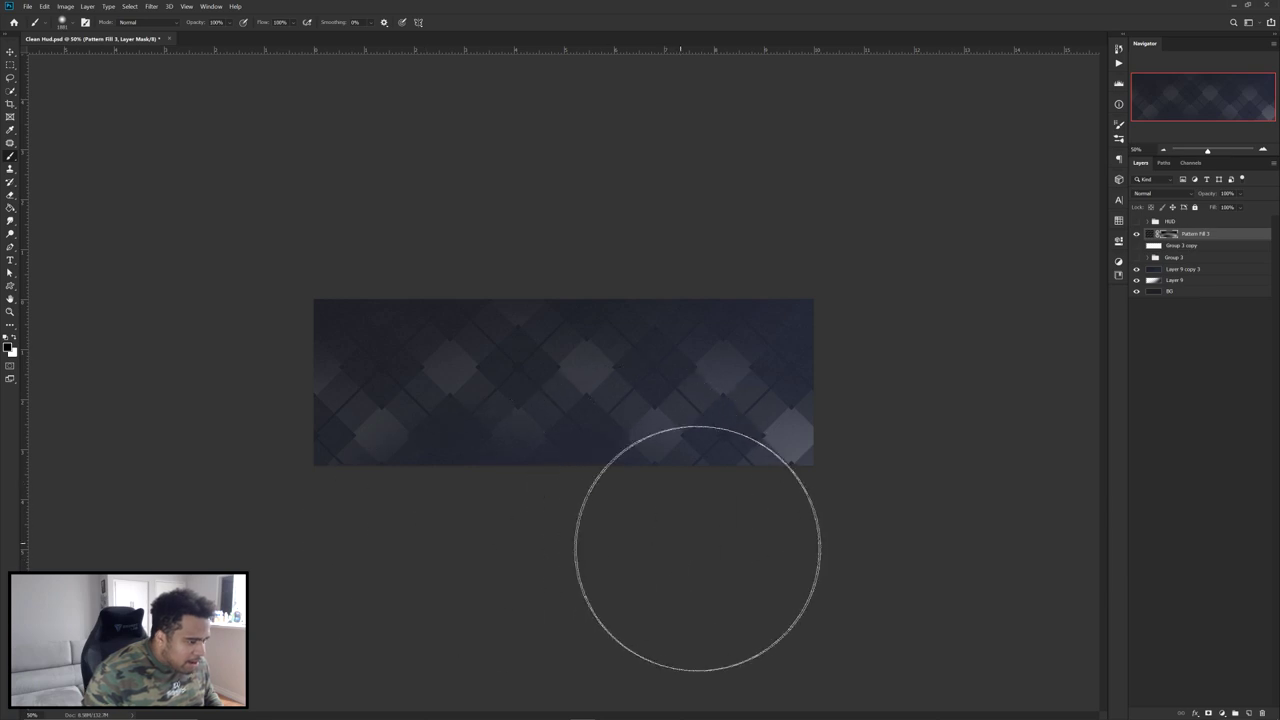
{"action": "key", "text": "v"}
{"action": "key", "text": "ctrl+plus"}
{"action": "key", "text": "ctrl+plus"}
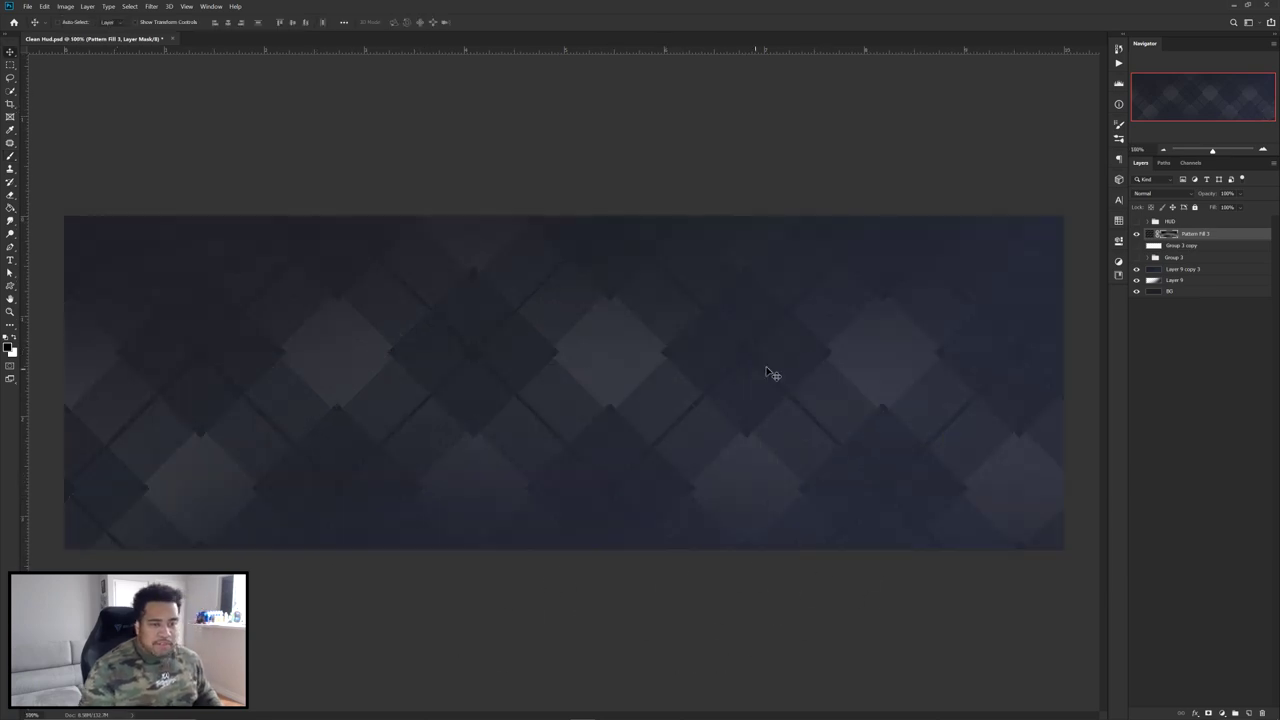
- Add the square grid pattern of small marks from the library as a new pattern fill at 6% scale
{"action": "left_click", "coordinate": [1119, 276]}
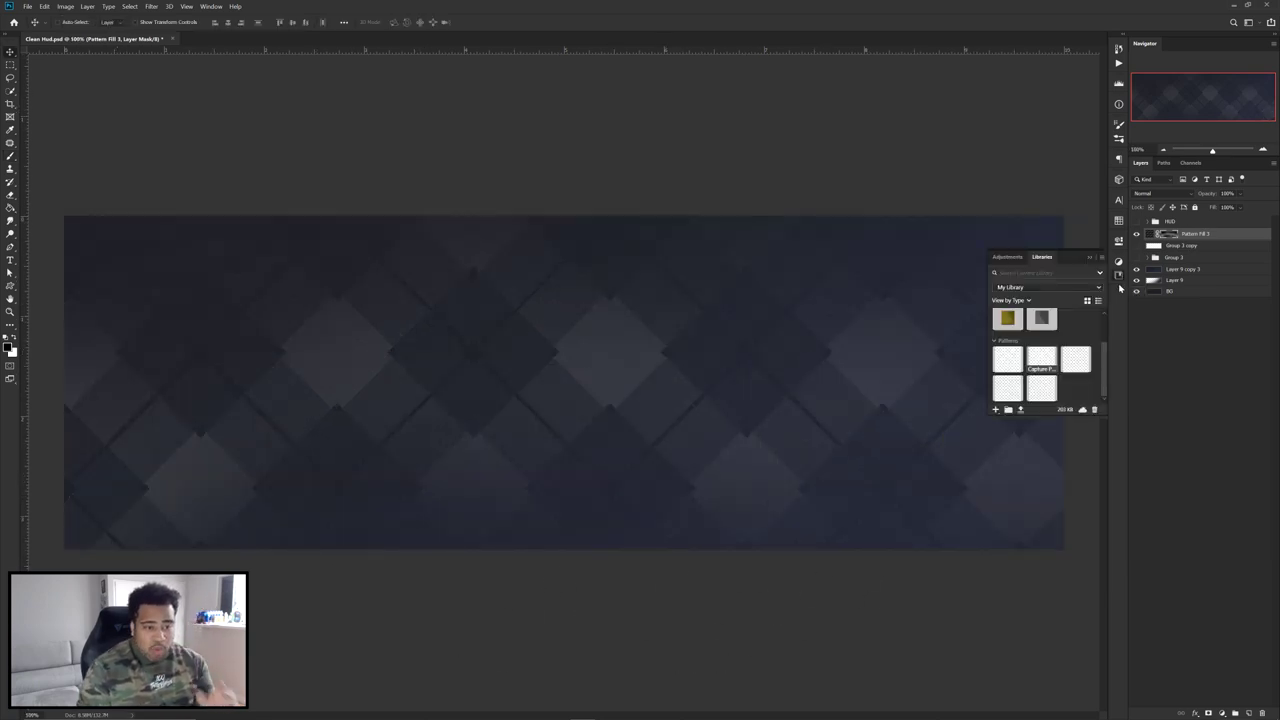
{"action": "left_click", "coordinate": [1073, 360]}
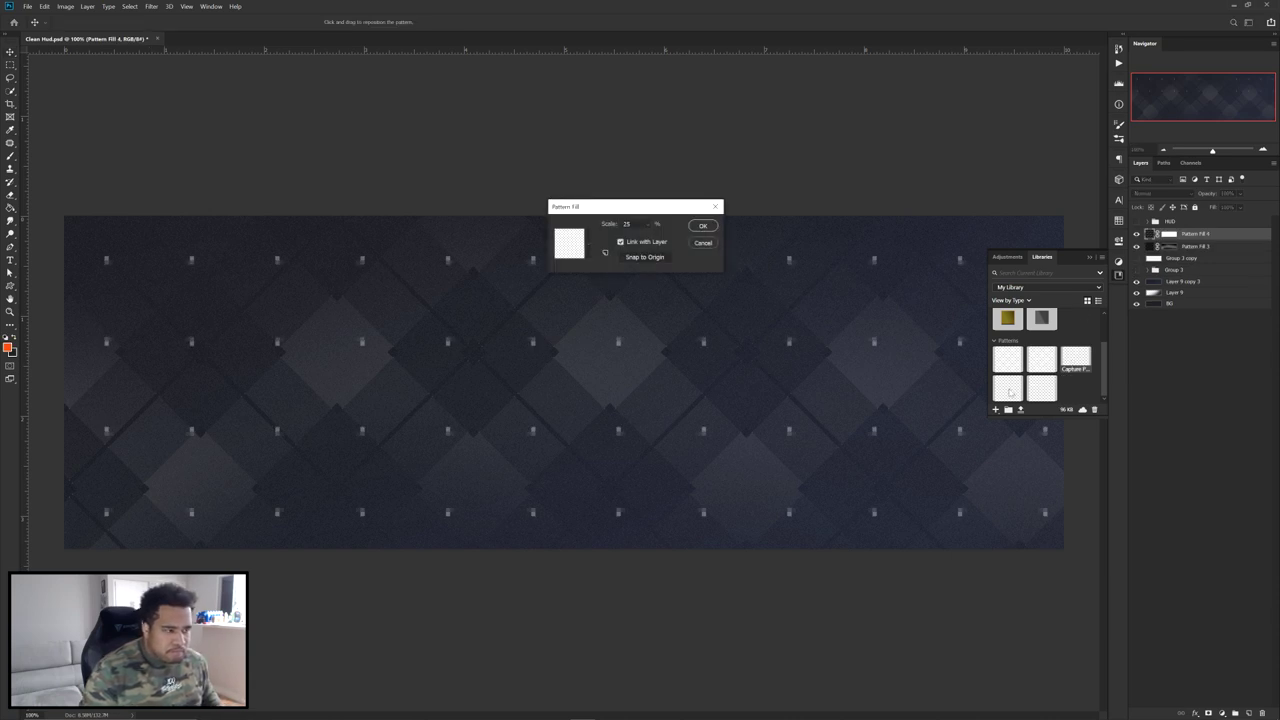
{"action": "left_click", "coordinate": [655, 224]}
{"action": "left_click", "coordinate": [648, 237]}
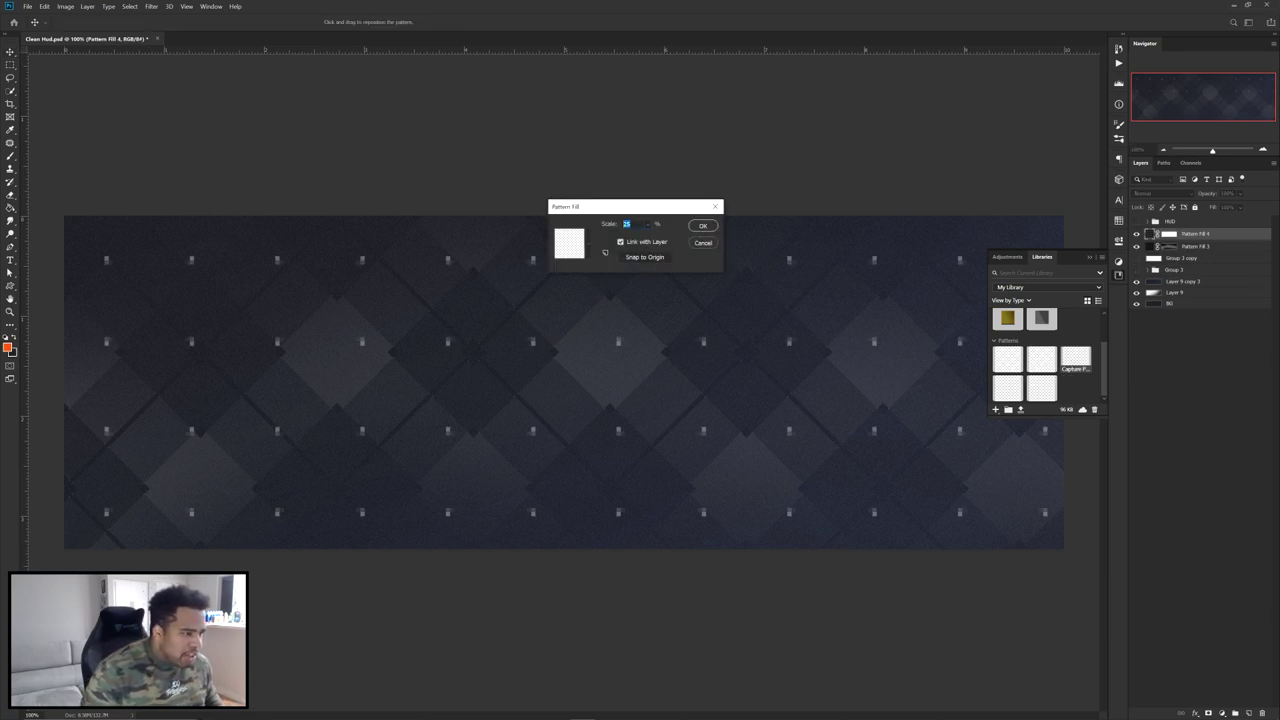
{"action": "type", "text": "6"}
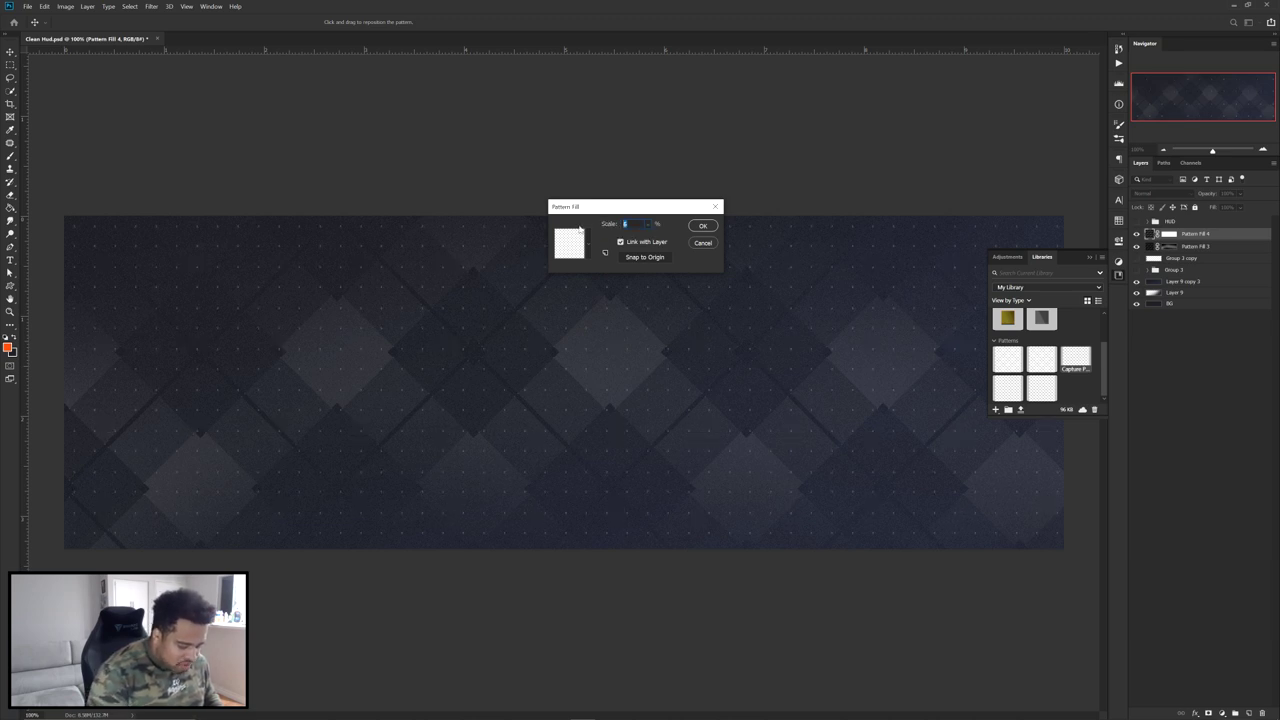
{"action": "left_click", "coordinate": [703, 226]}
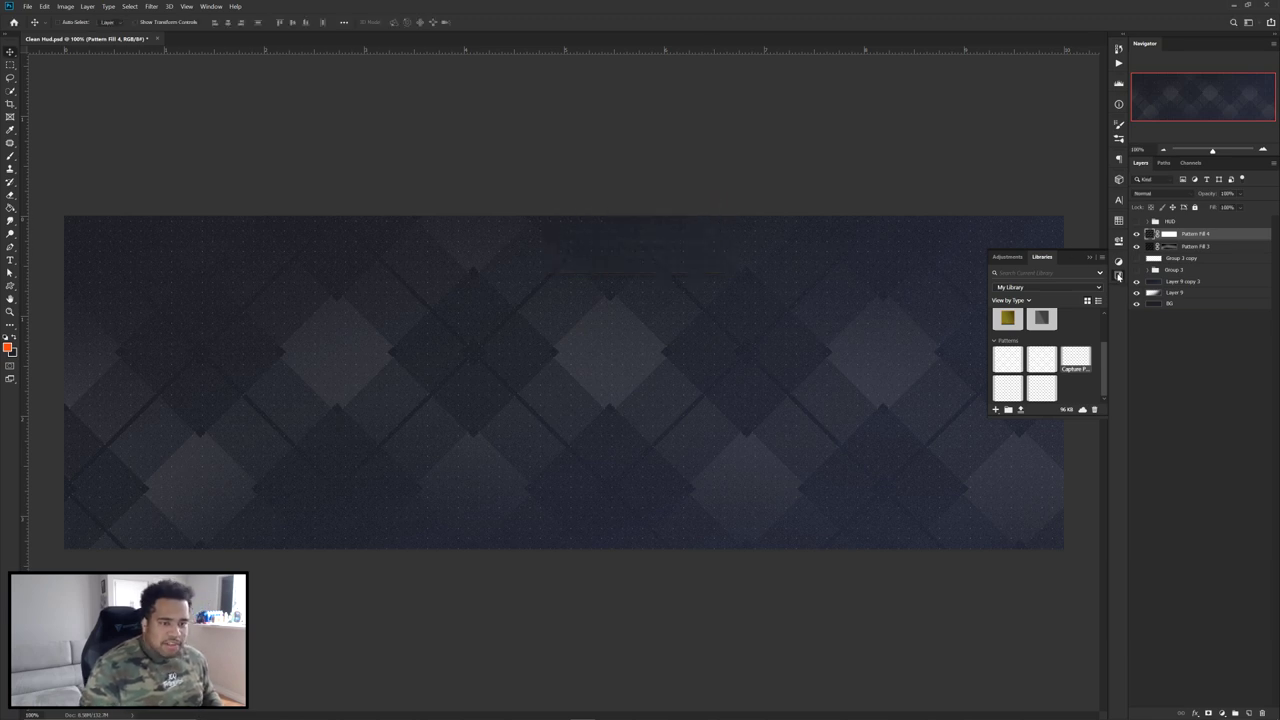
{"action": "left_click", "coordinate": [1119, 276]}
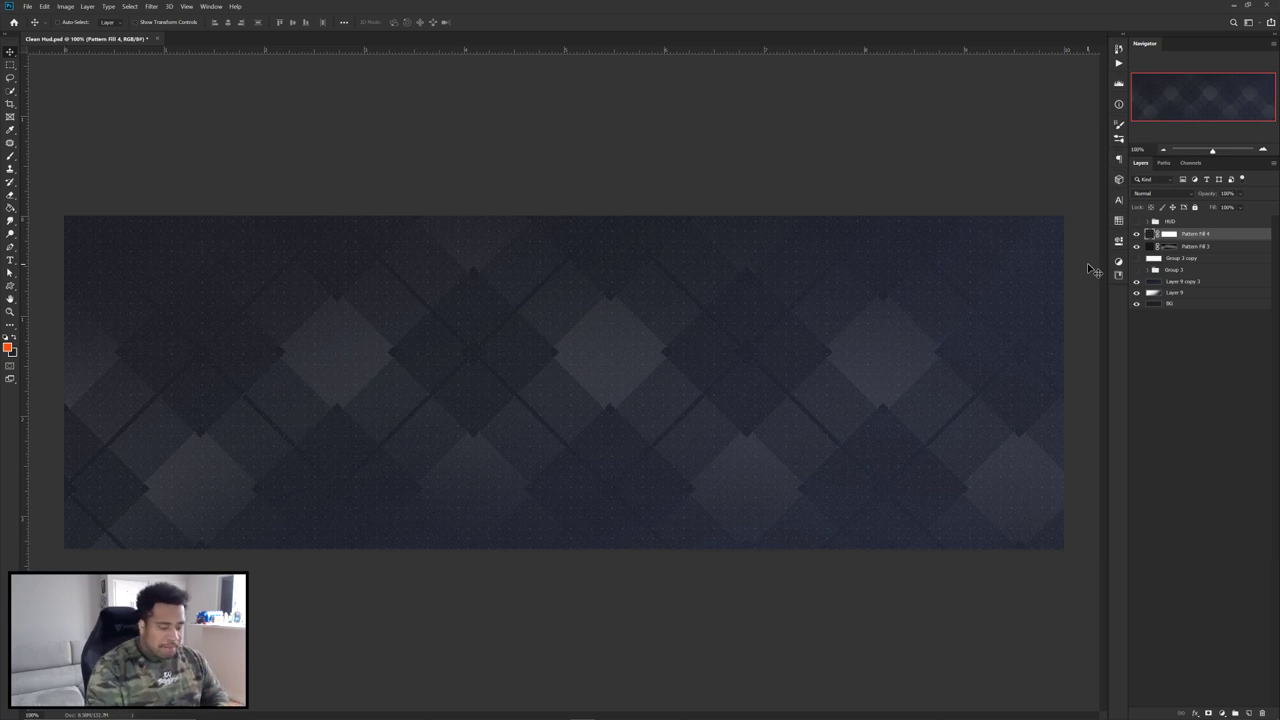
- Duplicate the small dot pattern fill to strengthen it and merge both copies into one layer
{"action": "key", "text": "ctrl+j"}
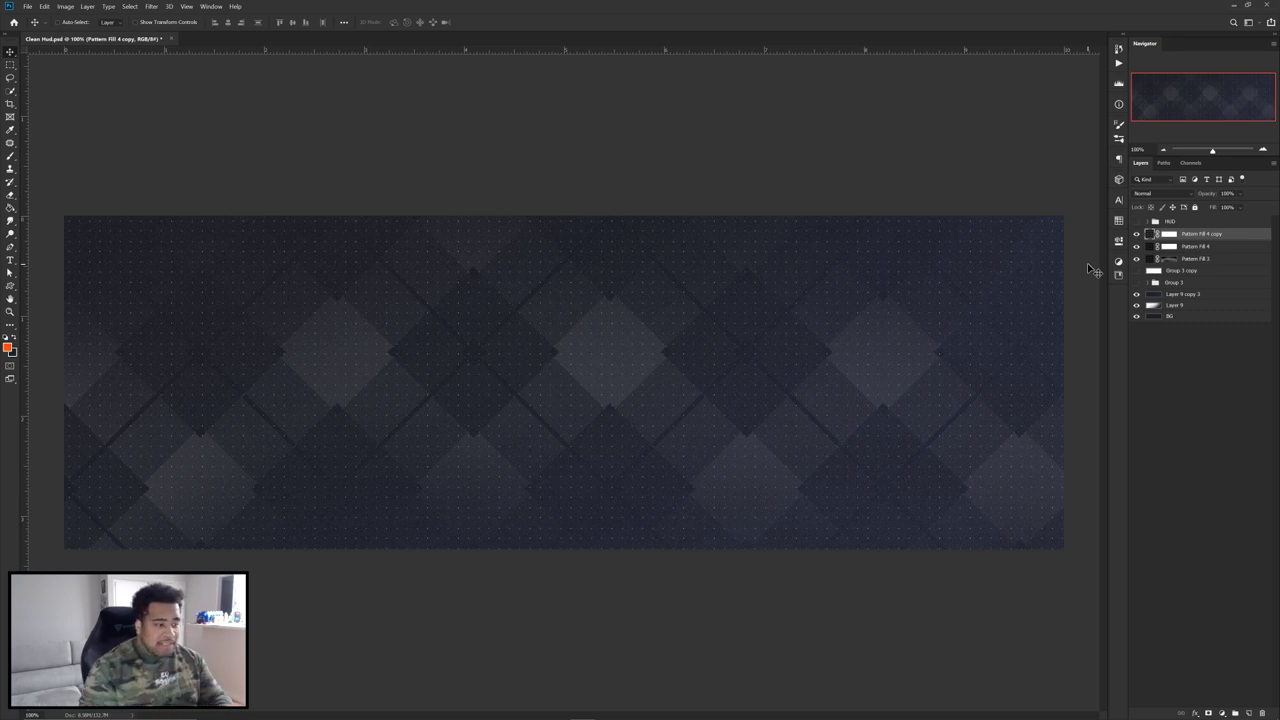
{"action": "left_click", "coordinate": [1208, 247], "text": "shift"}
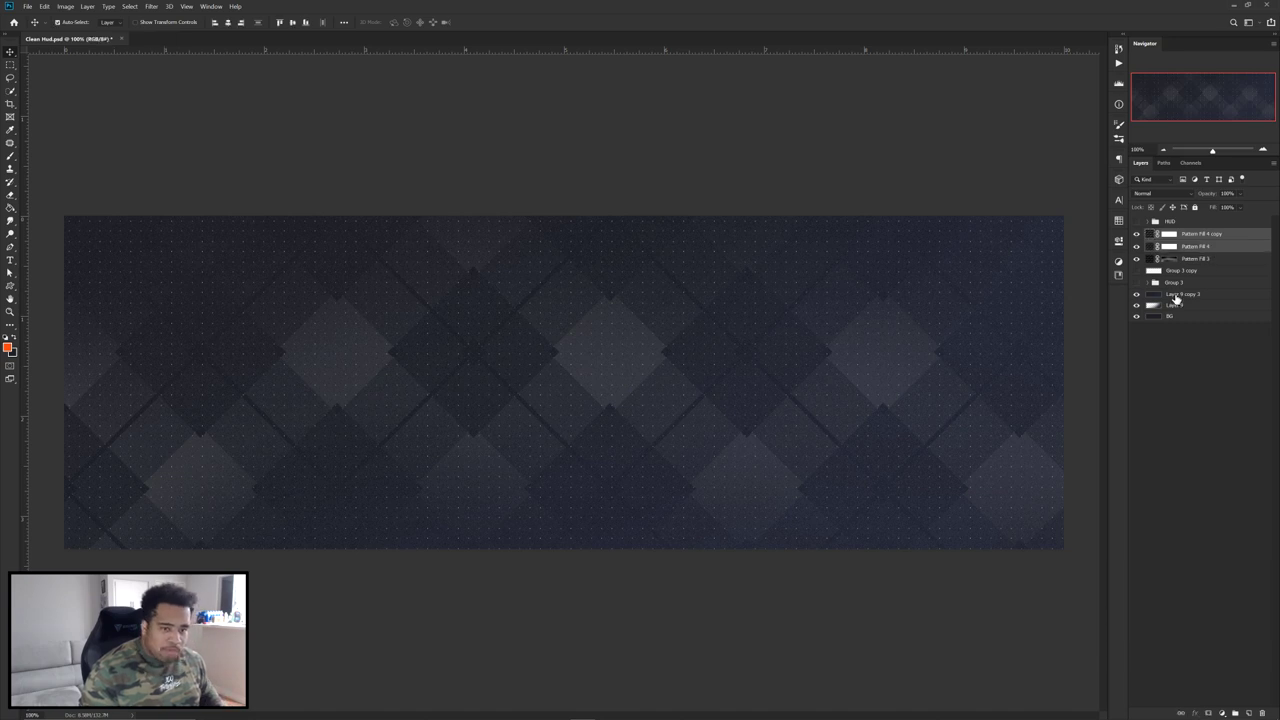
{"action": "key", "text": "ctrl+e"}
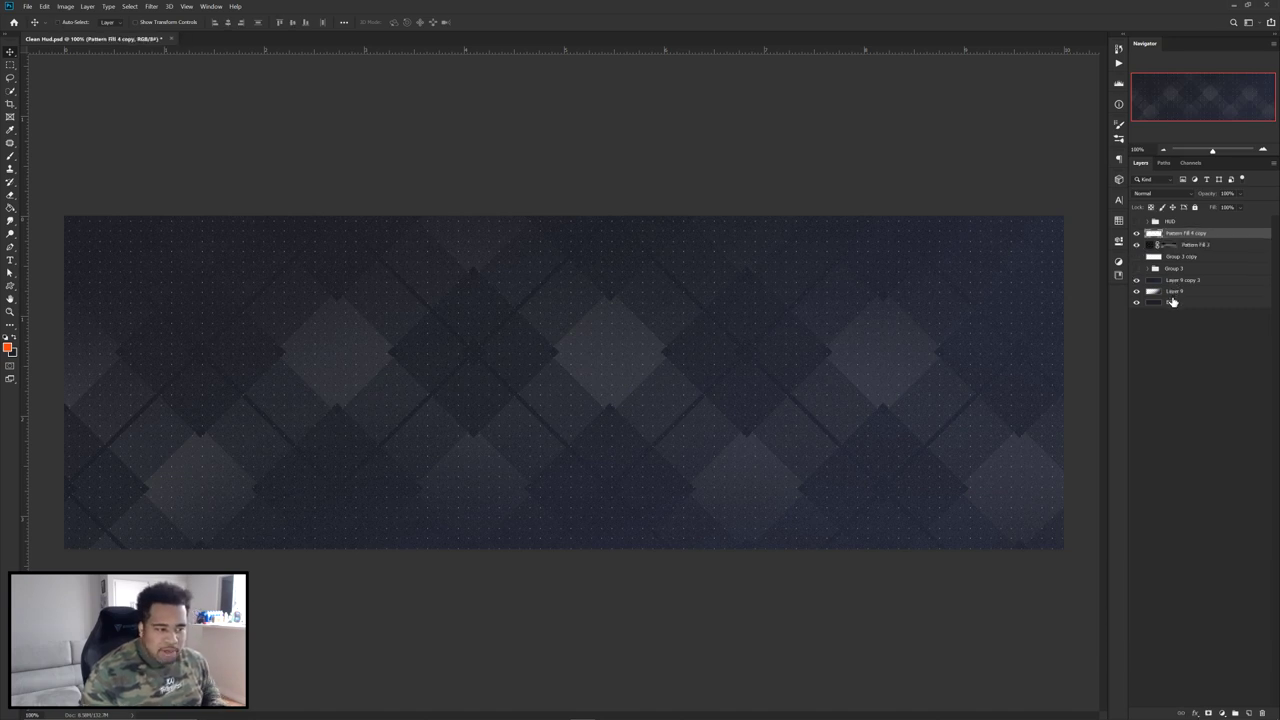
- Add a layer mask to the merged dot pattern and fade most of the dots with a large soft black brush
{"action": "left_click", "coordinate": [1208, 713]}
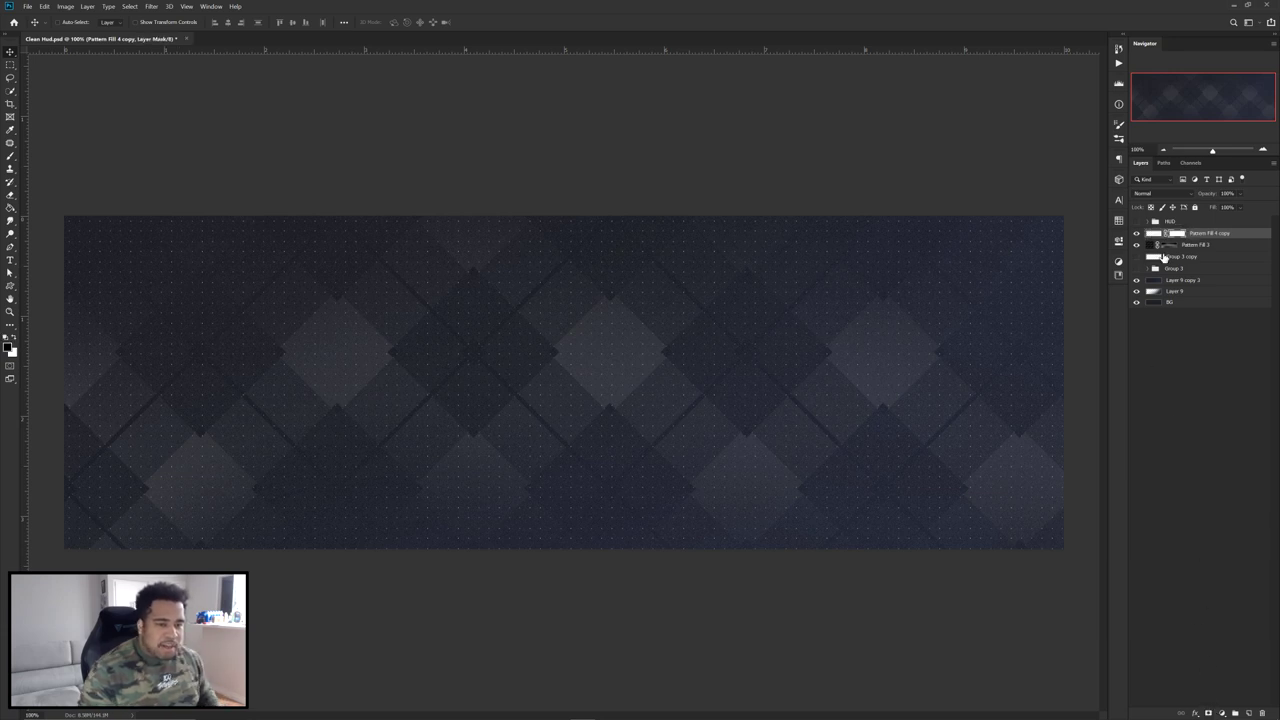
{"action": "mouse_move", "coordinate": [366, 306]}
{"action": "left_mouse_down"}
{"action": "mouse_move", "coordinate": [346, 309]}
{"action": "mouse_move", "coordinate": [391, 337]}
{"action": "mouse_move", "coordinate": [348, 338]}
{"action": "left_mouse_up"}
{"action": "key", "text": "ctrl+minus"}
{"action": "mouse_move", "coordinate": [274, 256]}
{"action": "left_mouse_down"}
{"action": "mouse_move", "coordinate": [420, 189]}
{"action": "mouse_move", "coordinate": [469, 571]}
{"action": "mouse_move", "coordinate": [654, 211]}
{"action": "mouse_move", "coordinate": [869, 518]}
{"action": "left_mouse_up"}
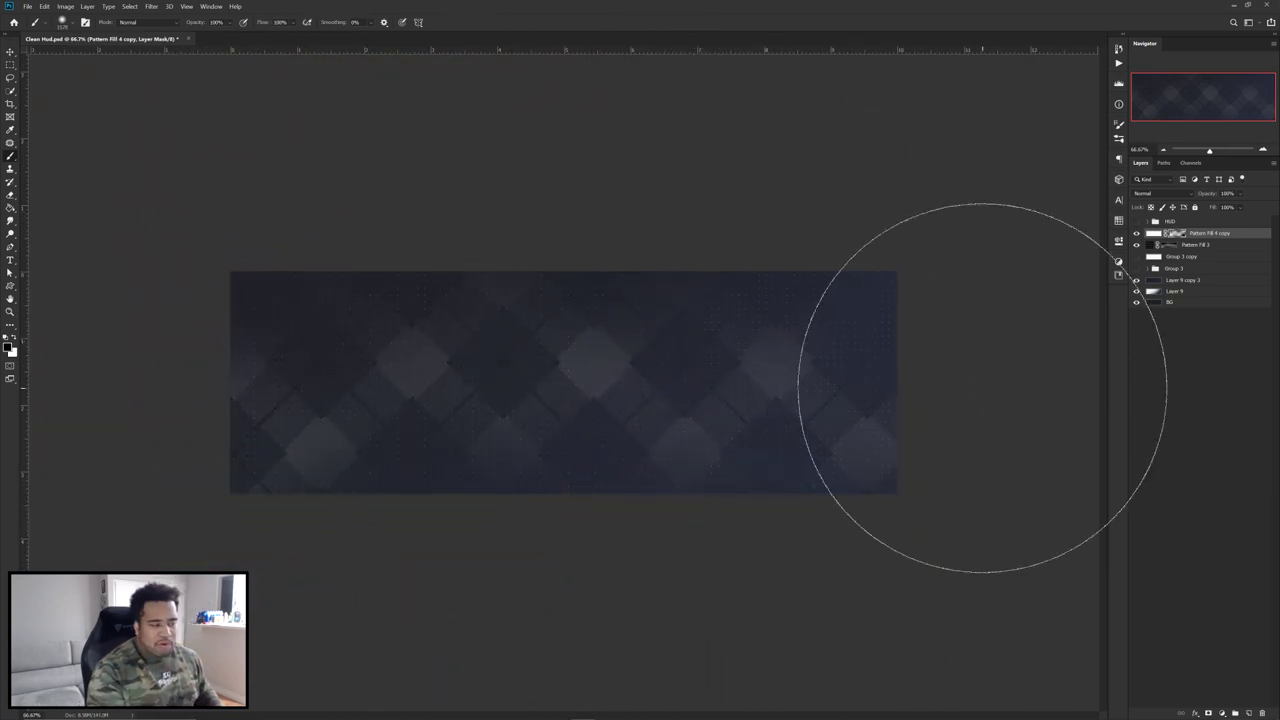
{"action": "left_click_drag", "start_coordinate": [569, 395], "coordinate": [482, 391]}
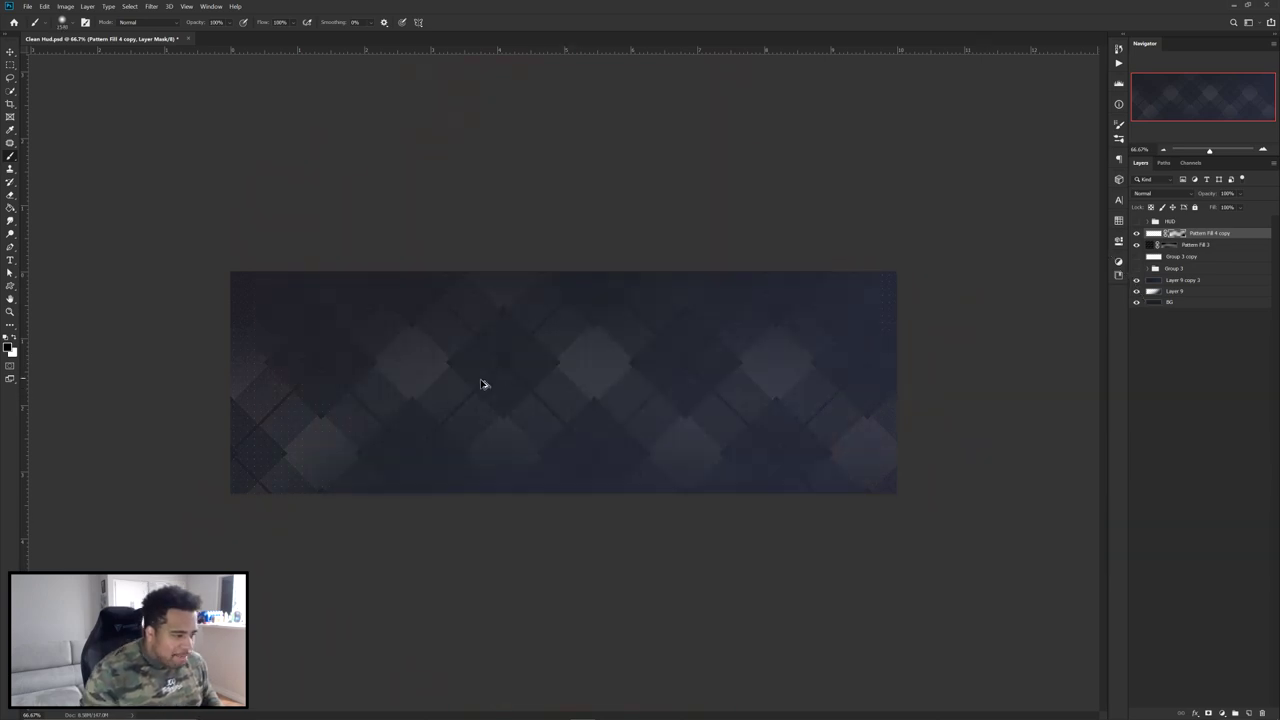
{"action": "key", "text": "v"}
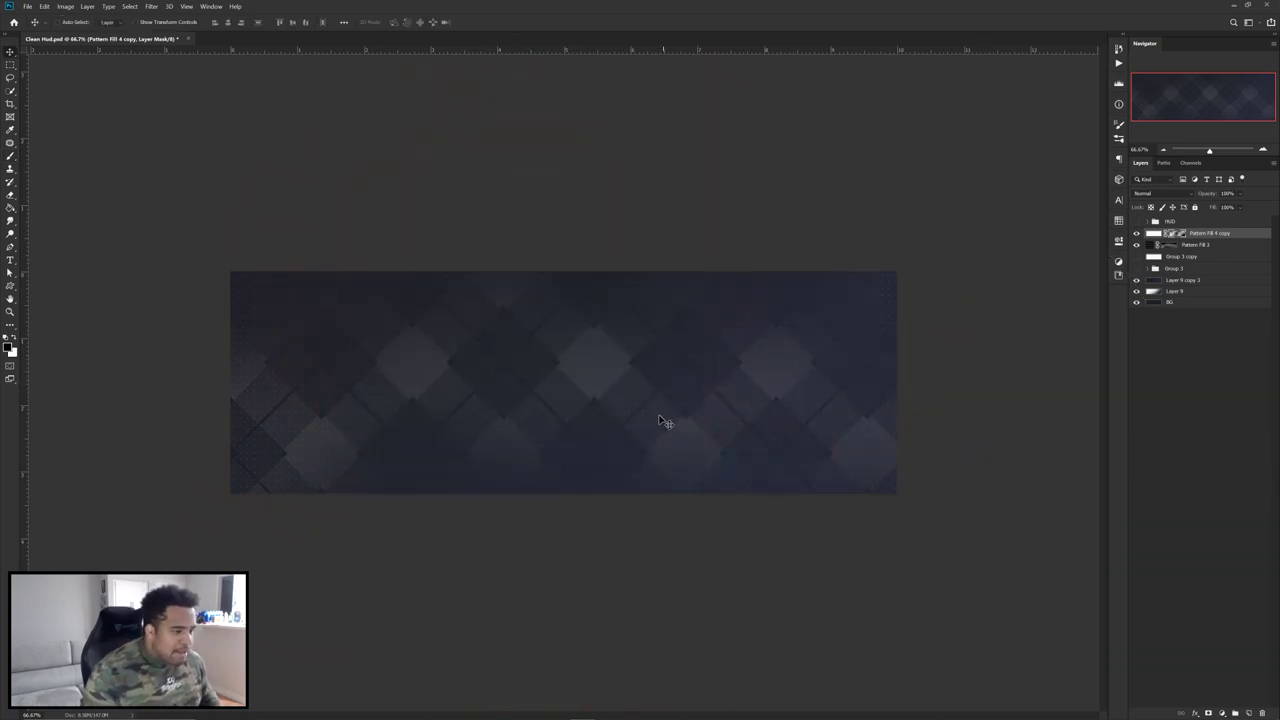
{"action": "key", "text": "ctrl+plus"}
{"action": "key", "text": "ctrl+plus"}
{"action": "key", "text": "ctrl+minus"}
{"action": "key", "text": "ctrl+minus"}
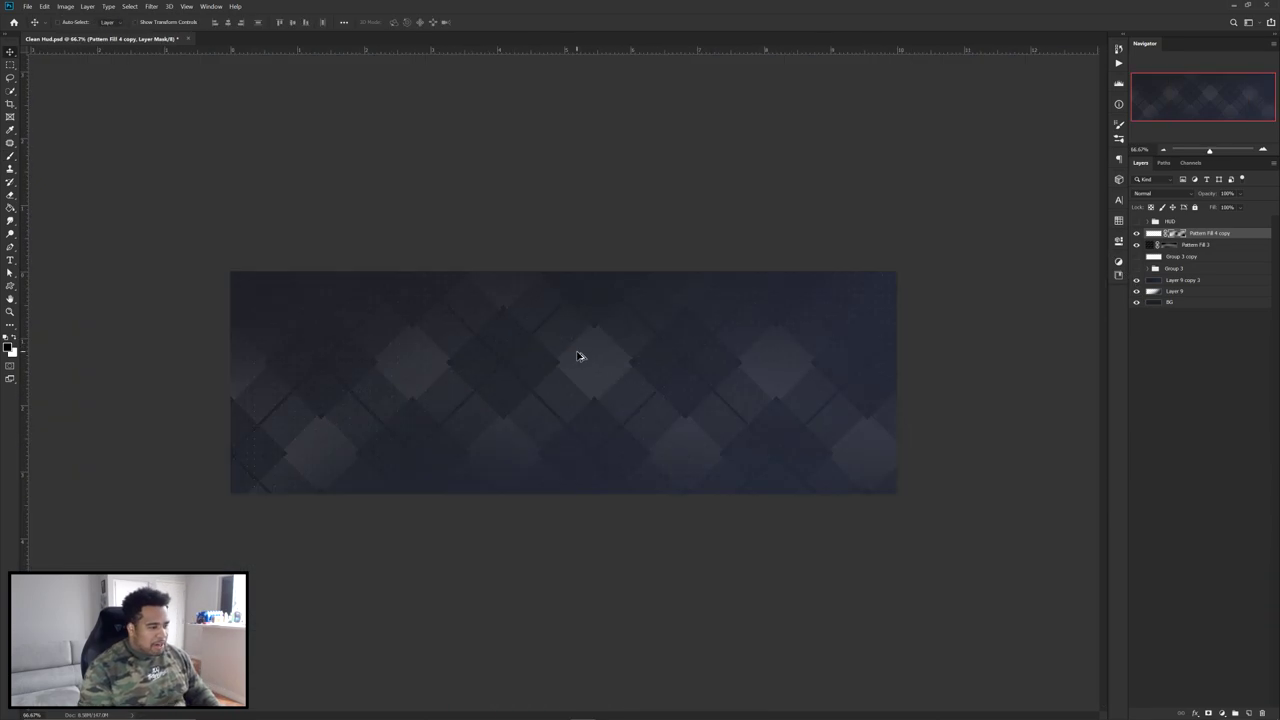
- Add a gradient map adjustment layer above the dot pattern using the black-to-blue preset
{"action": "key", "text": "ctrl+plus"}
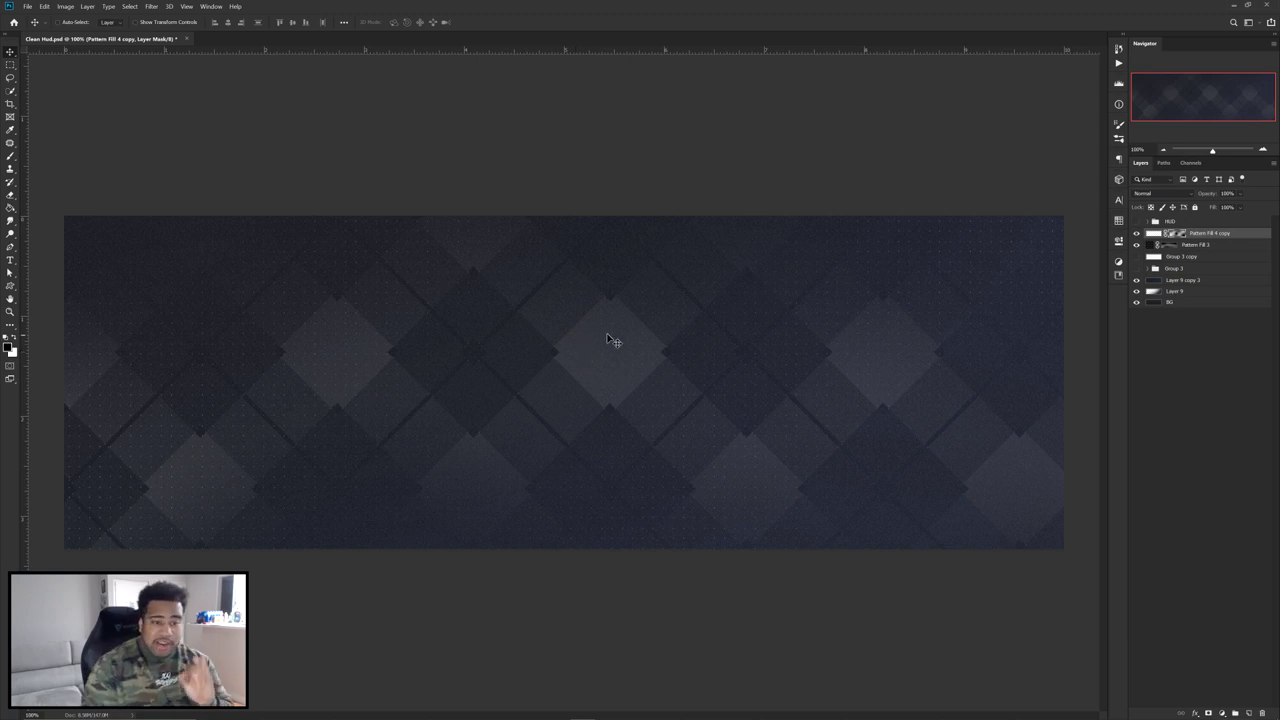
{"action": "left_click", "coordinate": [1224, 711]}
{"action": "left_click", "coordinate": [1215, 688]}
{"action": "left_click", "coordinate": [1050, 272]}
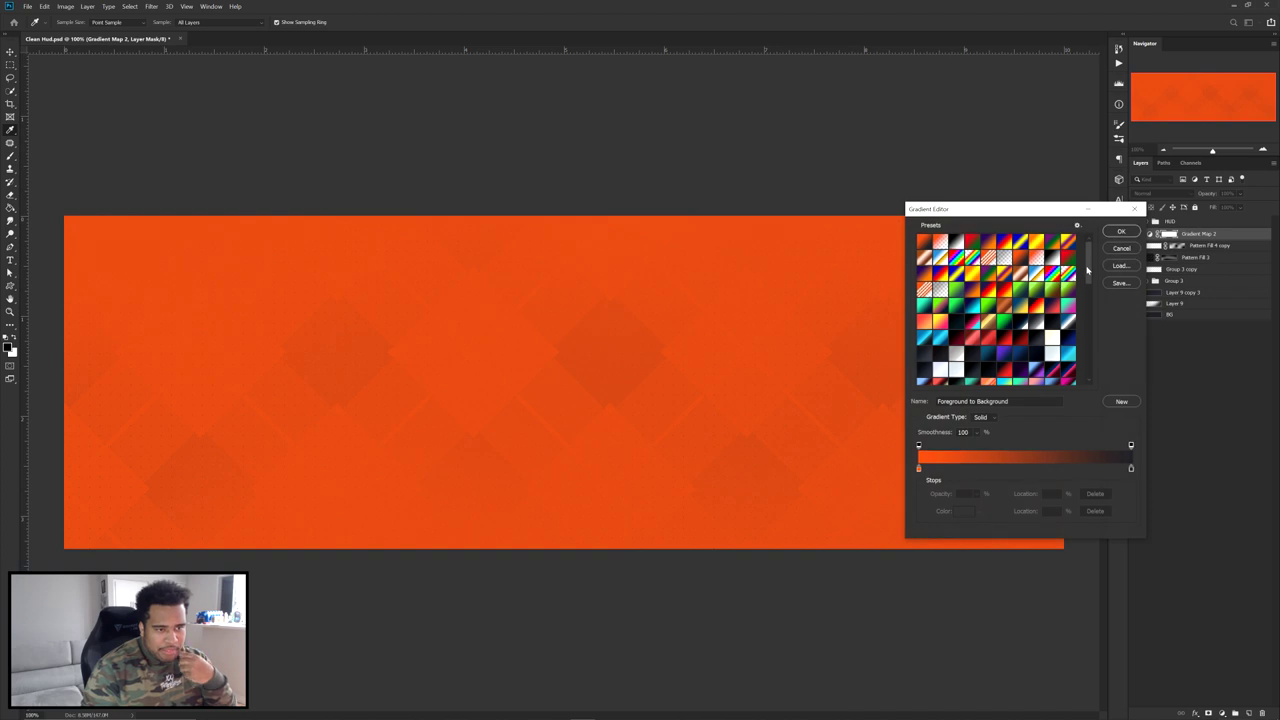
{"action": "scroll", "coordinate": [1050, 272], "scroll_direction": "down", "scroll_amount": 5}
{"action": "left_click", "coordinate": [974, 384]}
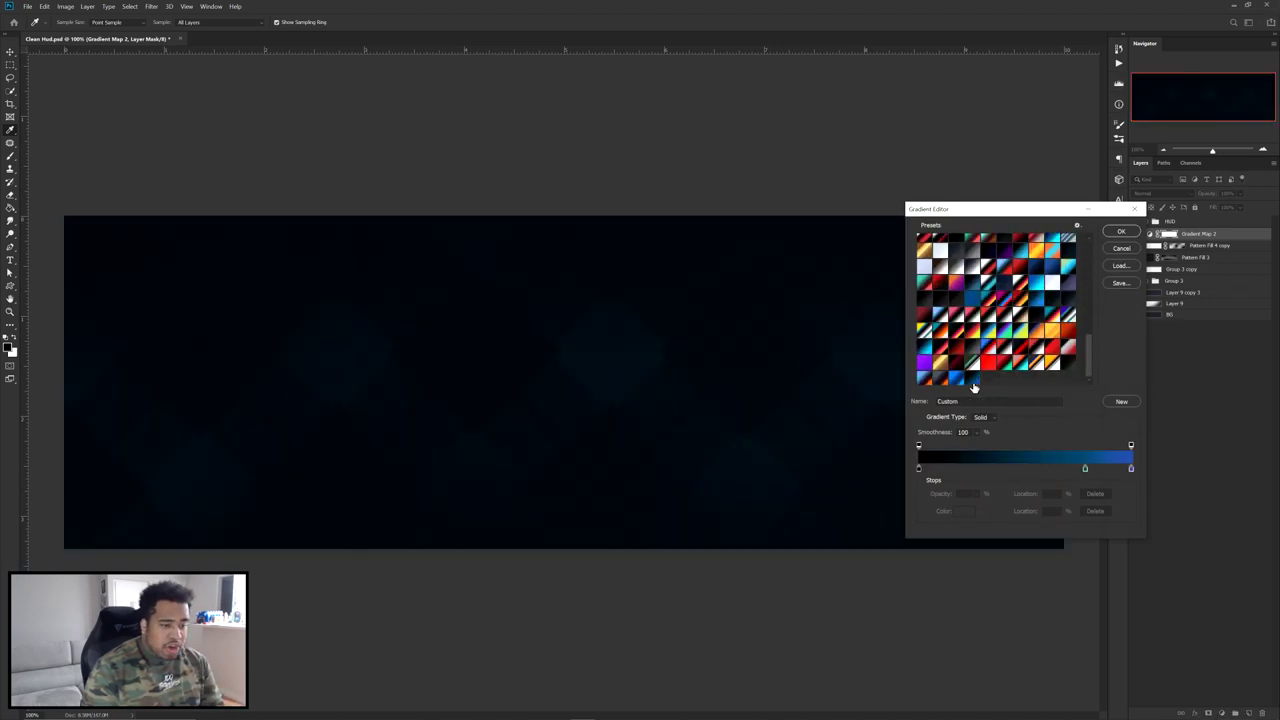
- Inspect the colours of the gradient's start, middle and end stops without changing them
{"action": "double_click", "coordinate": [919, 470]}
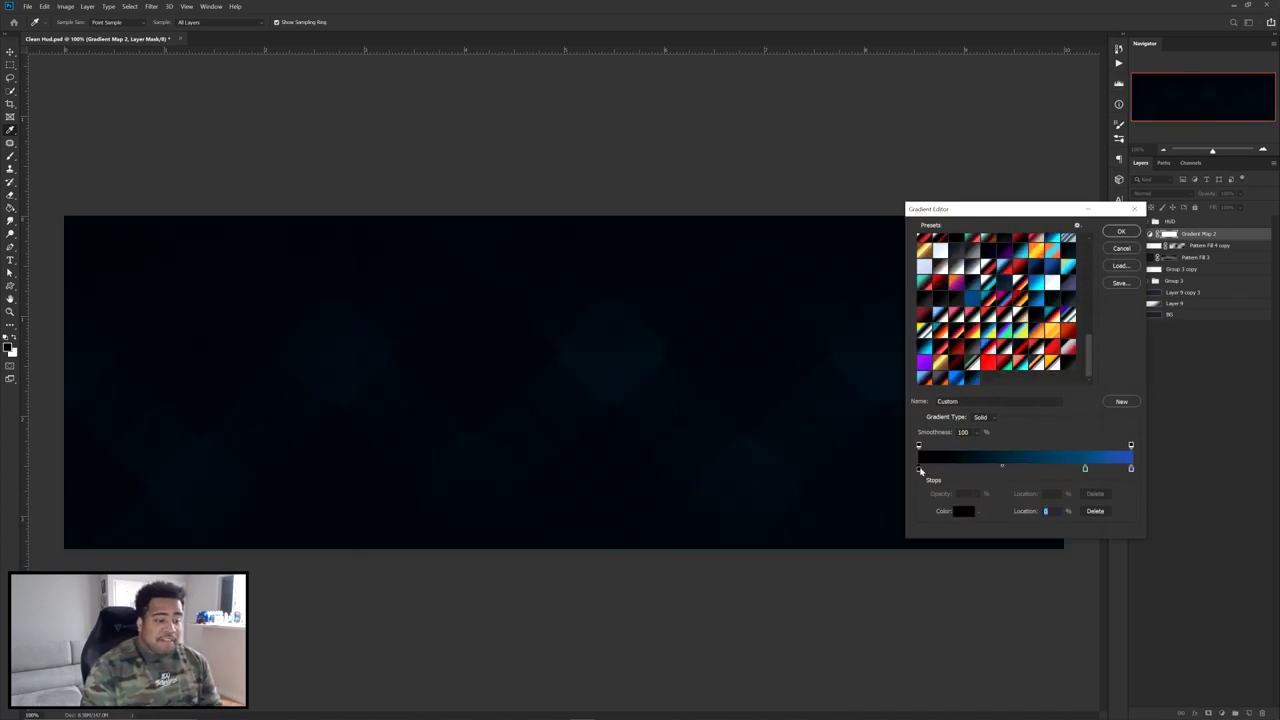
{"action": "left_click", "coordinate": [952, 309]}
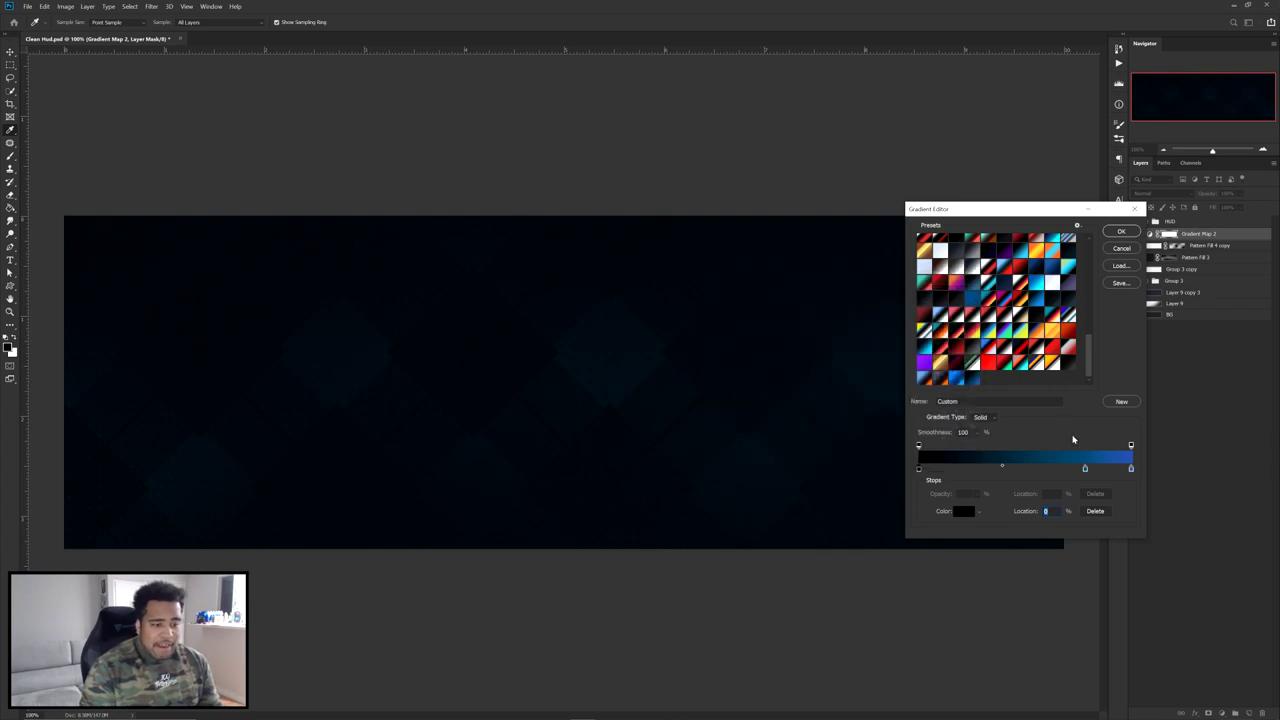
{"action": "double_click", "coordinate": [1086, 469]}
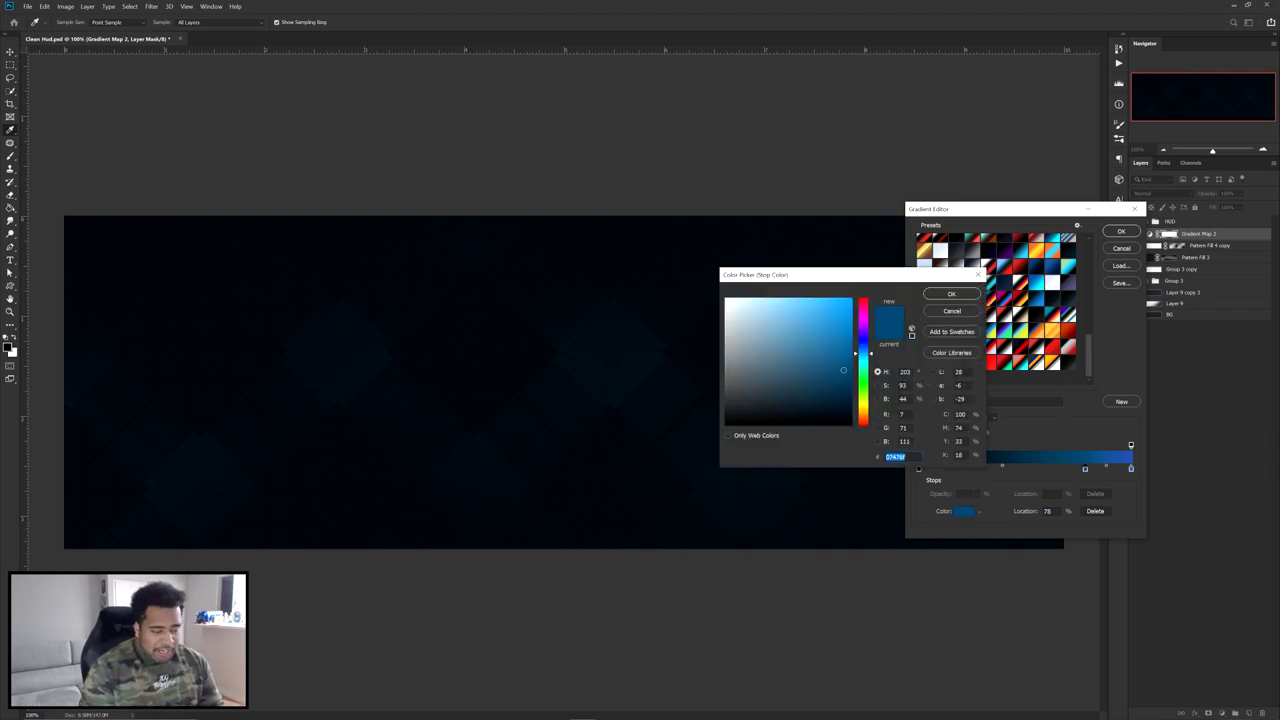
{"action": "left_click", "coordinate": [952, 311]}
{"action": "double_click", "coordinate": [1131, 468]}
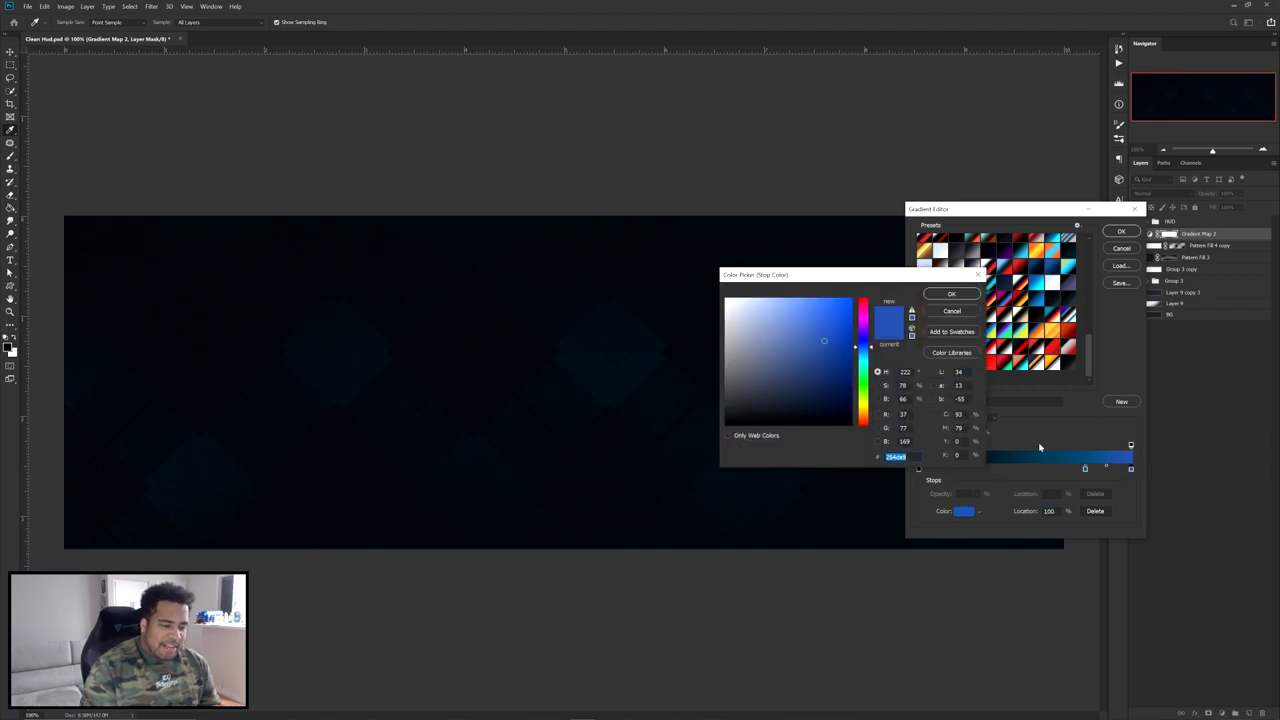
{"action": "left_click", "coordinate": [952, 311]}
- Apply the gradient map, set its layer opacity to 50%, and briefly preview the HUD group over the background
{"action": "left_click", "coordinate": [1121, 232]}
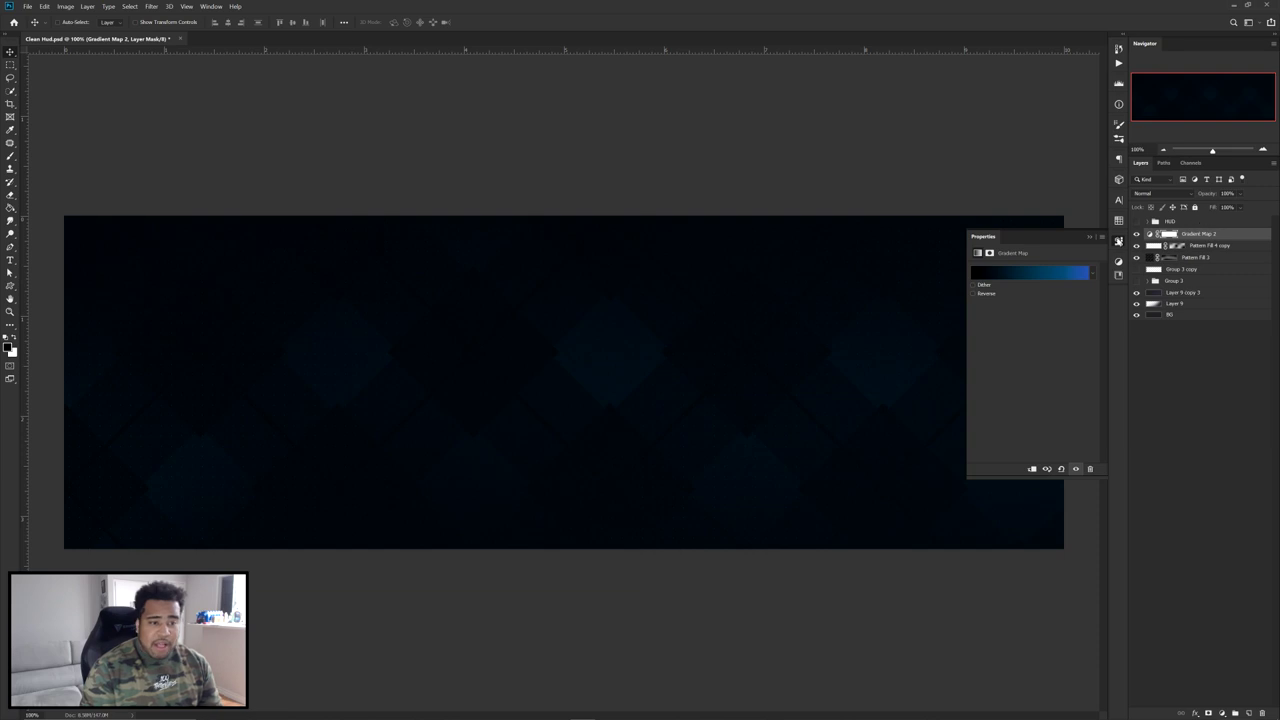
{"action": "left_click", "coordinate": [1229, 194]}
{"action": "type", "text": "50"}
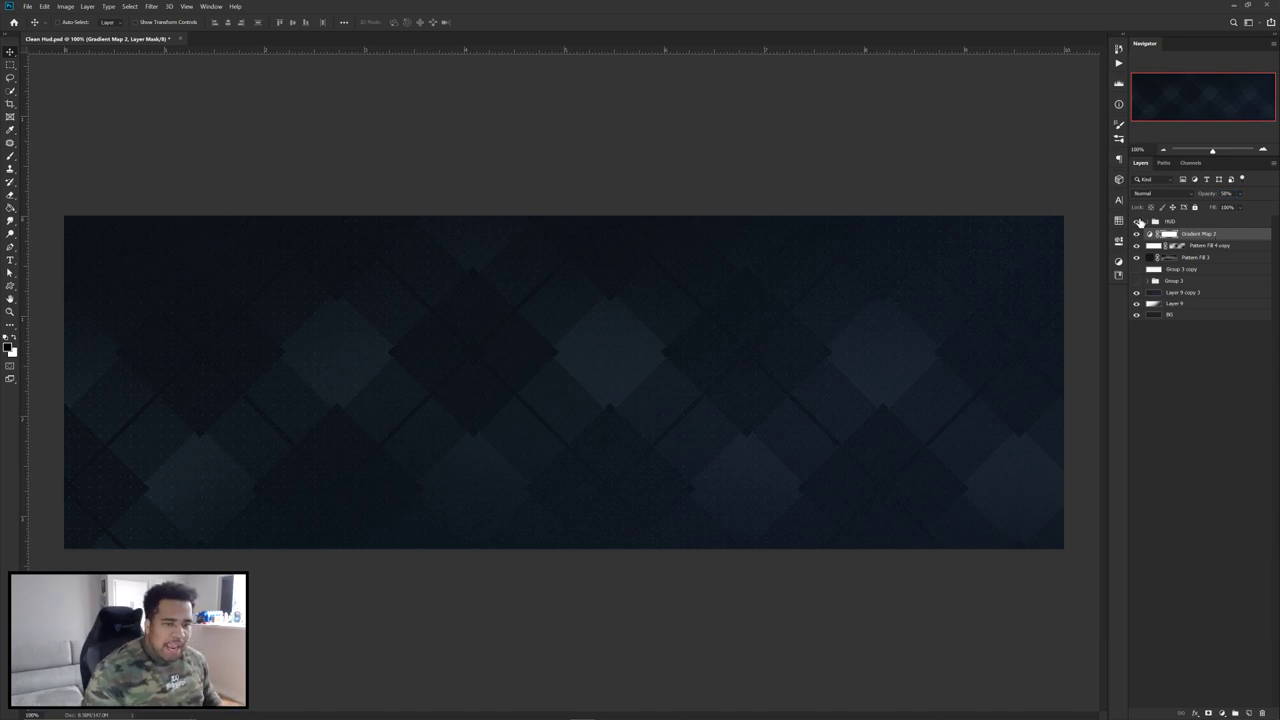
{"action": "left_click", "coordinate": [1137, 222]}
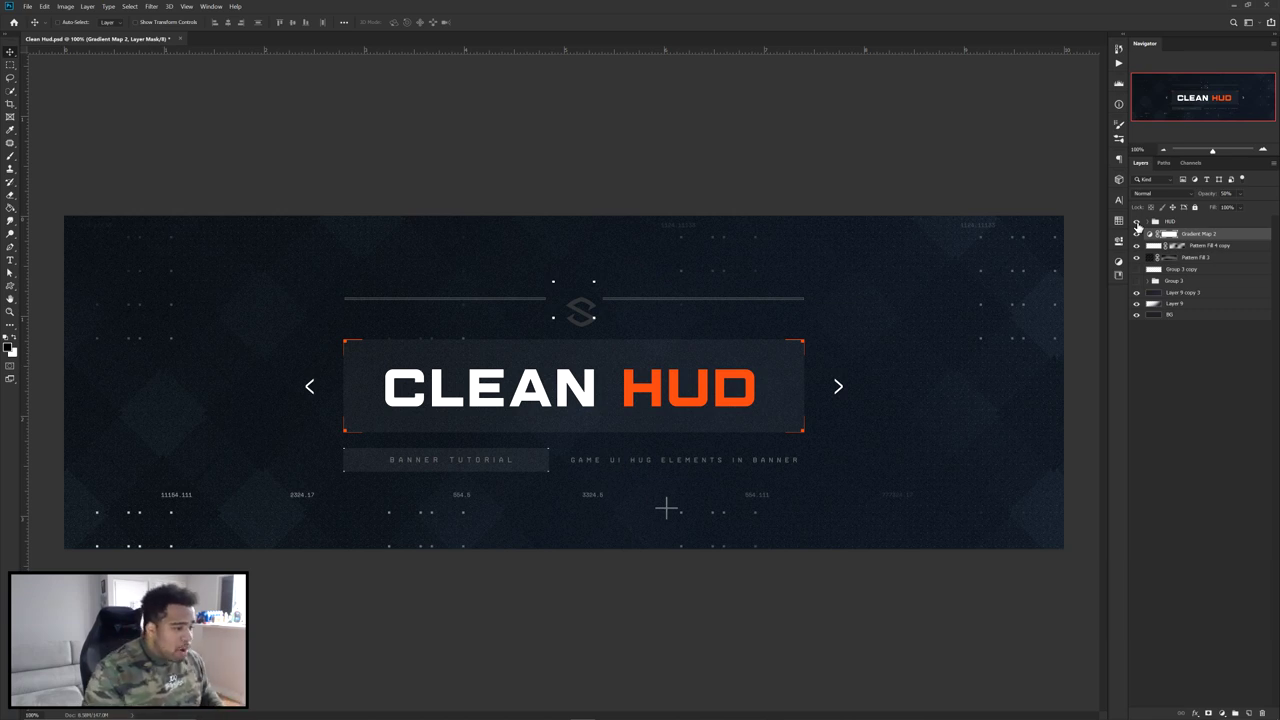
{"action": "left_click", "coordinate": [1137, 222]}
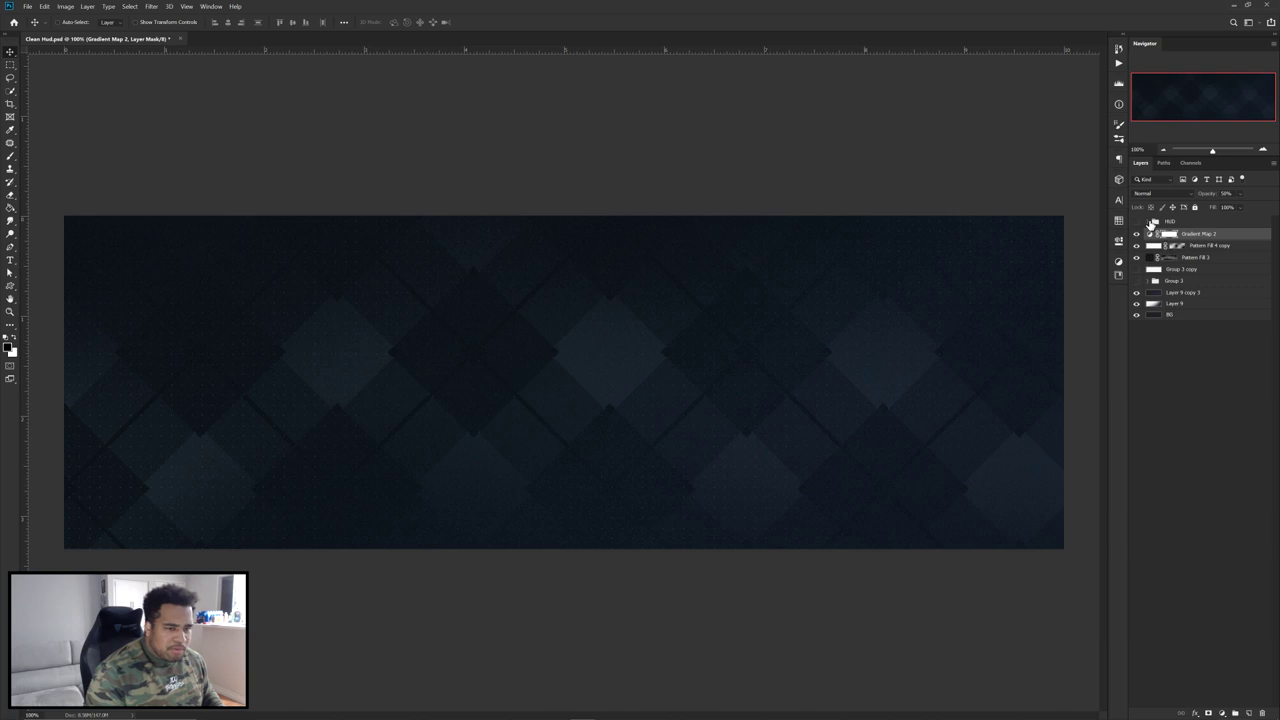
- Place one horizontal and one vertical guide through the centre of the banner
{"action": "key", "text": "ctrl+2"}
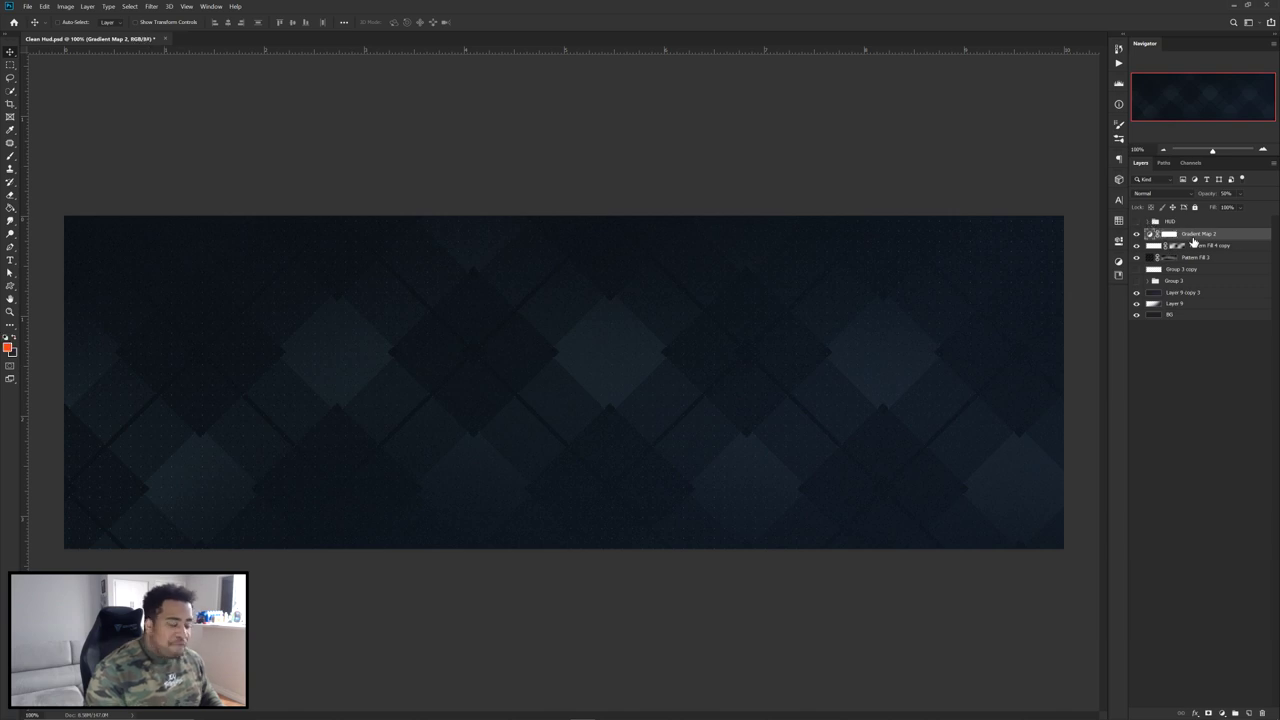
{"action": "key", "text": "ctrl+semicolon"}
{"action": "key", "text": "m"}
{"action": "left_click_drag", "start_coordinate": [565, 285], "coordinate": [18, 252]}
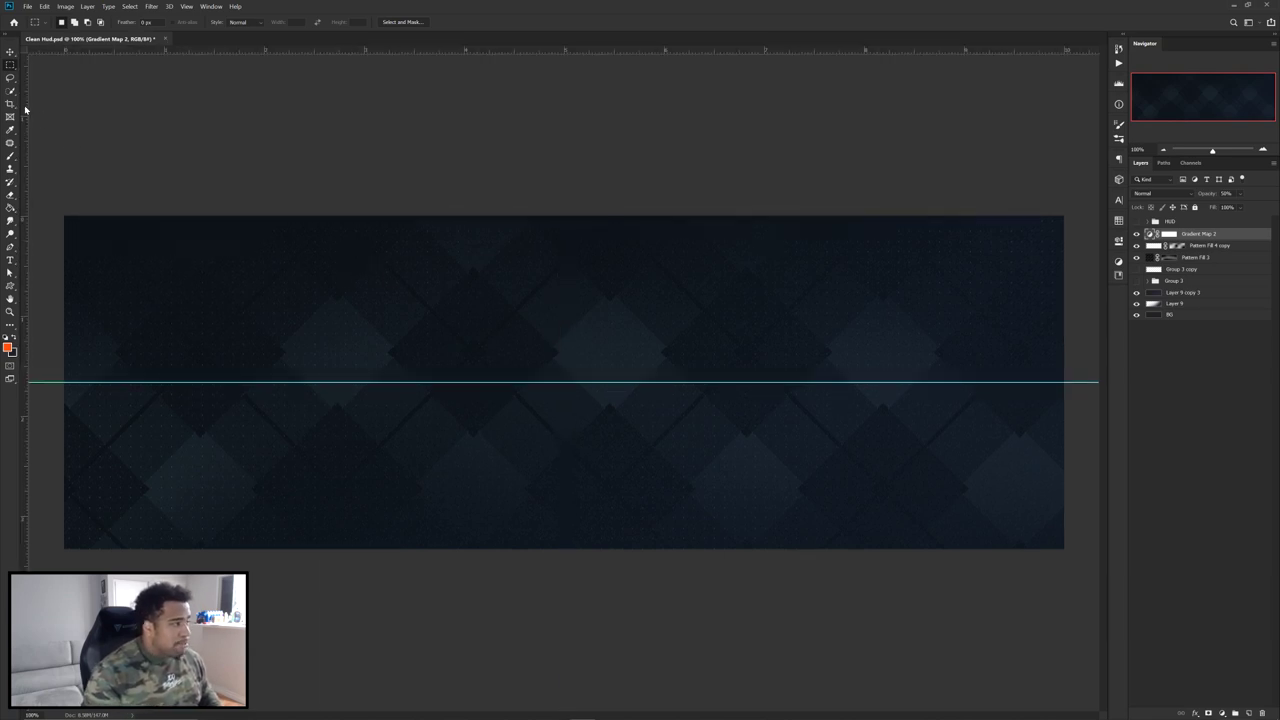
{"action": "left_click_drag", "start_coordinate": [22, 88], "coordinate": [565, 266]}
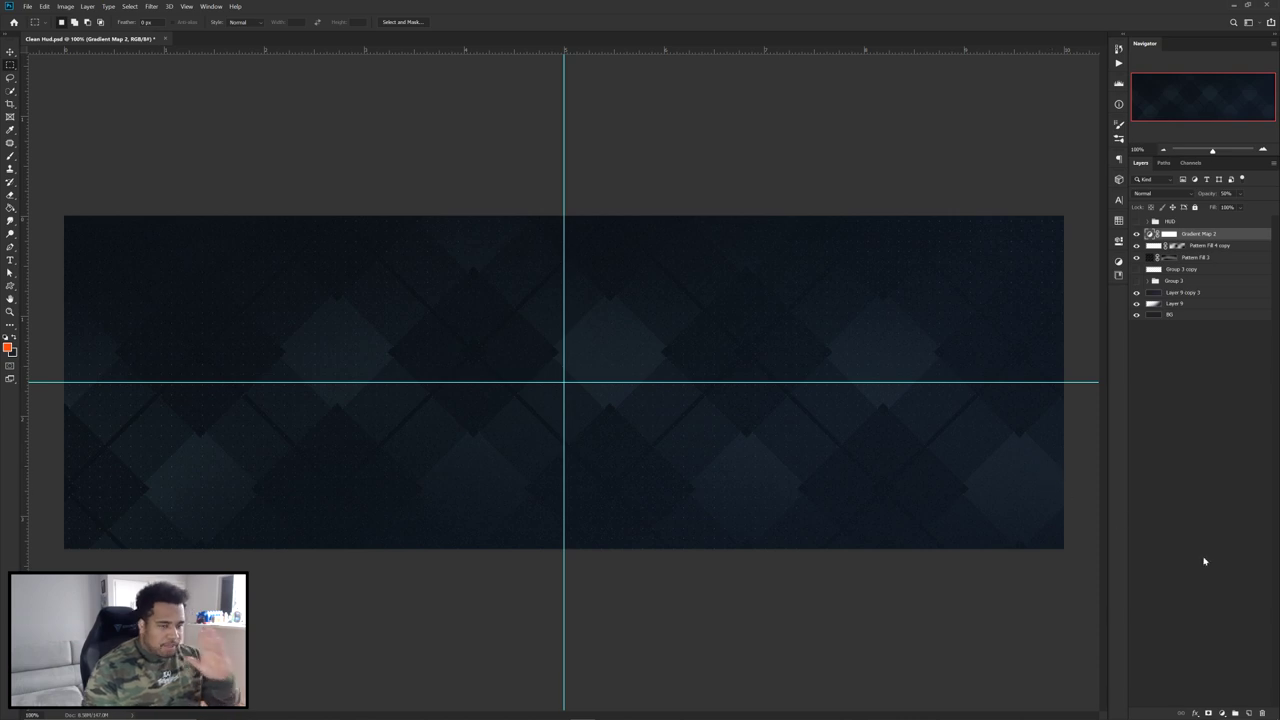
- On a new layer, make a wide rectangular selection centred on the intersection of the two guides
{"action": "left_click", "coordinate": [1249, 711]}
{"action": "right_click", "coordinate": [10, 64]}
{"action": "left_click", "coordinate": [64, 64]}
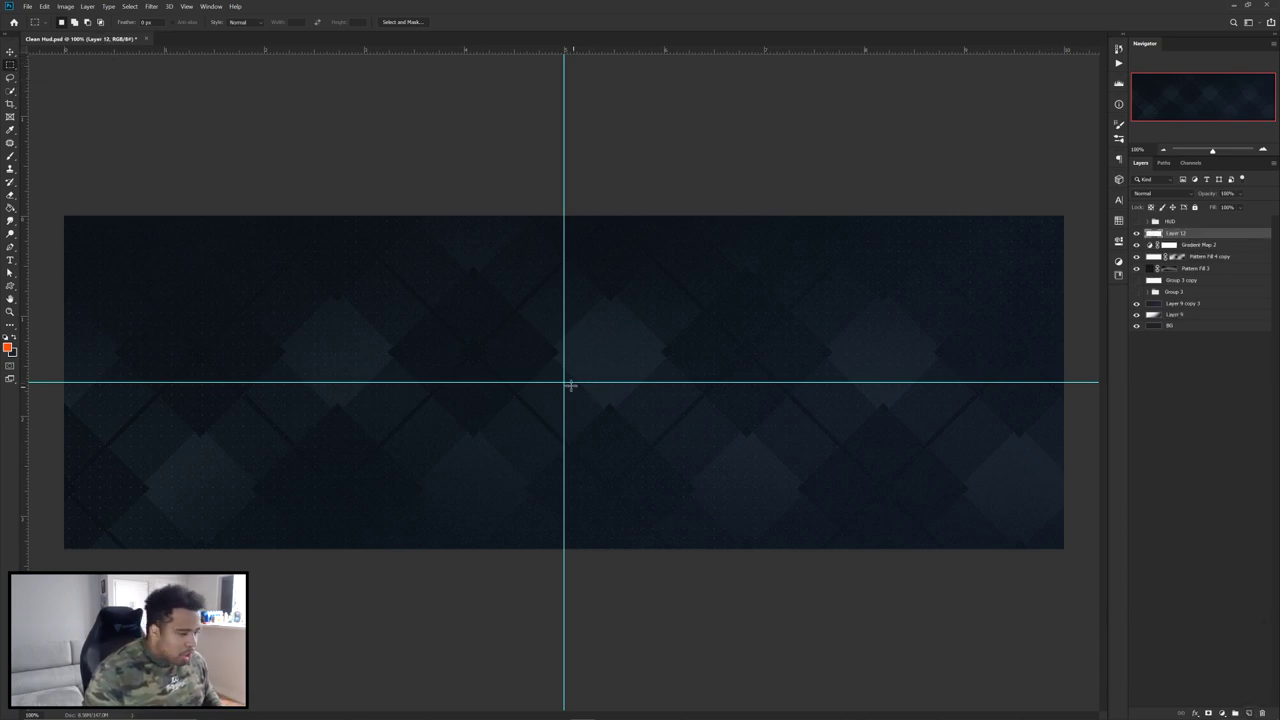
{"action": "left_click_drag", "start_coordinate": [563, 381], "coordinate": [751, 433]}
{"action": "key", "text": "ctrl+d"}
{"action": "key", "text": "ctrl+shift+d"}
- Fill the centred rectangular selection with white and deselect it
{"action": "right_click", "coordinate": [646, 363]}
{"action": "left_click", "coordinate": [715, 485]}
{"action": "left_click", "coordinate": [357, 105]}
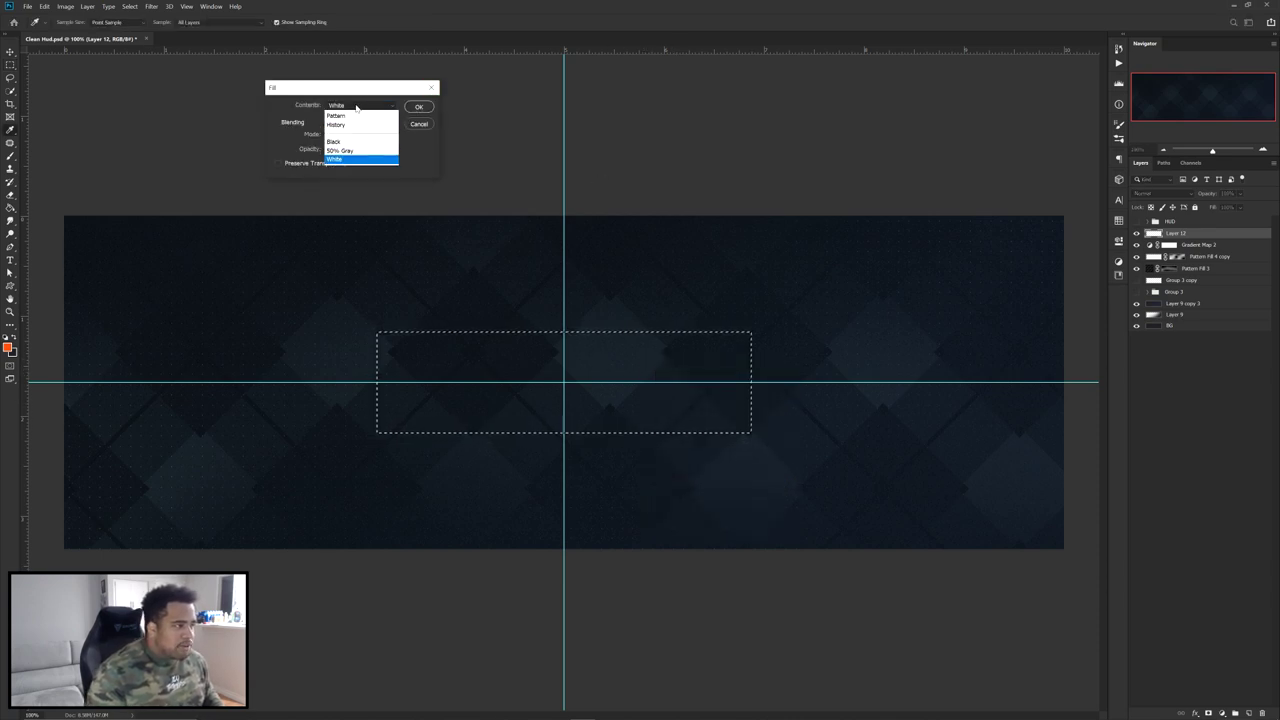
{"action": "left_click", "coordinate": [333, 203]}
{"action": "left_click", "coordinate": [419, 107]}
{"action": "right_click", "coordinate": [670, 257]}
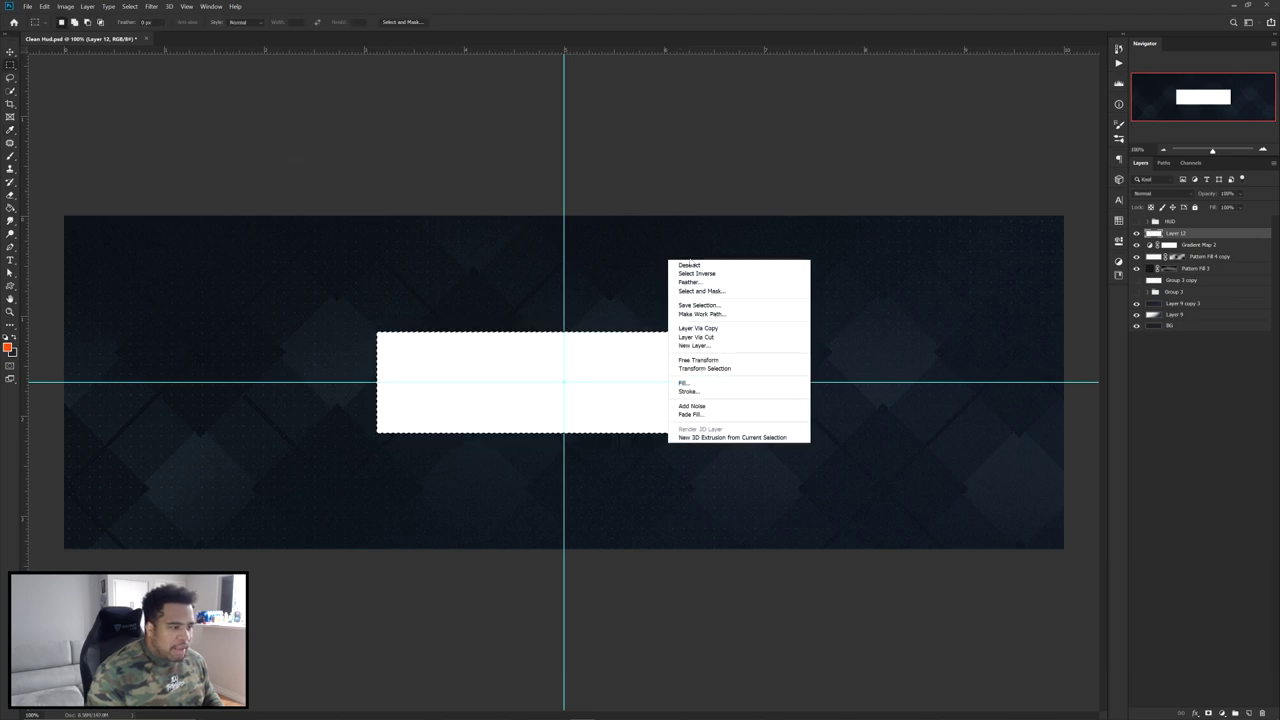
{"action": "left_click", "coordinate": [695, 263]}
- Set the foreground colour to white by sampling the filled rectangle
{"action": "left_click", "coordinate": [10, 348]}
{"action": "left_click_drag", "start_coordinate": [760, 330], "coordinate": [682, 263]}
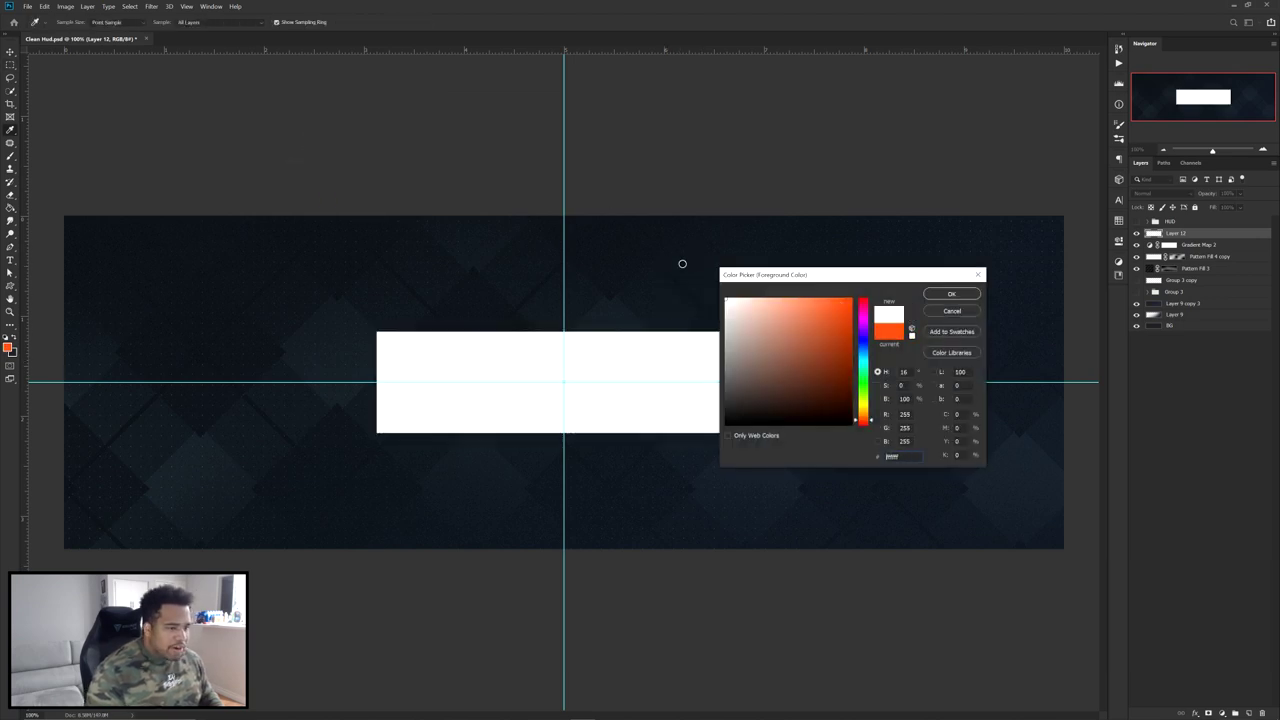
{"action": "left_click", "coordinate": [944, 293]}
{"action": "key", "text": "m"}
{"action": "left_click", "coordinate": [11, 348]}
{"action": "left_click_drag", "start_coordinate": [748, 325], "coordinate": [704, 278]}
{"action": "left_click", "coordinate": [944, 293]}
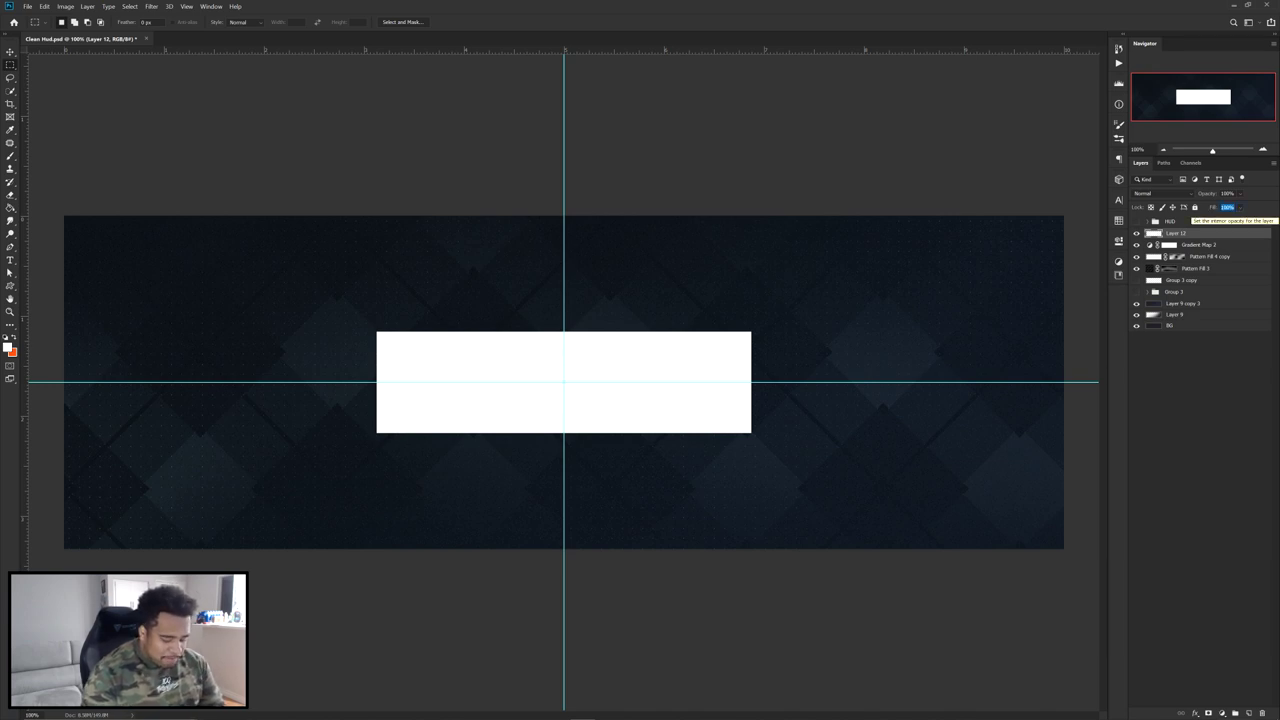
- Set the white rectangle layer's fill to 6% and hide the guides
{"action": "type", "text": "6"}
{"action": "key", "text": "Return"}
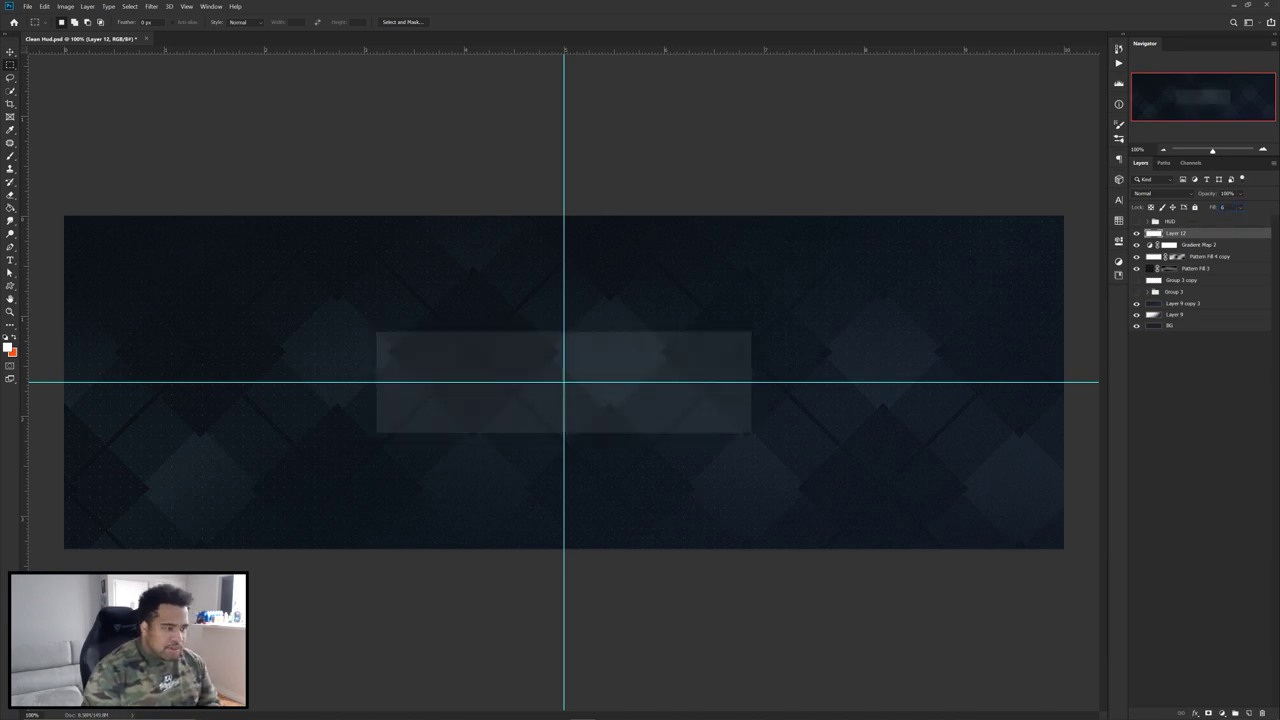
{"action": "key", "text": "ctrl+h"}
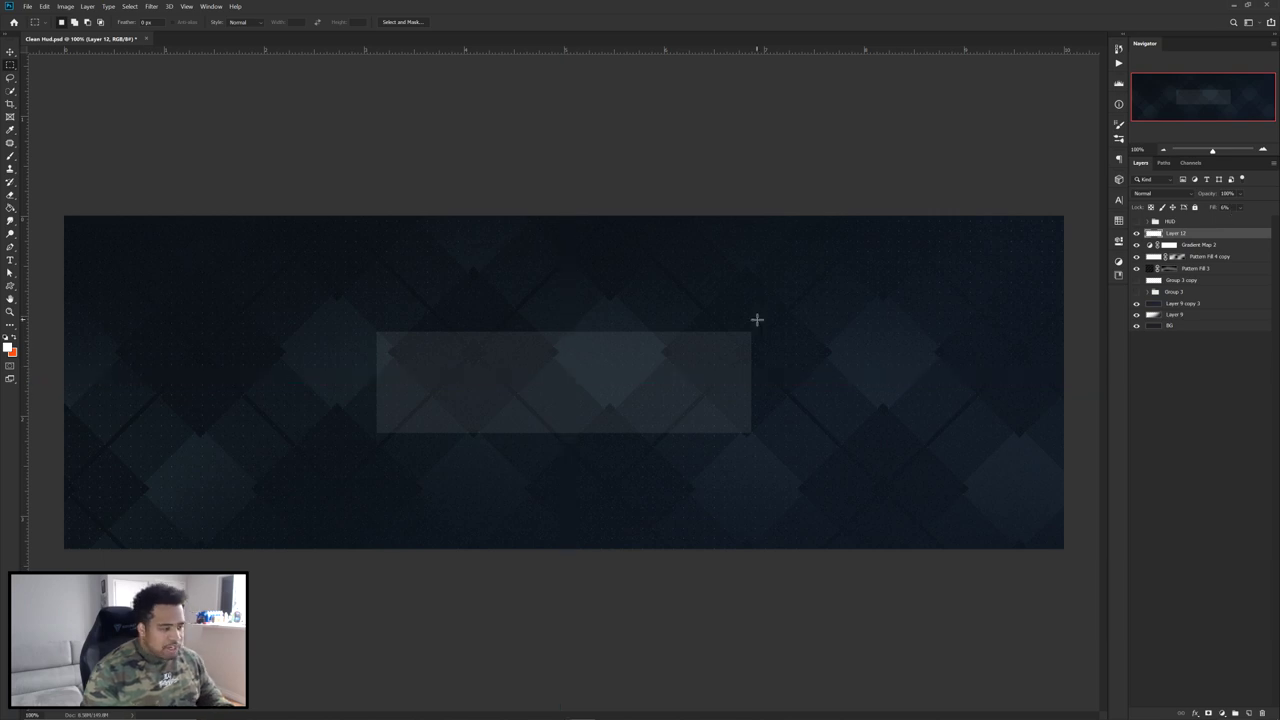
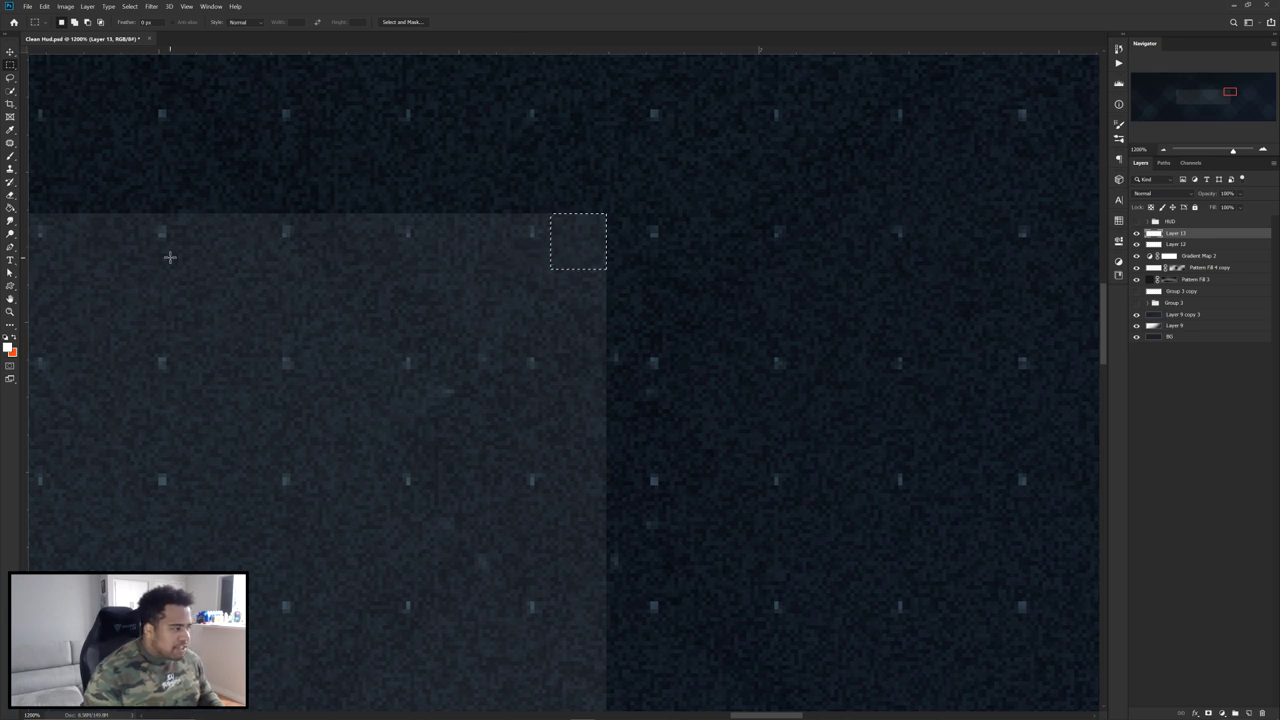
- Fill the small square selection in the translucent rectangle's upper-right corner with white and deselect it
{"action": "key", "text": "alt+BackSpace"}
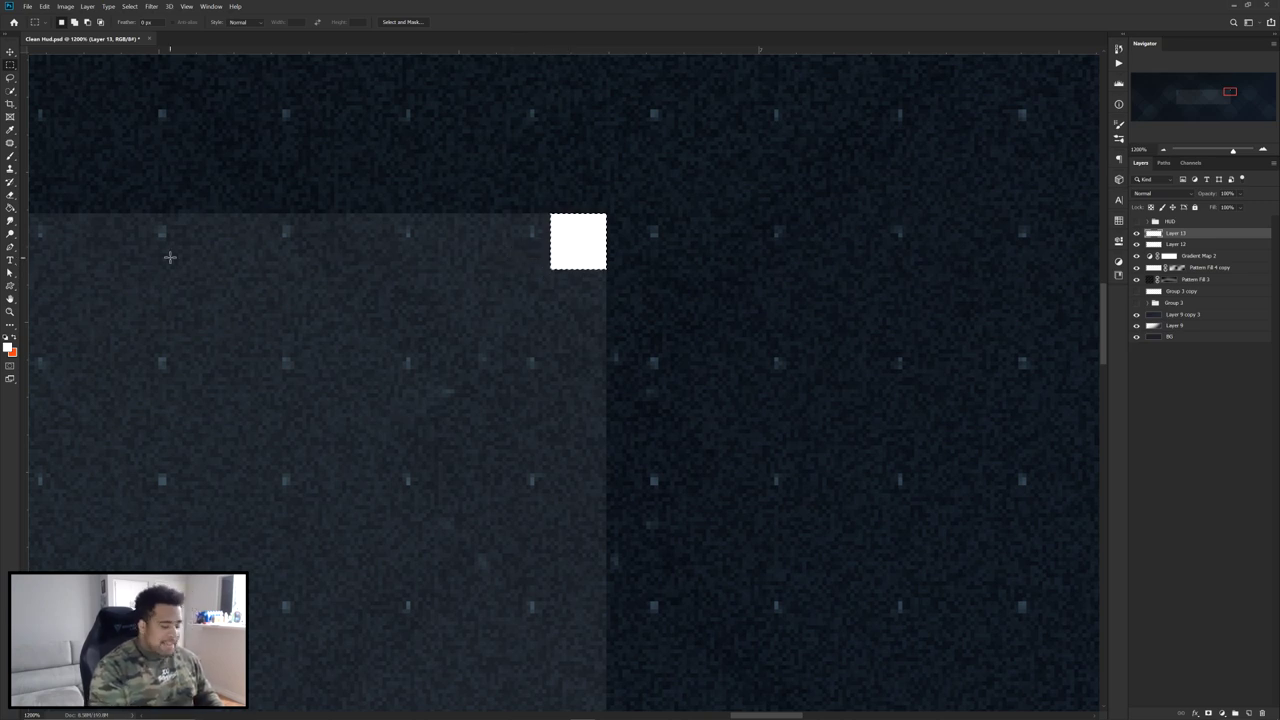
{"action": "key", "text": "ctrl+d"}
{"action": "key", "text": "v"}
- Duplicate the small white square into the other three corners of the translucent rectangle
{"action": "scroll", "coordinate": [548, 306], "scroll_direction": "down", "scroll_amount": 4}
{"action": "scroll", "coordinate": [620, 240], "scroll_direction": "down", "scroll_amount": 3}
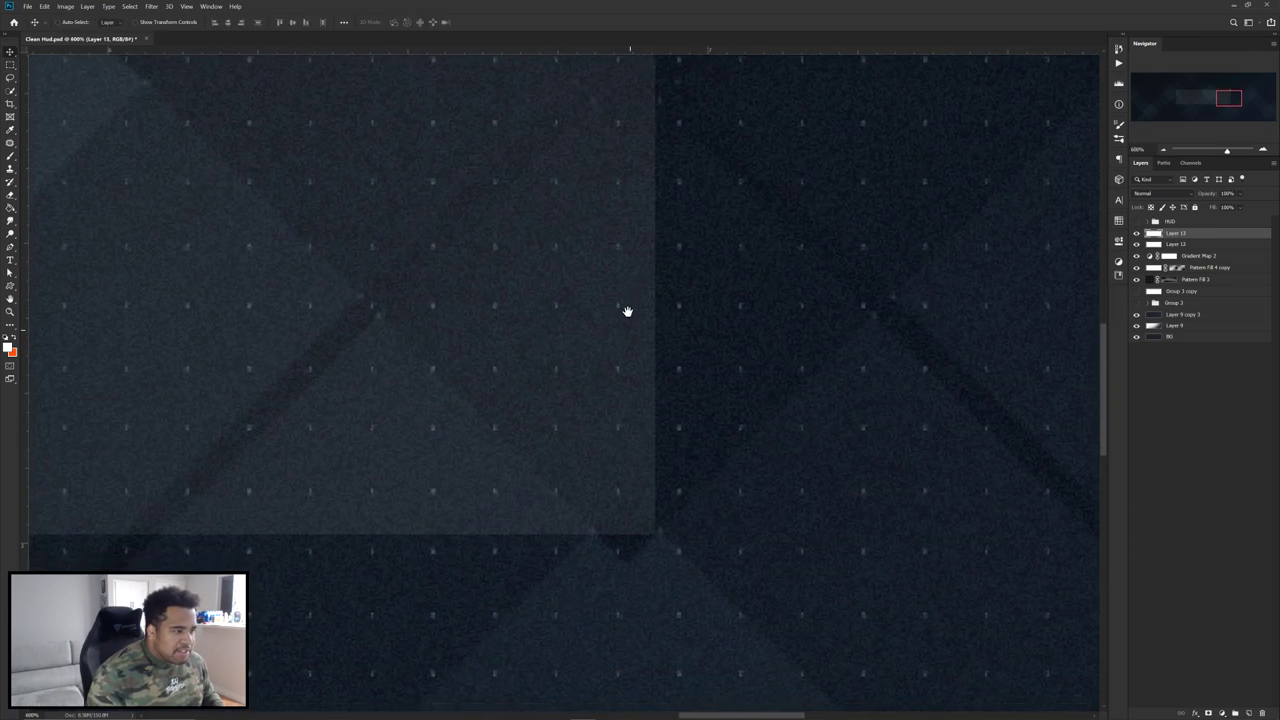
{"action": "left_click_drag", "start_coordinate": [632, 225], "coordinate": [638, 323]}
{"action": "scroll", "coordinate": [638, 323], "scroll_direction": "down", "scroll_amount": 2}
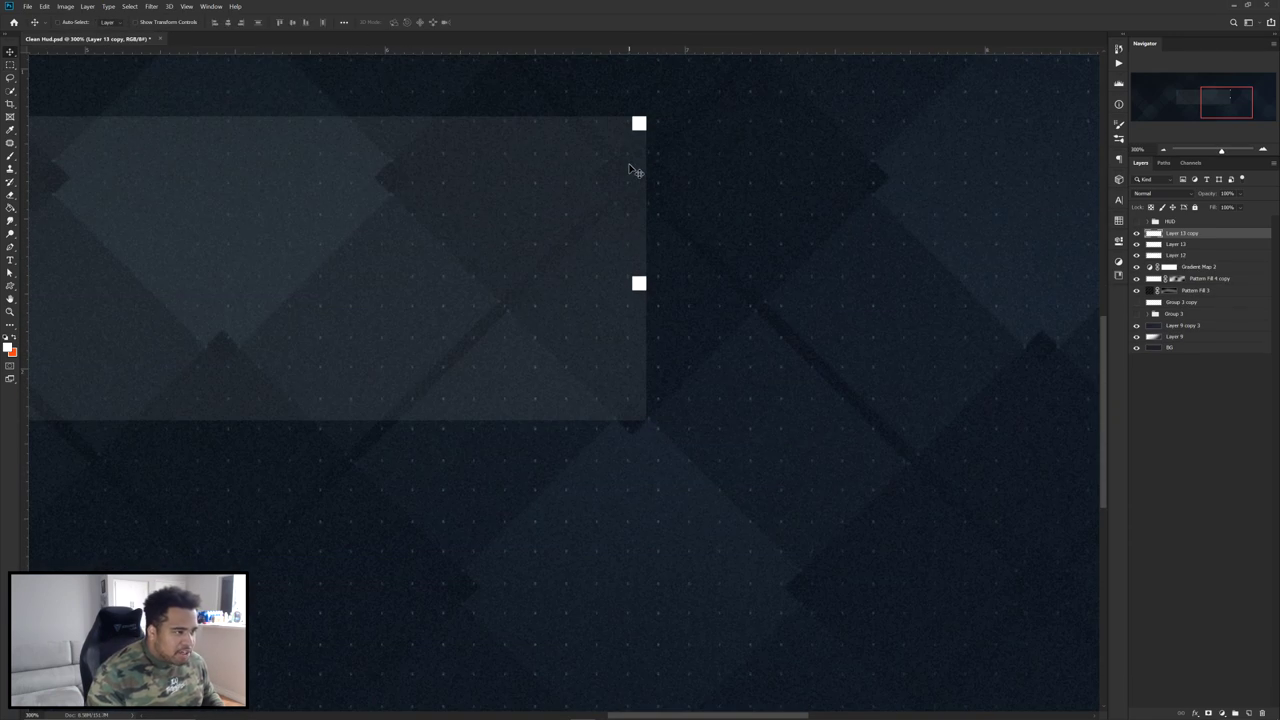
{"action": "left_click_drag", "start_coordinate": [642, 250], "coordinate": [888, 381]}
{"action": "left_click_drag", "start_coordinate": [867, 372], "coordinate": [350, 370]}
{"action": "left_click_drag", "start_coordinate": [350, 370], "coordinate": [776, 384]}
{"action": "left_click_drag", "start_coordinate": [802, 384], "coordinate": [300, 134]}
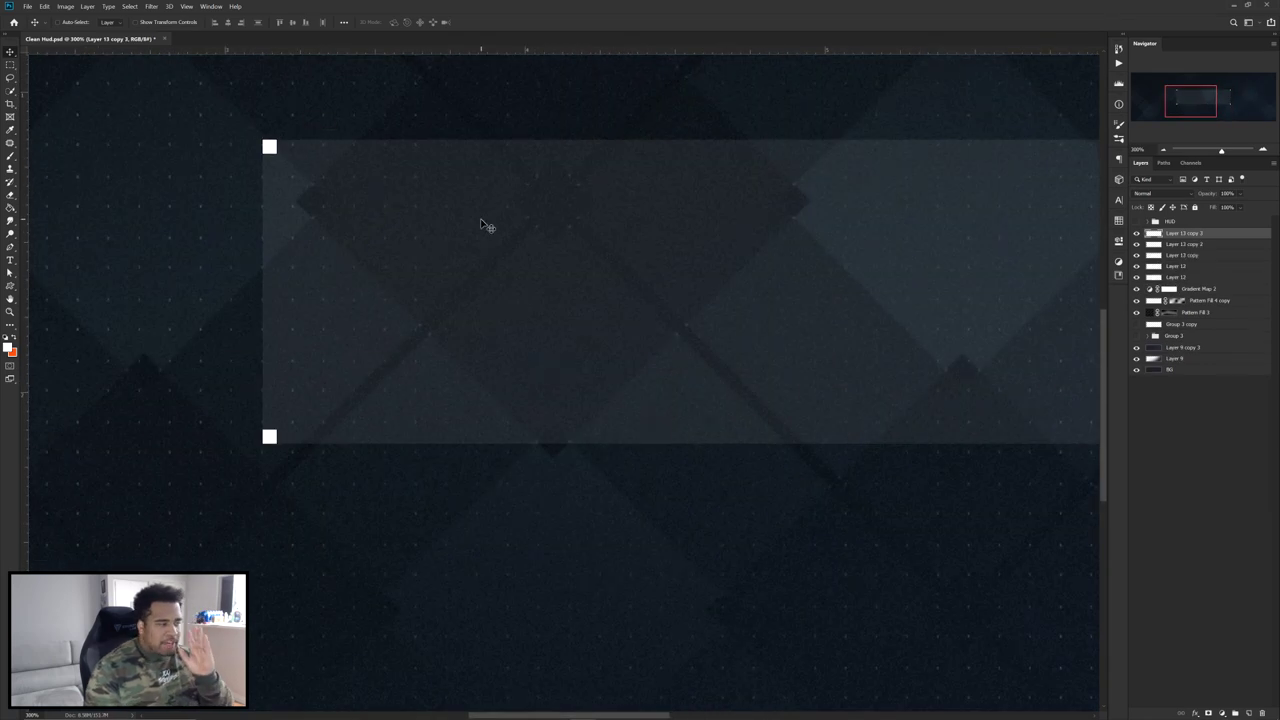
- On a new layer, draw a thin white horizontal line along the rectangle's top edge, starting at its upper-left corner
{"action": "left_click", "coordinate": [1248, 712]}
{"action": "key", "text": "m"}
{"action": "scroll", "coordinate": [270, 140], "scroll_direction": "up", "scroll_amount": 3}
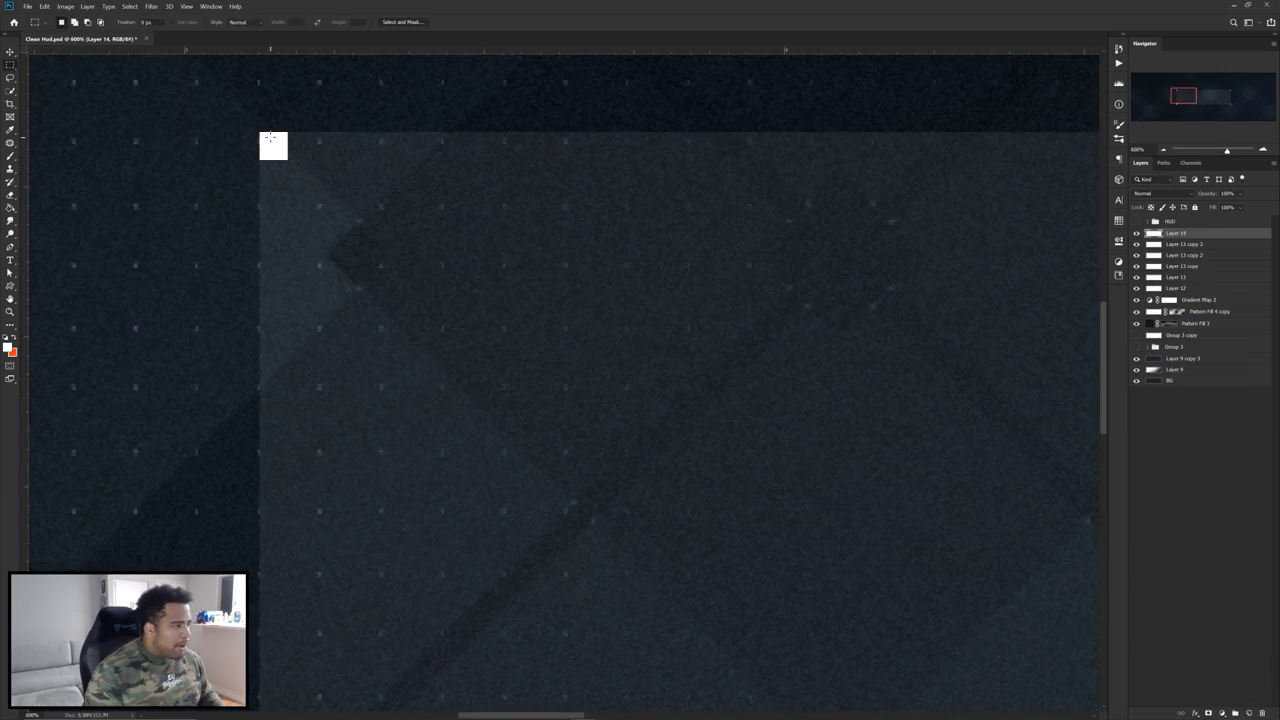
{"action": "scroll", "coordinate": [270, 138], "scroll_direction": "up", "scroll_amount": 3}
{"action": "left_click_drag", "start_coordinate": [259, 283], "coordinate": [808, 287]}
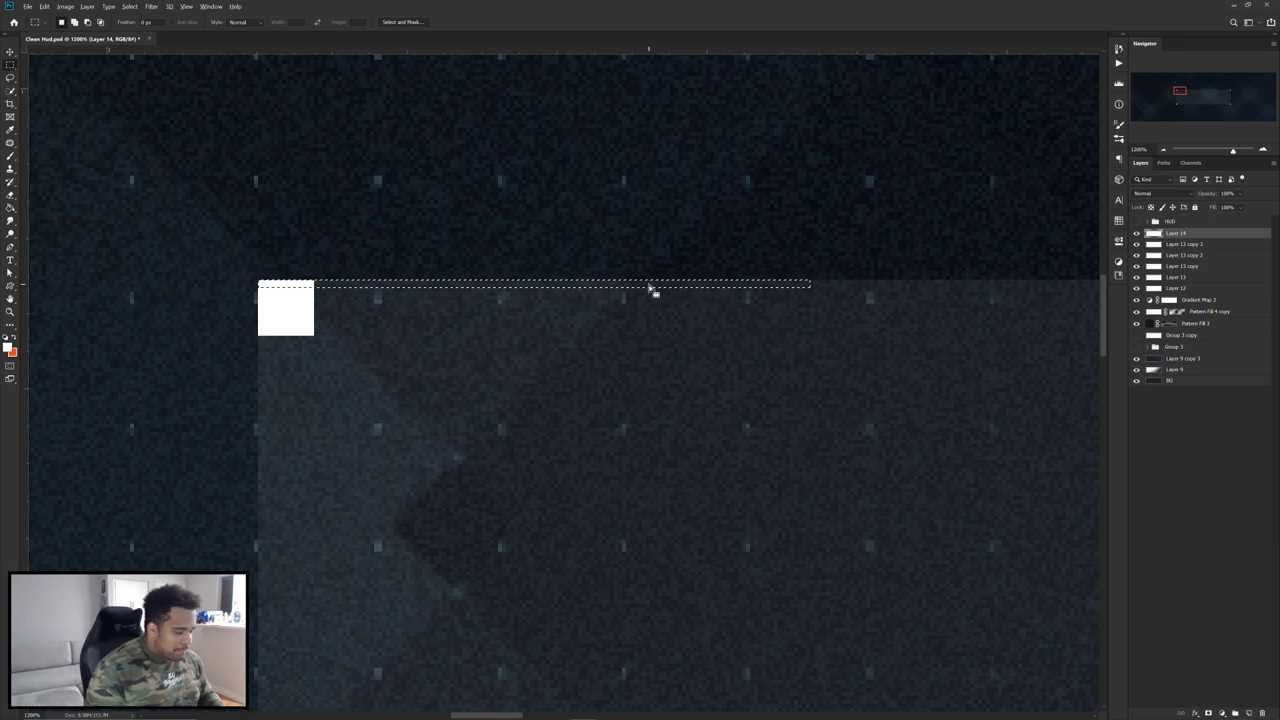
{"action": "key", "text": "alt+BackSpace"}
{"action": "key", "text": "ctrl+d"}
- Duplicate the thin white line below the original and rotate the copy 90° to vertical
{"action": "key", "text": "v"}
{"action": "scroll", "coordinate": [575, 306], "scroll_direction": "down", "scroll_amount": 2}
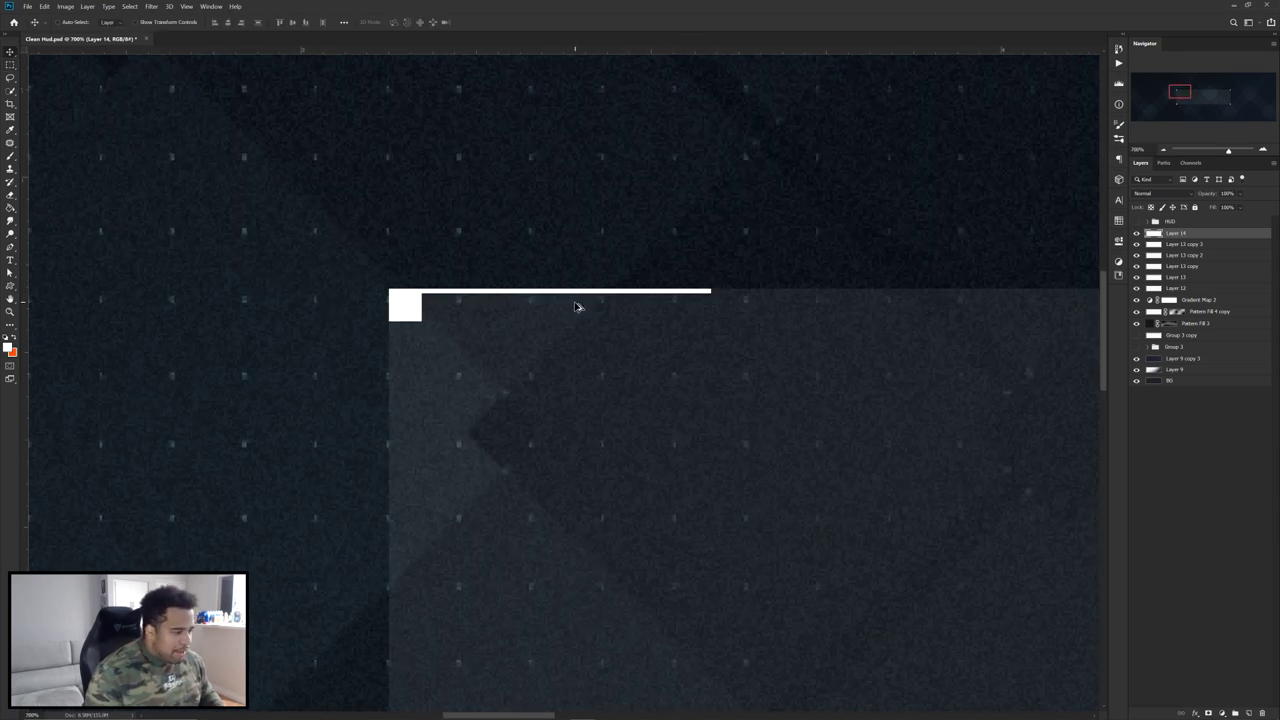
{"action": "left_click_drag", "start_coordinate": [578, 295], "coordinate": [580, 400]}
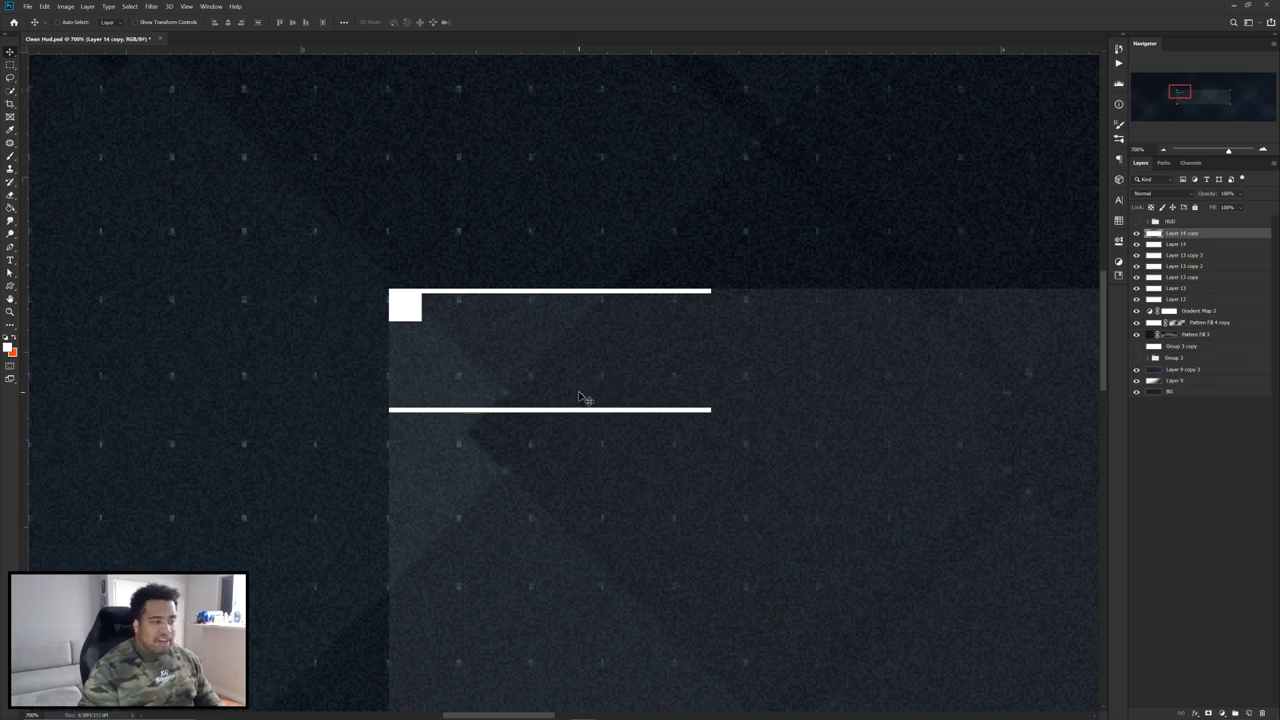
{"action": "key", "text": "ctrl+t"}
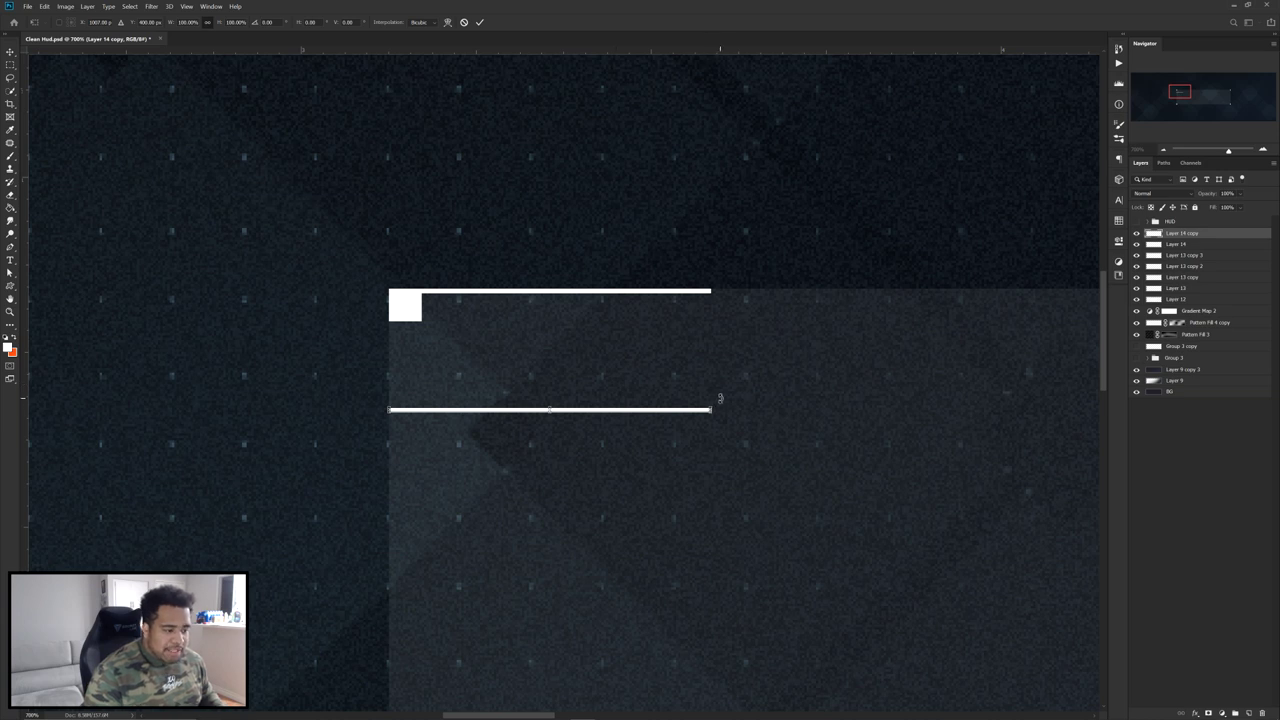
{"action": "left_click_drag", "start_coordinate": [716, 405], "coordinate": [652, 490]}
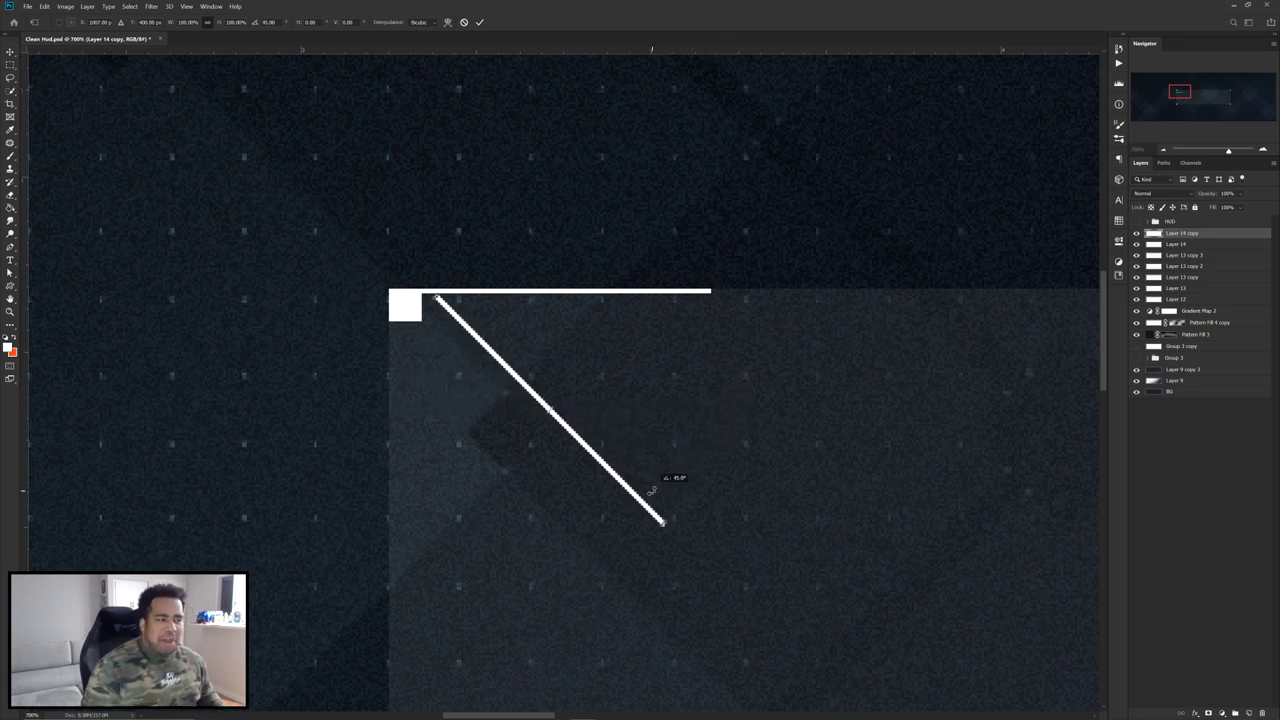
{"action": "left_click_drag", "start_coordinate": [652, 490], "coordinate": [563, 534]}
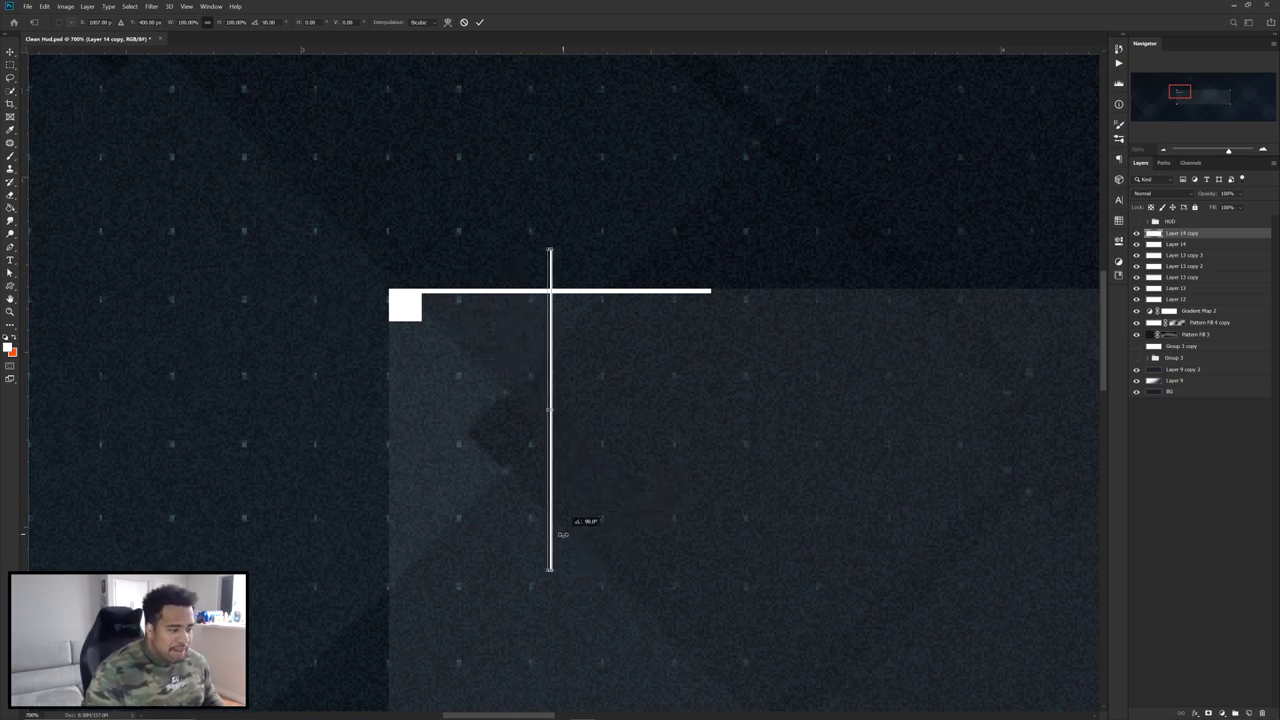
{"action": "key", "text": "Return"}
- Move the vertical line onto the rectangle's left edge so it meets the horizontal line at the upper-left corner
{"action": "scroll", "coordinate": [511, 274], "scroll_direction": "up", "scroll_amount": 2}
{"action": "left_click_drag", "start_coordinate": [582, 290], "coordinate": [321, 360]}
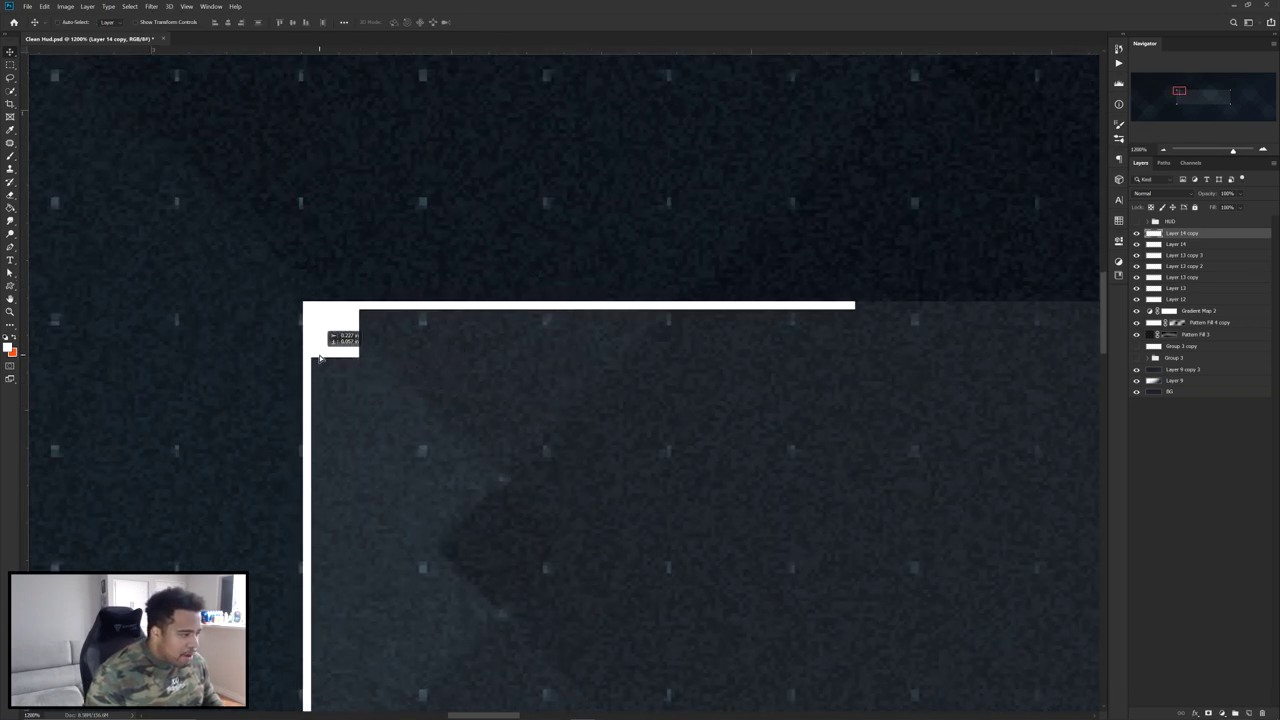
{"action": "scroll", "coordinate": [321, 360], "scroll_direction": "down", "scroll_amount": 5}
{"action": "scroll", "coordinate": [274, 340], "scroll_direction": "up", "scroll_amount": 2}
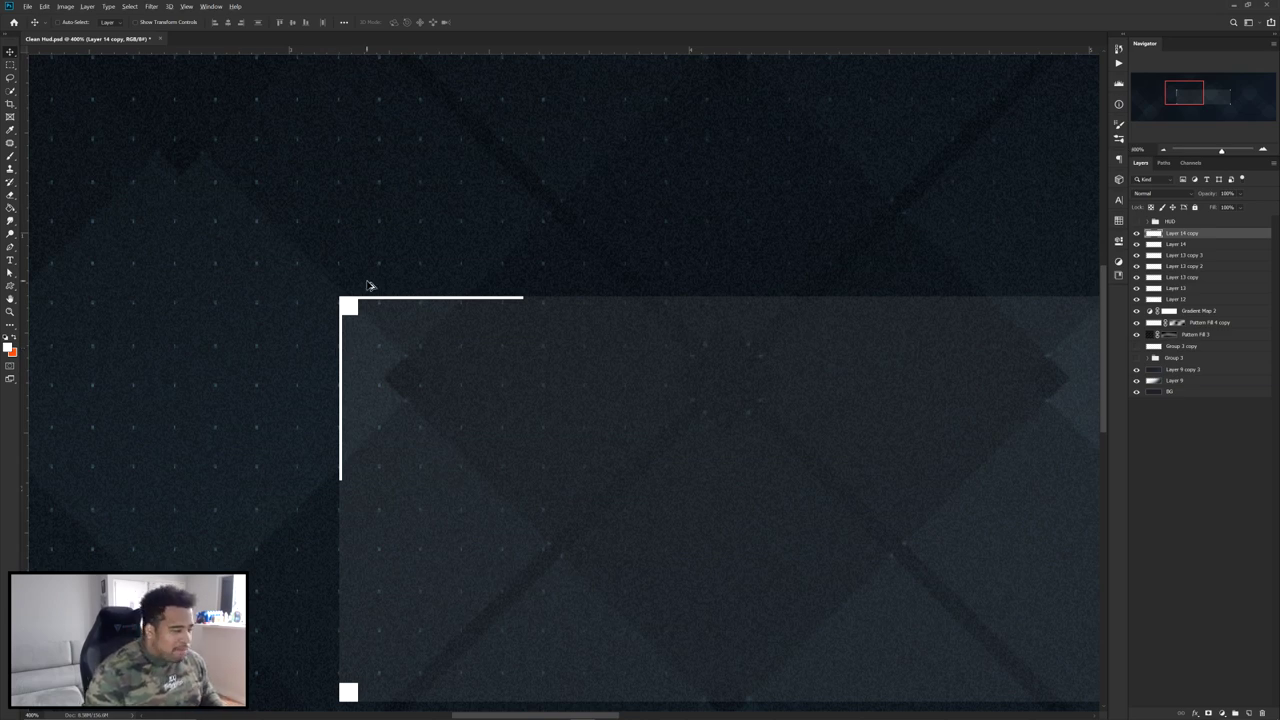
- Duplicate both white corner lines to the rectangle's upper-right corner and flip the copy horizontally
{"action": "scroll", "coordinate": [367, 286], "scroll_direction": "down", "scroll_amount": 1}
{"action": "left_click", "coordinate": [1180, 246], "text": "shift"}
{"action": "scroll", "coordinate": [818, 327], "scroll_direction": "down", "scroll_amount": 2}
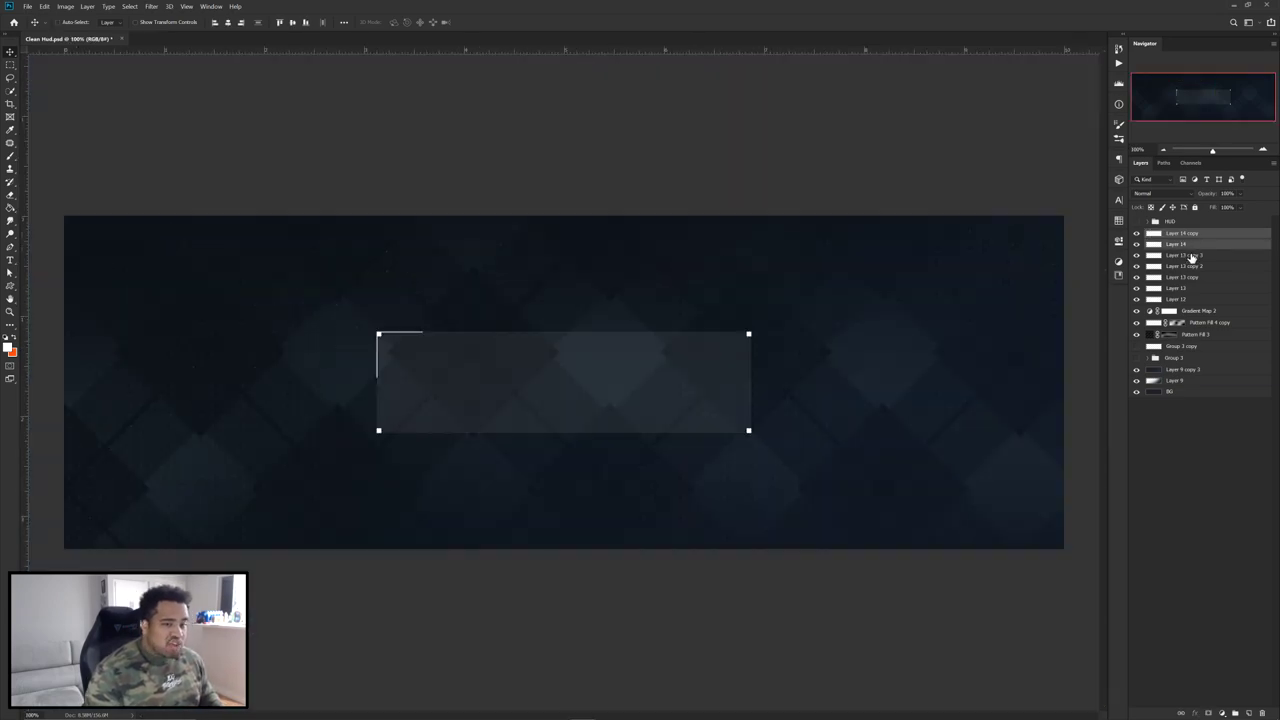
{"action": "left_click_drag", "start_coordinate": [514, 348], "coordinate": [541, 356]}
{"action": "left_click_drag", "start_coordinate": [425, 350], "coordinate": [698, 338]}
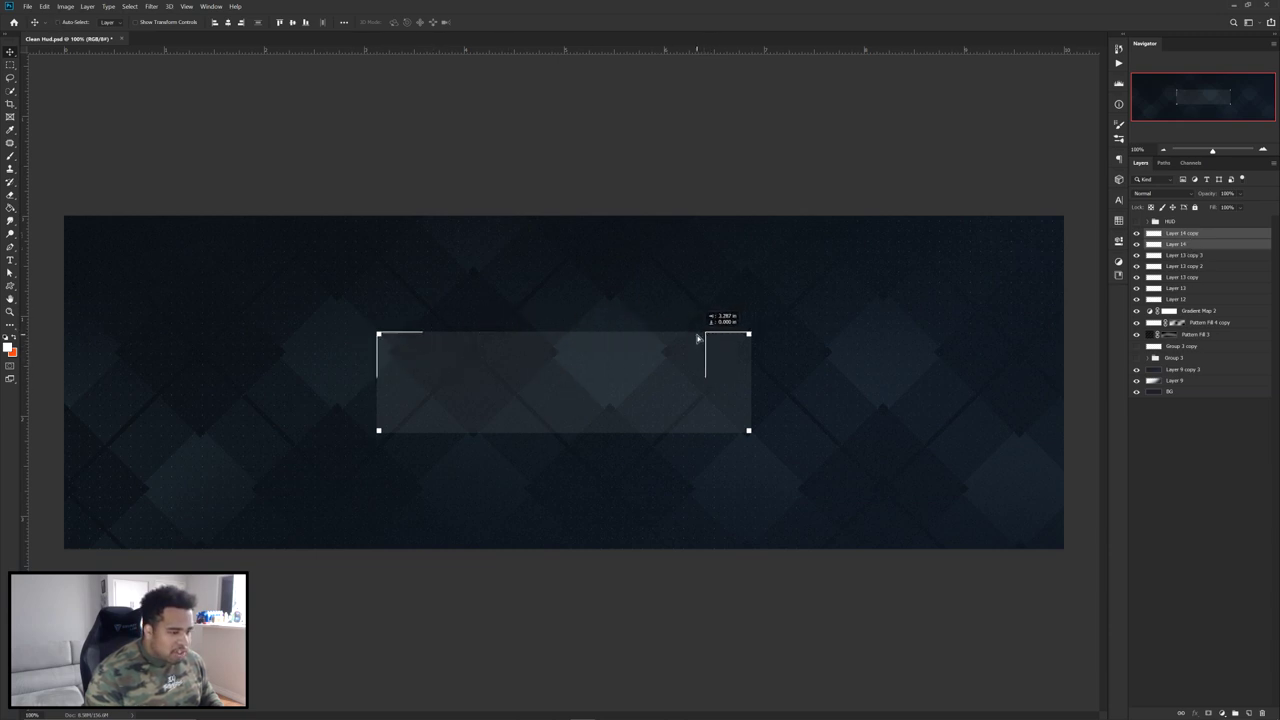
{"action": "key", "text": "ctrl+t"}
{"action": "right_click", "coordinate": [768, 356]}
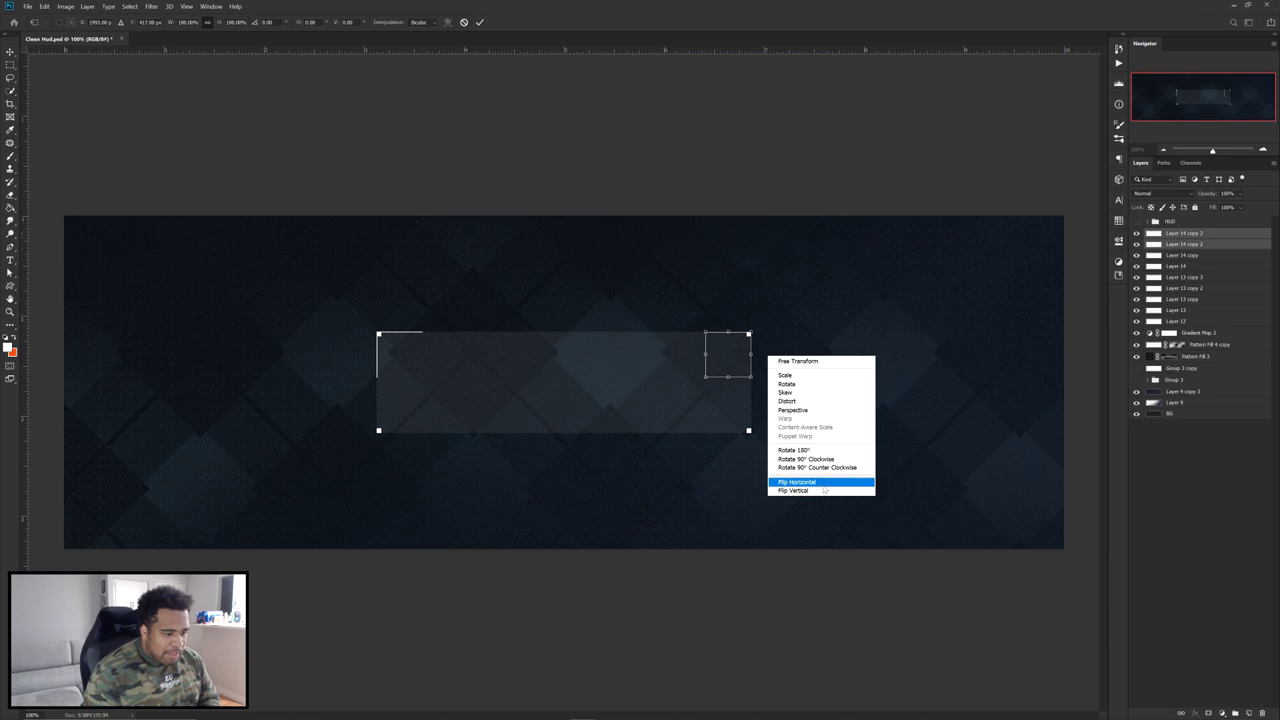
{"action": "left_click", "coordinate": [820, 484]}
- Duplicate the two upper brackets, flip the copies vertically and place them on the rectangle's lower corners
{"action": "scroll", "coordinate": [743, 337], "scroll_direction": "up", "scroll_amount": 4}
{"action": "scroll", "coordinate": [652, 357], "scroll_direction": "down", "scroll_amount": 2}
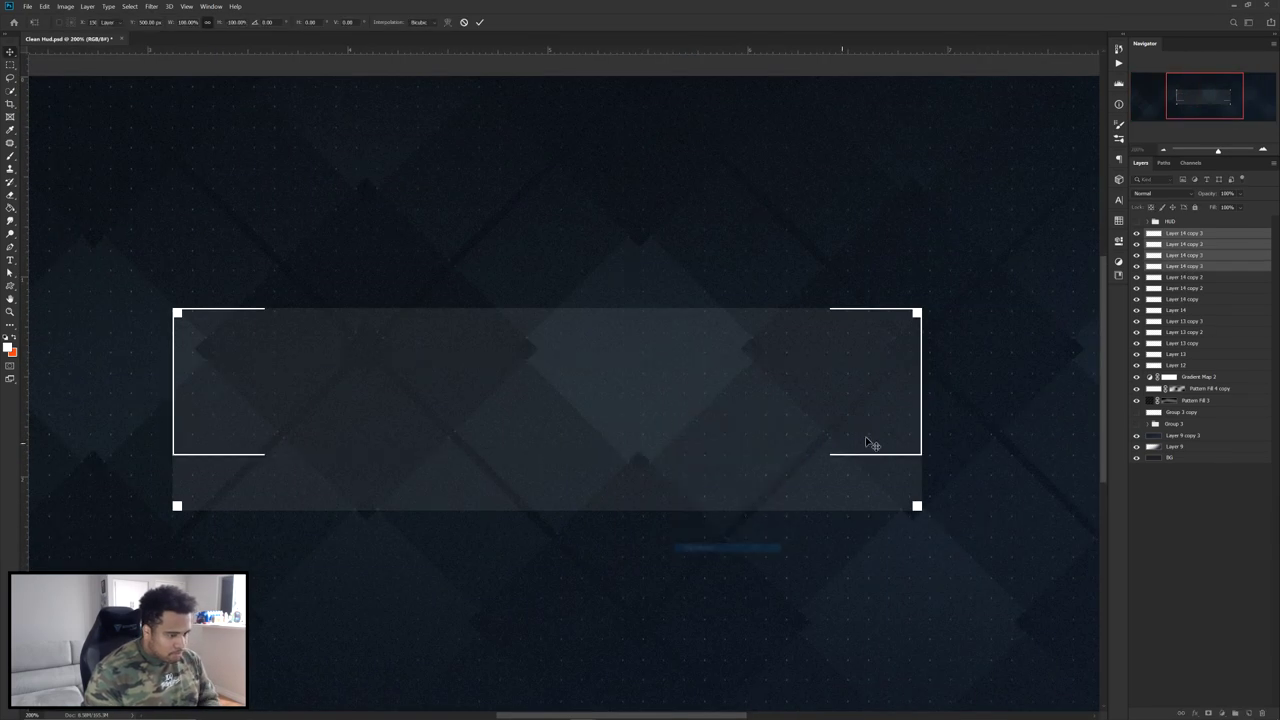
{"action": "key", "text": "Return"}
{"action": "scroll", "coordinate": [920, 494], "scroll_direction": "up", "scroll_amount": 3}
{"action": "left_click_drag", "start_coordinate": [928, 416], "coordinate": [946, 551]}
{"action": "scroll", "coordinate": [802, 362], "scroll_direction": "down", "scroll_amount": 3}
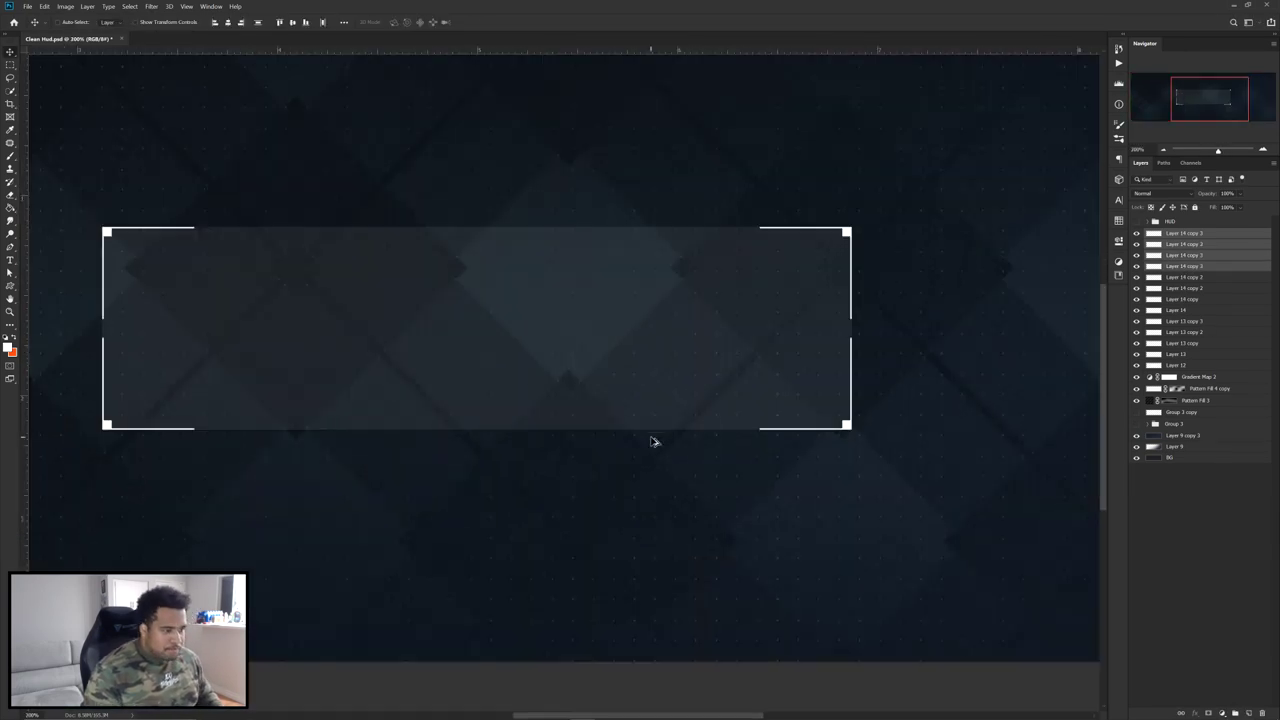
- Group the eight bracket line layers and merge a duplicate of the group into a single layer
{"action": "left_click", "coordinate": [1191, 279], "text": "ctrl"}
{"action": "left_click", "coordinate": [1188, 290], "text": "ctrl"}
{"action": "left_click_drag", "start_coordinate": [885, 294], "coordinate": [816, 357]}
{"action": "key", "text": "ctrl+z"}
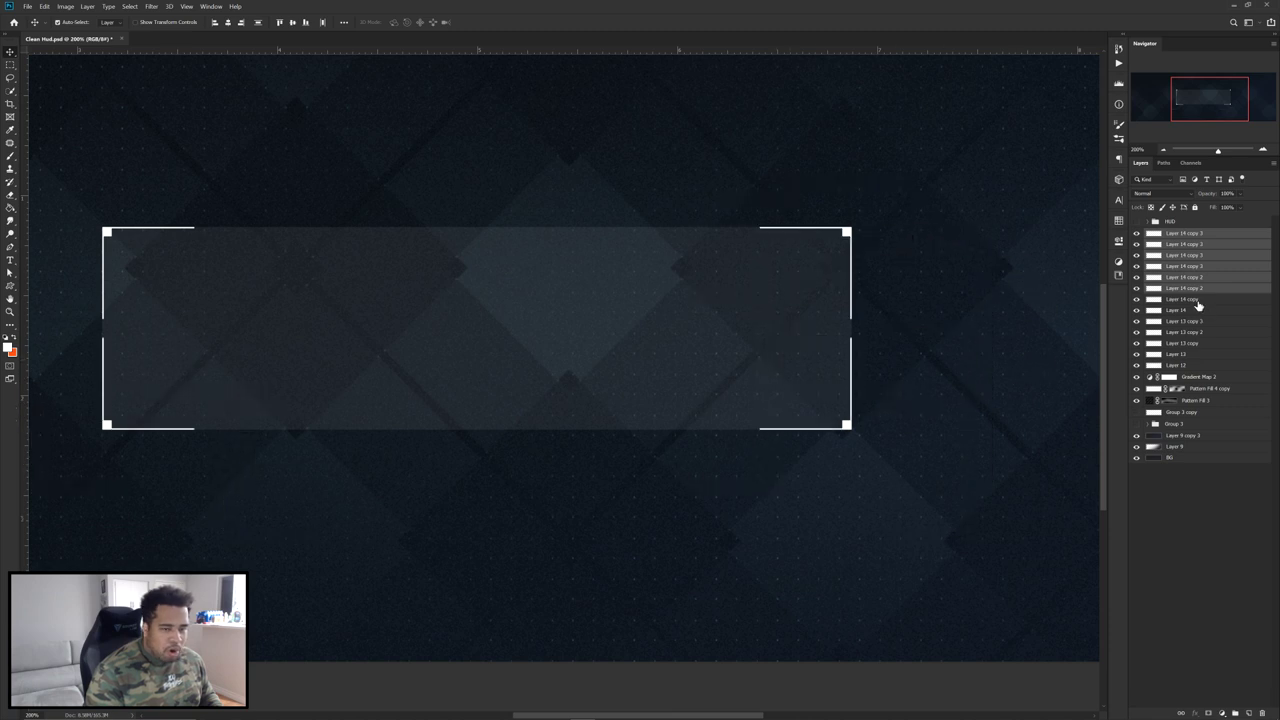
{"action": "left_click", "coordinate": [1195, 299], "text": "shift"}
{"action": "left_click", "coordinate": [1195, 310], "text": "shift"}
{"action": "left_click_drag", "start_coordinate": [818, 300], "coordinate": [857, 289]}
{"action": "key", "text": "ctrl+z"}
{"action": "left_click", "coordinate": [1182, 234]}
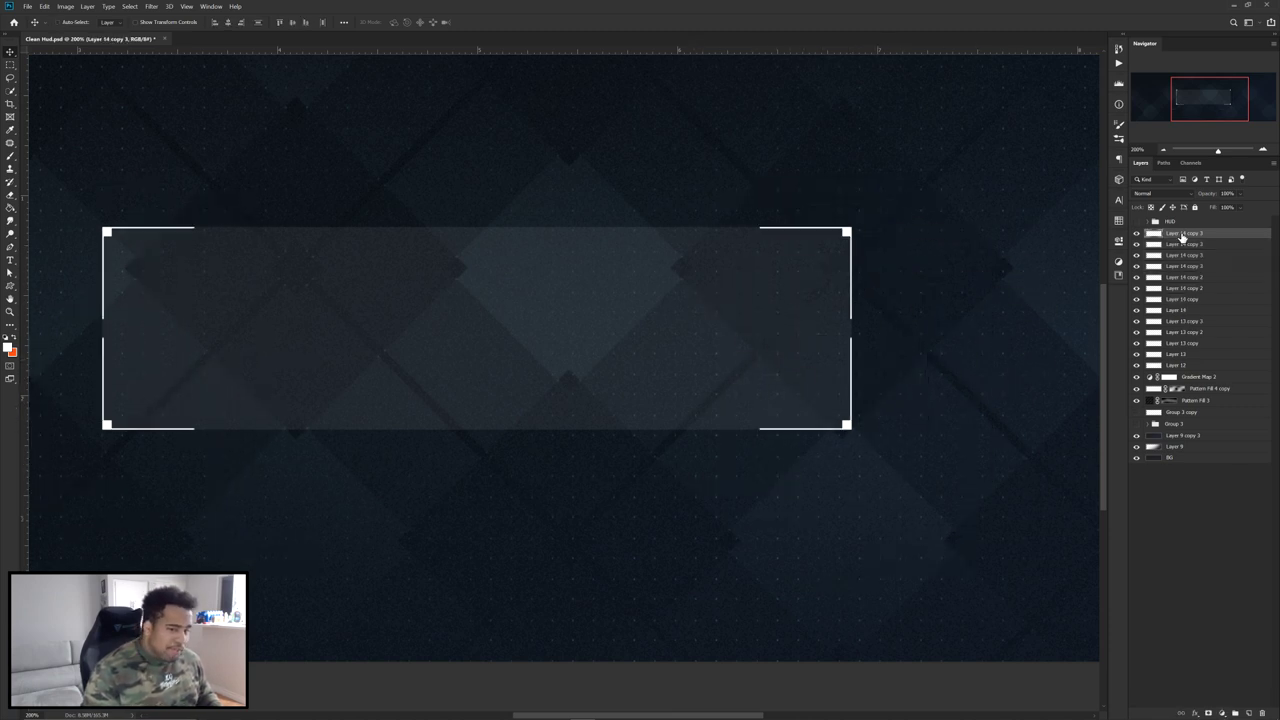
{"action": "left_click", "coordinate": [1187, 311], "text": "shift"}
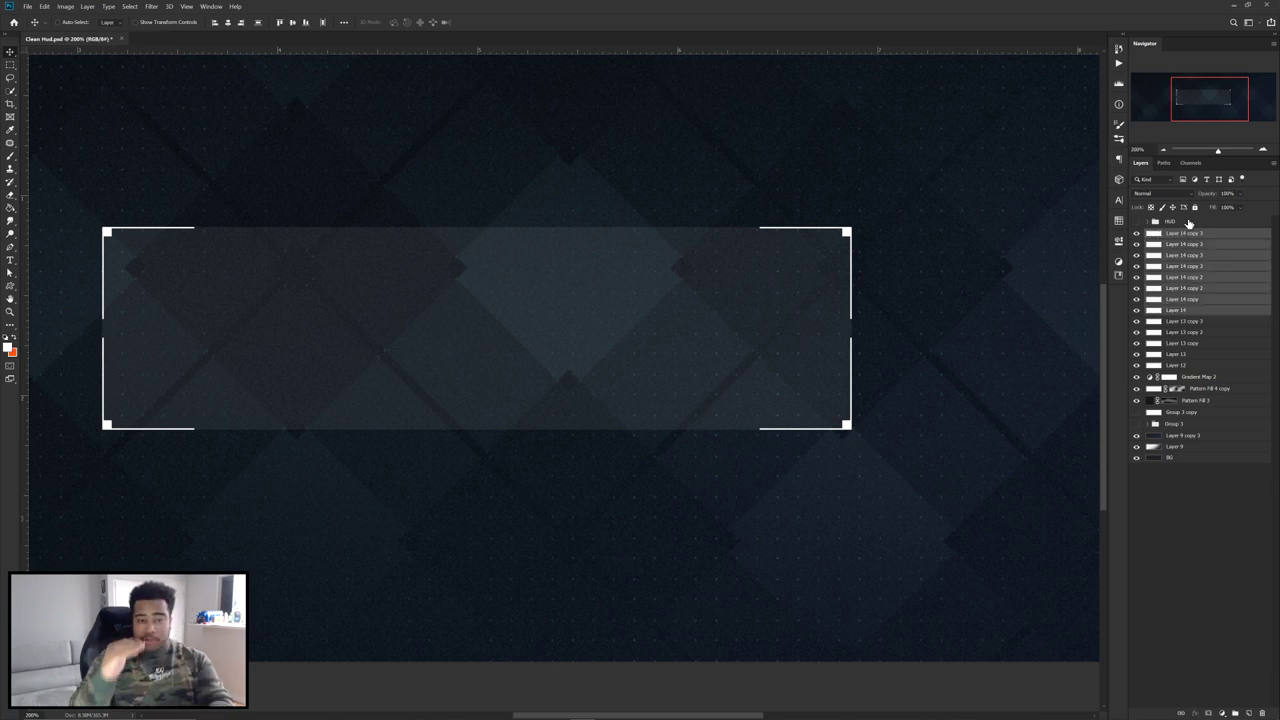
{"action": "key", "text": "ctrl+g"}
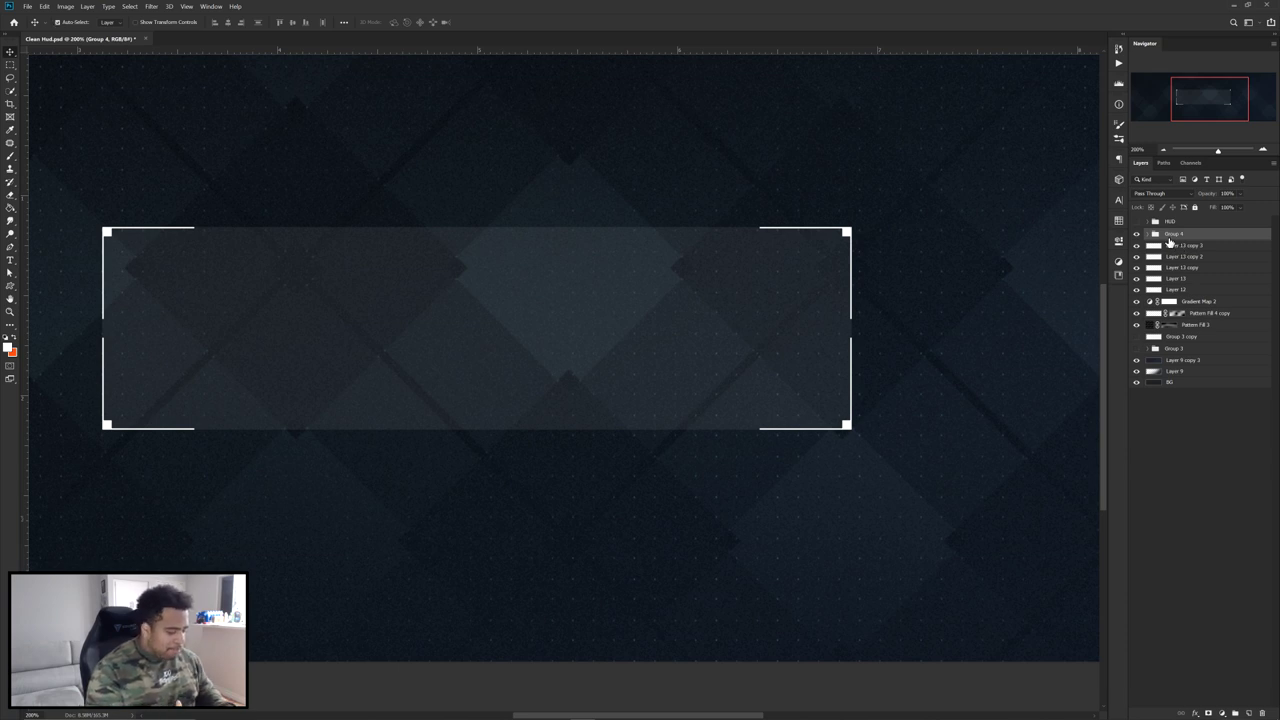
{"action": "key", "text": "ctrl+j"}
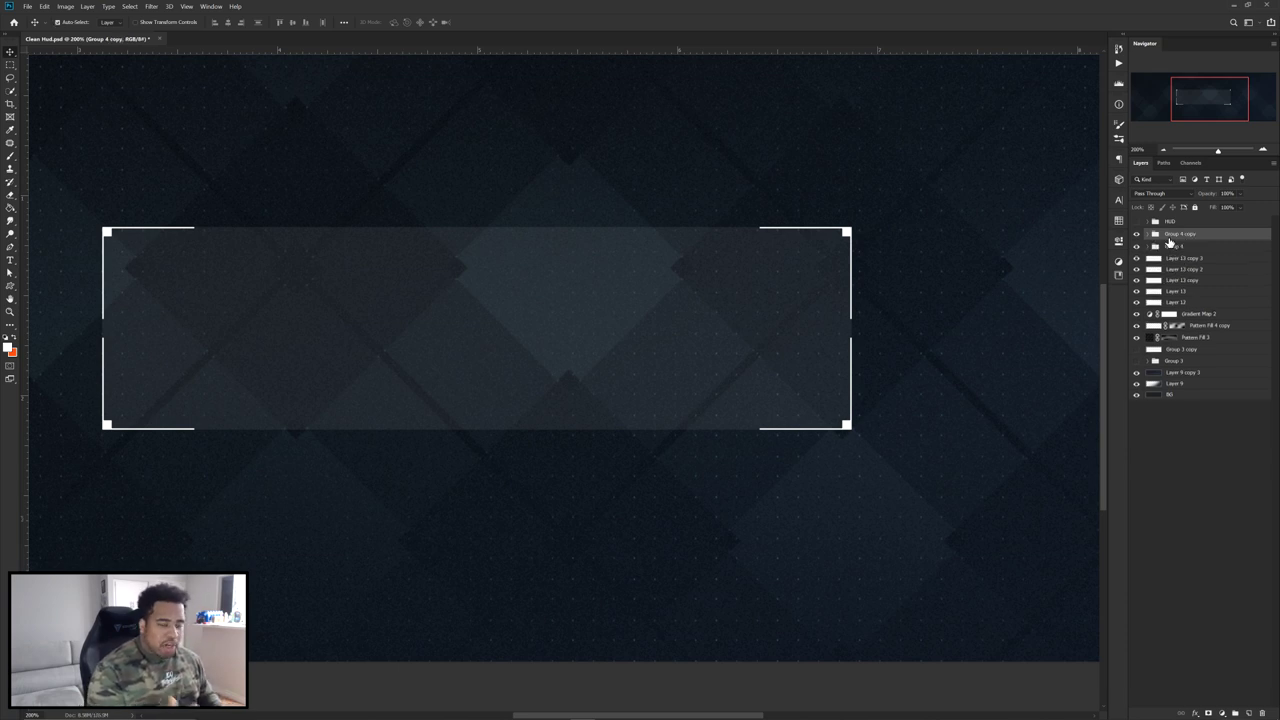
{"action": "key", "text": "ctrl+e"}
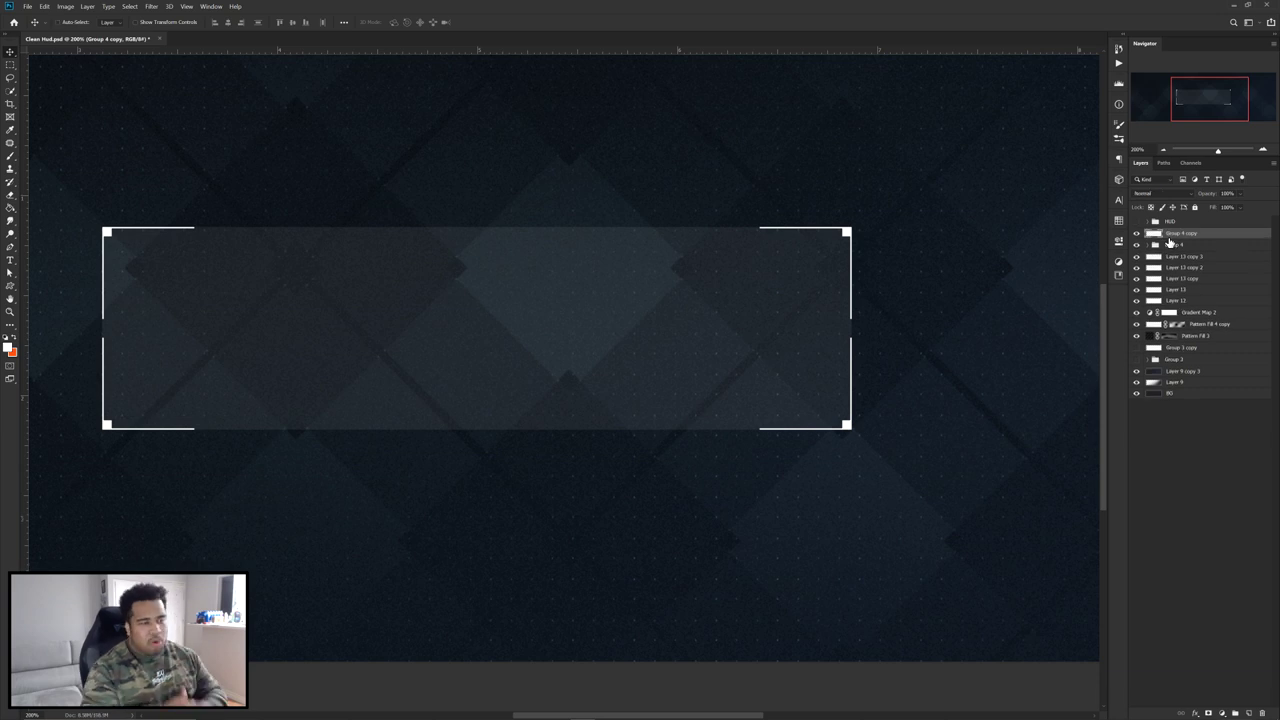
- On the merged bracket layer, delete the middle of both side lines symmetrically about the horizontal centre guide to shorten the vertical arms
{"action": "key", "text": "m"}
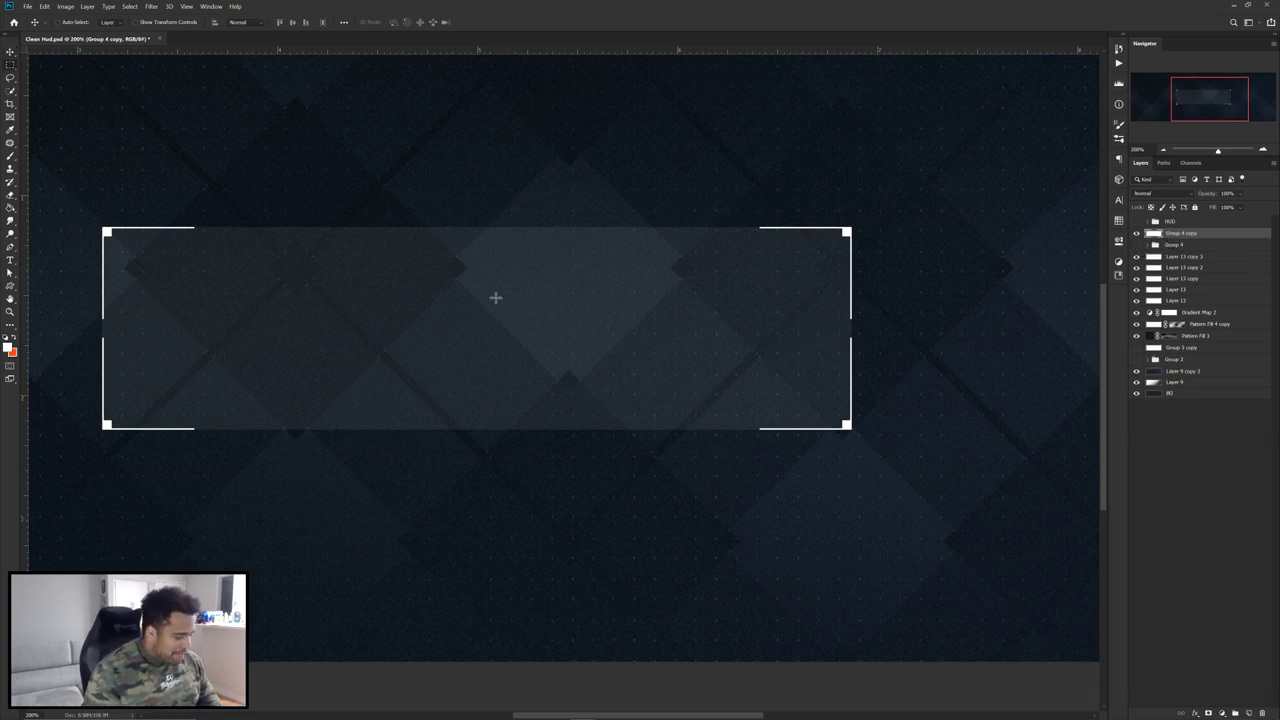
{"action": "key", "text": "ctrl+;"}
{"action": "left_click_drag", "start_coordinate": [477, 328], "coordinate": [934, 372]}
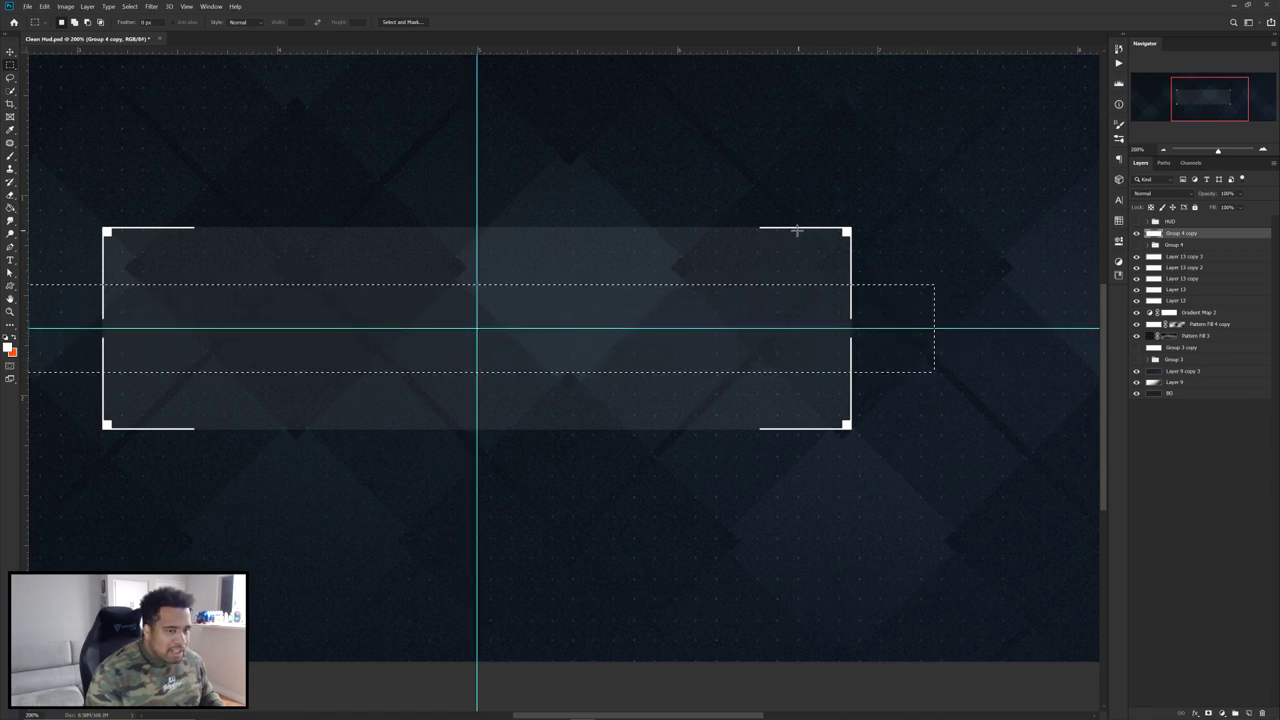
{"action": "key", "text": "Delete"}
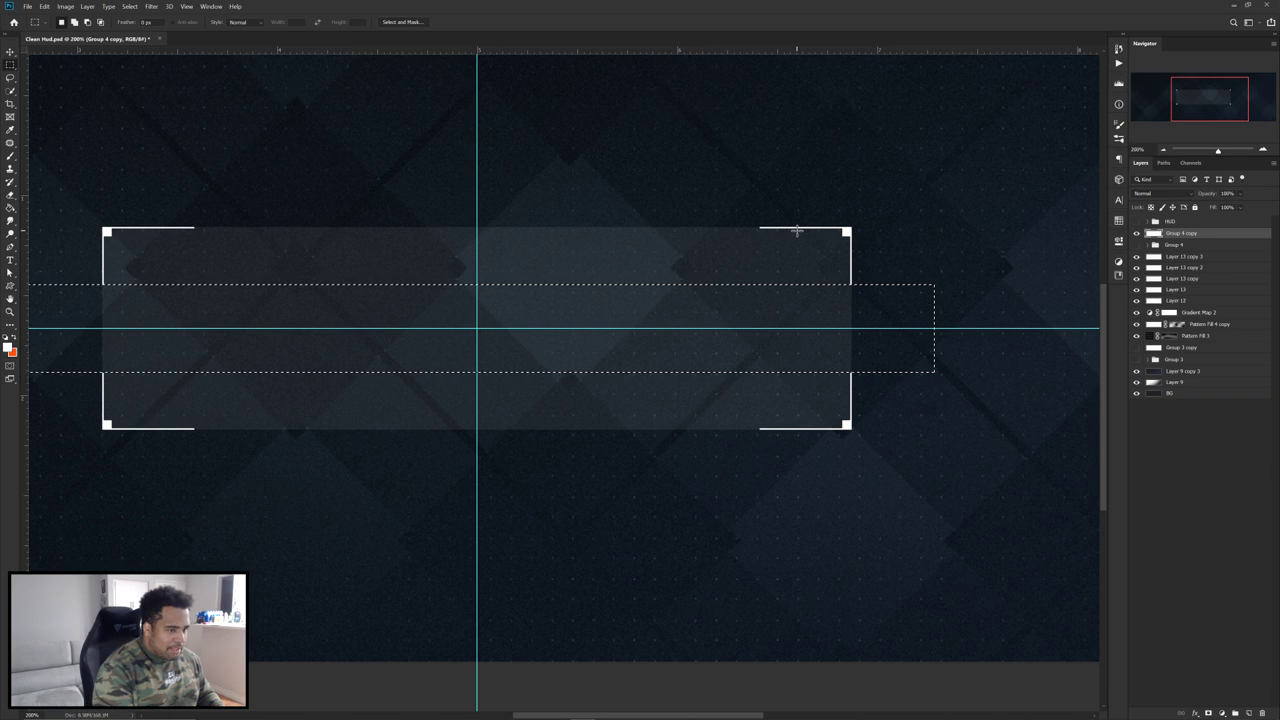
{"action": "key", "text": "ctrl+d"}
{"action": "key", "text": "ctrl+semicolon"}
{"action": "key", "text": "v"}
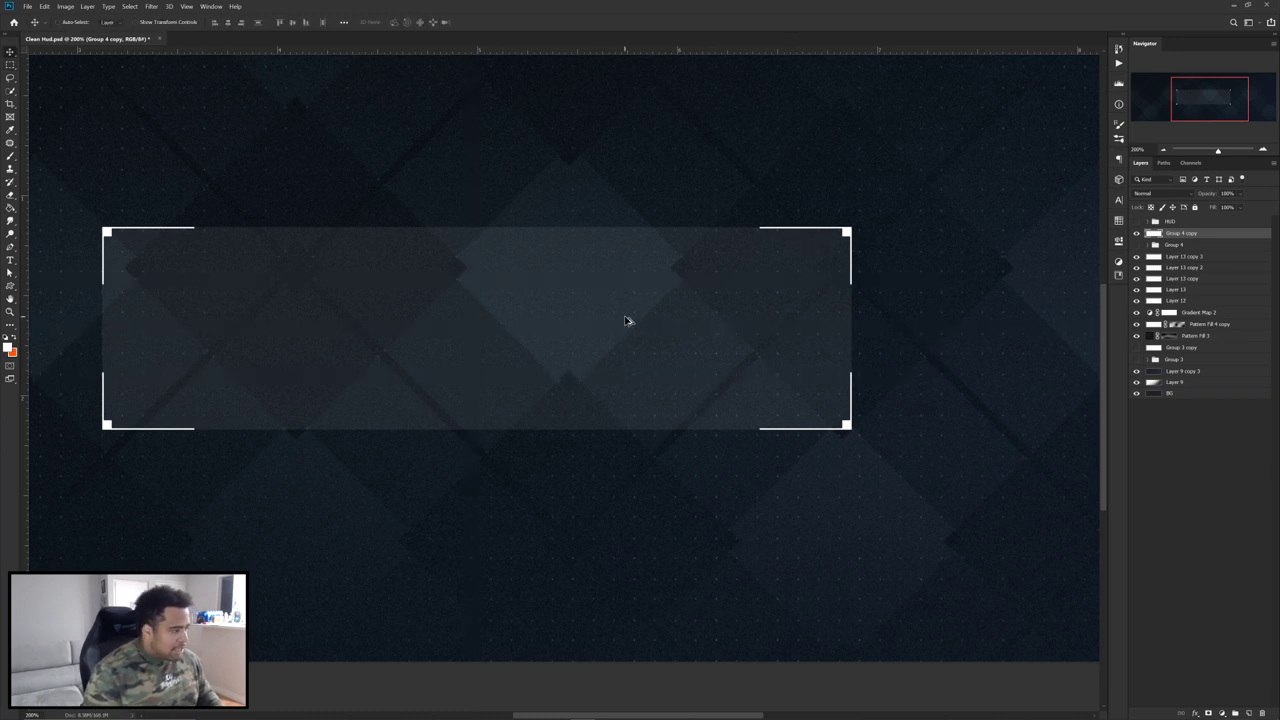
{"action": "scroll", "coordinate": [636, 322], "scroll_direction": "down", "scroll_amount": 2}
{"action": "scroll", "coordinate": [630, 368], "scroll_direction": "up", "scroll_amount": 2}
{"action": "left_click_drag", "start_coordinate": [628, 361], "coordinate": [717, 309]}
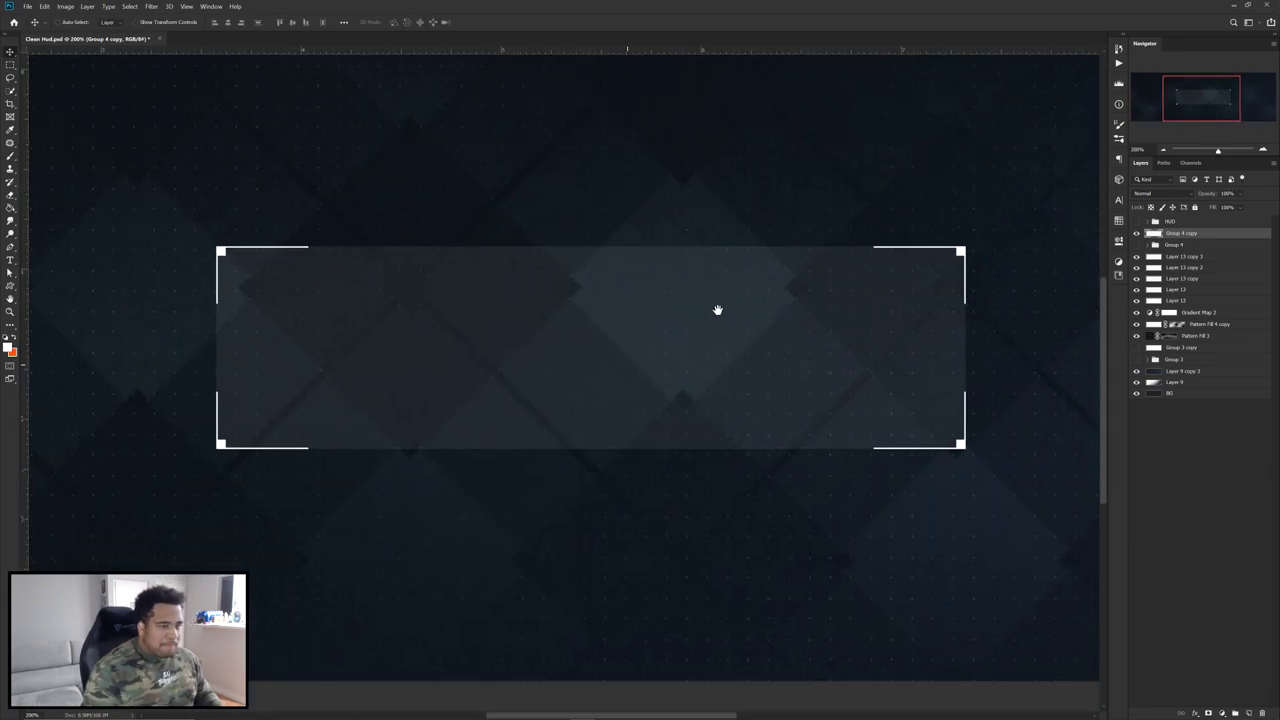
- Group the shortened bracket layer together with the four corner square layers
{"action": "left_click", "coordinate": [1135, 237]}
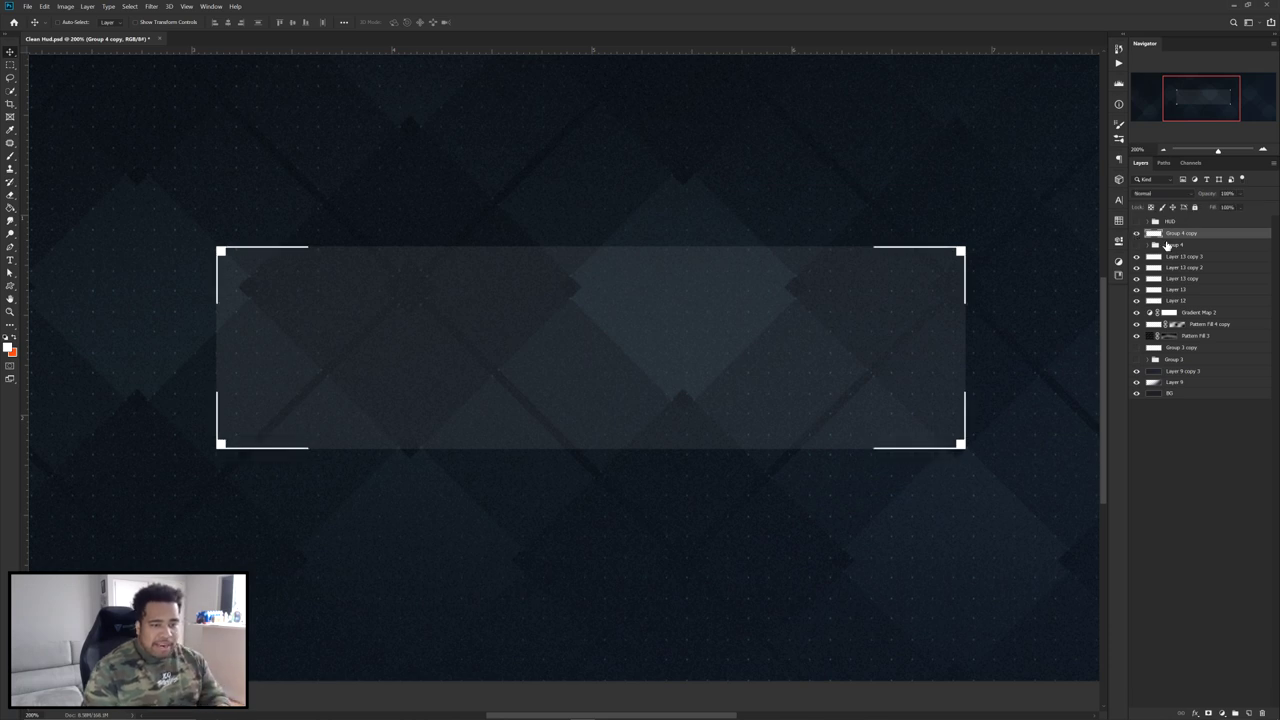
{"action": "left_click", "coordinate": [1184, 258], "text": "ctrl"}
{"action": "left_click", "coordinate": [1185, 269], "text": "ctrl"}
{"action": "left_click", "coordinate": [1185, 280], "text": "ctrl"}
{"action": "left_click", "coordinate": [1184, 291], "text": "ctrl"}
{"action": "left_click", "coordinate": [1184, 302], "text": "ctrl"}
{"action": "left_click_drag", "start_coordinate": [917, 340], "coordinate": [846, 194]}
{"action": "key", "text": "ctrl+z"}
{"action": "left_click", "coordinate": [1180, 301], "text": "ctrl"}
{"action": "key", "text": "ctrl+z"}
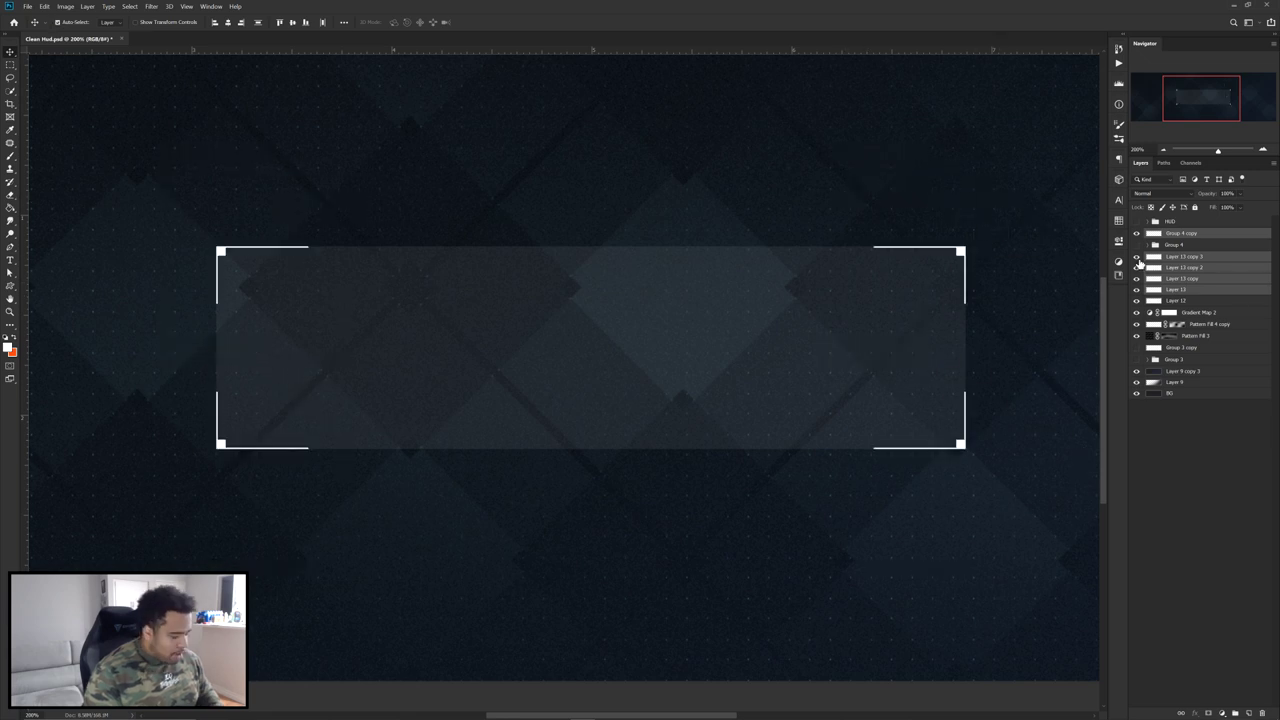
{"action": "key", "text": "ctrl+g"}
- Merge a duplicate of the bracket-and-squares group into a single layer and hide the original group
{"action": "key", "text": "ctrl+j"}
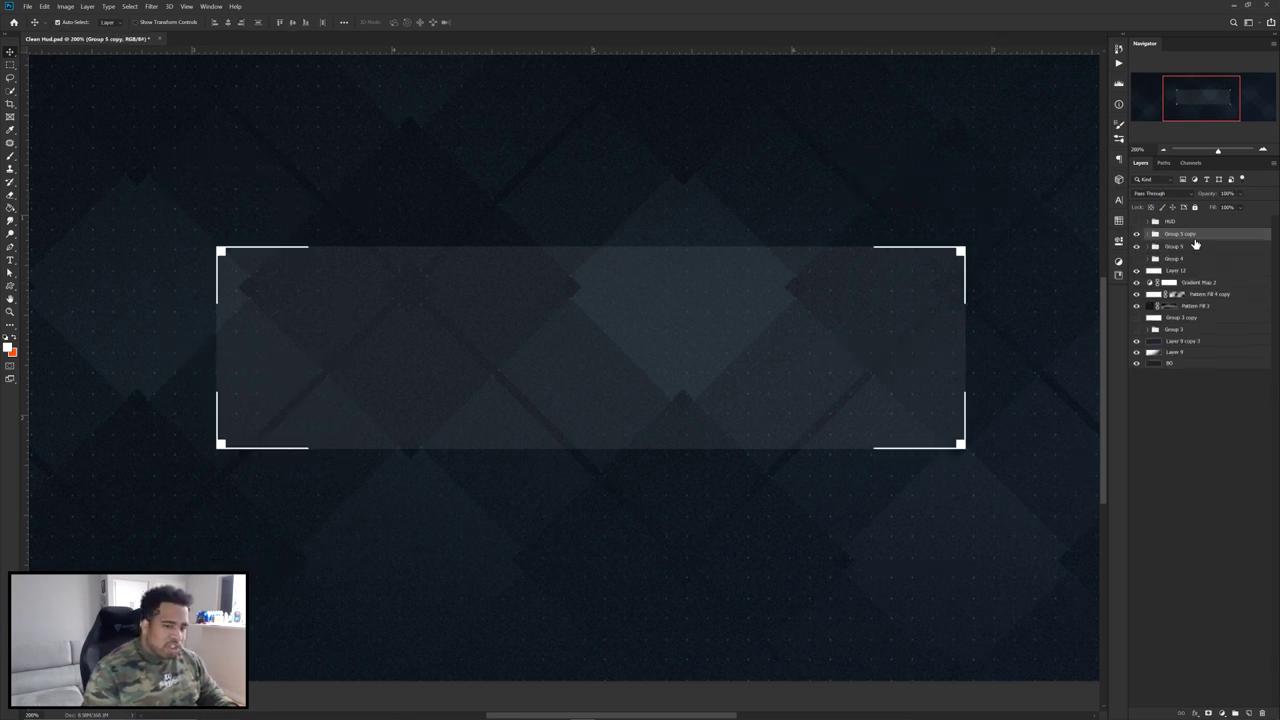
{"action": "key", "text": "ctrl+e"}
{"action": "left_click_drag", "start_coordinate": [964, 247], "coordinate": [935, 281]}
{"action": "key", "text": "ctrl+z"}
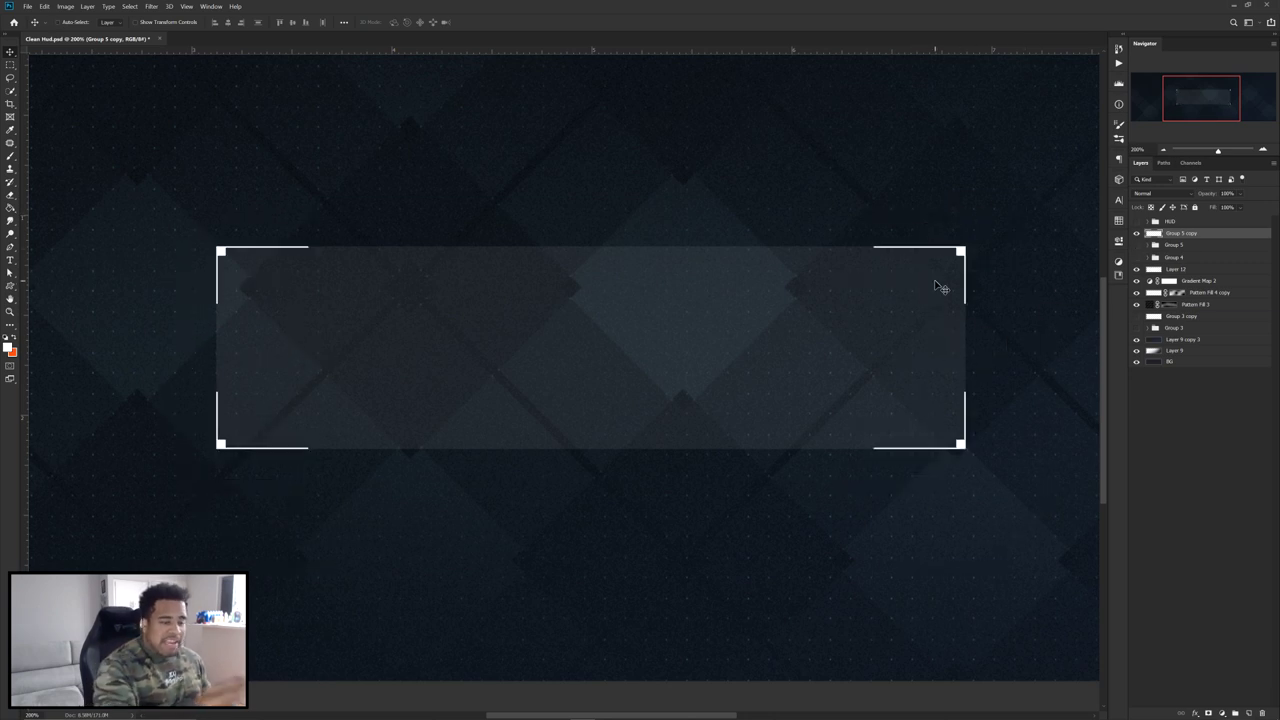
- Add an orange (#f14b11) Color Overlay at 100% opacity to the merged corner bracket layer
{"action": "double_click", "coordinate": [1211, 240]}
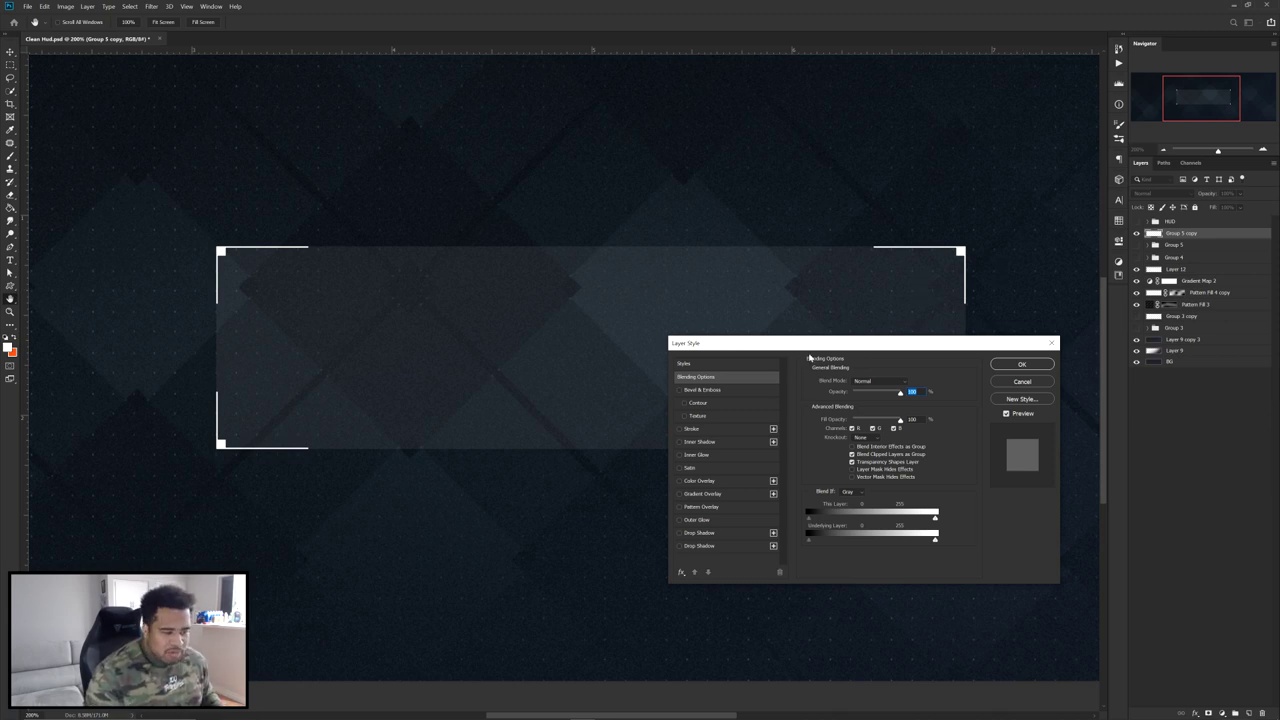
{"action": "left_click", "coordinate": [698, 481]}
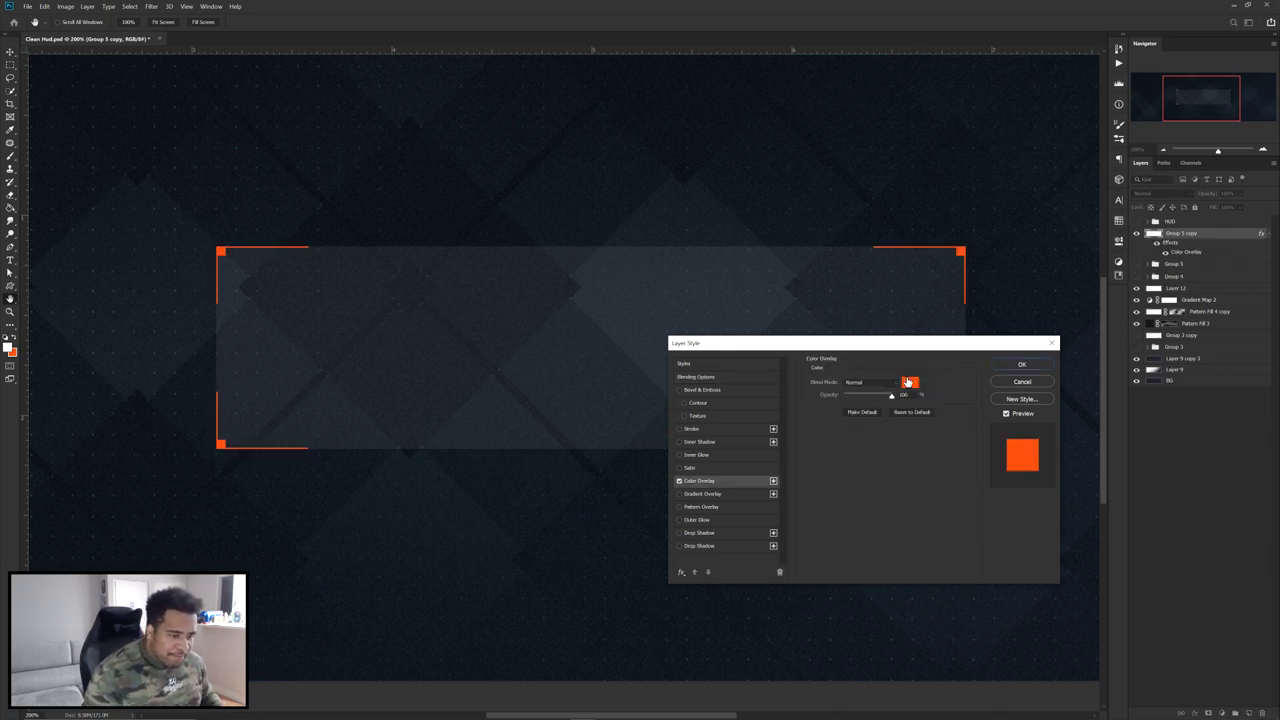
{"action": "left_click", "coordinate": [908, 382]}
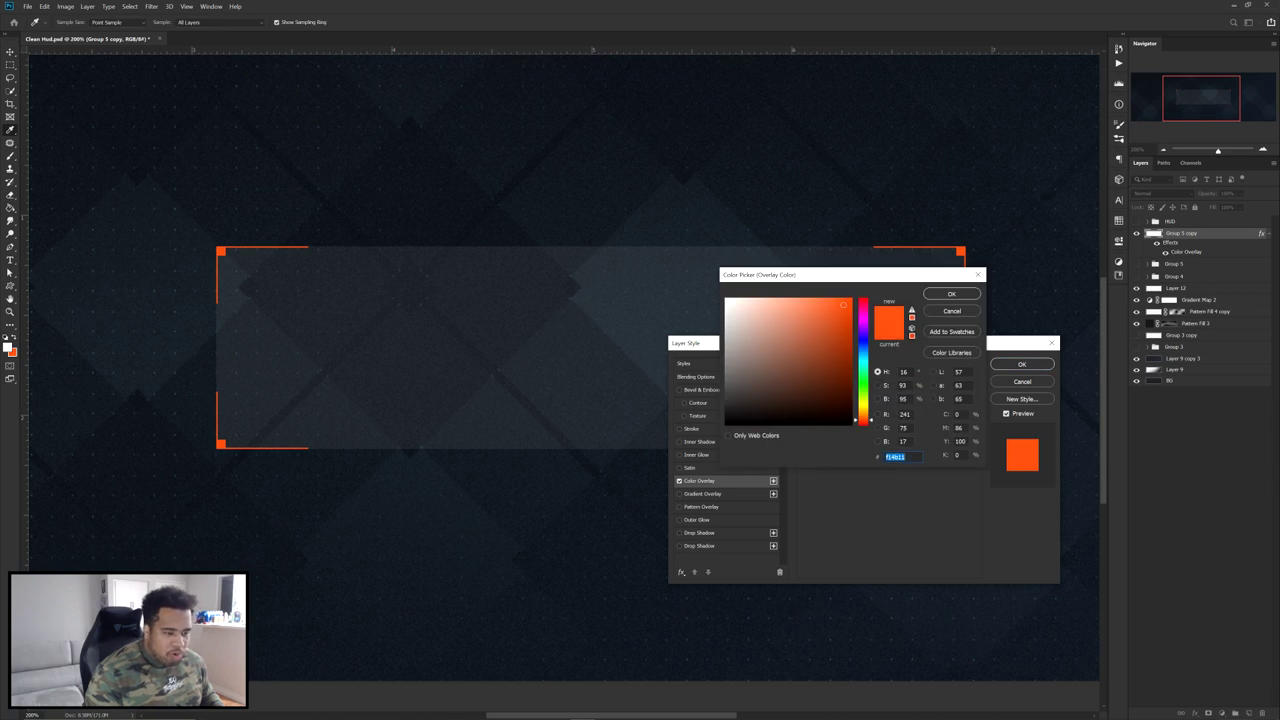
{"action": "left_click", "coordinate": [952, 294]}
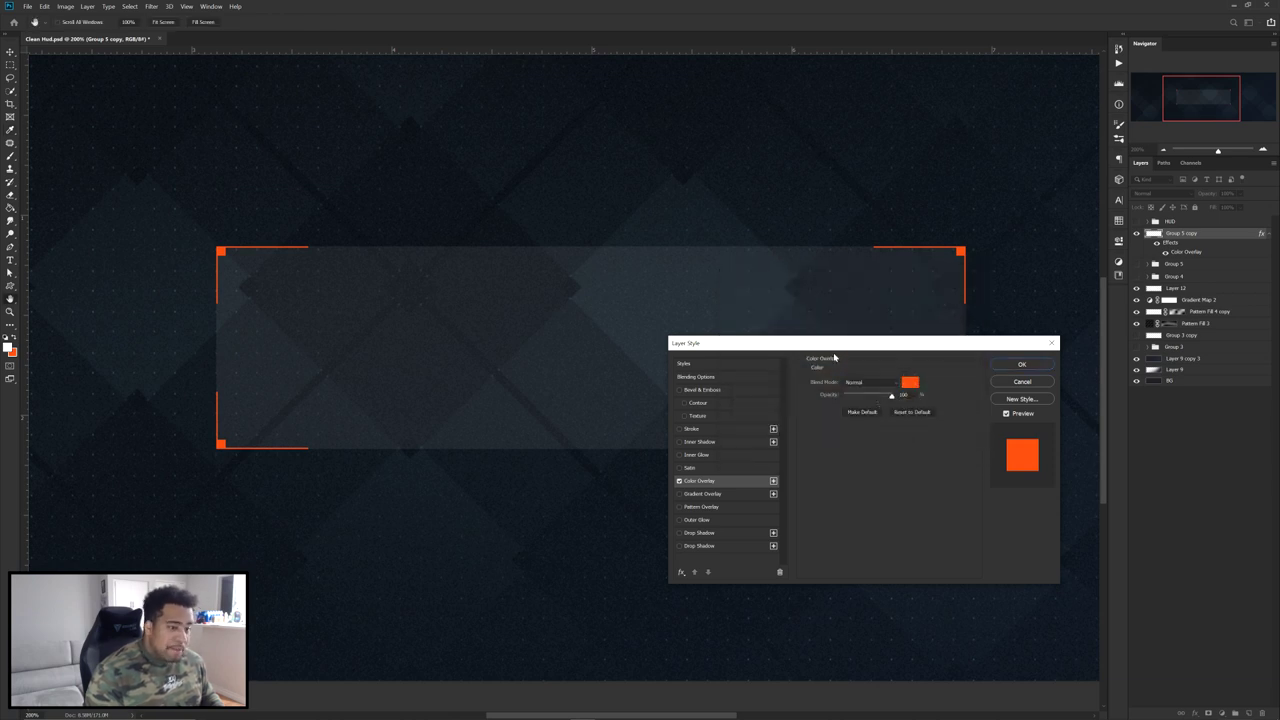
{"action": "left_click", "coordinate": [1019, 365]}
{"action": "scroll", "coordinate": [781, 369], "scroll_direction": "down", "scroll_amount": 2}
{"action": "scroll", "coordinate": [771, 369], "scroll_direction": "up", "scroll_amount": 3}
{"action": "left_click_drag", "start_coordinate": [626, 347], "coordinate": [698, 437]}
{"action": "left_click_drag", "start_coordinate": [575, 380], "coordinate": [778, 370]}
{"action": "key", "text": "ctrl+z"}
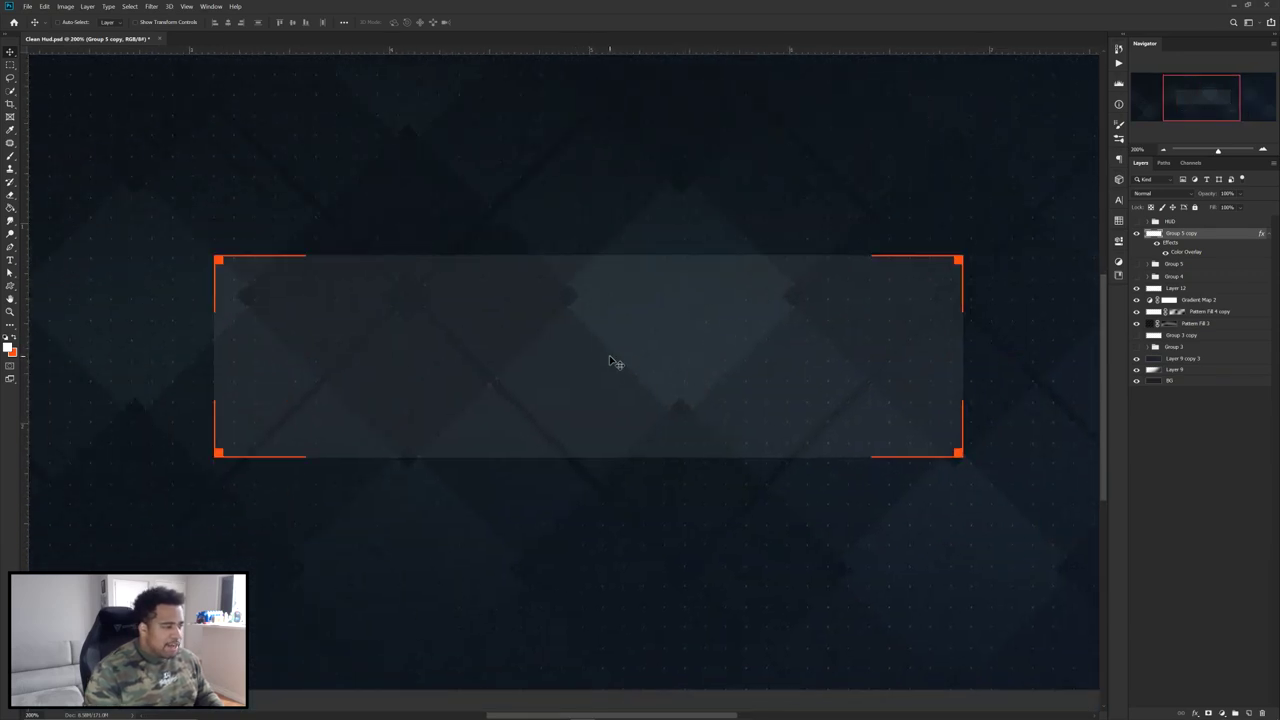
- Add the title text "clean hud" inside the translucent rectangle and scale it up
{"action": "key", "text": "t"}
{"action": "left_click", "coordinate": [578, 361]}
{"action": "type", "text": "CLean hud"}
{"action": "key", "text": "ctrl+Return"}
{"action": "key", "text": "ctrl+t"}
{"action": "left_click_drag", "start_coordinate": [838, 346], "coordinate": [920, 344]}
{"action": "key", "text": "Return"}
- Change the title to a wide bold sans-serif font and centre it in the translucent rectangle
{"action": "left_click", "coordinate": [1118, 200]}
{"action": "left_click", "coordinate": [1058, 215]}
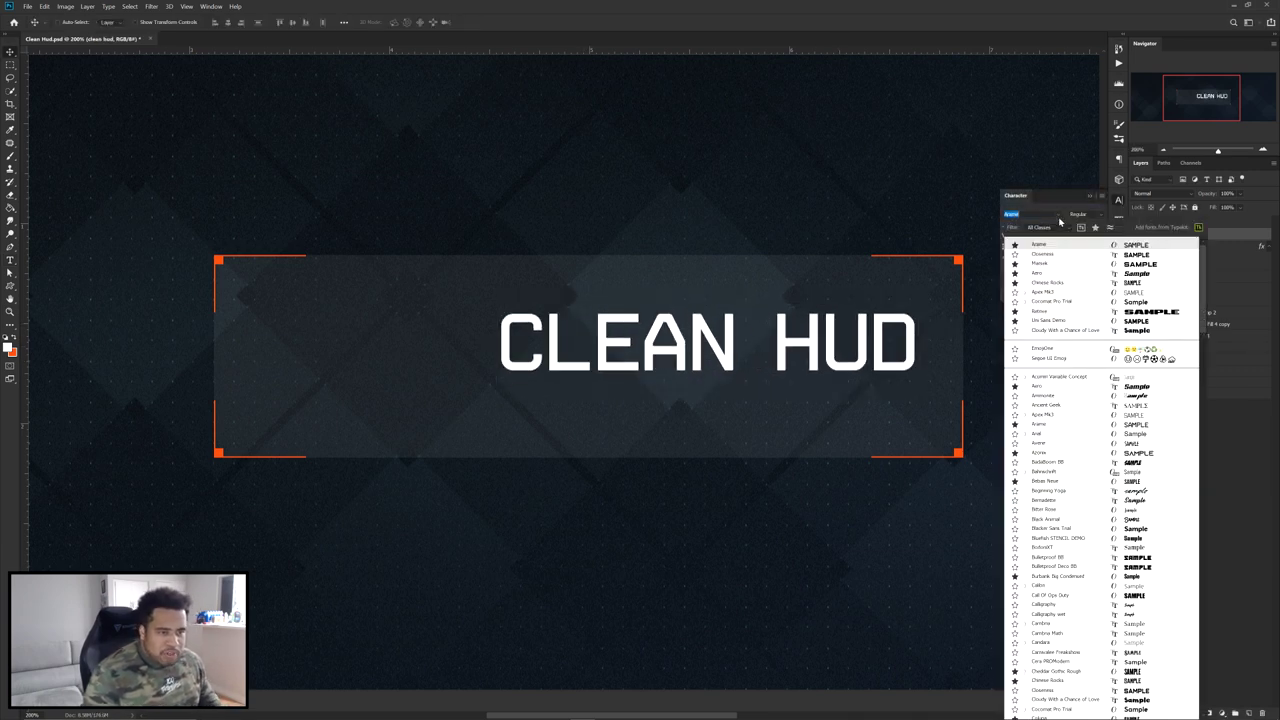
{"action": "left_click", "coordinate": [1052, 263]}
{"action": "left_click_drag", "start_coordinate": [738, 344], "coordinate": [551, 358]}
- Colour the word HUD in the title with the orange sampled from the corner bracket
{"action": "key", "text": "t"}
{"action": "double_click", "coordinate": [680, 345]}
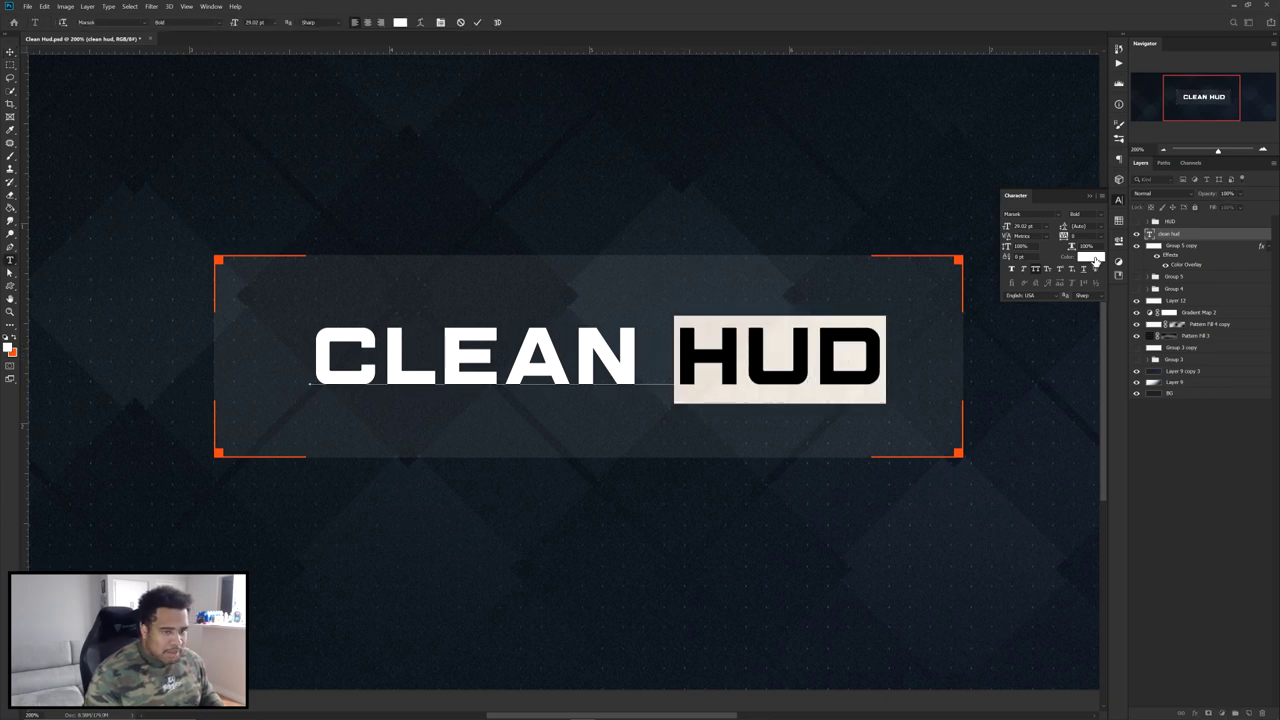
{"action": "left_click", "coordinate": [1094, 256]}
{"action": "left_click", "coordinate": [960, 260]}
{"action": "left_click", "coordinate": [962, 297]}
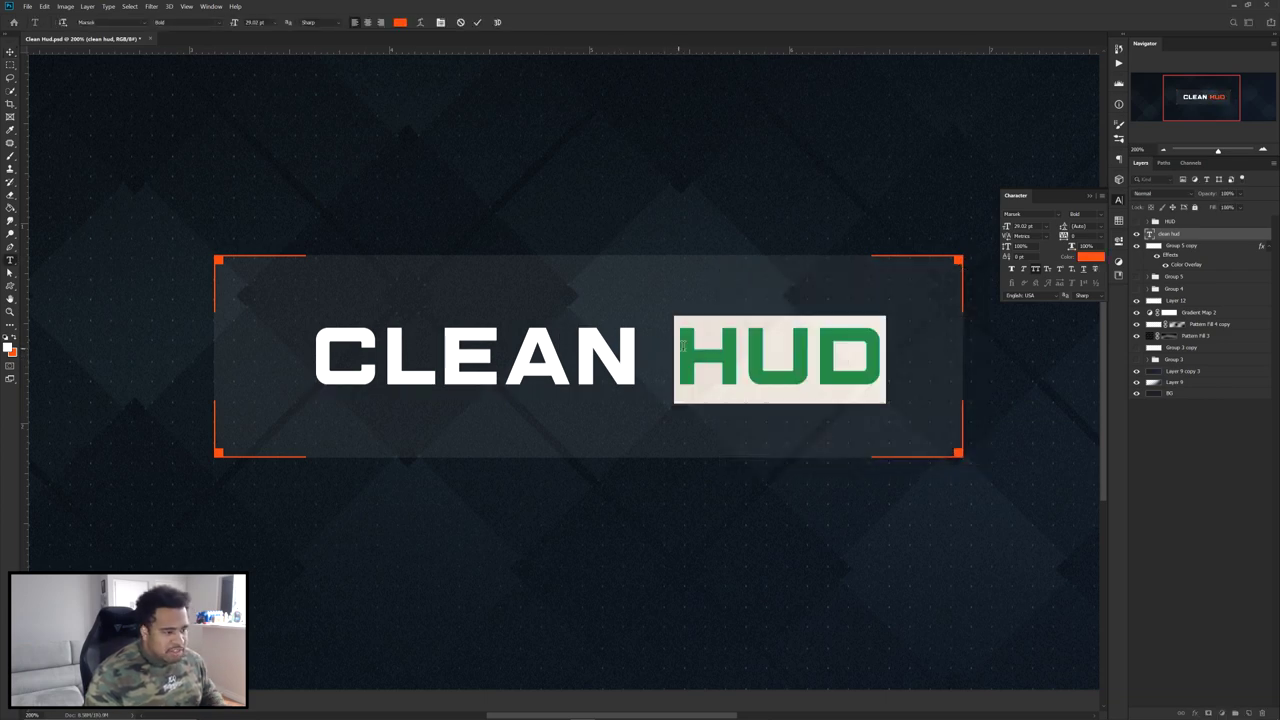
{"action": "left_click", "coordinate": [477, 23]}
- Scale the whole title up slightly while keeping it centred in the box
{"action": "key", "text": "ctrl+t"}
{"action": "mouse_move", "coordinate": [888, 359]}
{"action": "left_mouse_down"}
{"action": "mouse_move", "coordinate": [914, 346]}
{"action": "mouse_move", "coordinate": [900, 350]}
{"action": "left_mouse_up"}
{"action": "key", "text": "Return"}
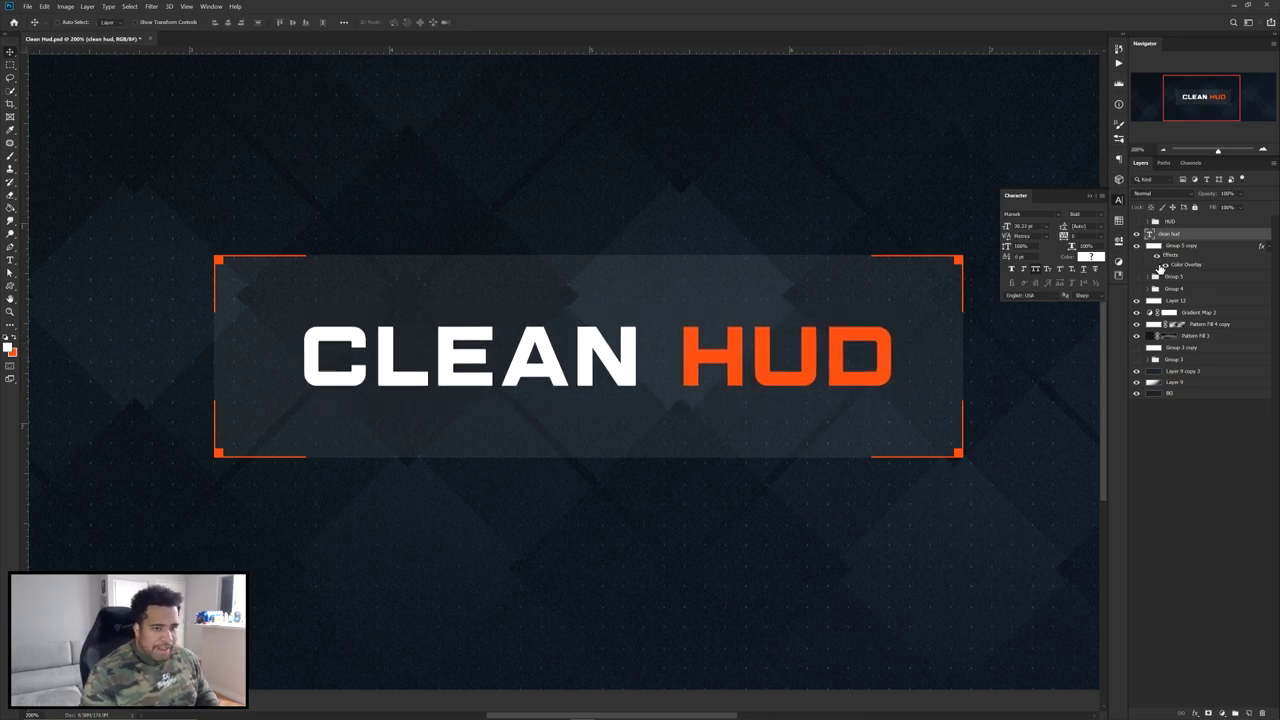
- Duplicate the unmerged white bracket group together with the translucent rectangle layer, placing both copies directly beneath the original rectangle layer
{"action": "left_click", "coordinate": [1188, 279]}
{"action": "left_click_drag", "start_coordinate": [856, 334], "coordinate": [815, 164]}
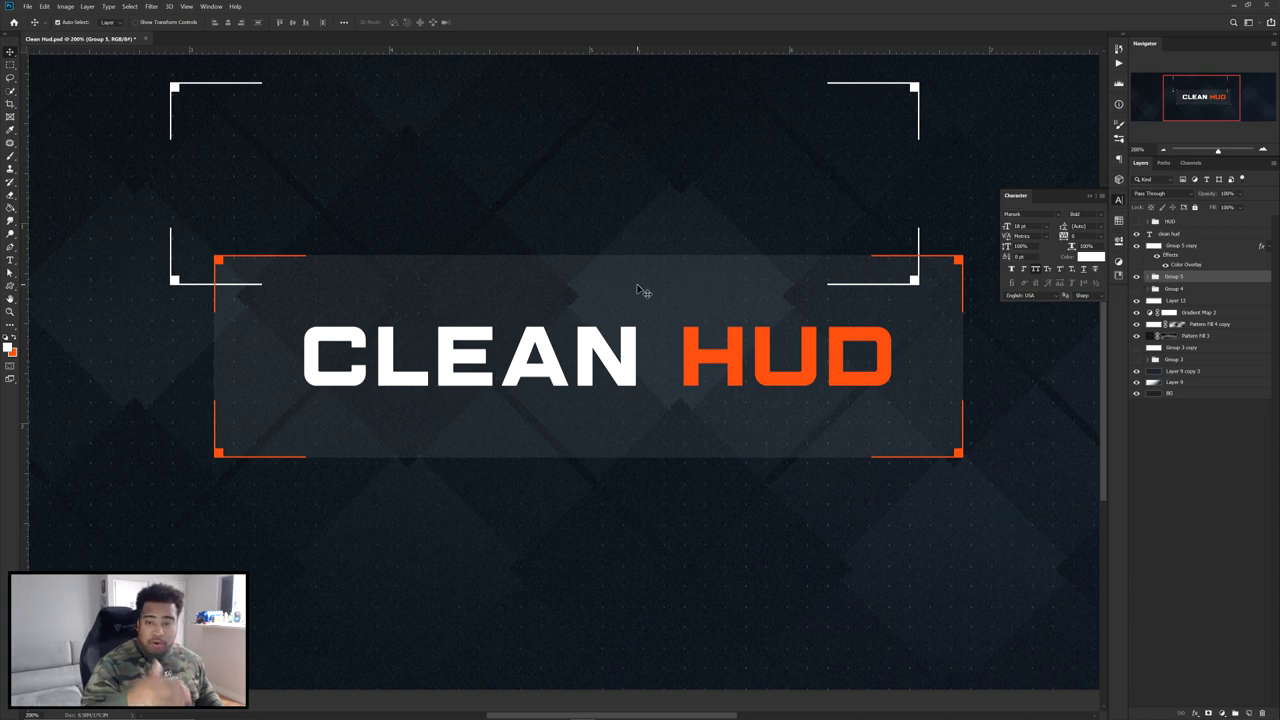
{"action": "key", "text": "ctrl+z"}
{"action": "left_click", "coordinate": [1176, 301]}
{"action": "left_click_drag", "start_coordinate": [776, 355], "coordinate": [698, 162]}
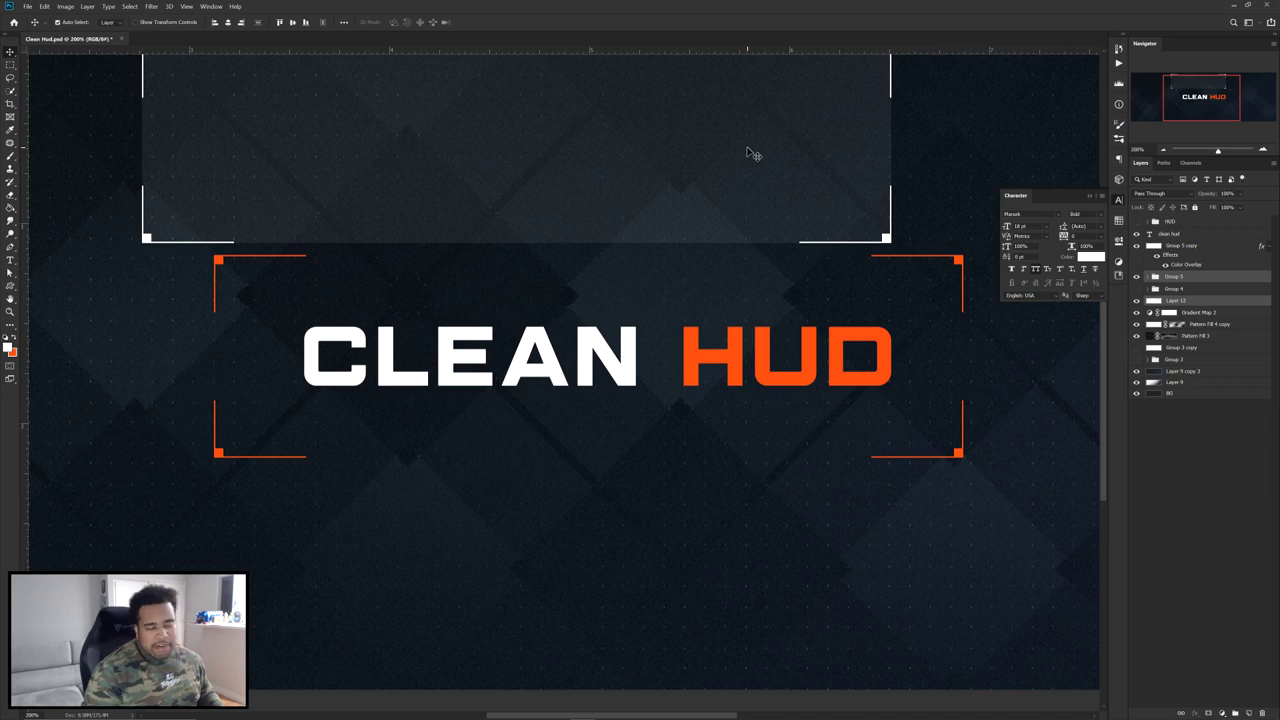
{"action": "key", "text": "ctrl+z"}
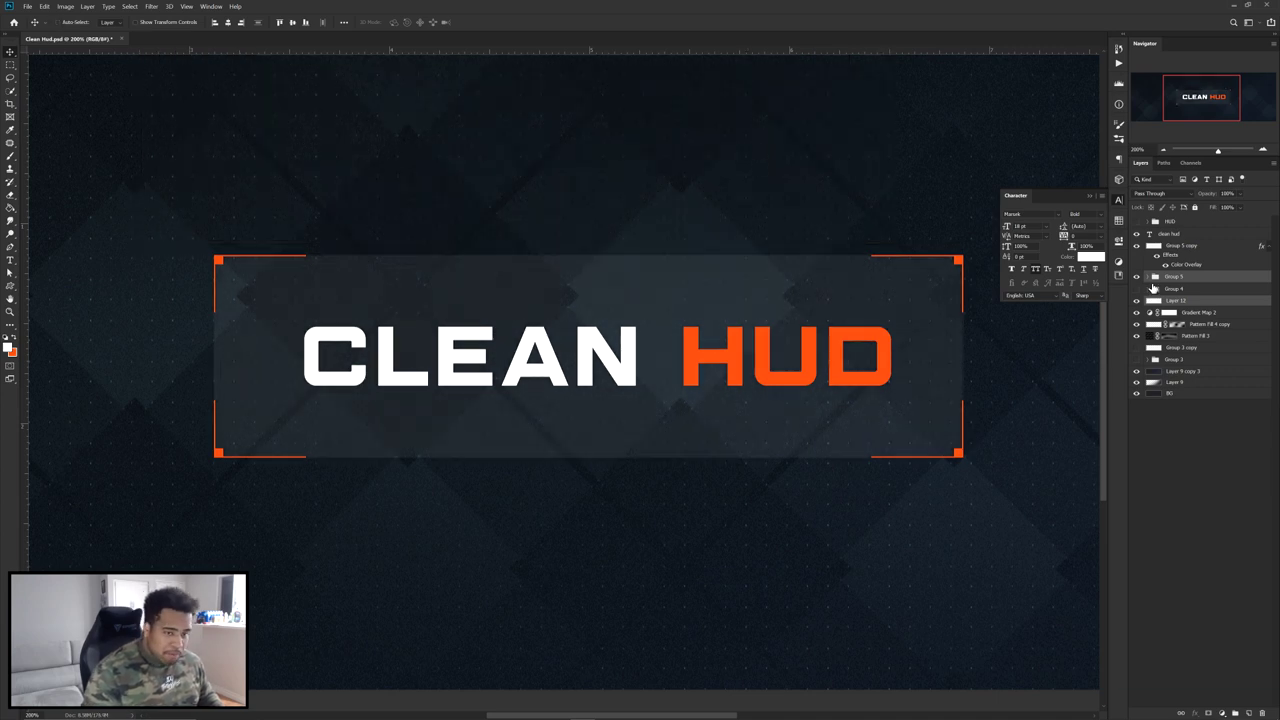
{"action": "left_click", "coordinate": [1137, 279]}
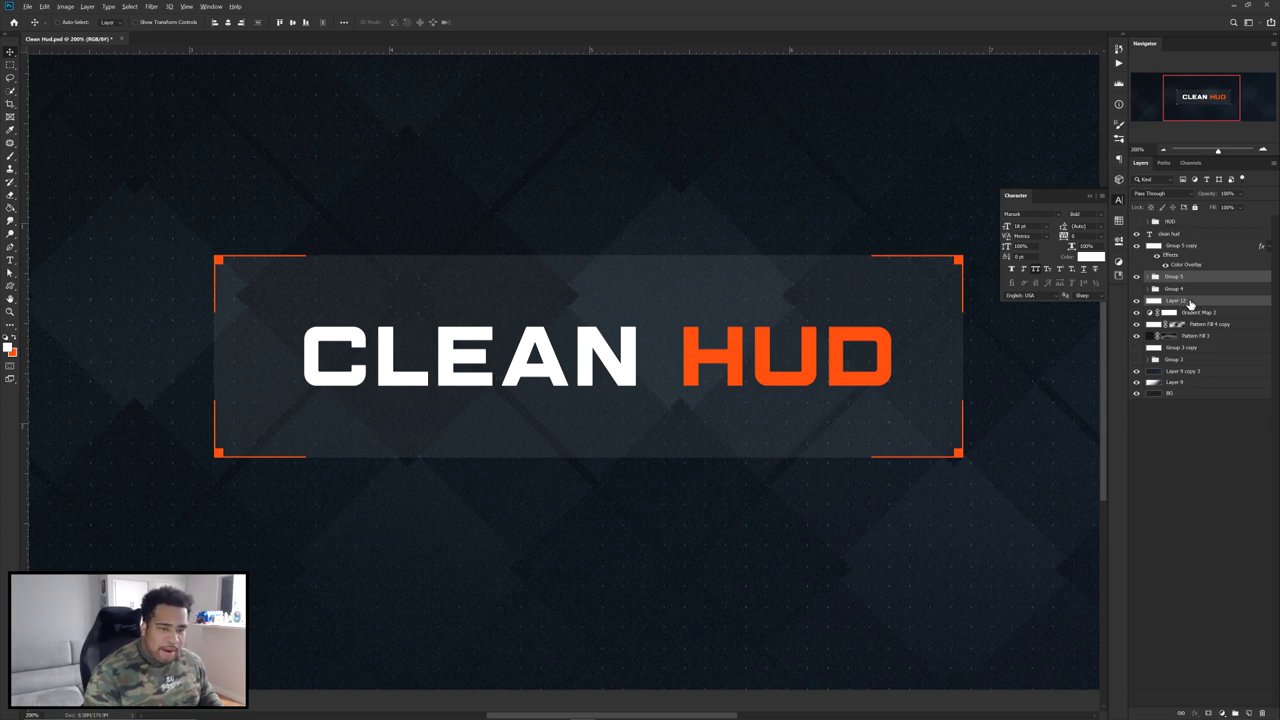
{"action": "left_click_drag", "start_coordinate": [1208, 304], "coordinate": [1195, 313]}
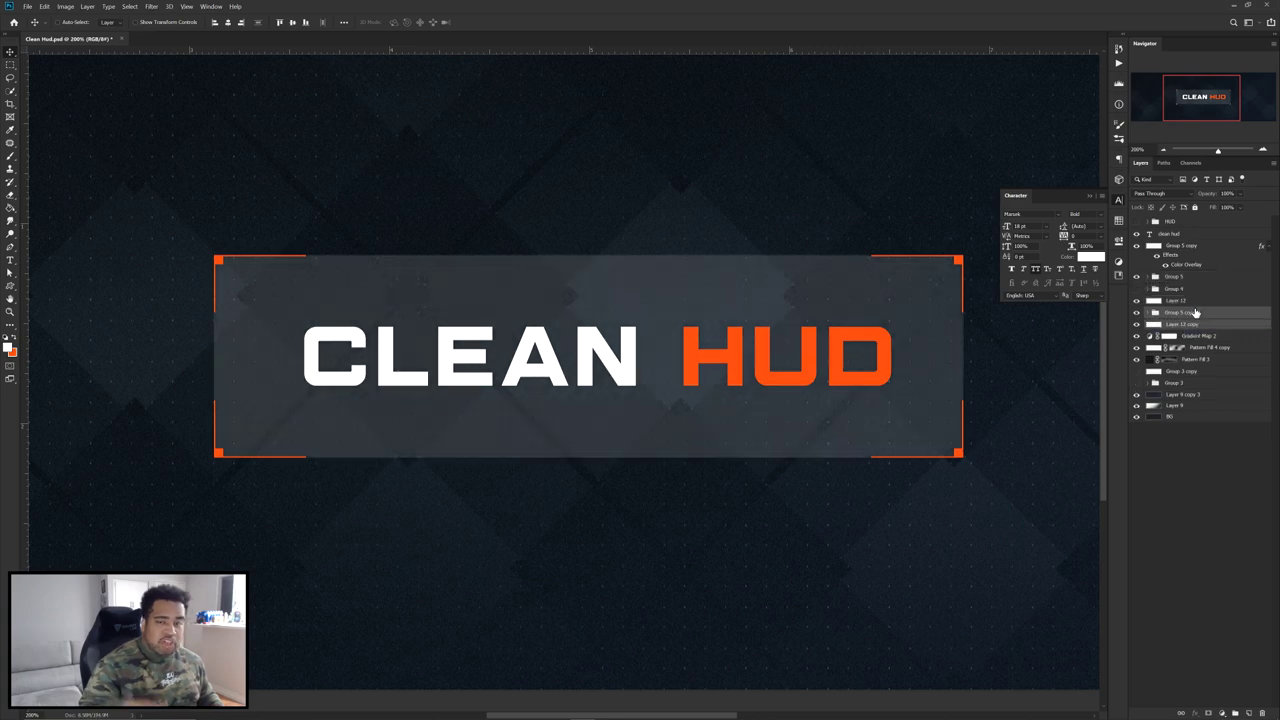
{"action": "left_click_drag", "start_coordinate": [890, 281], "coordinate": [736, 67]}
{"action": "key", "text": "ctrl+z"}
- Mark the hidden original bracket group, Group 5, with the orange layer colour label
{"action": "right_click", "coordinate": [1137, 282]}
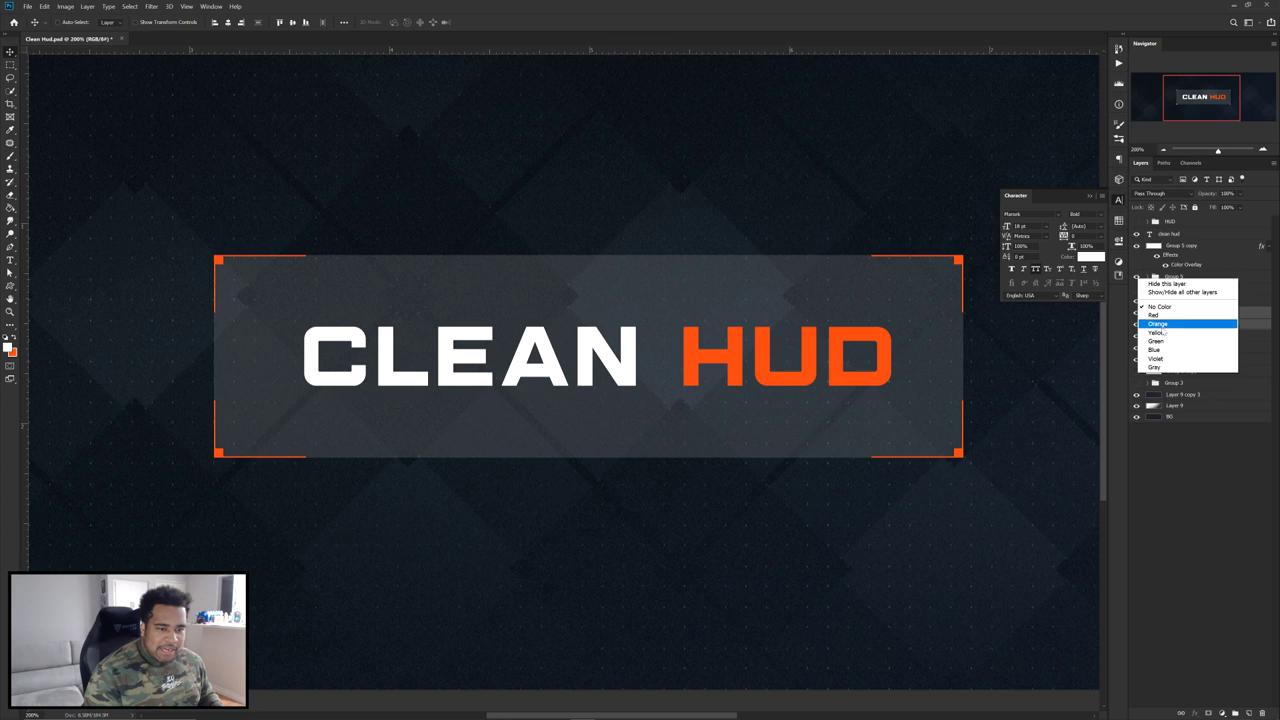
{"action": "left_click", "coordinate": [1170, 323]}
{"action": "left_click", "coordinate": [1181, 323]}
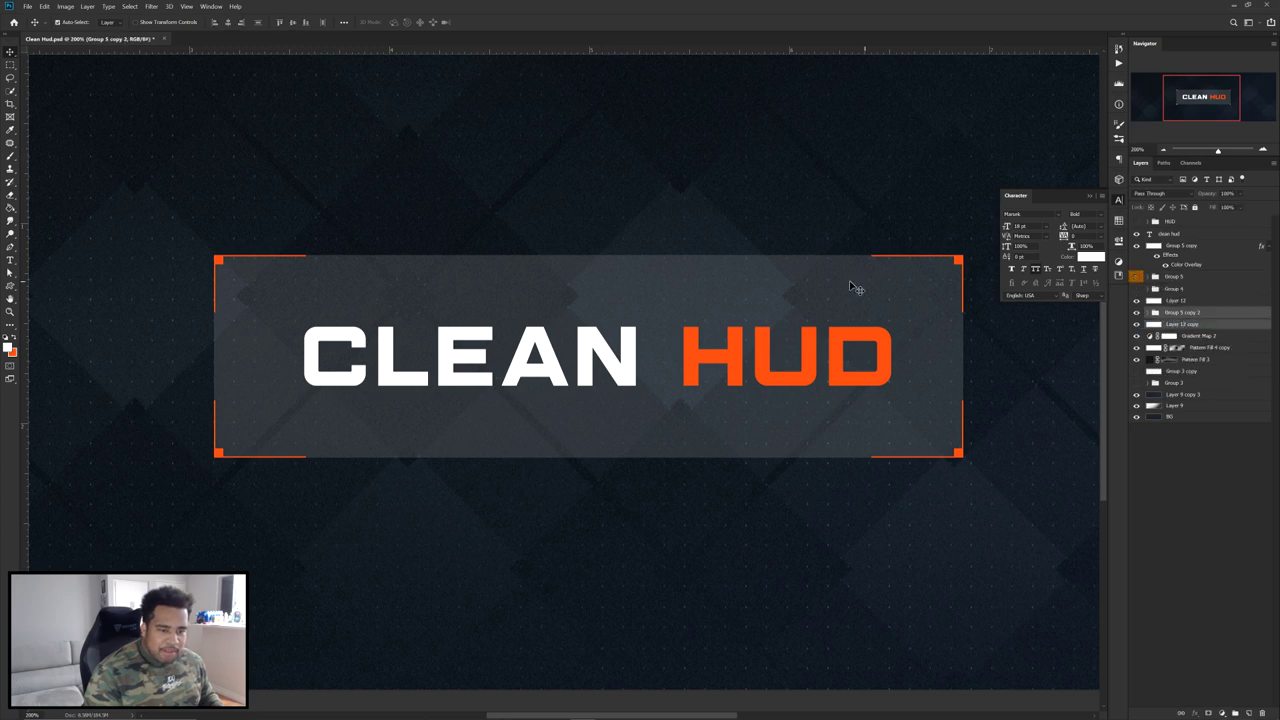
- Move the duplicated rectangle and white brackets below the title box, shrink them into a small bar and align it with the title box's left edge
{"action": "left_click_drag", "start_coordinate": [886, 286], "coordinate": [829, 486]}
{"action": "scroll", "coordinate": [829, 486], "scroll_direction": "down", "scroll_amount": 3}
{"action": "left_click_drag", "start_coordinate": [711, 307], "coordinate": [766, 306]}
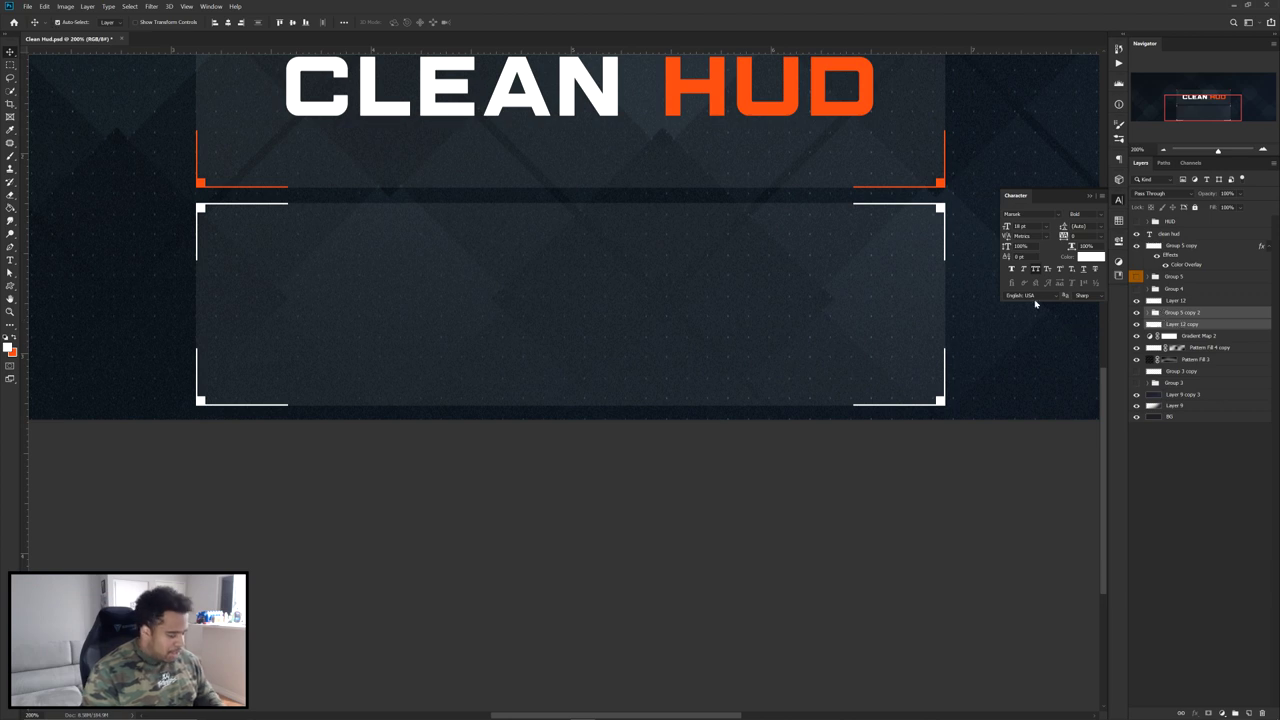
{"action": "key", "text": "ctrl+t"}
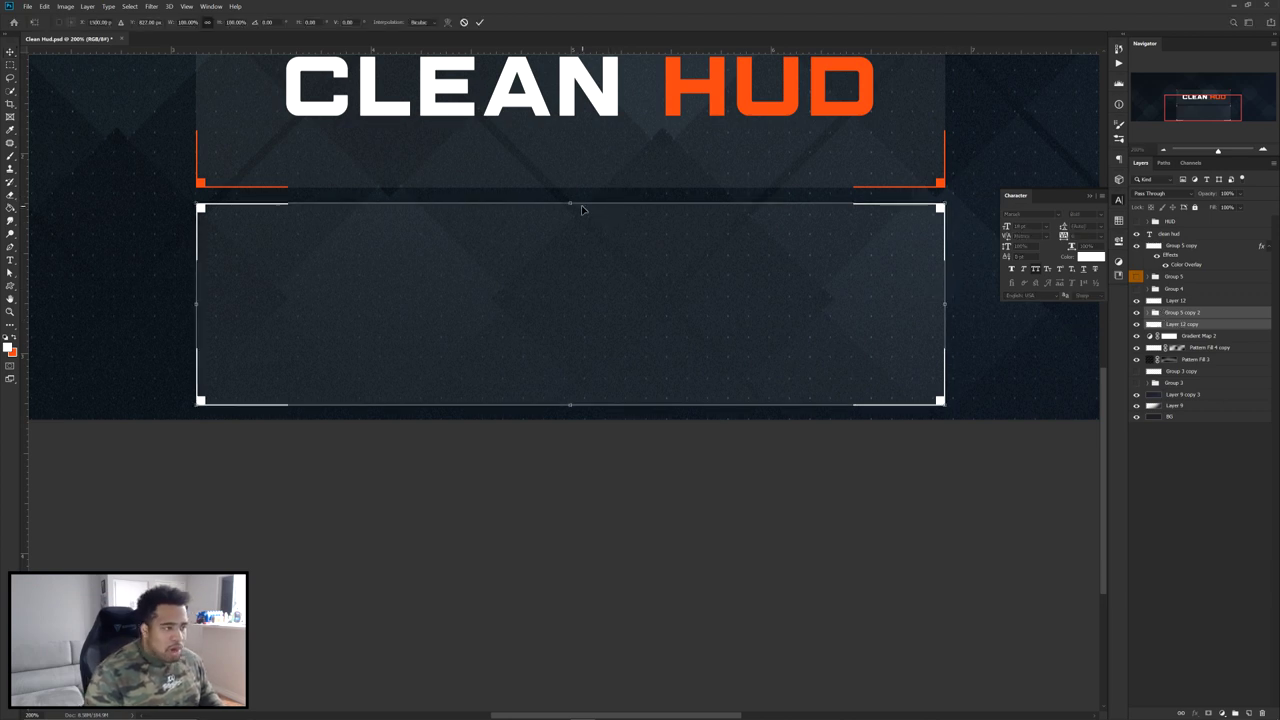
{"action": "left_click_drag", "start_coordinate": [569, 199], "coordinate": [569, 317]}
{"action": "left_click_drag", "start_coordinate": [943, 361], "coordinate": [603, 321]}
{"action": "left_click_drag", "start_coordinate": [398, 315], "coordinate": [400, 337]}
{"action": "key", "text": "Return"}
{"action": "left_click_drag", "start_coordinate": [262, 364], "coordinate": [299, 229]}
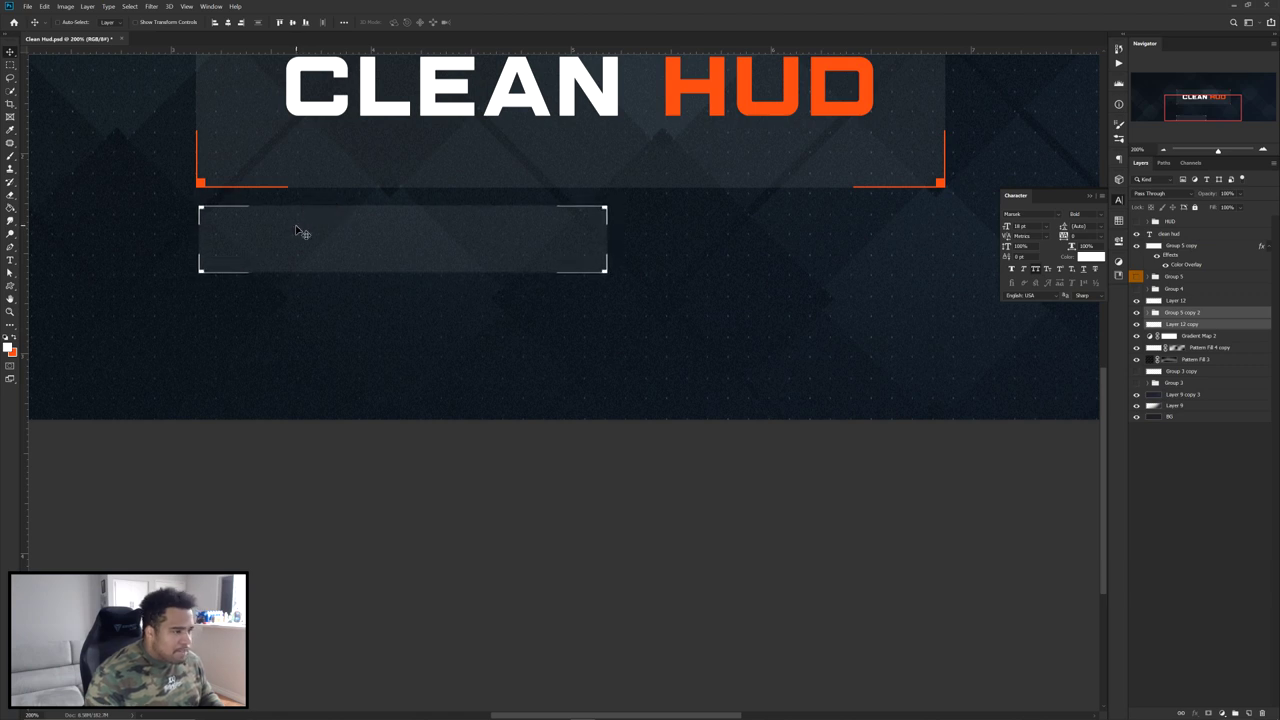
- Delete the bracket line layer, Group 4 copy, from the duplicated group so the small bar keeps only its corner squares
{"action": "left_click", "coordinate": [1149, 313]}
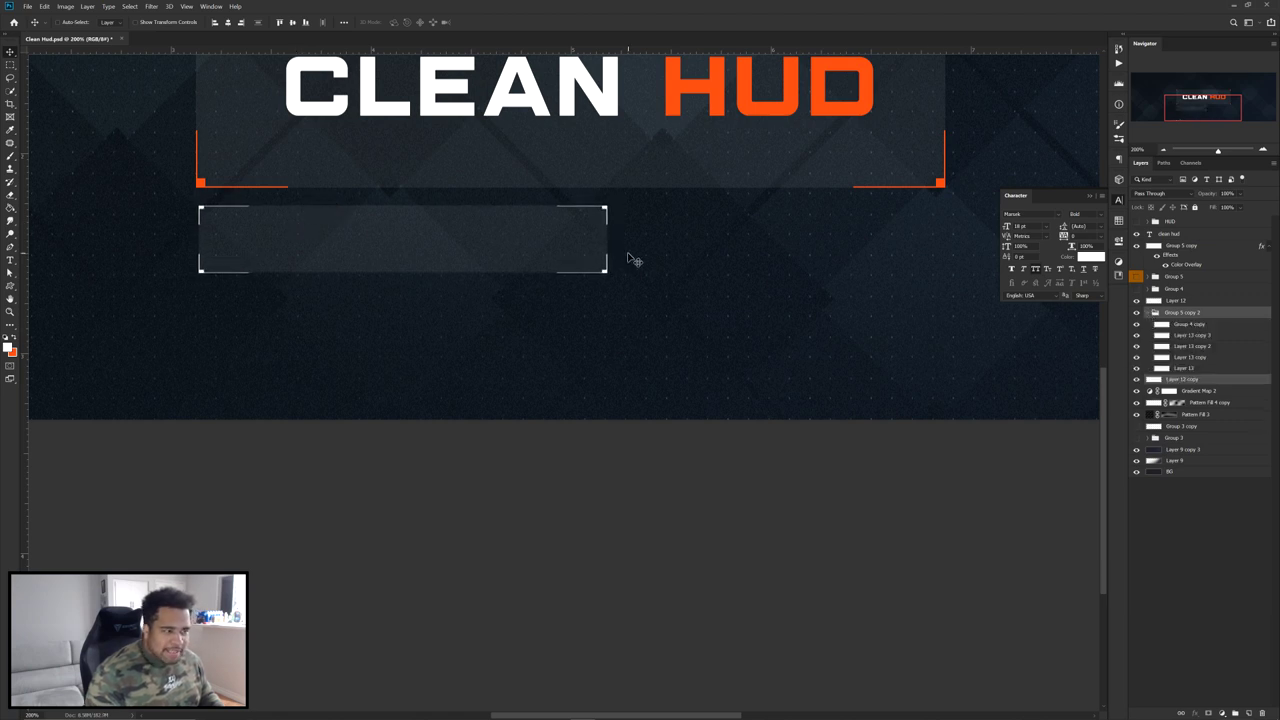
{"action": "left_click", "coordinate": [686, 242], "text": "ctrl"}
{"action": "scroll", "coordinate": [592, 213], "scroll_direction": "up", "scroll_amount": 6}
{"action": "mouse_move", "coordinate": [645, 188]}
{"action": "left_mouse_down"}
{"action": "mouse_move", "coordinate": [643, 208]}
{"action": "mouse_move", "coordinate": [644, 189]}
{"action": "left_mouse_up"}
{"action": "scroll", "coordinate": [655, 302], "scroll_direction": "down", "scroll_amount": 5}
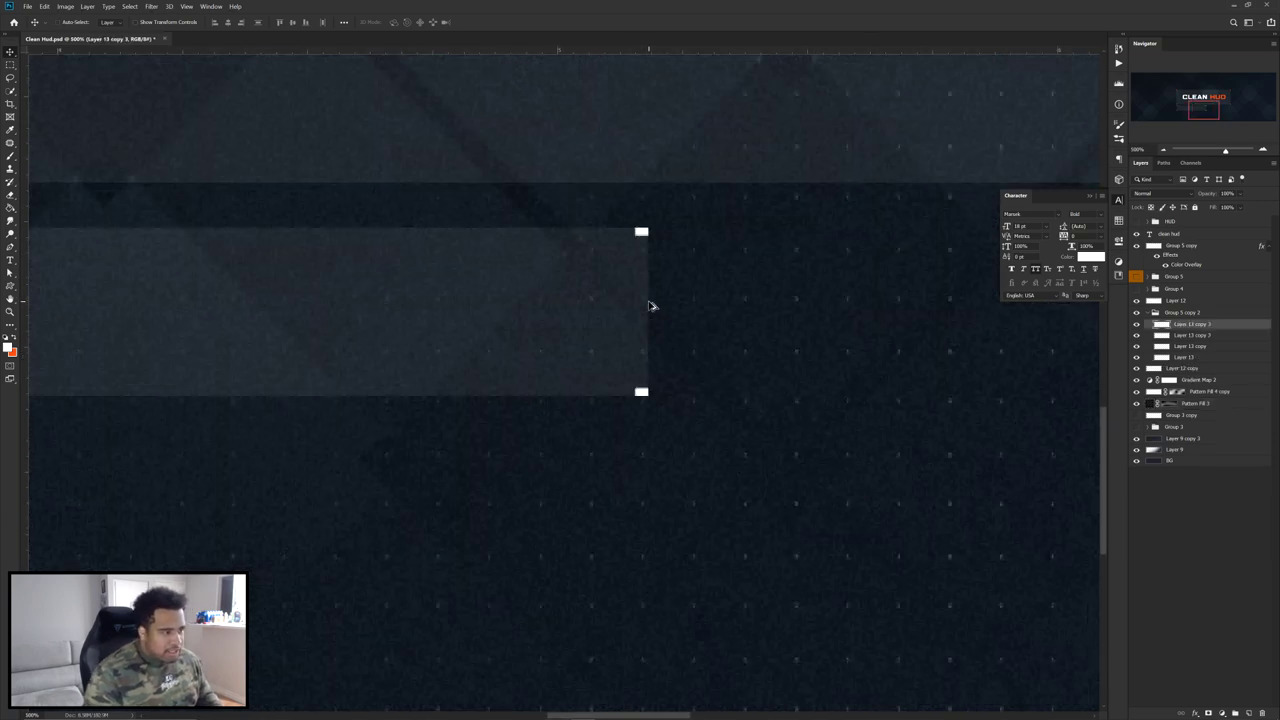
- Add the text BANNER TUTORIAL beneath the title box
{"action": "key", "text": "t"}
{"action": "left_click", "coordinate": [455, 298]}
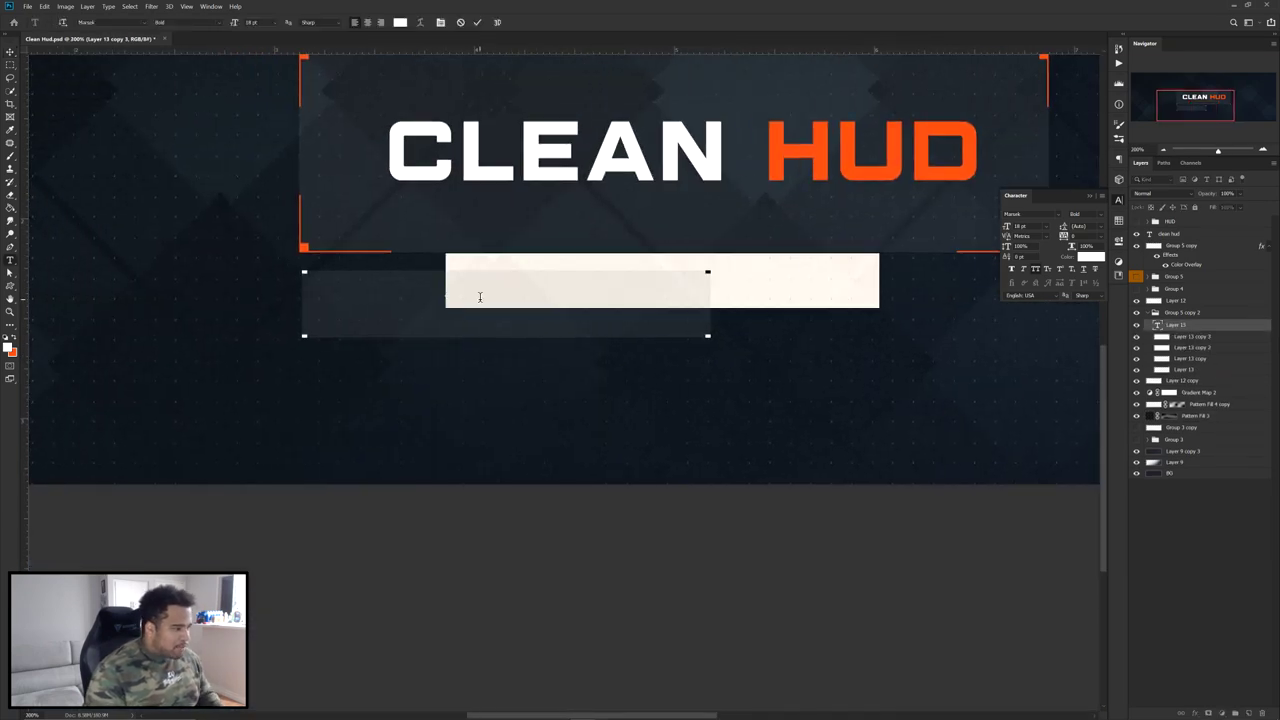
{"action": "type", "text": "BANNER TUTORIAL"}
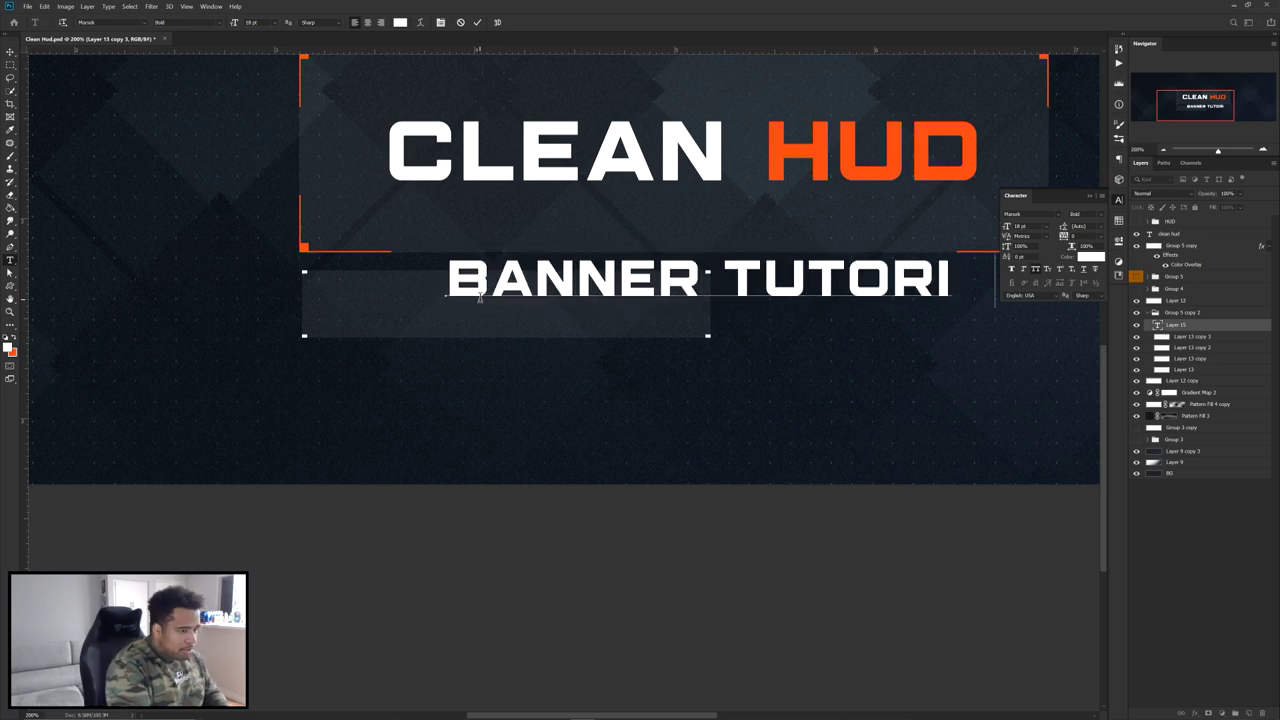
{"action": "key", "text": "ctrl+Return"}
{"action": "key", "text": "v"}
- Change the BANNER TUTORIAL text to a narrower squared font and widen its letter spacing to 600
{"action": "left_click", "coordinate": [1061, 216]}
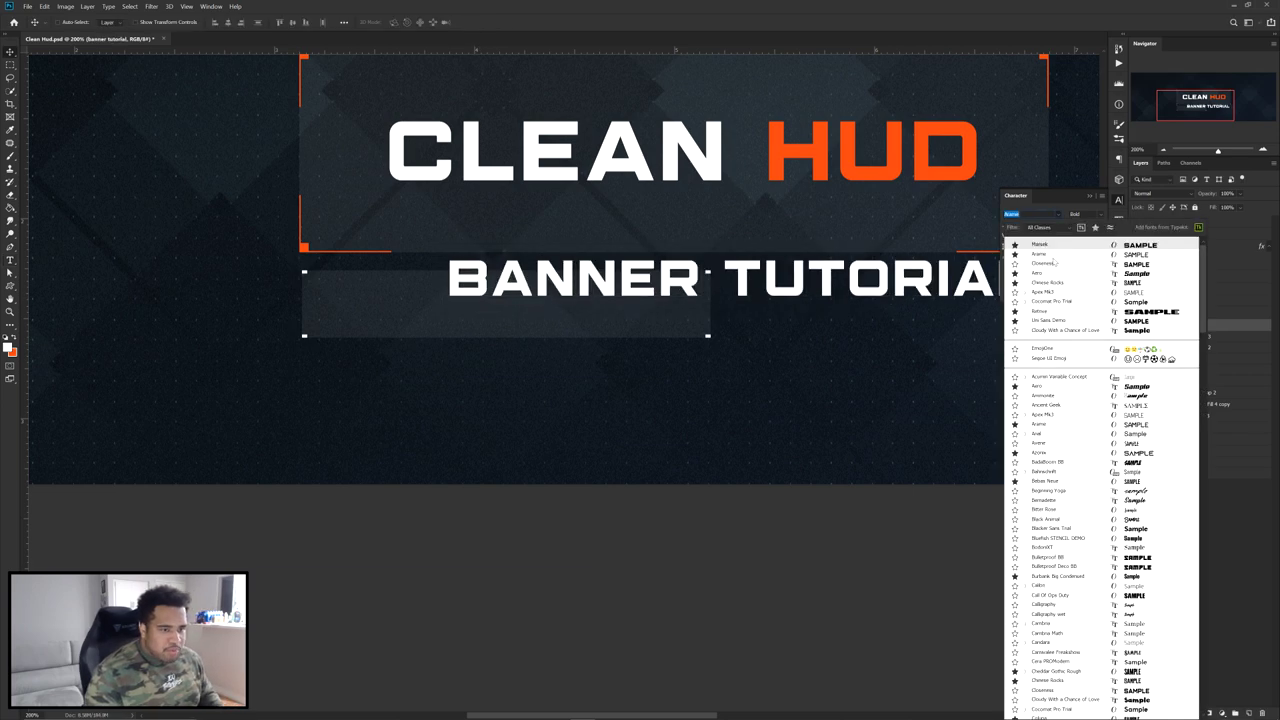
{"action": "left_click", "coordinate": [1050, 265]}
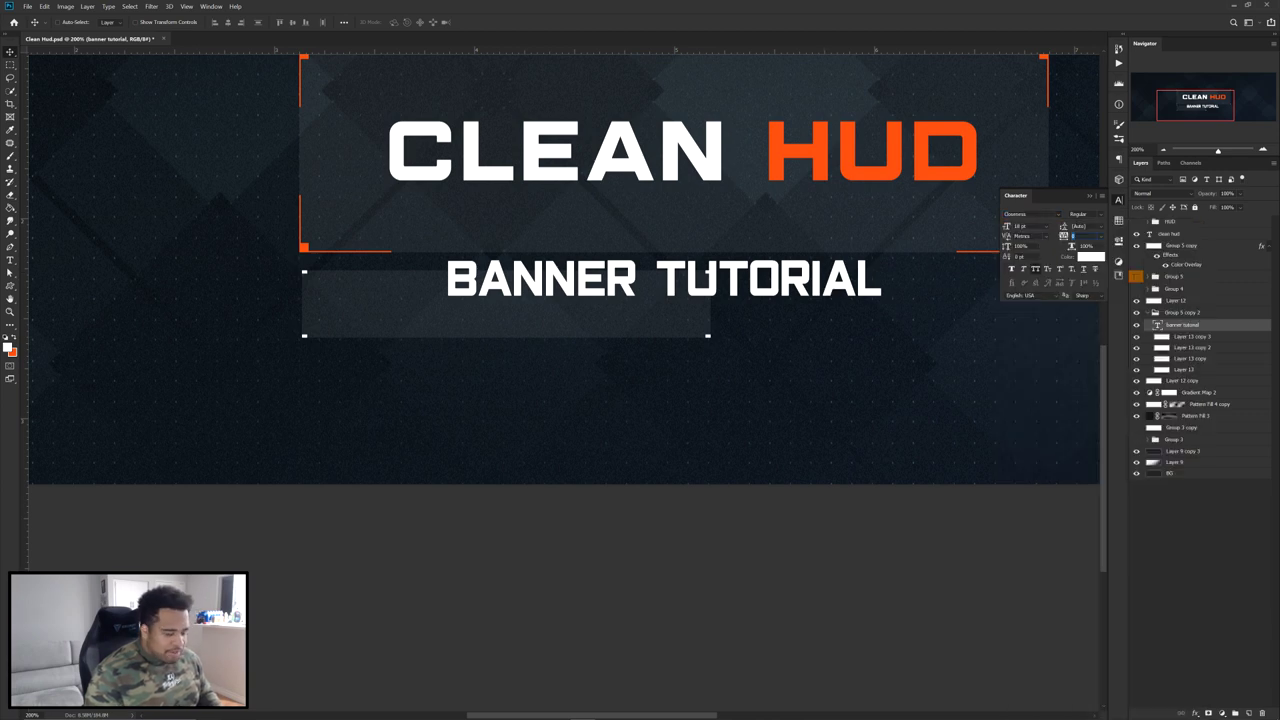
{"action": "key", "text": "shift+Up"}
{"action": "key", "text": "shift+Up"}
{"action": "key", "text": "shift+Up"}
{"action": "key", "text": "shift+Up"}
{"action": "key", "text": "shift+Up"}
{"action": "key", "text": "shift+Up"}
- Bring back the character settings, reduce the BANNER TUTORIAL text to 5 pt and centre it in the small bar
{"action": "left_click", "coordinate": [1117, 201]}
{"action": "left_click", "coordinate": [1117, 201]}
{"action": "left_click", "coordinate": [1116, 202]}
{"action": "left_click", "coordinate": [211, 6]}
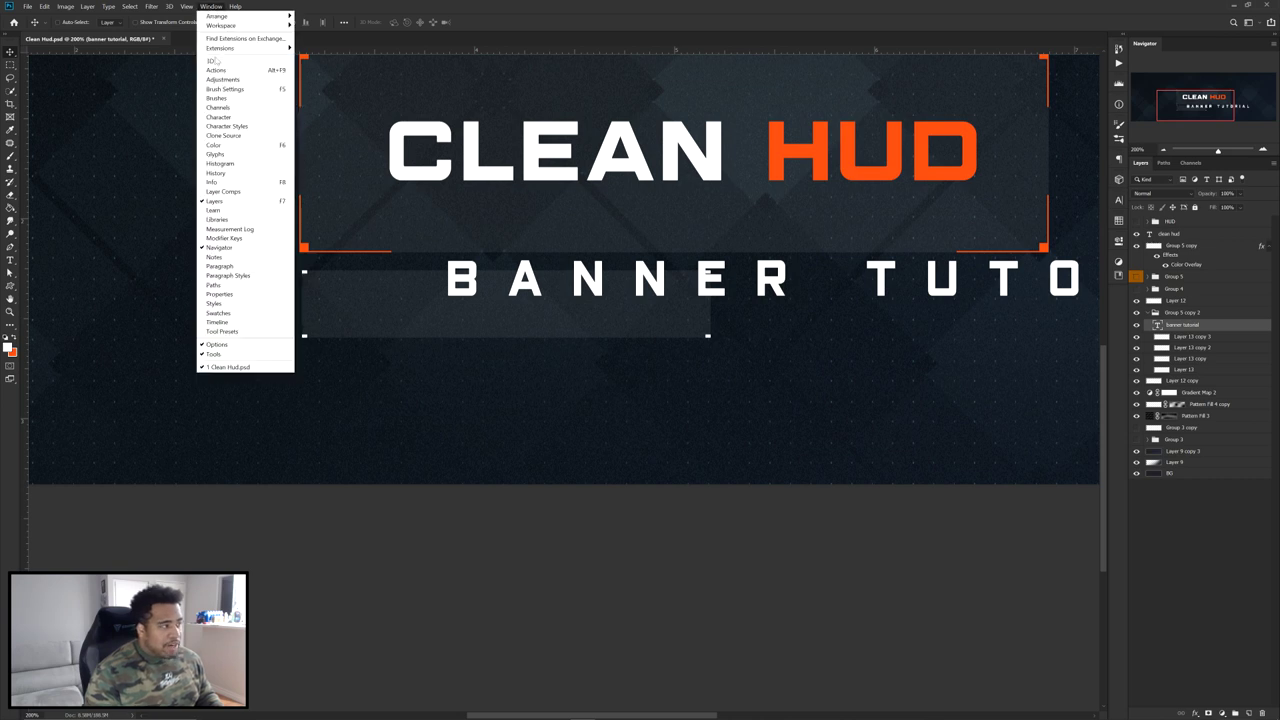
{"action": "left_click", "coordinate": [232, 126]}
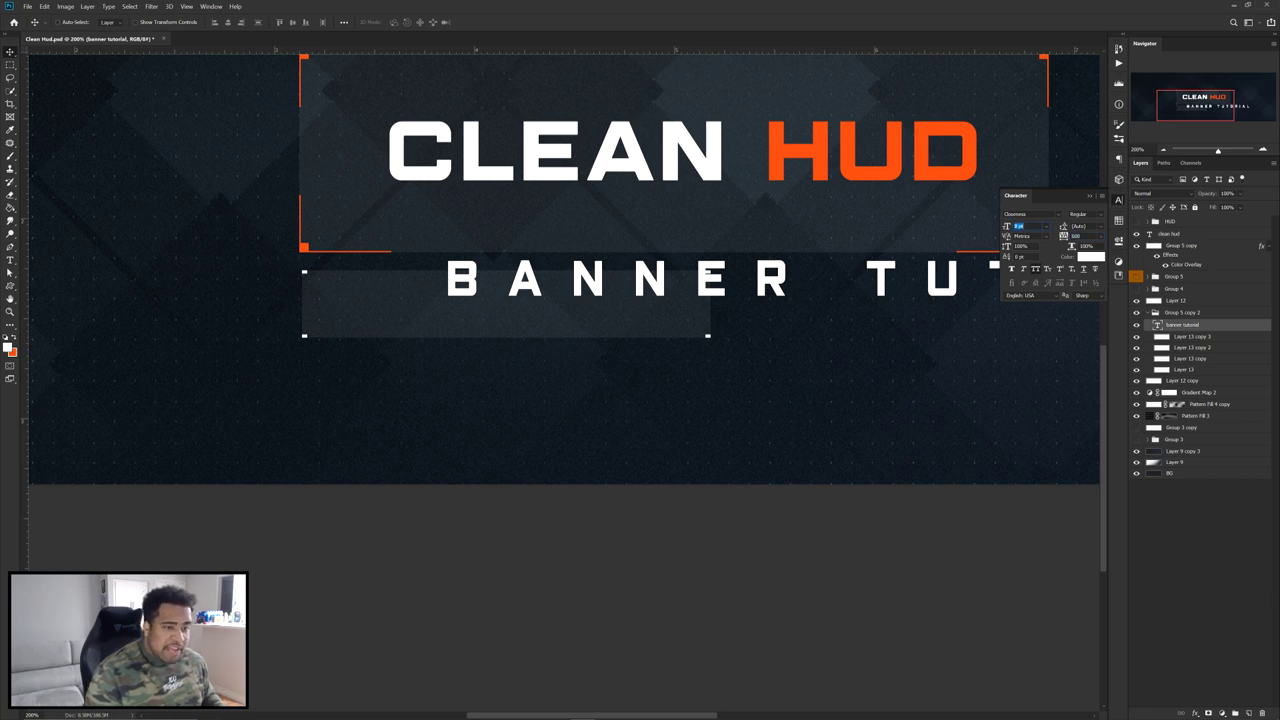
{"action": "key", "text": "shift+Down"}
{"action": "key", "text": "shift+Up"}
{"action": "key", "text": "Down"}
{"action": "key", "text": "Down"}
{"action": "key", "text": "Down"}
{"action": "key", "text": "Down"}
{"action": "key", "text": "Down"}
{"action": "key", "text": "Down"}
{"action": "key", "text": "Up"}
{"action": "key", "text": "Up"}
{"action": "key", "text": "Down"}
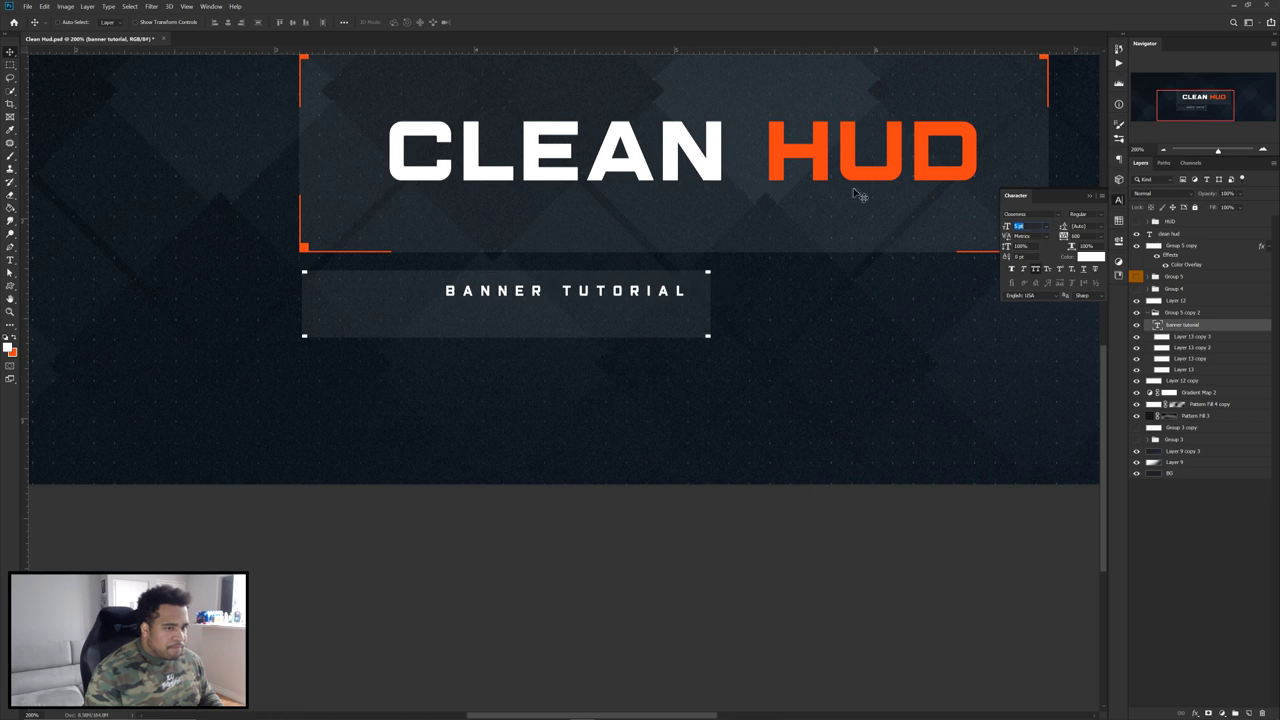
{"action": "mouse_move", "coordinate": [603, 303]}
{"action": "left_mouse_down"}
{"action": "mouse_move", "coordinate": [558, 317]}
{"action": "mouse_move", "coordinate": [583, 311]}
{"action": "left_mouse_up"}
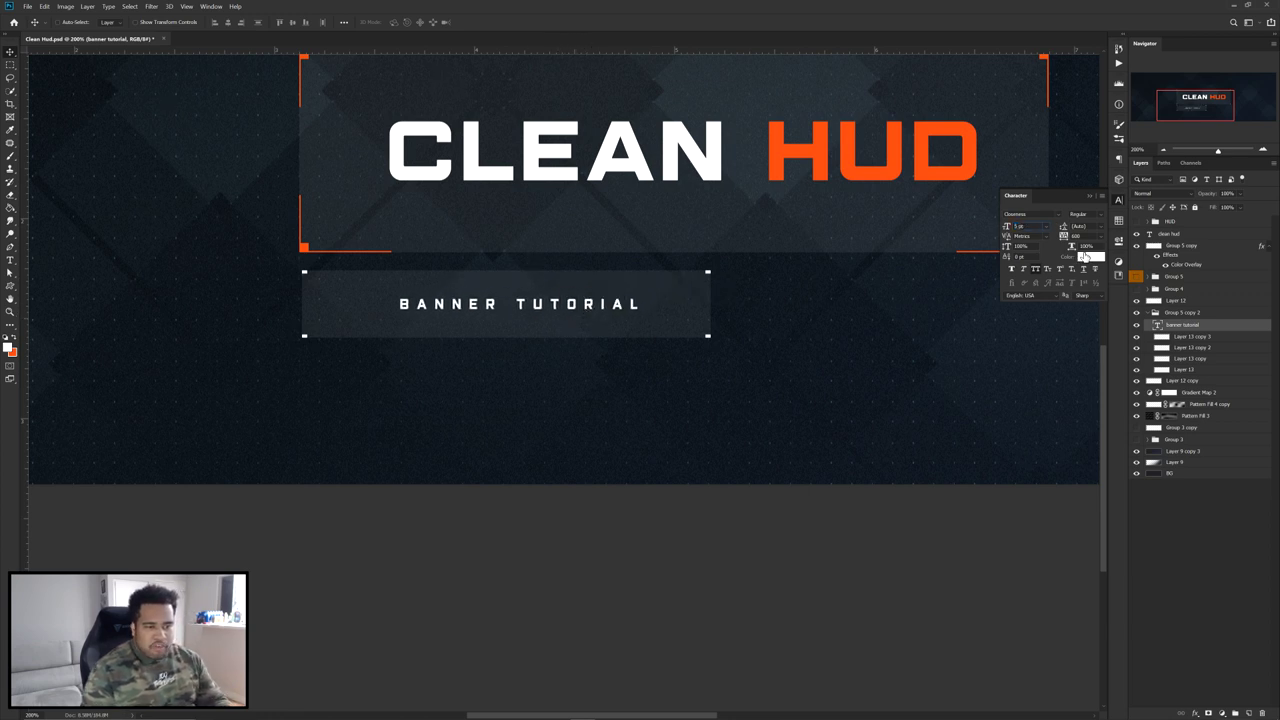
- Colour the BANNER TUTORIAL text grey, #737373
{"action": "left_click", "coordinate": [1090, 257]}
{"action": "left_click_drag", "start_coordinate": [740, 362], "coordinate": [715, 343]}
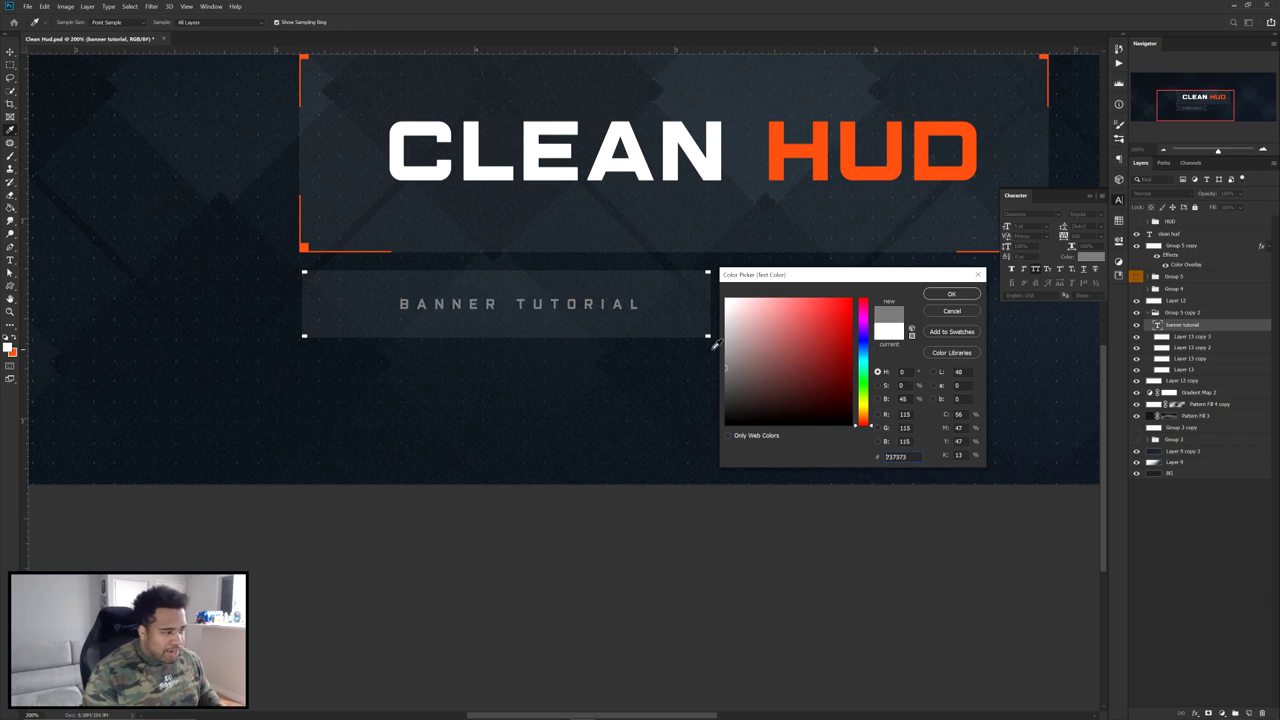
{"action": "left_click", "coordinate": [949, 295]}
- Duplicate the BANNER TUTORIAL text and place the copy in the empty space beside the small bar
{"action": "left_click_drag", "start_coordinate": [610, 280], "coordinate": [789, 292]}
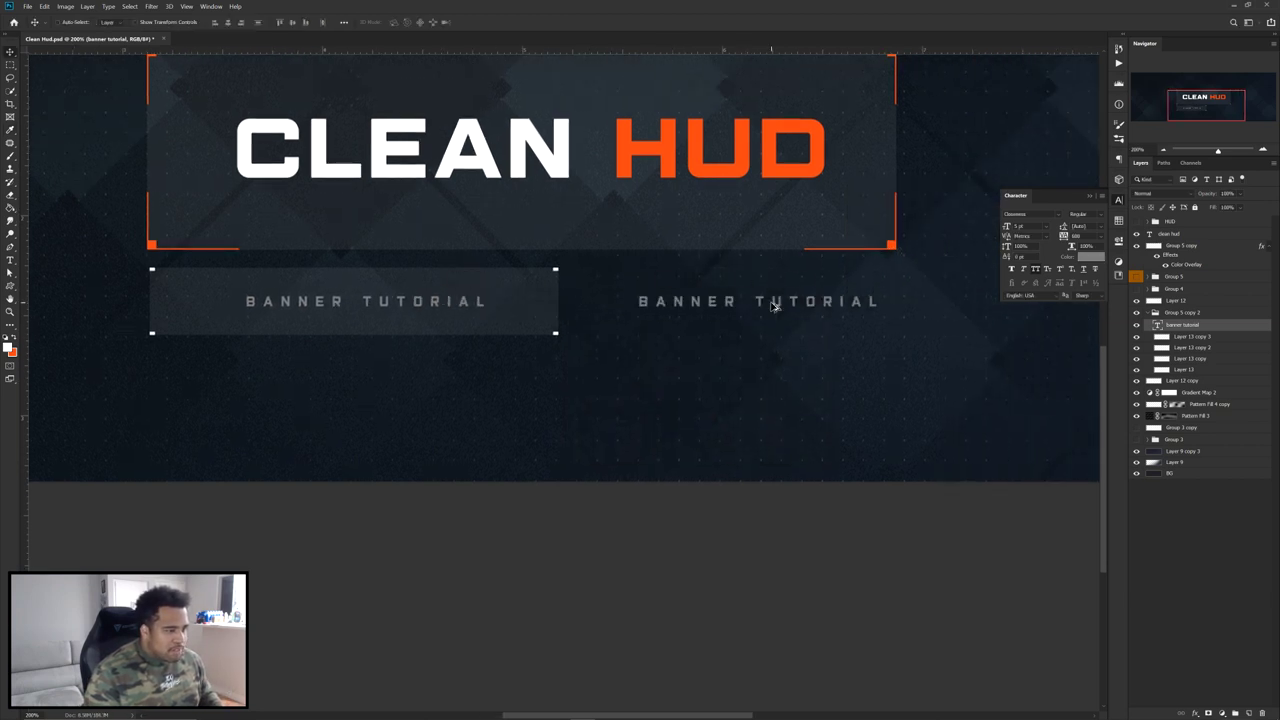
{"action": "key", "text": "ctrl+1"}
{"action": "scroll", "coordinate": [702, 309], "scroll_direction": "down", "scroll_amount": 1}
{"action": "scroll", "coordinate": [628, 400], "scroll_direction": "up", "scroll_amount": 2}
{"action": "left_click_drag", "start_coordinate": [626, 496], "coordinate": [652, 380]}
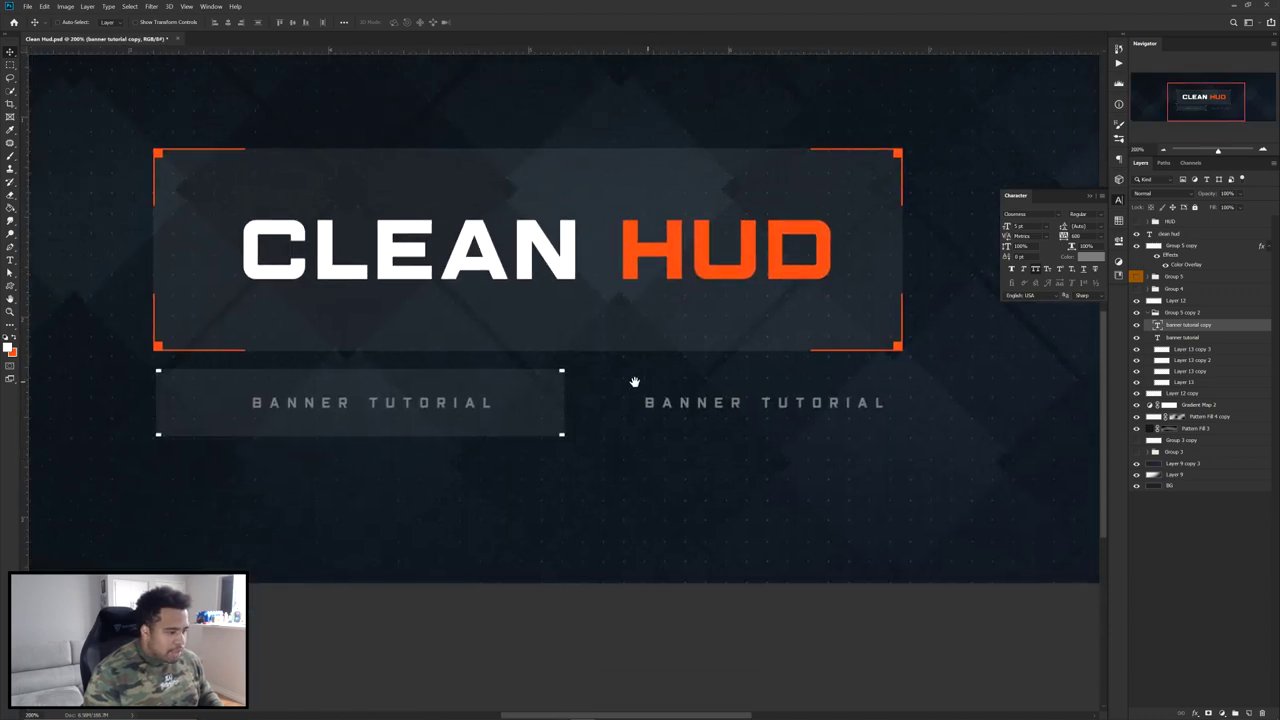
- Select the original BANNER TUTORIAL text, the four corner square layers and the small bar's rectangle together
{"action": "left_click", "coordinate": [526, 401], "text": "ctrl"}
{"action": "left_click", "coordinate": [1148, 314]}
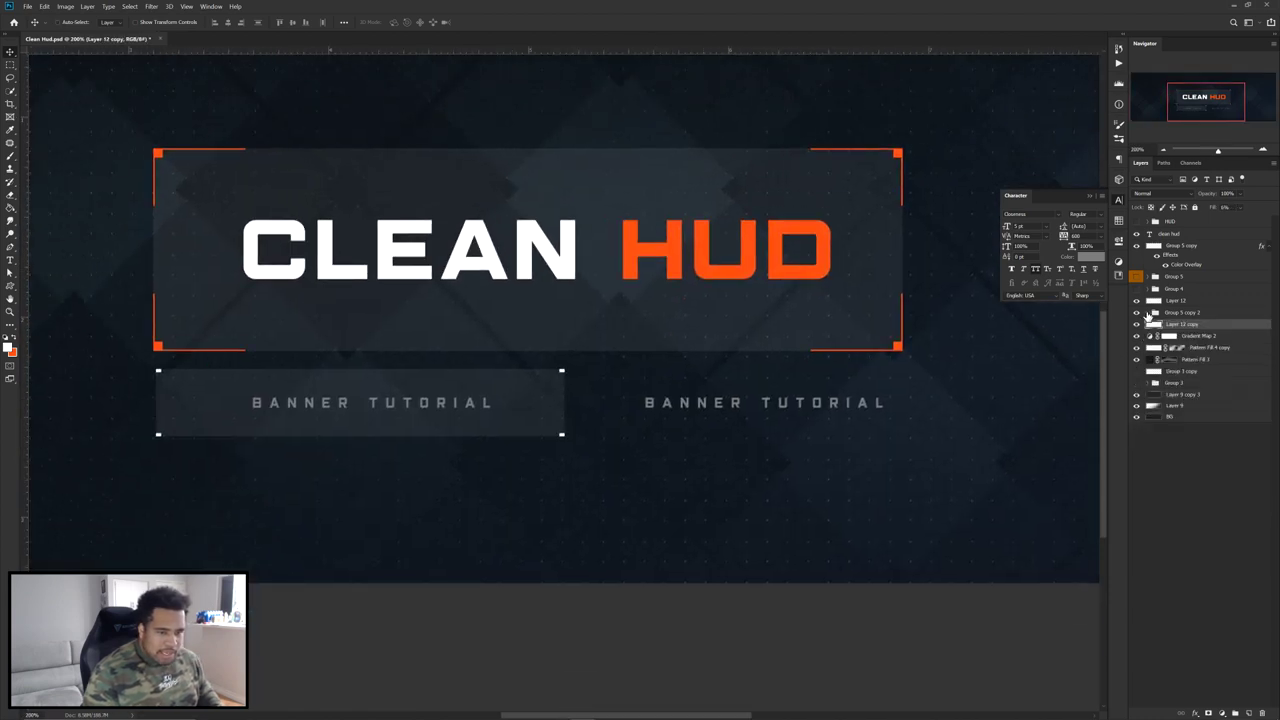
{"action": "left_click", "coordinate": [1148, 314]}
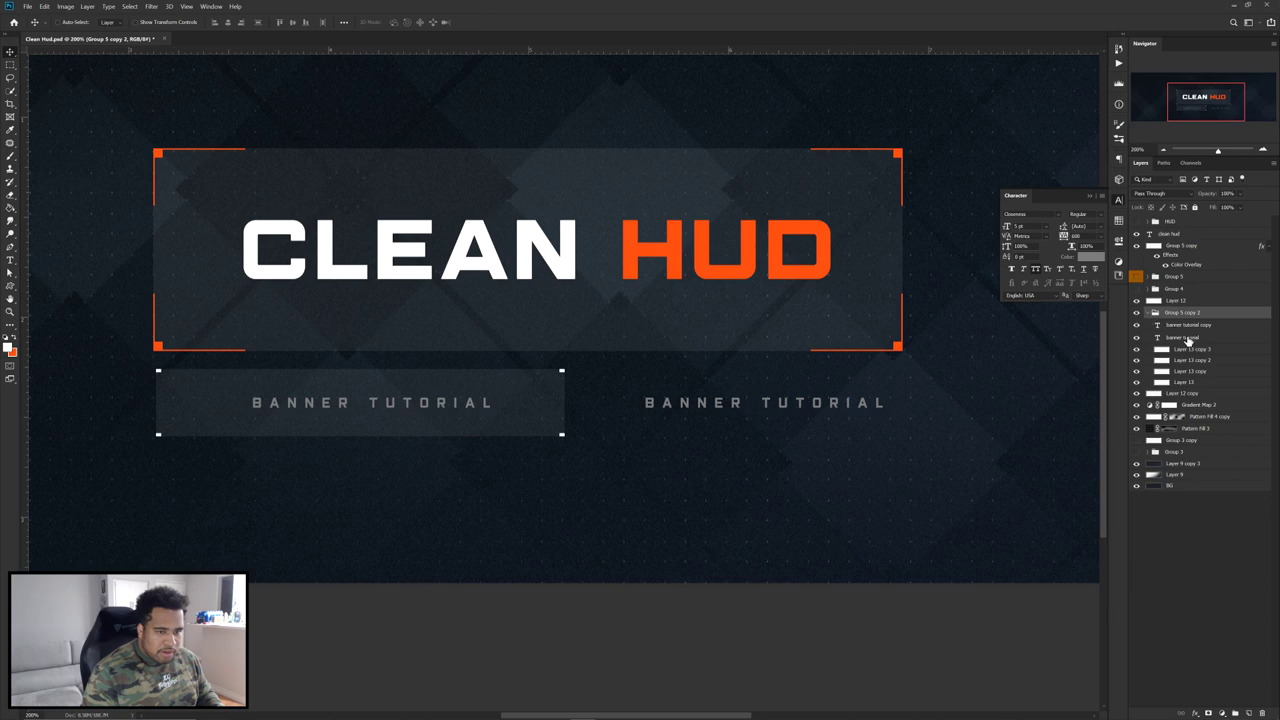
{"action": "left_click", "coordinate": [1186, 338]}
{"action": "left_click", "coordinate": [1190, 393], "text": "shift"}
{"action": "key", "text": "ctrl+t"}
{"action": "left_click_drag", "start_coordinate": [360, 370], "coordinate": [360, 383]}
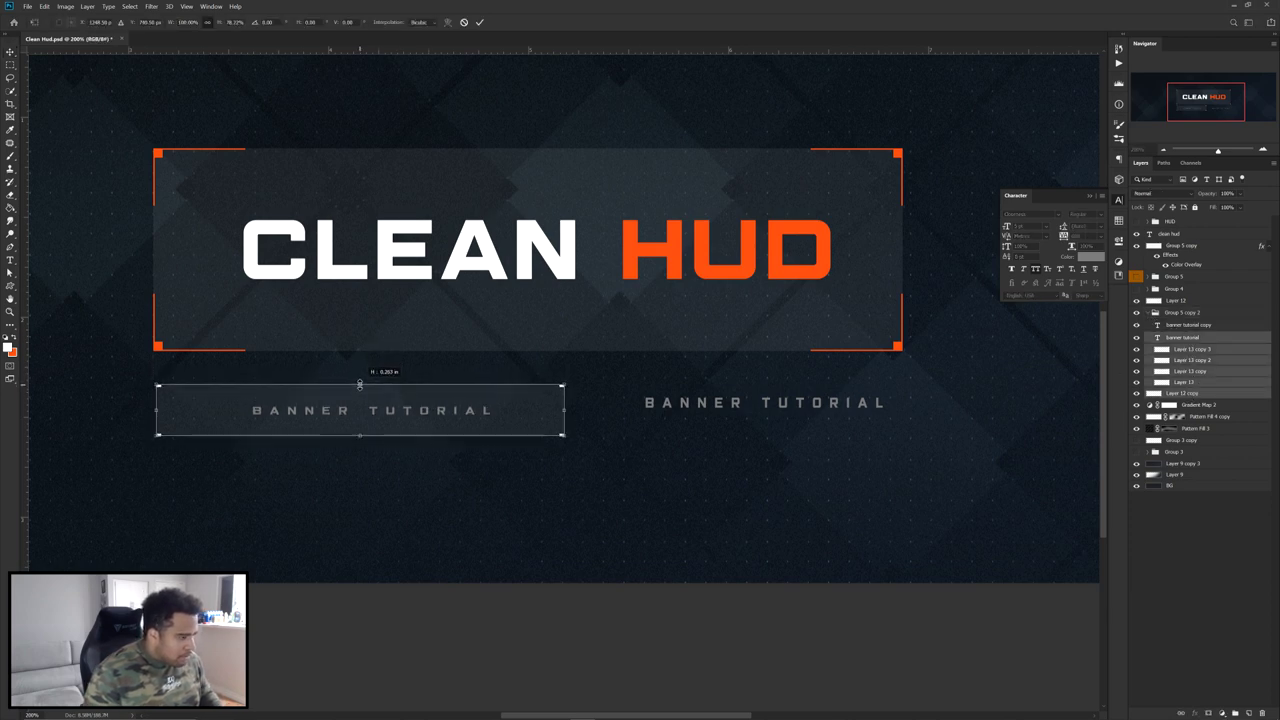
{"action": "key", "text": "Escape"}
- Leave the text out of the selection, make the small bar and its corner squares shorter and narrower, and recentre them around the text
{"action": "left_click", "coordinate": [1180, 342], "text": "ctrl"}
{"action": "key", "text": "ctrl+t"}
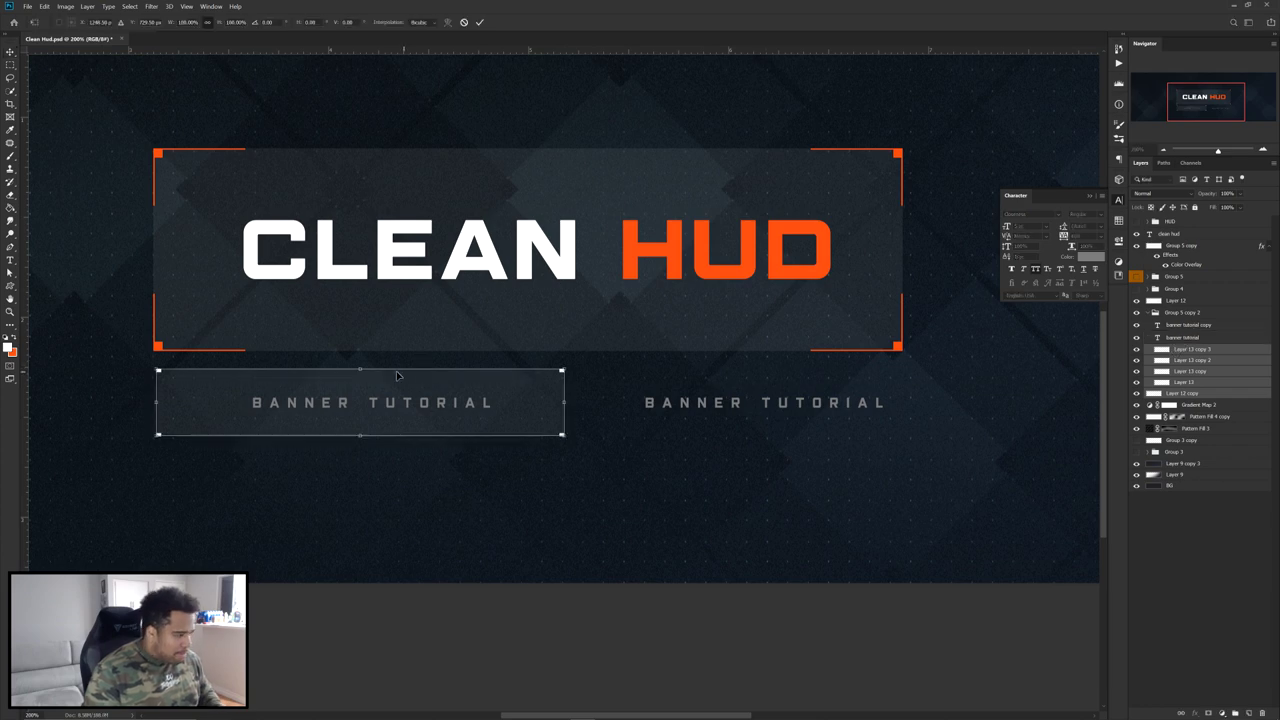
{"action": "left_click_drag", "start_coordinate": [363, 368], "coordinate": [362, 385]}
{"action": "left_click_drag", "start_coordinate": [564, 412], "coordinate": [537, 413]}
{"action": "left_click_drag", "start_coordinate": [354, 385], "coordinate": [381, 403]}
{"action": "key", "text": "Return"}
- Move the copied text closer to the small bar and replace its wording with SOCIAL MEDIA HERE IF U WANT
{"action": "left_click_drag", "start_coordinate": [710, 403], "coordinate": [665, 402]}
{"action": "double_click", "coordinate": [663, 402]}
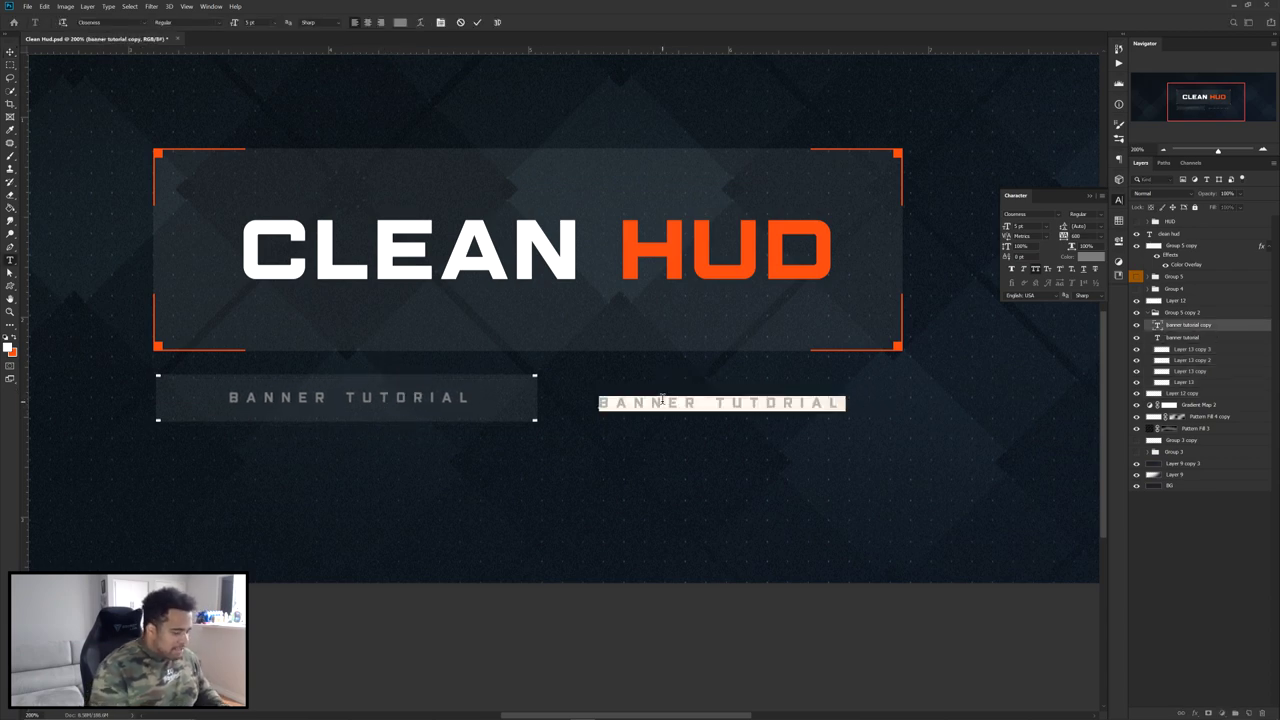
{"action": "type", "text": "SOCIAL MEDIA HERE IF U WANT"}
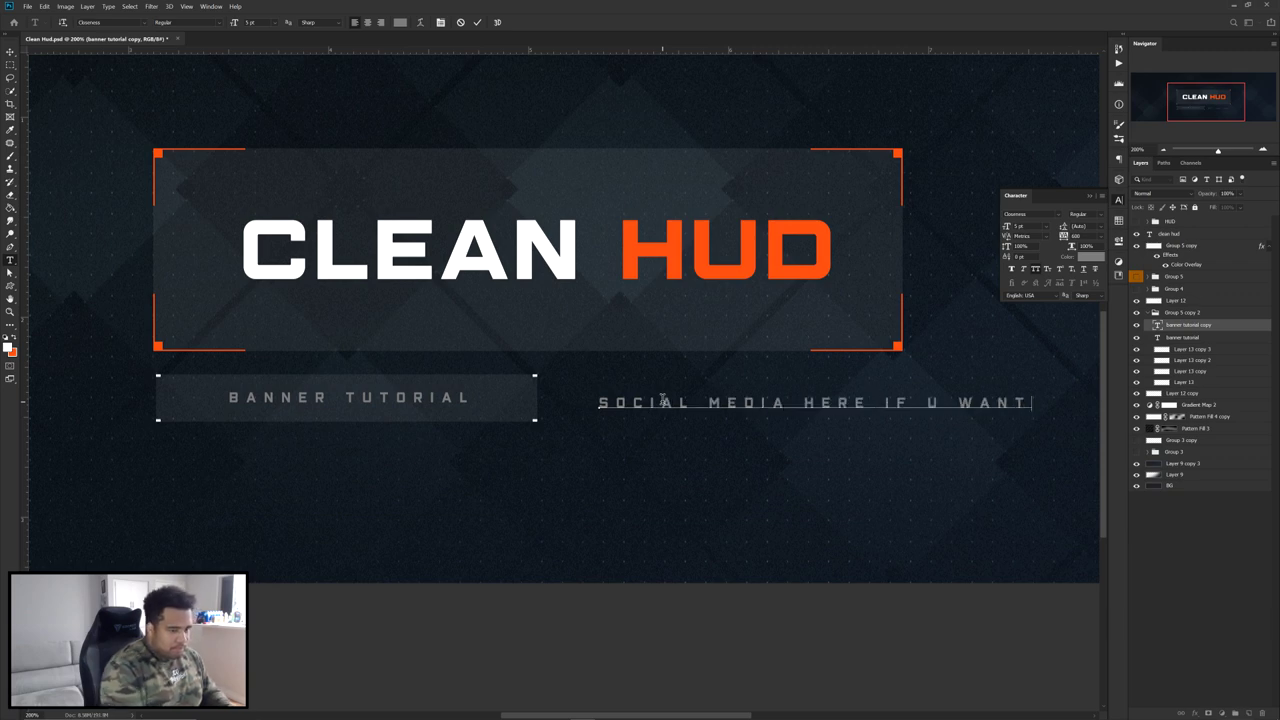
{"action": "key", "text": "ctrl+Return"}
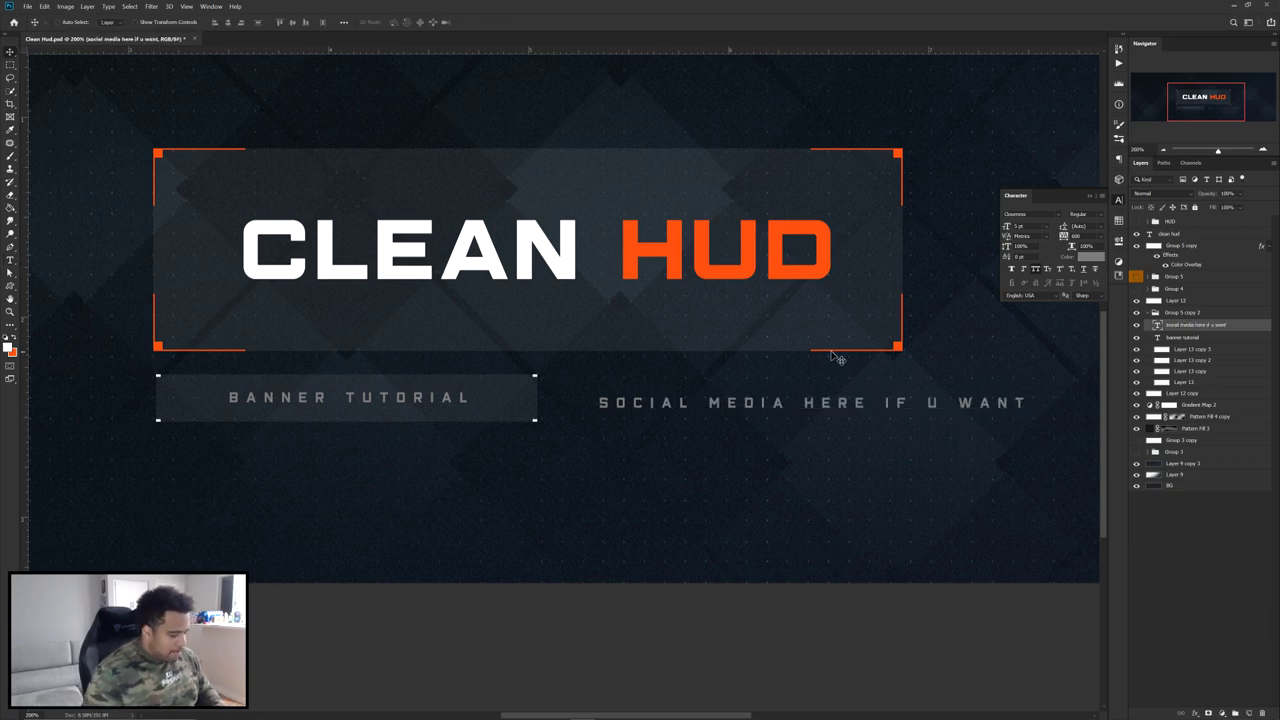
- Change the social media line to a thinner squared font and set its size to 3 pt
{"action": "left_click", "coordinate": [1057, 214]}
{"action": "left_click", "coordinate": [1043, 266]}
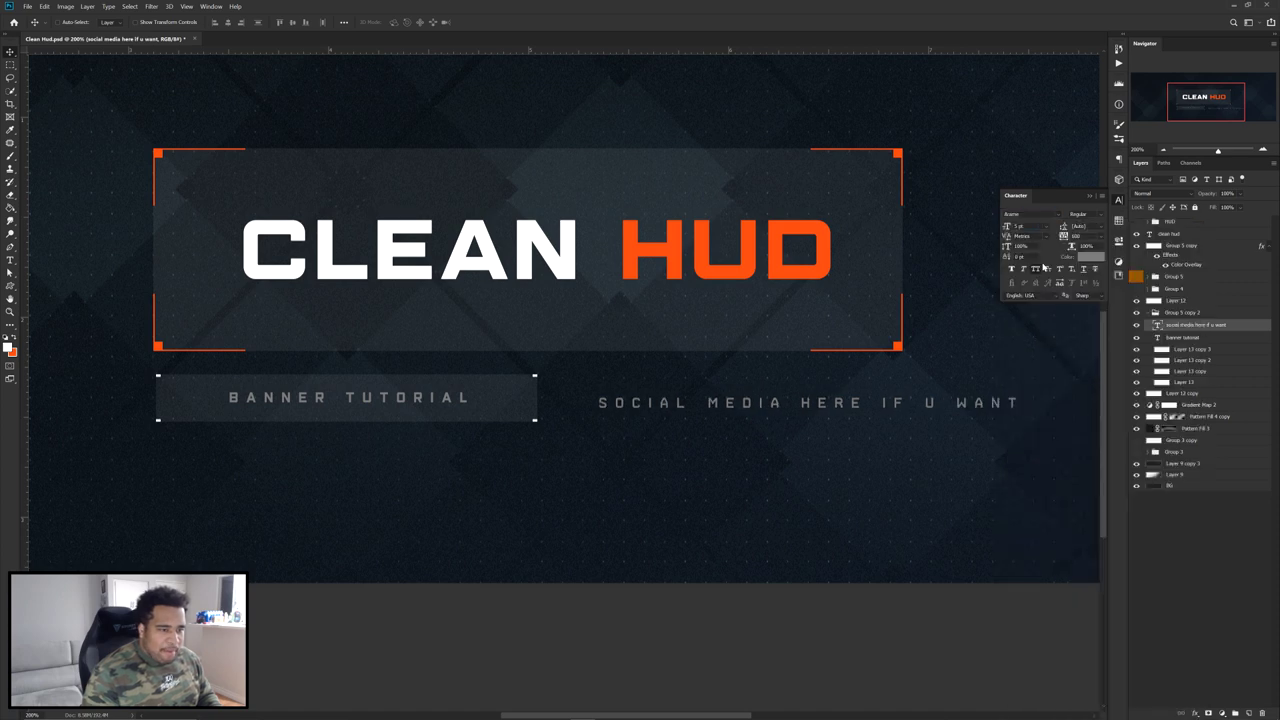
{"action": "scroll", "coordinate": [1039, 230], "scroll_direction": "down", "scroll_amount": 1}
{"action": "scroll", "coordinate": [1039, 230], "scroll_direction": "down", "scroll_amount": 1}
{"action": "key", "text": "Up"}
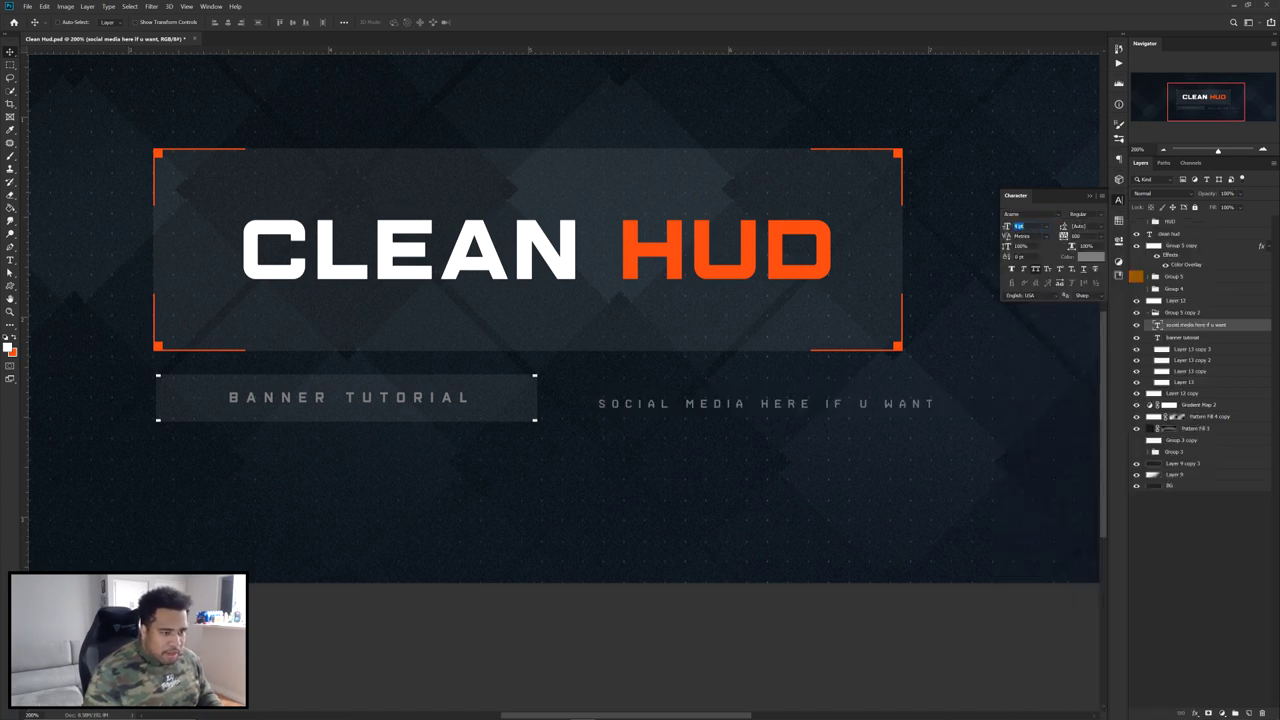
{"action": "key", "text": "Down"}
- Widen the letter spacing of the social media line moderately, trying values up to 1200
{"action": "key", "text": "shift+Up"}
{"action": "key", "text": "shift+Up"}
{"action": "key", "text": "shift+Up"}
{"action": "key", "text": "shift+Up"}
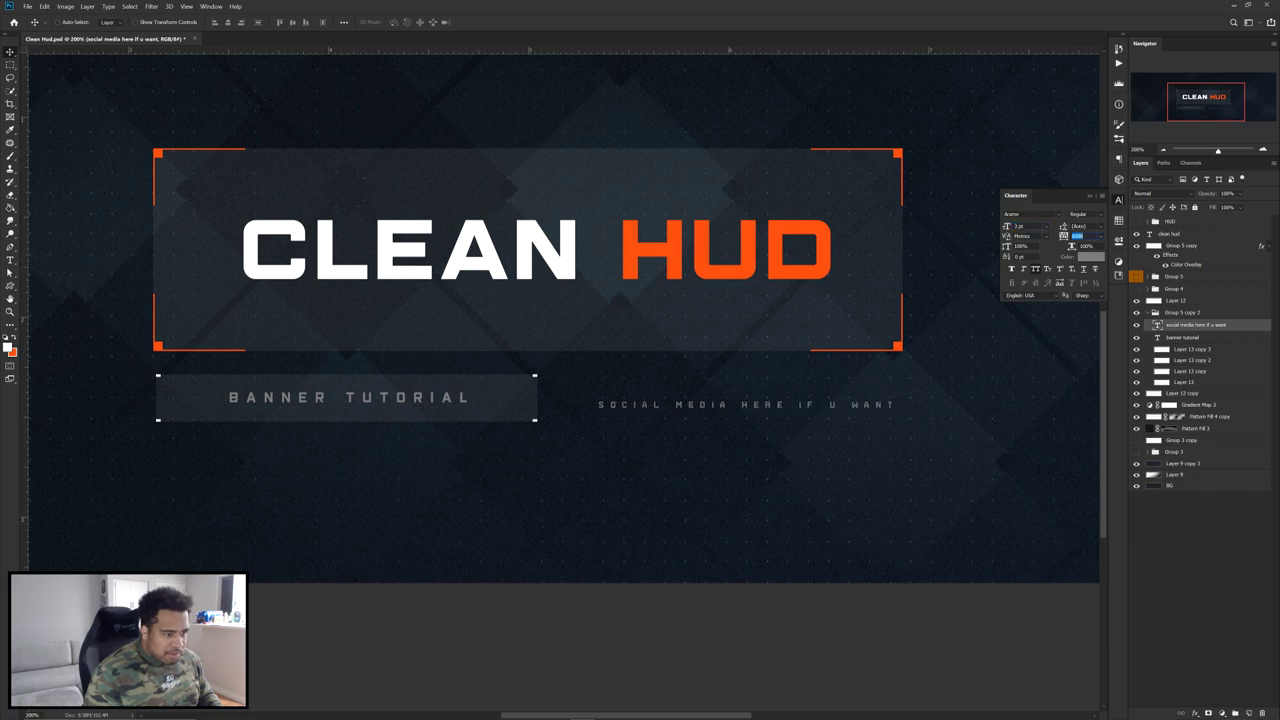
{"action": "key", "text": "Up"}
{"action": "key", "text": "Up"}
{"action": "key", "text": "Up"}
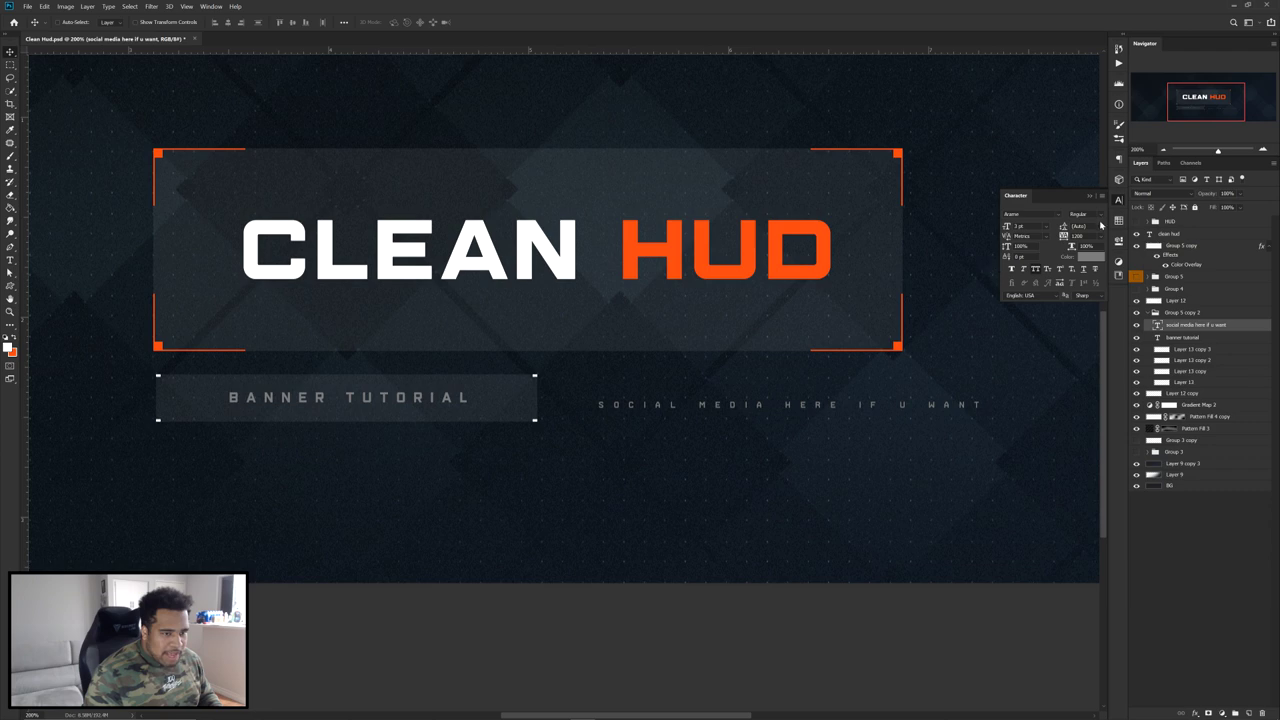
{"action": "key", "text": "shift+Down"}
{"action": "key", "text": "shift+Down"}
{"action": "key", "text": "shift+Down"}
{"action": "key", "text": "shift+Down"}
- Adjust the social media line's position beside the small bar and nudge the BANNER TUTORIAL text slightly within the bar
{"action": "left_click_drag", "start_coordinate": [773, 396], "coordinate": [719, 398]}
{"action": "key", "text": "ctrl+z"}
{"action": "left_click_drag", "start_coordinate": [455, 402], "coordinate": [460, 403]}
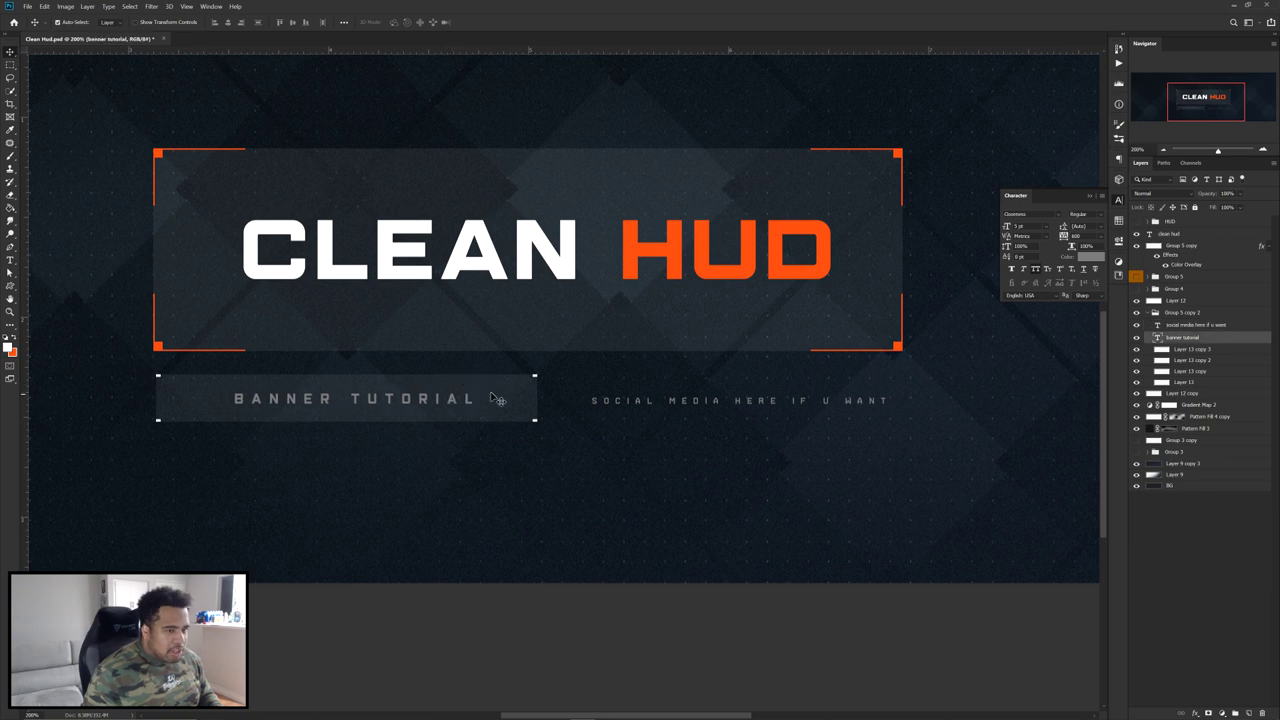
- Widen the title box's translucent rectangle and orange corner brackets together to about 115%, keeping them centred around the title
{"action": "left_click", "coordinate": [823, 236]}
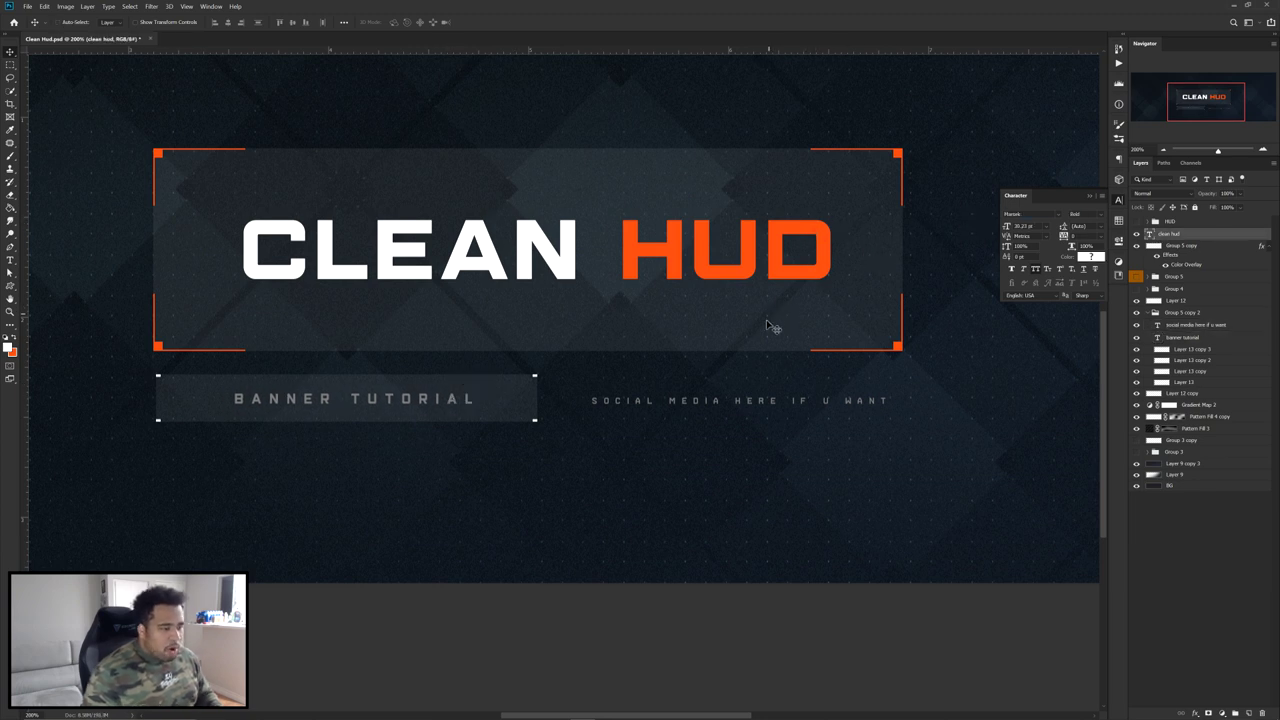
{"action": "key", "text": "ctrl+minus"}
{"action": "key", "text": "ctrl+minus"}
{"action": "key", "text": "ctrl+plus"}
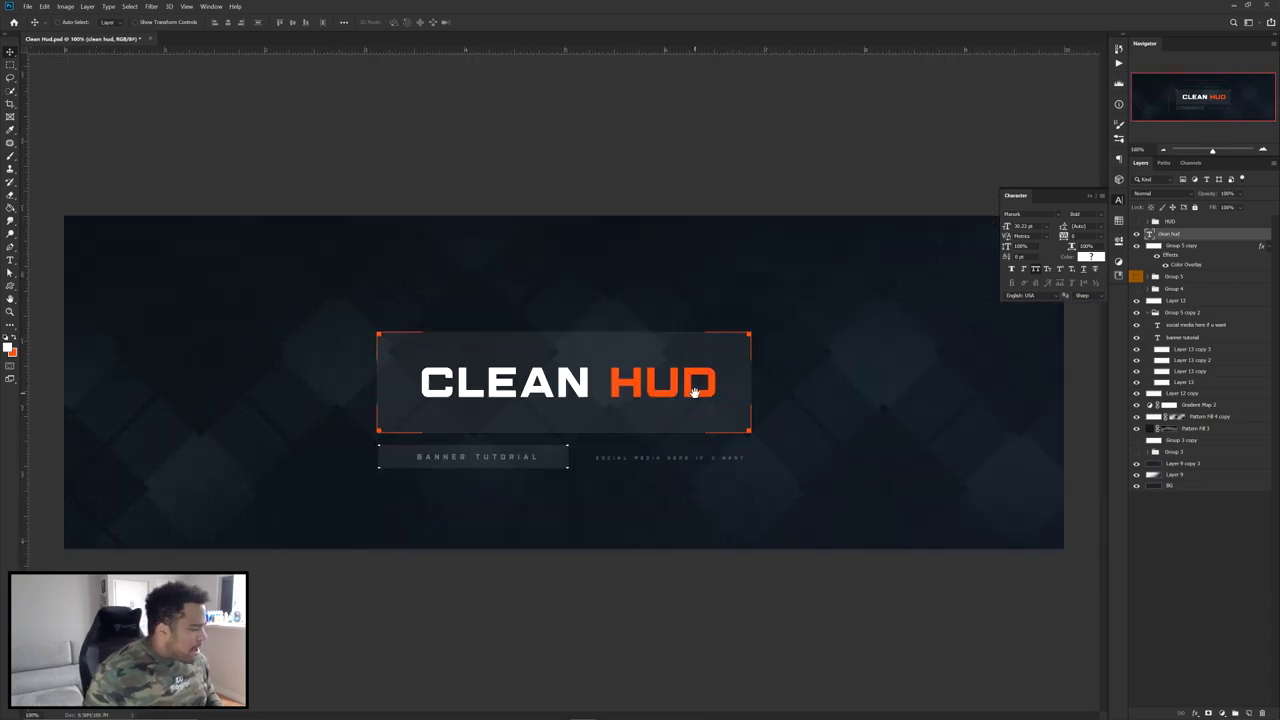
{"action": "left_click", "coordinate": [645, 425]}
{"action": "left_click", "coordinate": [1137, 300]}
{"action": "left_click", "coordinate": [1137, 300]}
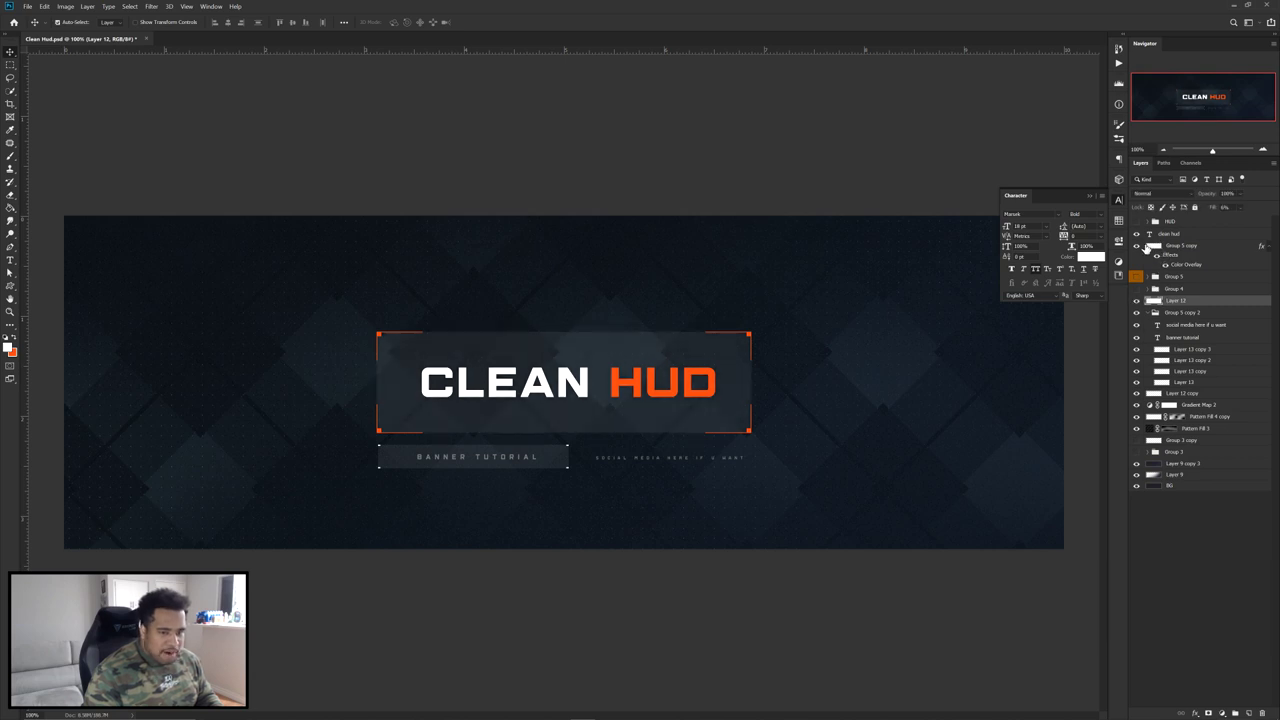
{"action": "left_click", "coordinate": [1178, 245]}
{"action": "key", "text": "ctrl+t"}
{"action": "left_click_drag", "start_coordinate": [752, 384], "coordinate": [778, 384]}
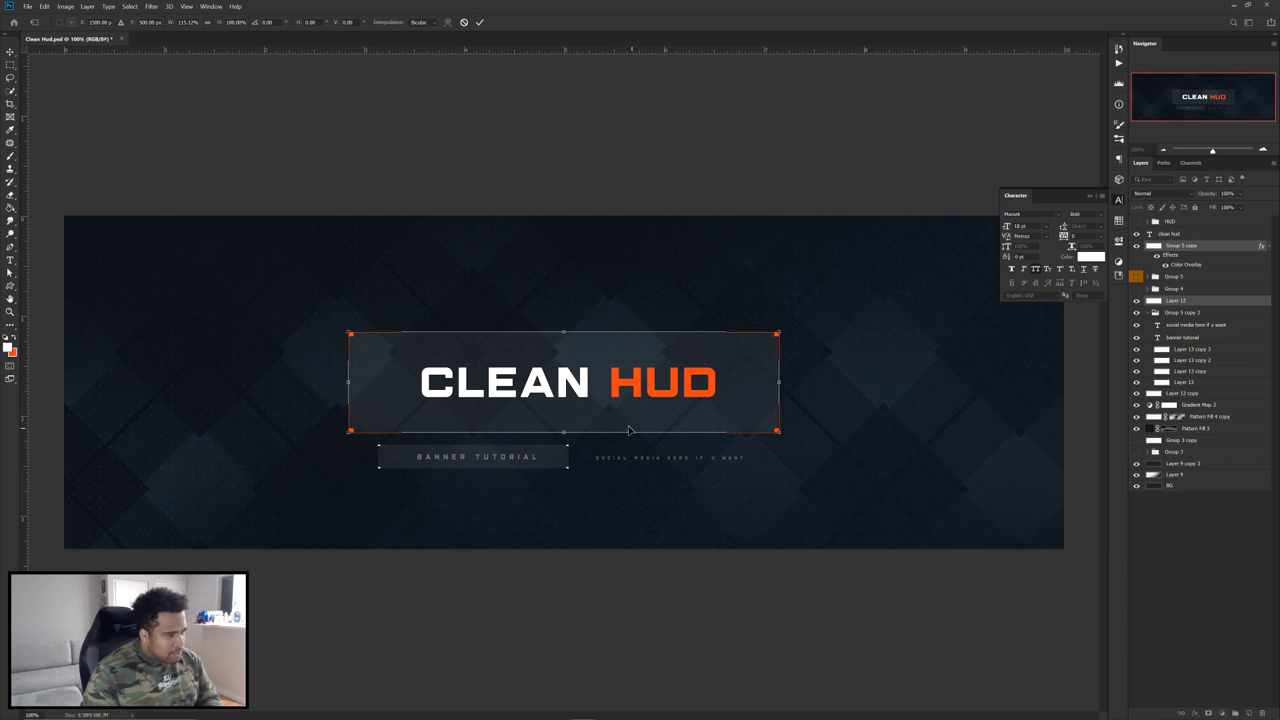
{"action": "key", "text": "Return"}
- Confirm the box resize and move the BANNER TUTORIAL bar with its text and corner dots flush with the title box's left edge
{"action": "left_click", "coordinate": [738, 443]}
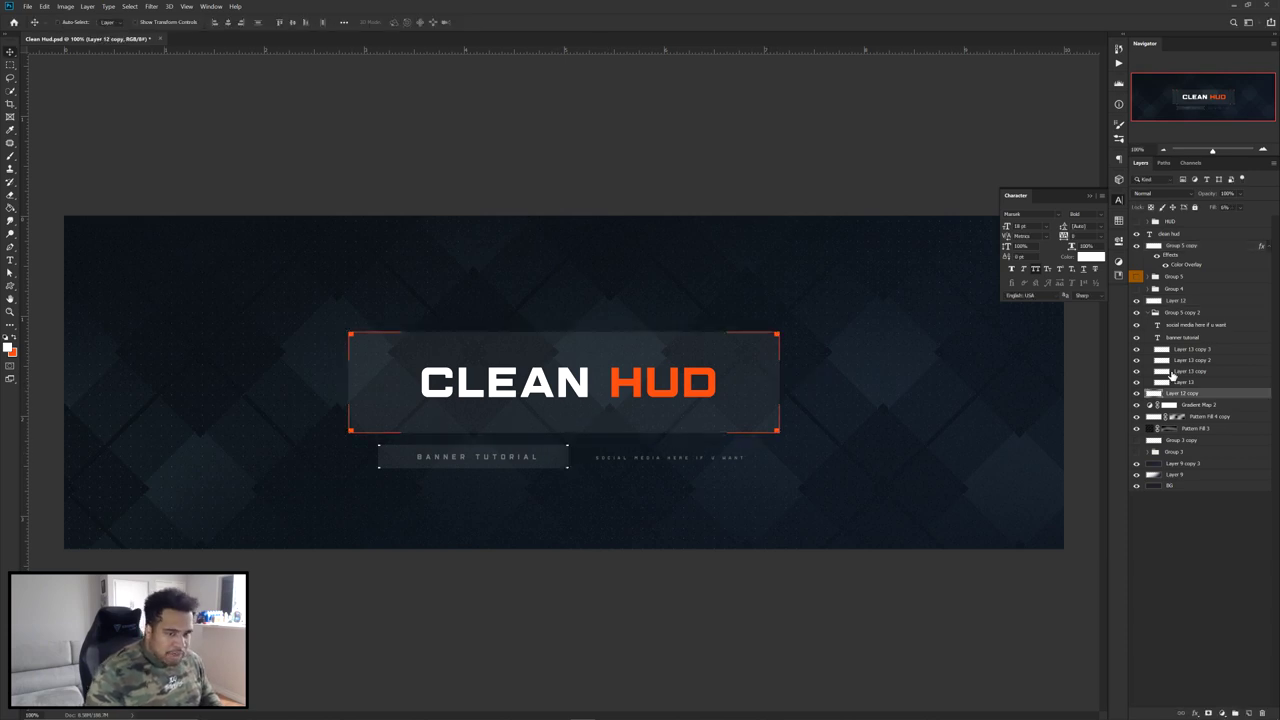
{"action": "left_click", "coordinate": [1182, 350], "text": "shift"}
{"action": "left_click", "coordinate": [1184, 339], "text": "shift"}
{"action": "scroll", "coordinate": [467, 435], "scroll_direction": "up", "scroll_amount": 1}
{"action": "left_click_drag", "start_coordinate": [529, 470], "coordinate": [370, 442]}
- Widen the letter spacing of the social media line so it fills the space beside the bar
{"action": "left_click", "coordinate": [708, 466], "text": "ctrl"}
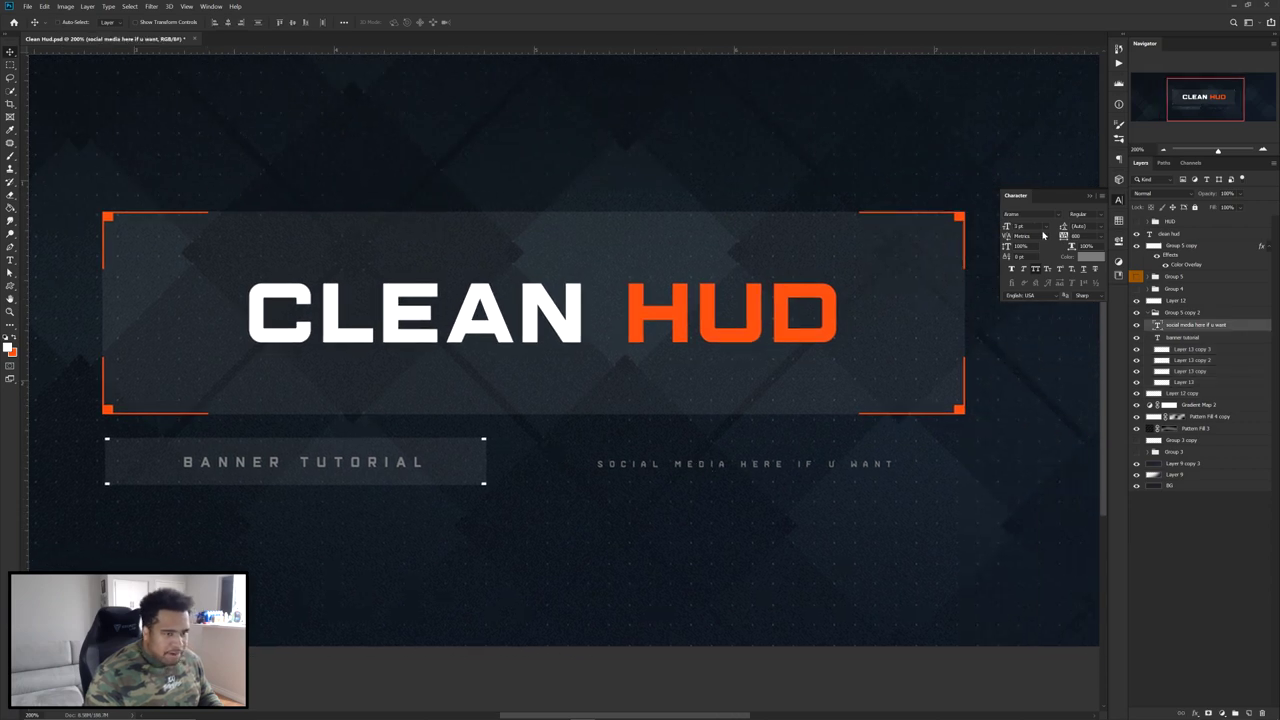
{"action": "key", "text": "Up"}
{"action": "left_click_drag", "start_coordinate": [801, 432], "coordinate": [753, 432]}
{"action": "key", "text": "ctrl+z"}
{"action": "scroll", "coordinate": [738, 420], "scroll_direction": "down", "scroll_amount": 2}
{"action": "scroll", "coordinate": [620, 393], "scroll_direction": "up", "scroll_amount": 2}
- Draw a thin white line on a new layer above the left half of the title box, starting at the box's left edge
{"action": "left_click", "coordinate": [654, 357], "text": "ctrl"}
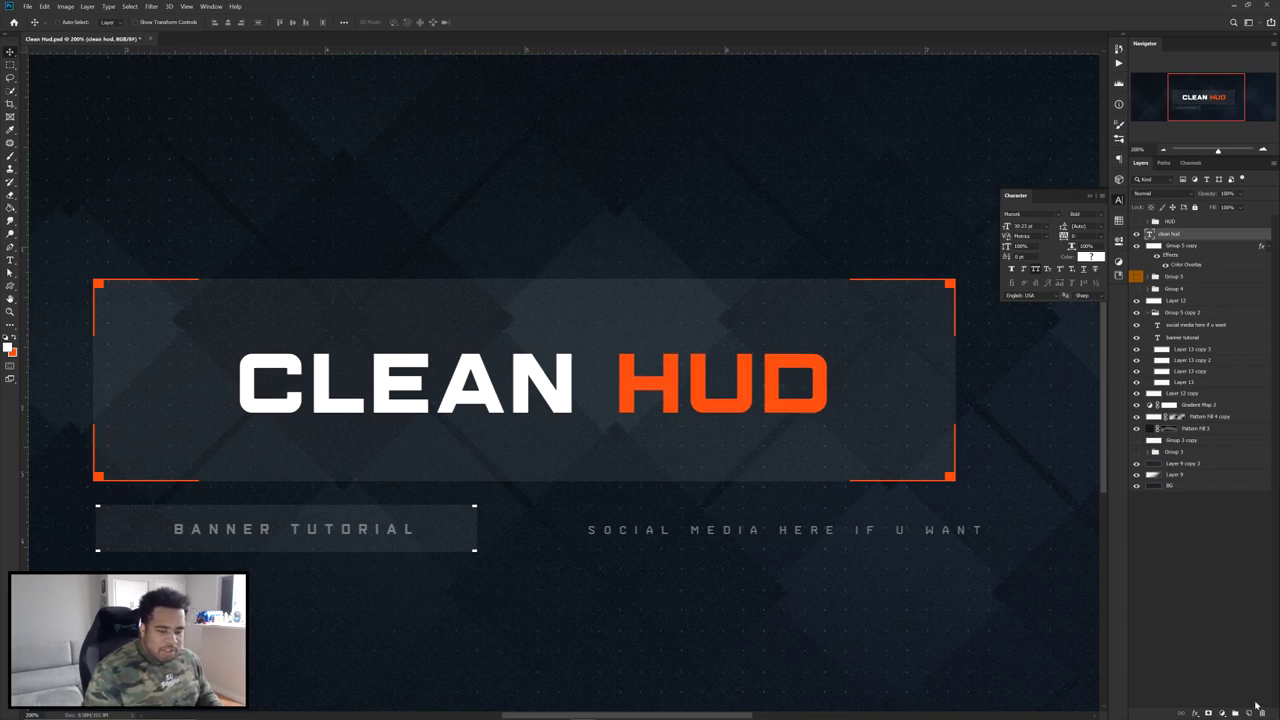
{"action": "left_click", "coordinate": [1249, 713]}
{"action": "key", "text": "m"}
{"action": "left_click_drag", "start_coordinate": [92, 255], "coordinate": [463, 260]}
{"action": "scroll", "coordinate": [460, 260], "scroll_direction": "up", "scroll_amount": 5}
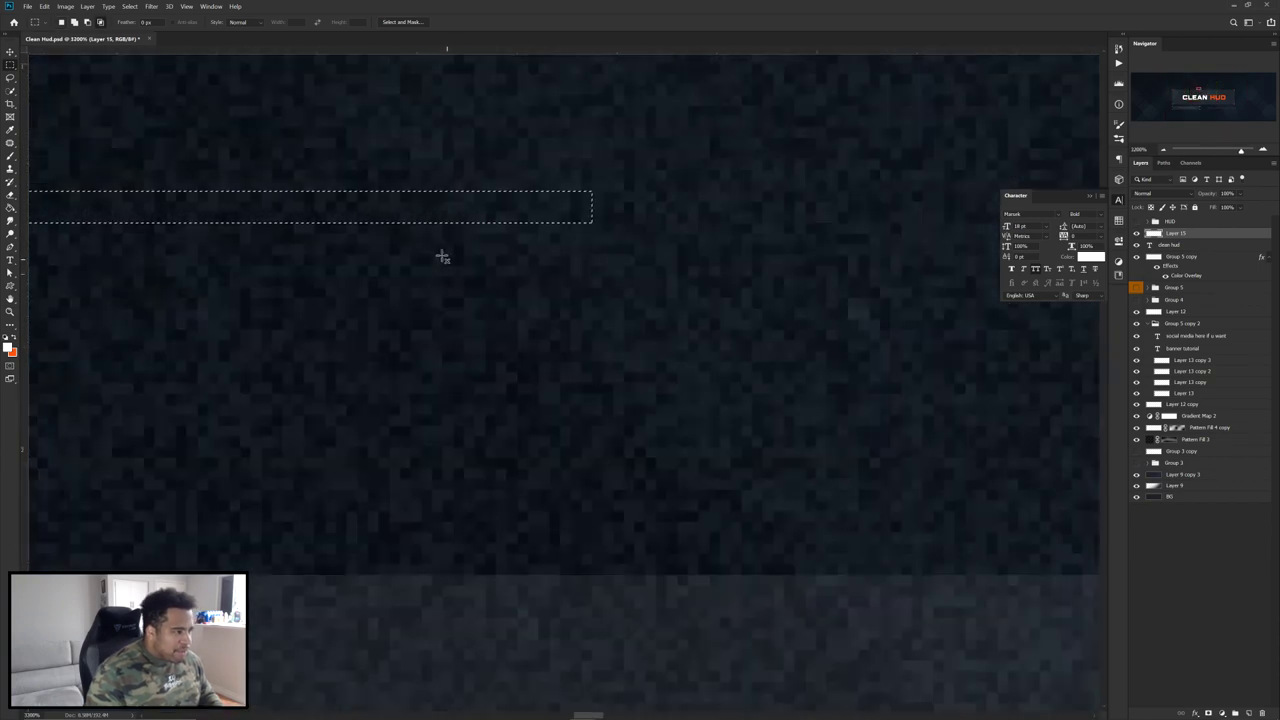
{"action": "scroll", "coordinate": [448, 261], "scroll_direction": "up", "scroll_amount": 3}
{"action": "scroll", "coordinate": [508, 320], "scroll_direction": "down", "scroll_amount": 8}
{"action": "scroll", "coordinate": [512, 329], "scroll_direction": "down", "scroll_amount": 1}
{"action": "key", "text": "alt+BackSpace"}
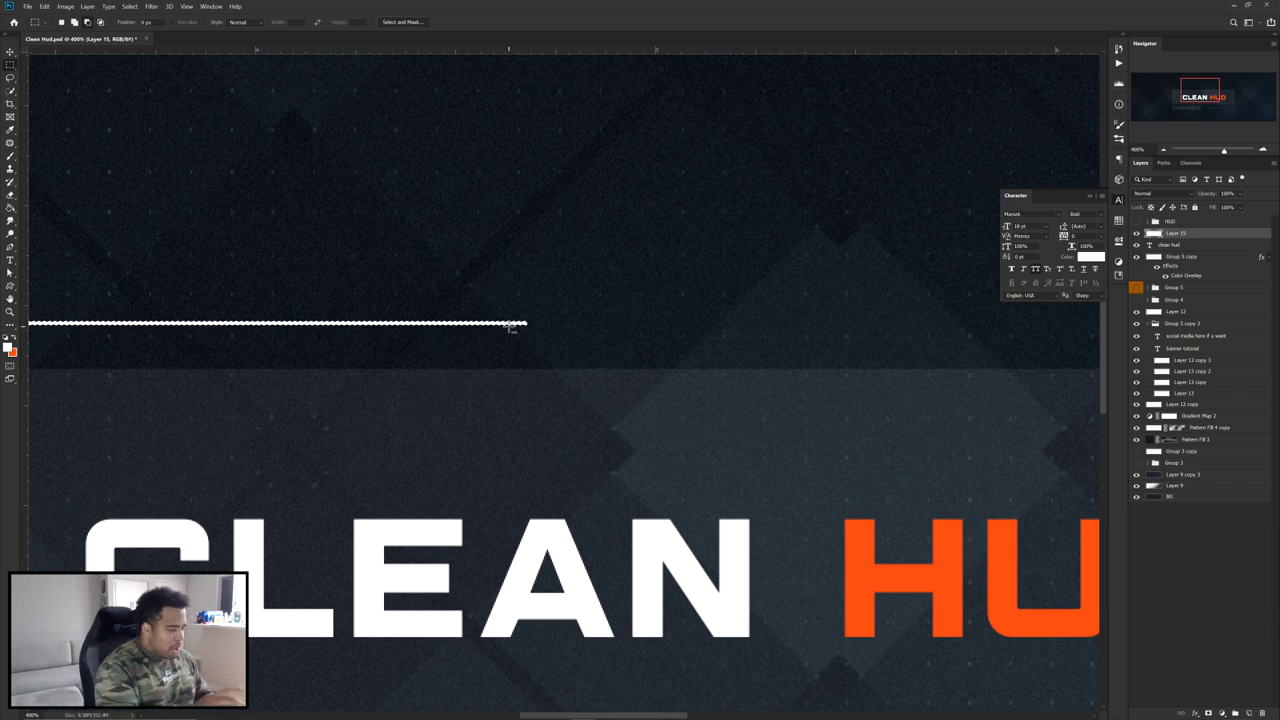
{"action": "key", "text": "ctrl+d"}
{"action": "key", "text": "v"}
{"action": "scroll", "coordinate": [510, 320], "scroll_direction": "down", "scroll_amount": 1}
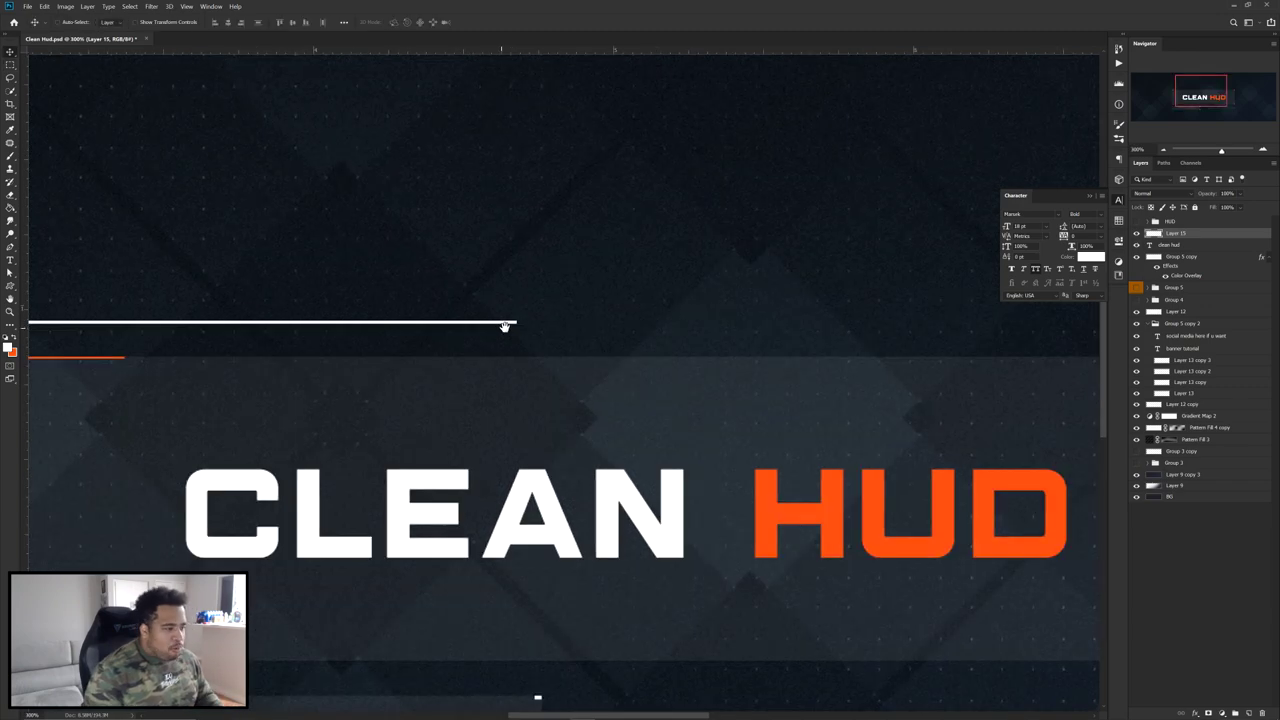
{"action": "scroll", "coordinate": [505, 327], "scroll_direction": "down", "scroll_amount": 3}
- Duplicate the white line over the title box's right half and place a copy of the S logo between both lines
{"action": "left_click_drag", "start_coordinate": [416, 318], "coordinate": [664, 318]}
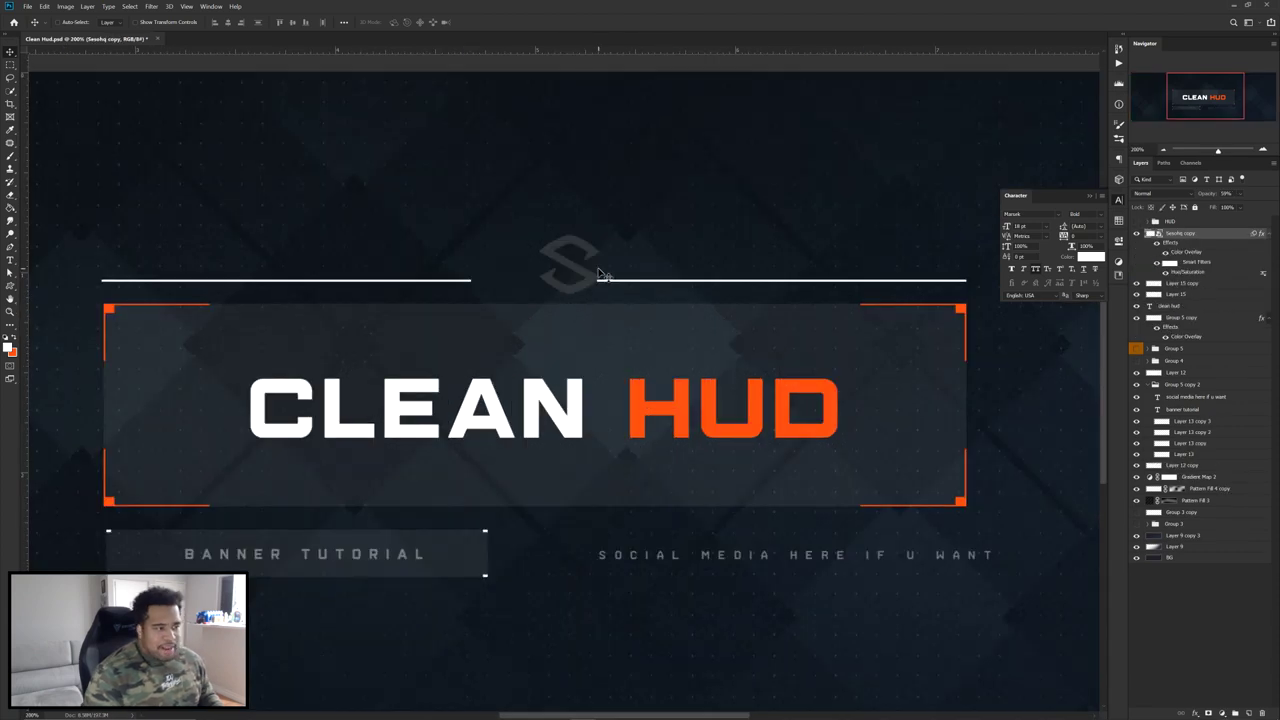
{"action": "left_click_drag", "start_coordinate": [598, 272], "coordinate": [567, 272]}
- Raise both white lines slightly so they run beside the middle of the S logo
{"action": "left_click", "coordinate": [610, 281]}
{"action": "left_click", "coordinate": [447, 282], "text": "shift"}
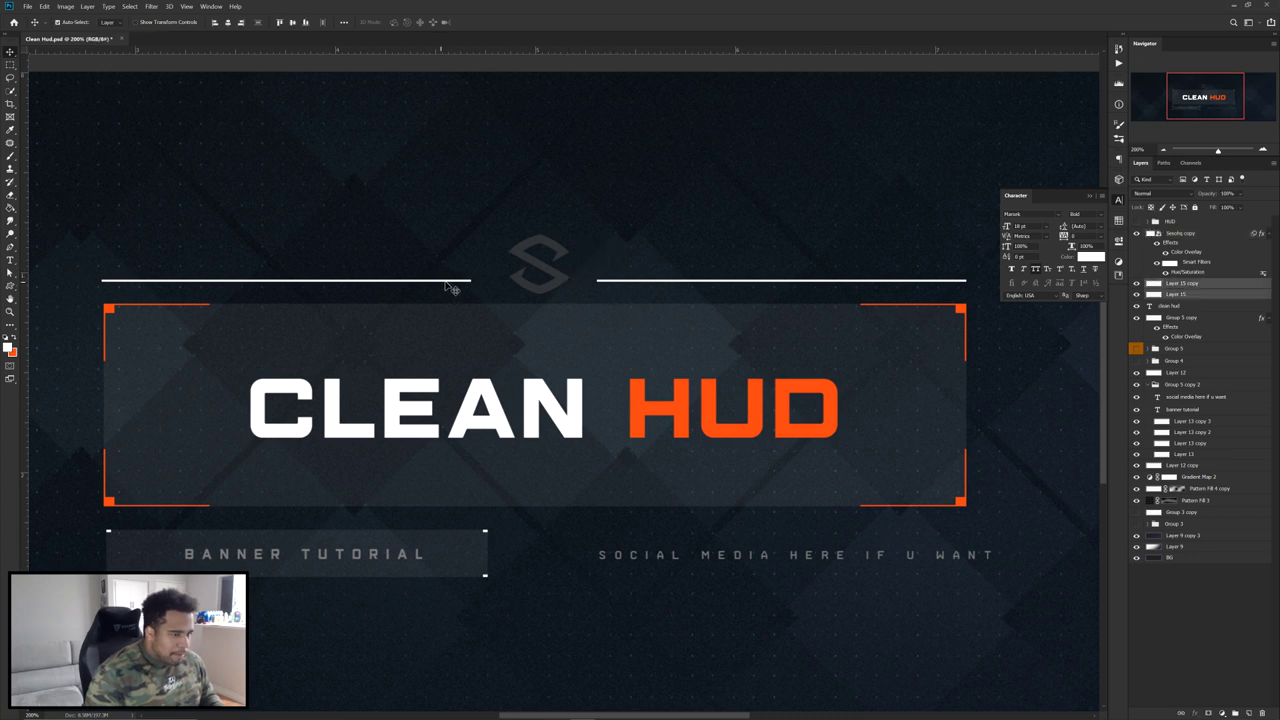
{"action": "left_click_drag", "start_coordinate": [664, 296], "coordinate": [664, 277]}
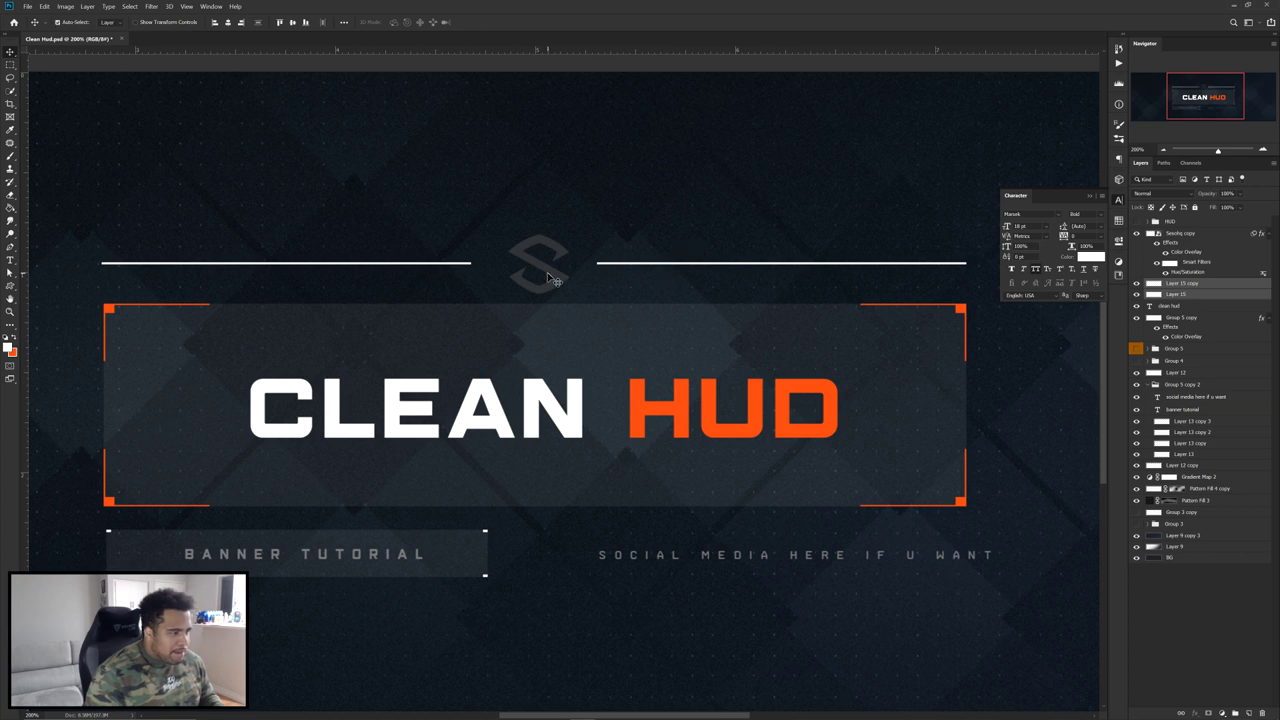
- Centre the S logo between the lines and dim it by turning off its Color Overlay and setting its opacity to 9%
{"action": "left_click", "coordinate": [553, 272]}
{"action": "left_click_drag", "start_coordinate": [556, 270], "coordinate": [545, 268]}
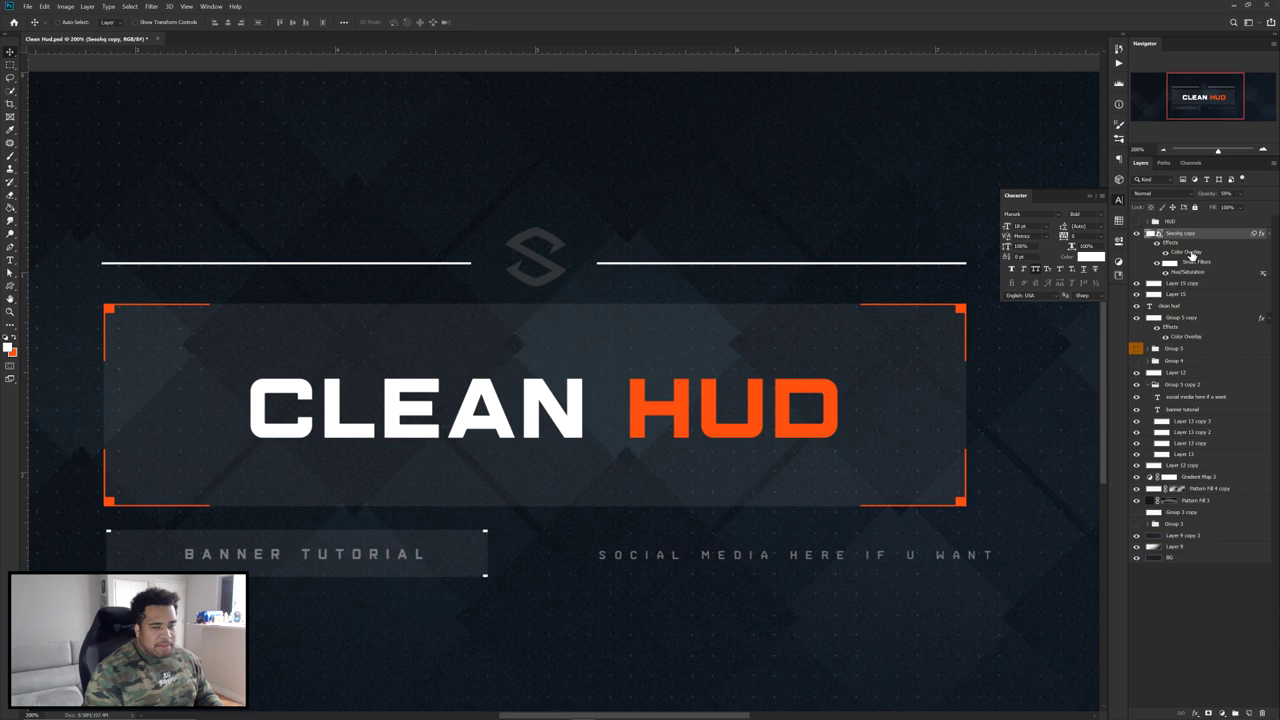
{"action": "left_click", "coordinate": [1165, 252]}
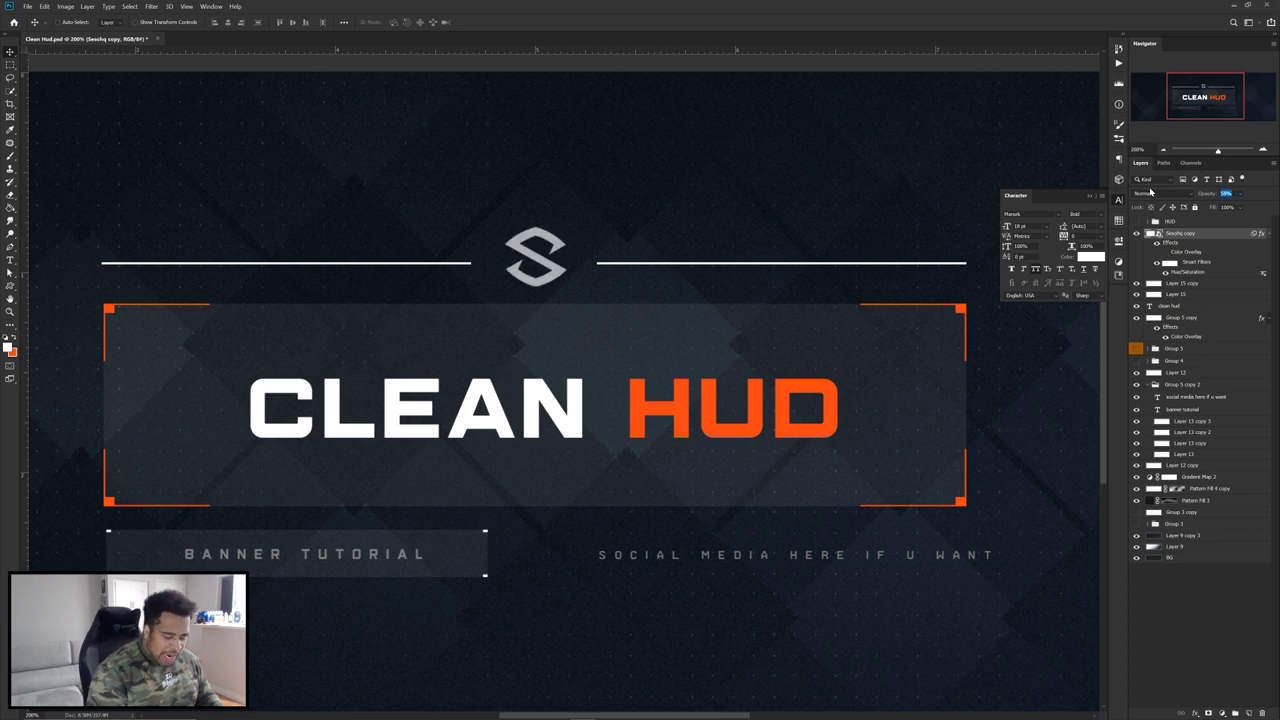
{"action": "key", "text": "Return"}
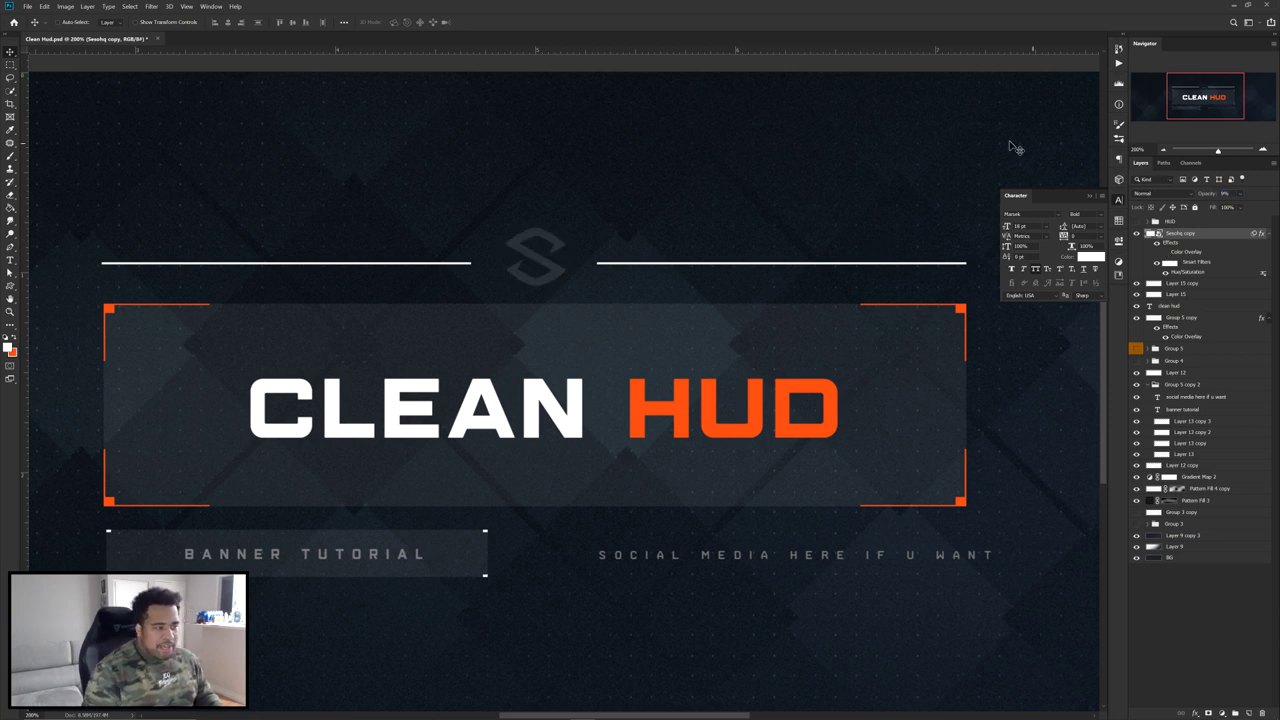
- Merge the two white lines into one layer and reduce its fill to 0%
{"action": "left_click", "coordinate": [686, 264]}
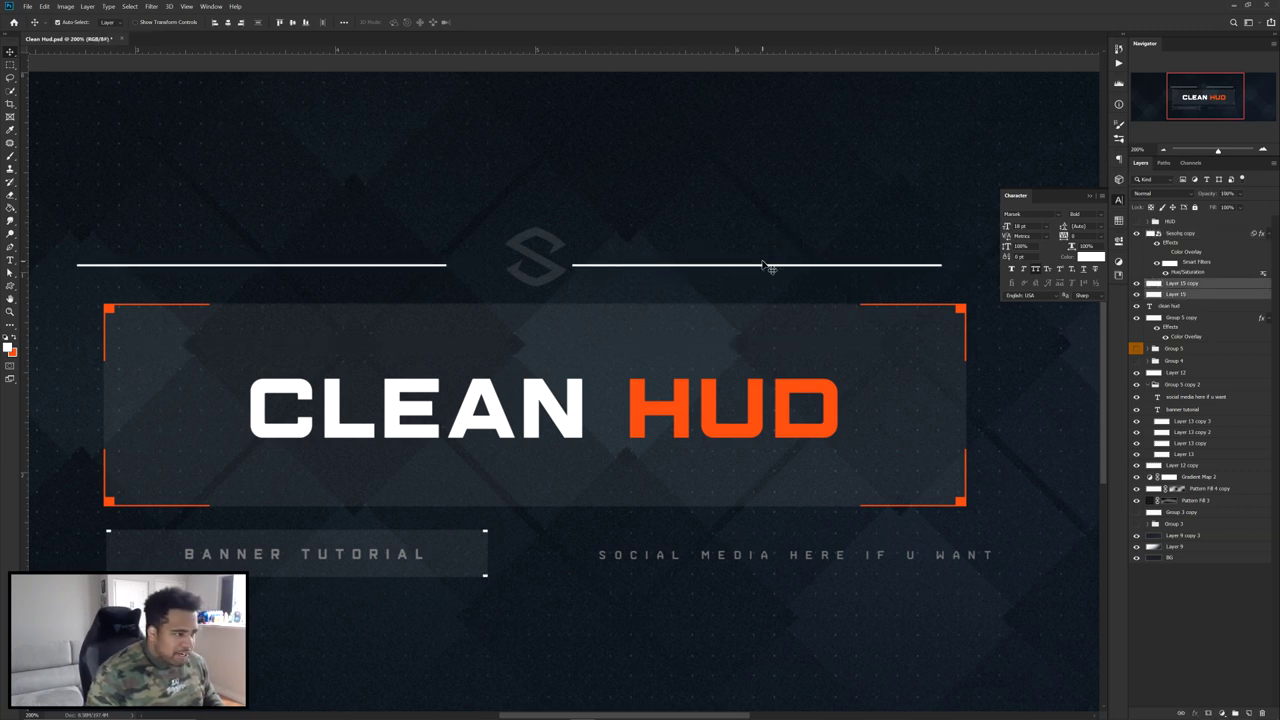
{"action": "key", "text": "ctrl+z"}
{"action": "key", "text": "ctrl+e"}
{"action": "left_click_drag", "start_coordinate": [1232, 224], "coordinate": [1210, 287]}
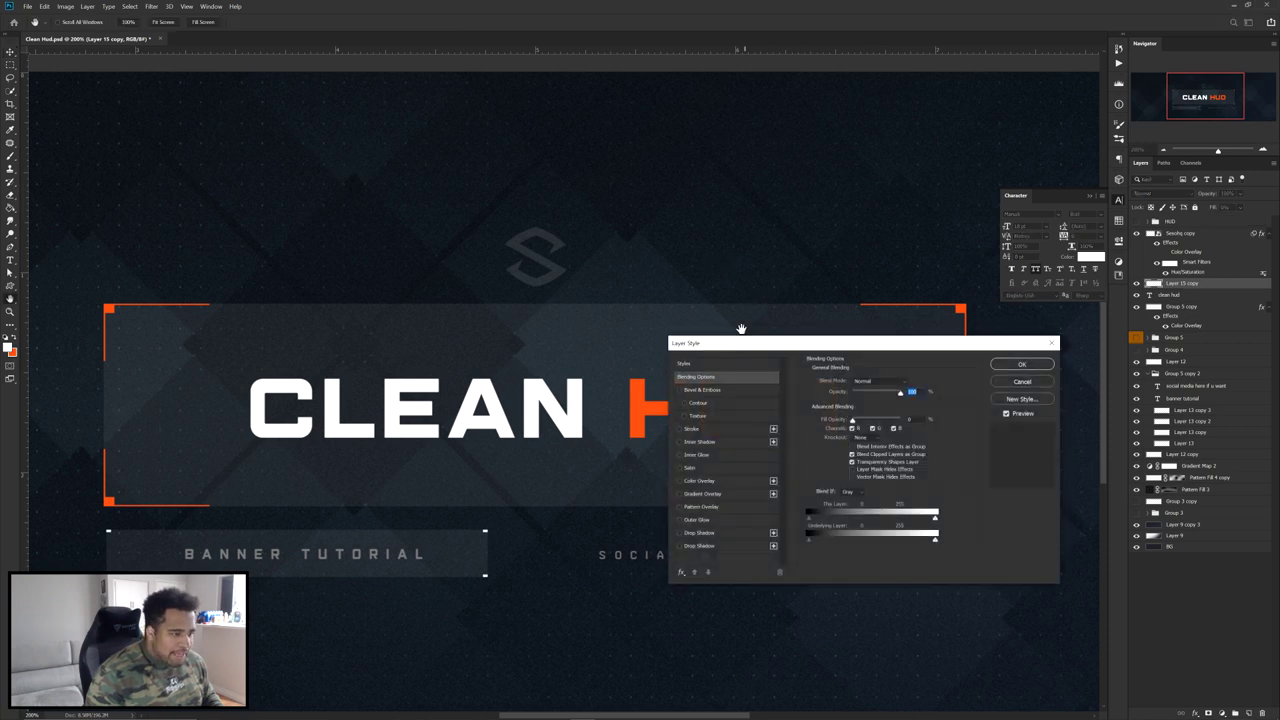
- Give the merged lines a white 1 px stroke positioned inside at 25% opacity
{"action": "left_click", "coordinate": [691, 429]}
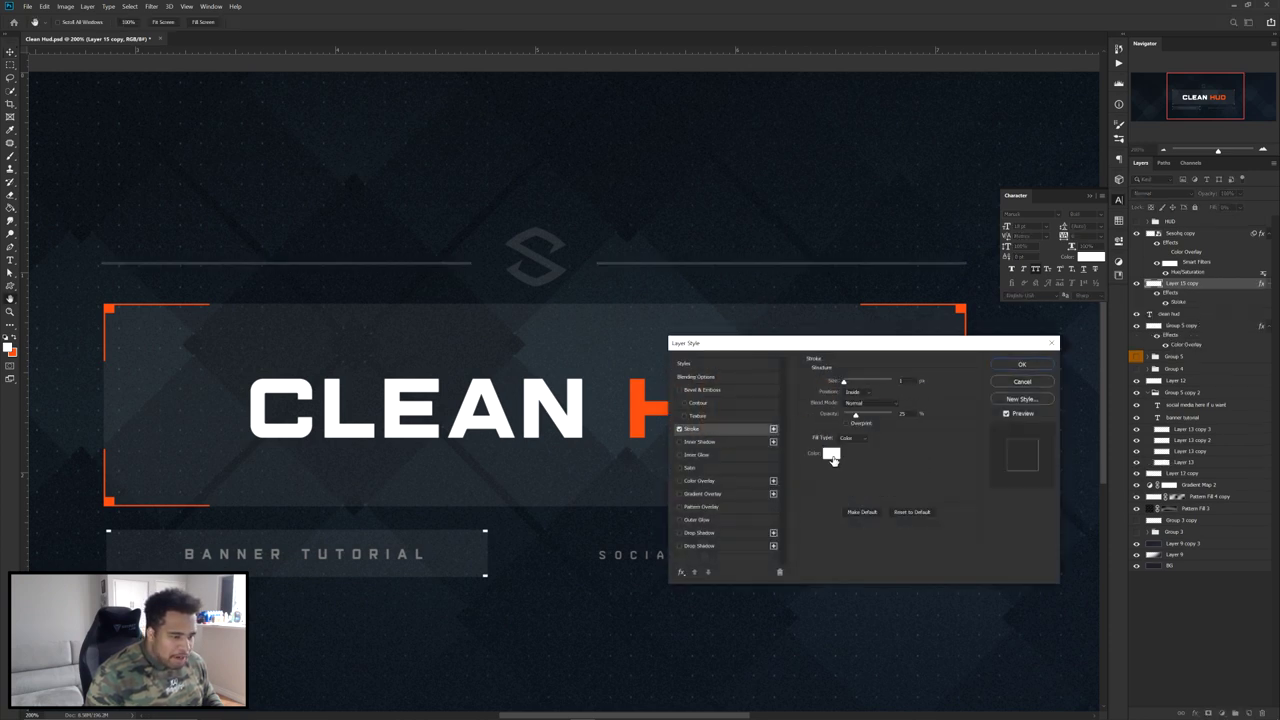
{"action": "left_click", "coordinate": [858, 397]}
{"action": "left_click", "coordinate": [856, 397]}
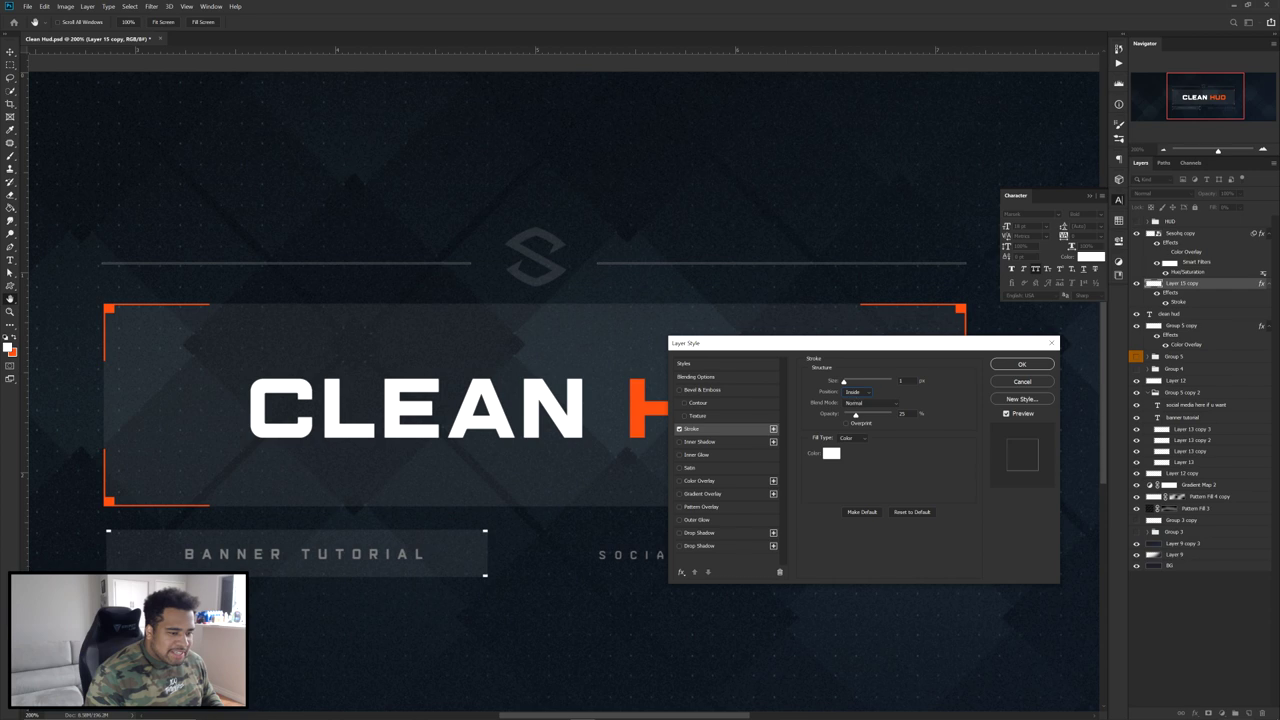
{"action": "left_click", "coordinate": [1022, 364]}
{"action": "key", "text": "ctrl+plus"}
{"action": "key", "text": "ctrl+plus"}
{"action": "key", "text": "ctrl+plus"}
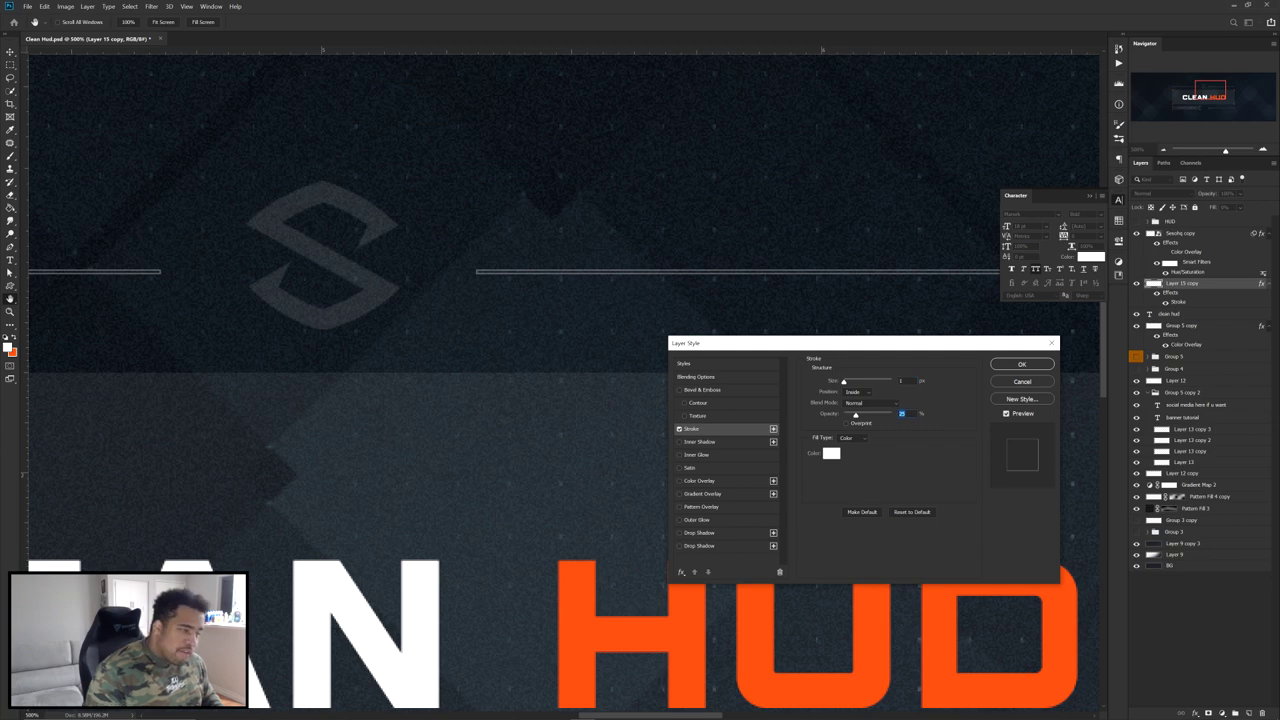
{"action": "left_click", "coordinate": [1022, 364]}
{"action": "left_click_drag", "start_coordinate": [500, 274], "coordinate": [652, 281]}
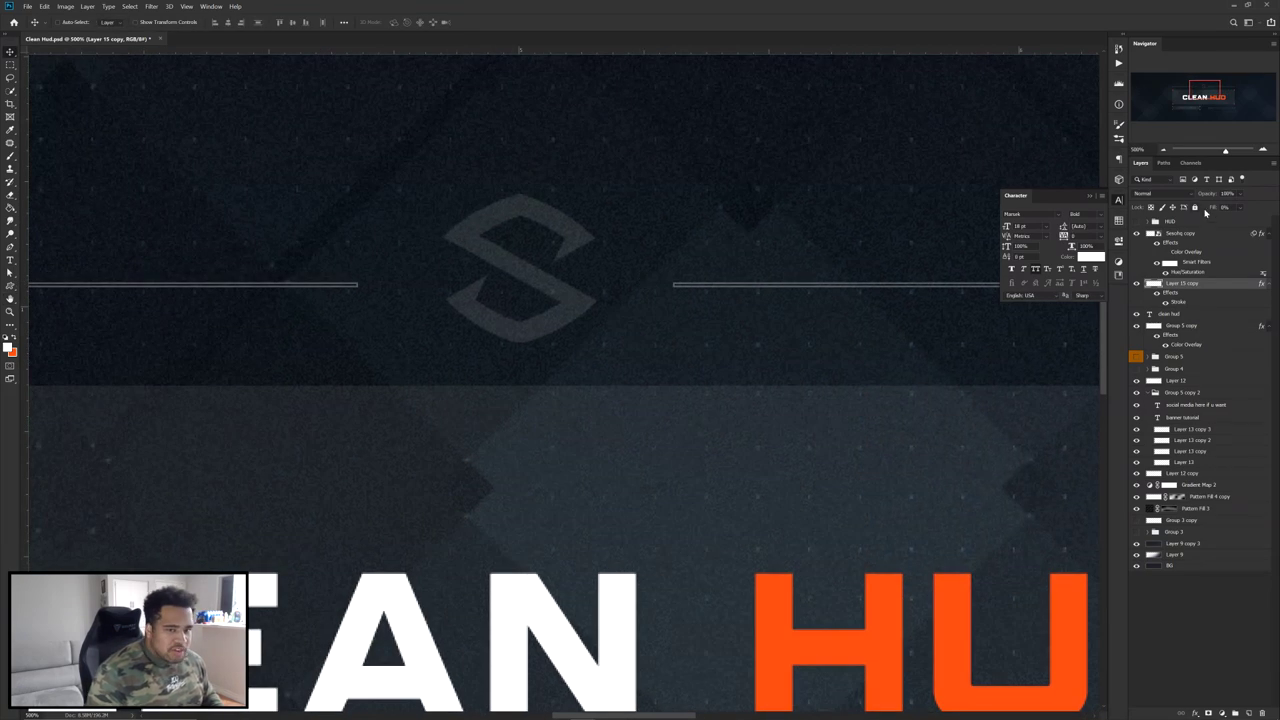
- Try a stronger fill on the outlined lines and settle on a faint fill of 4%
{"action": "key", "text": "shift+3"}
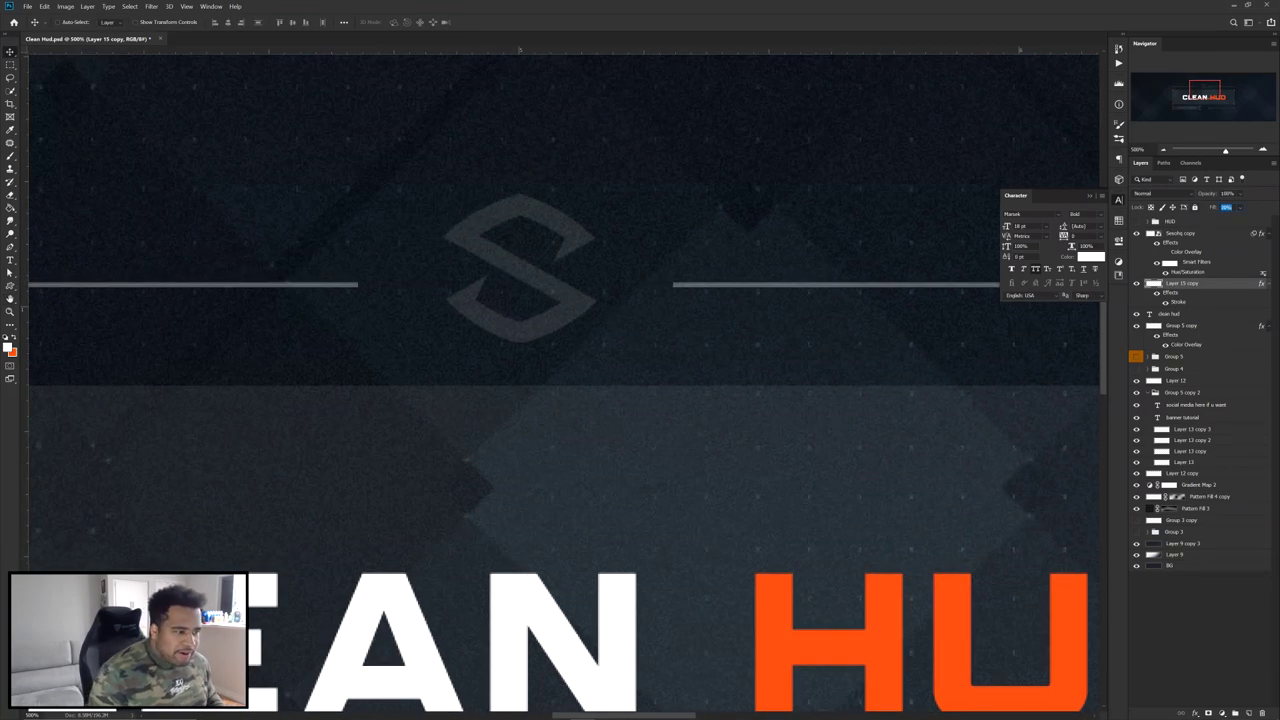
{"action": "type", "text": "0"}
{"action": "key", "text": "Return"}
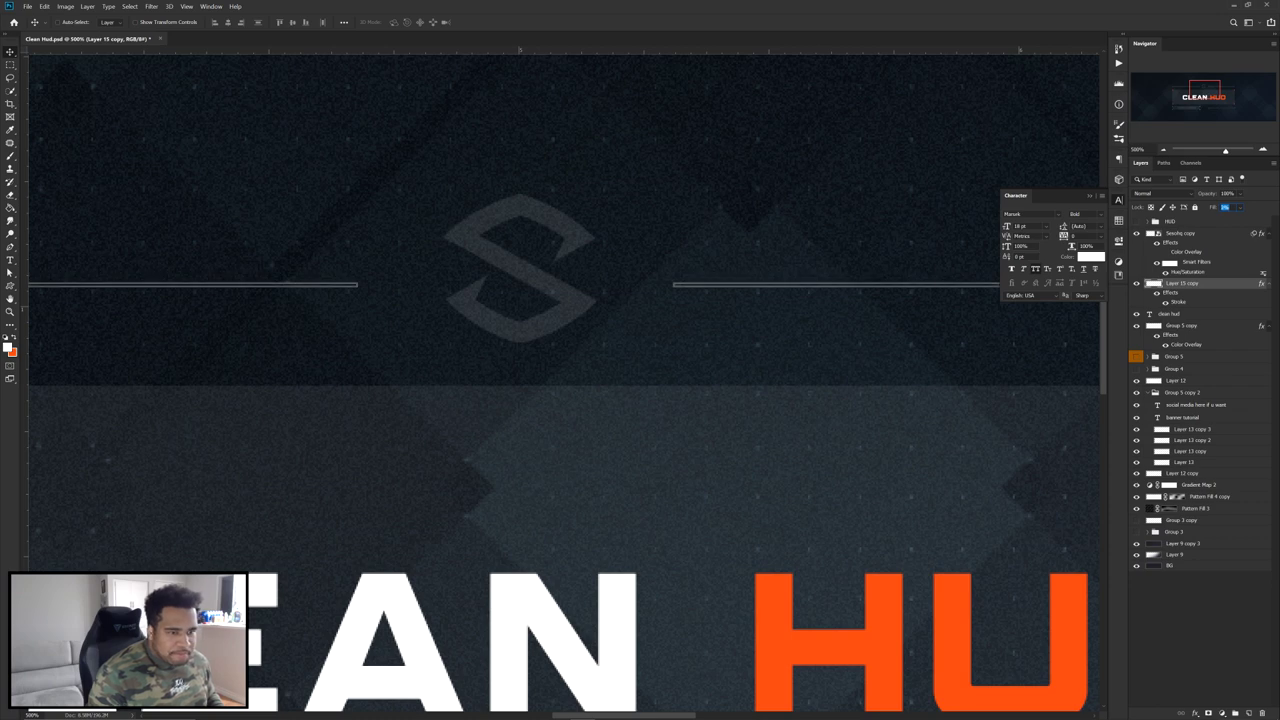
{"action": "scroll", "coordinate": [760, 250], "scroll_direction": "down", "scroll_amount": 4}
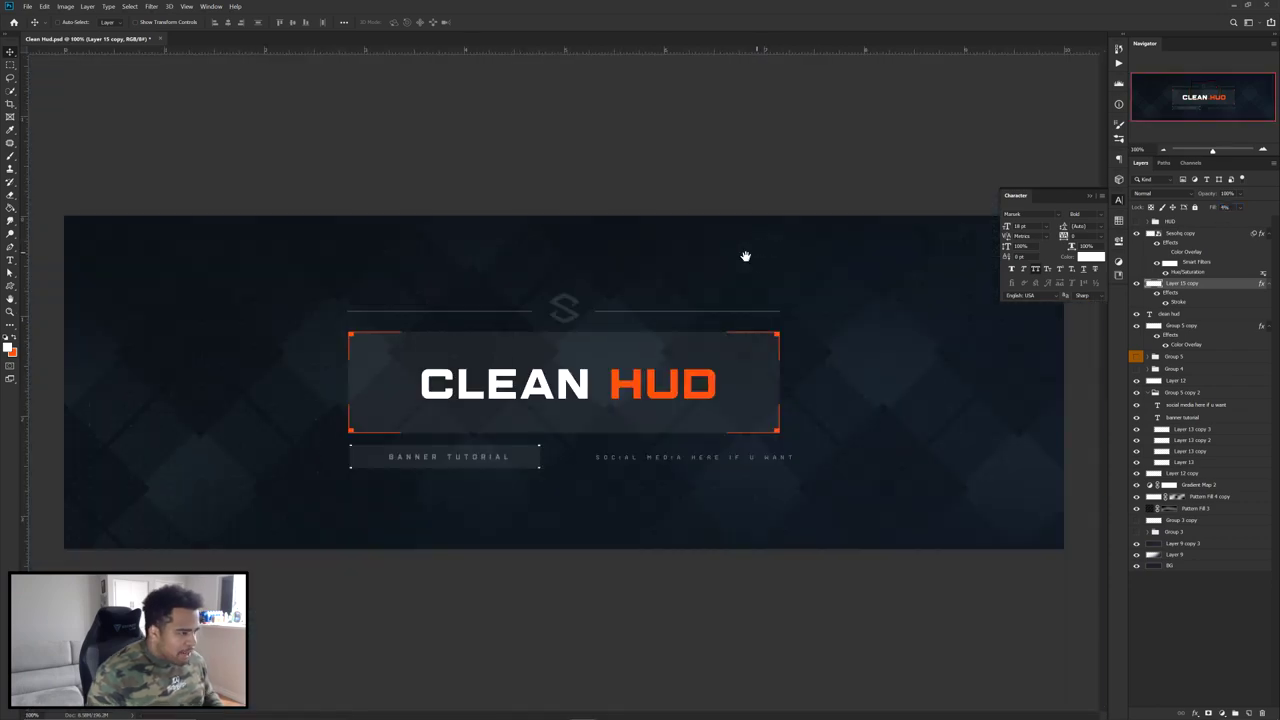
{"action": "scroll", "coordinate": [543, 327], "scroll_direction": "up", "scroll_amount": 1}
{"action": "scroll", "coordinate": [547, 323], "scroll_direction": "down", "scroll_amount": 1}
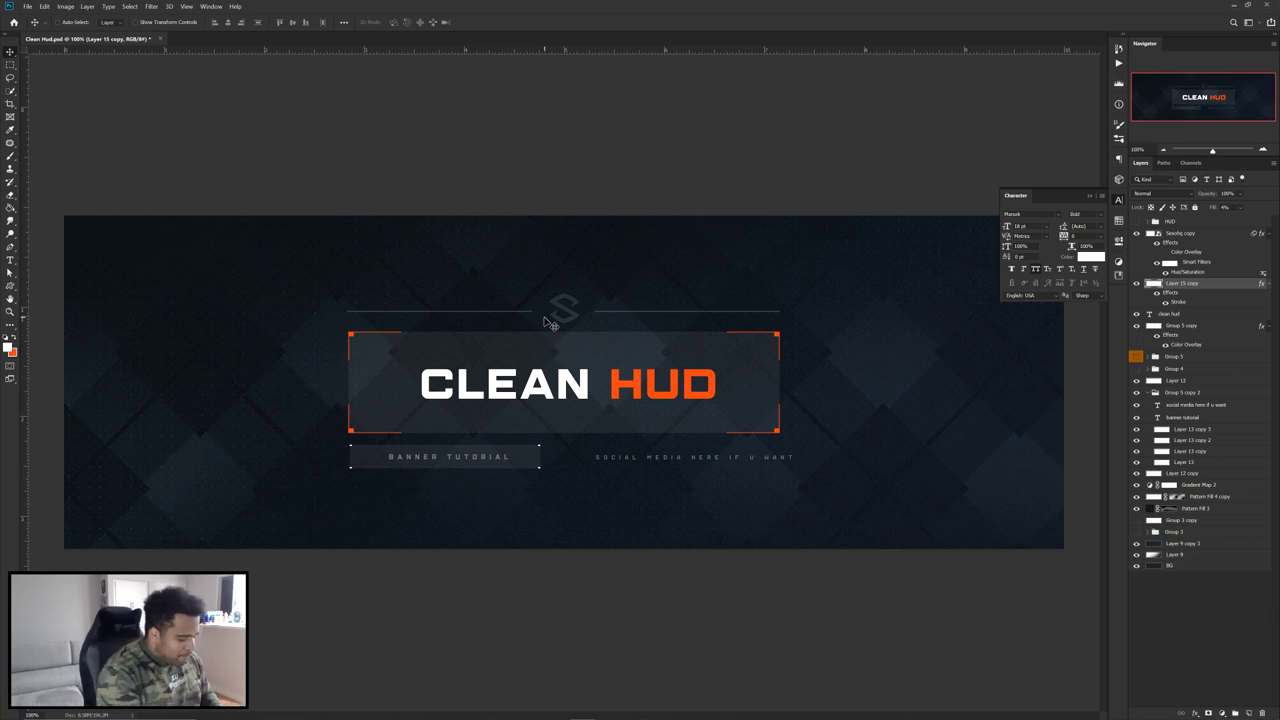
- Draw a small white square on a new layer above the S logo's left side and duplicate it level above the right side
{"action": "key", "text": "ctrl+shift+n"}
{"action": "key", "text": "Return"}
{"action": "key", "text": "m"}
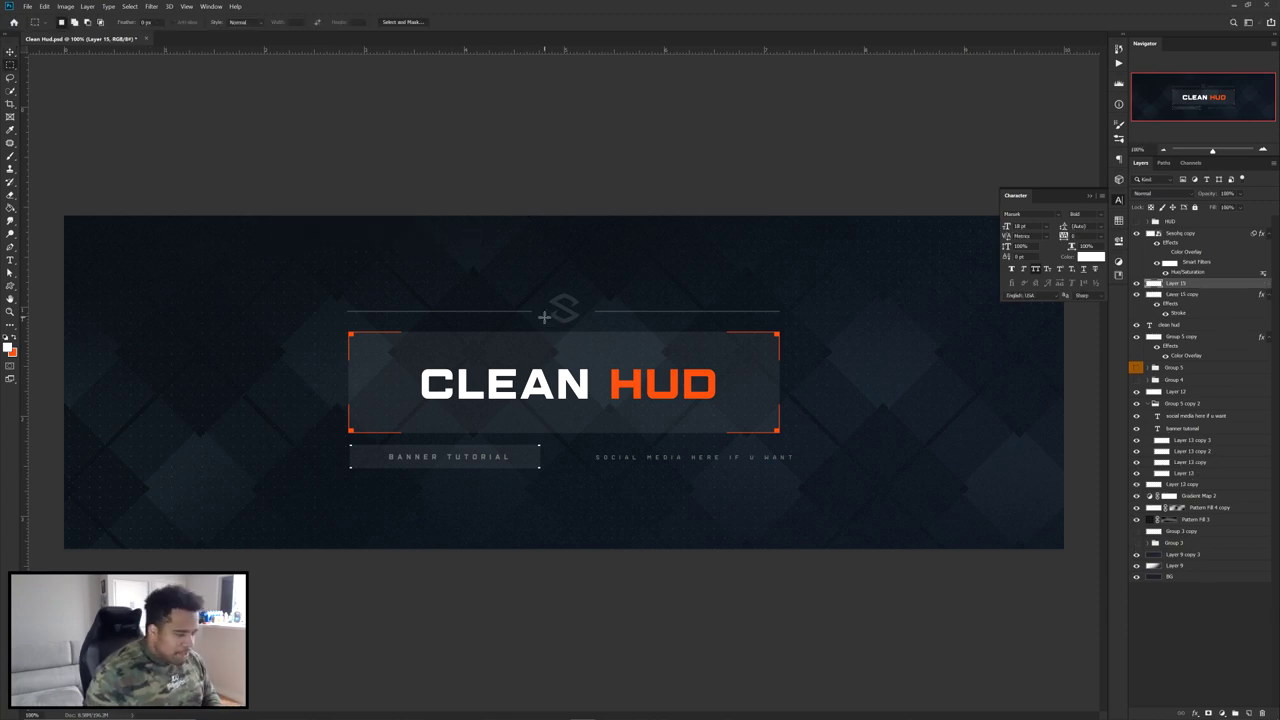
{"action": "scroll", "coordinate": [550, 304], "scroll_direction": "up", "scroll_amount": 4}
{"action": "scroll", "coordinate": [550, 304], "scroll_direction": "up", "scroll_amount": 2}
{"action": "left_click_drag", "start_coordinate": [460, 199], "coordinate": [871, 217]}
{"action": "key", "text": "alt+BackSpace"}
{"action": "key", "text": "ctrl+d"}
{"action": "key", "text": "v"}
{"action": "left_click", "coordinate": [460, 206], "text": "ctrl+shift"}
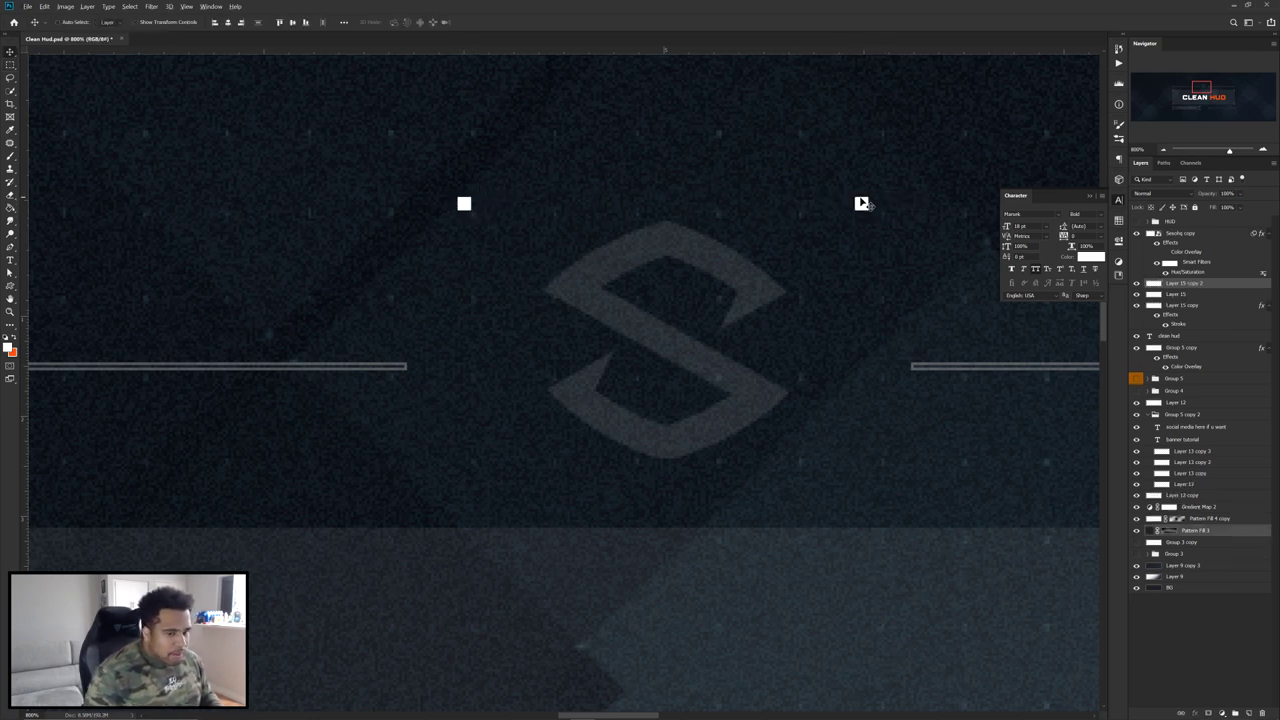
- Move the two small squares inward so they sit symmetrically closer to the S logo
{"action": "left_click_drag", "start_coordinate": [859, 205], "coordinate": [841, 204]}
{"action": "key", "text": "ctrl+z"}
{"action": "left_click", "coordinate": [1173, 337]}
{"action": "left_click_drag", "start_coordinate": [862, 208], "coordinate": [840, 205]}
{"action": "left_click_drag", "start_coordinate": [474, 205], "coordinate": [492, 206]}
{"action": "key", "text": "ctrl+z"}
- Duplicate the pair of small squares below the S logo to form four corner markers around it
{"action": "left_click", "coordinate": [841, 207], "text": "shift"}
{"action": "left_click_drag", "start_coordinate": [841, 207], "coordinate": [815, 433]}
{"action": "scroll", "coordinate": [808, 377], "scroll_direction": "down", "scroll_amount": 3}
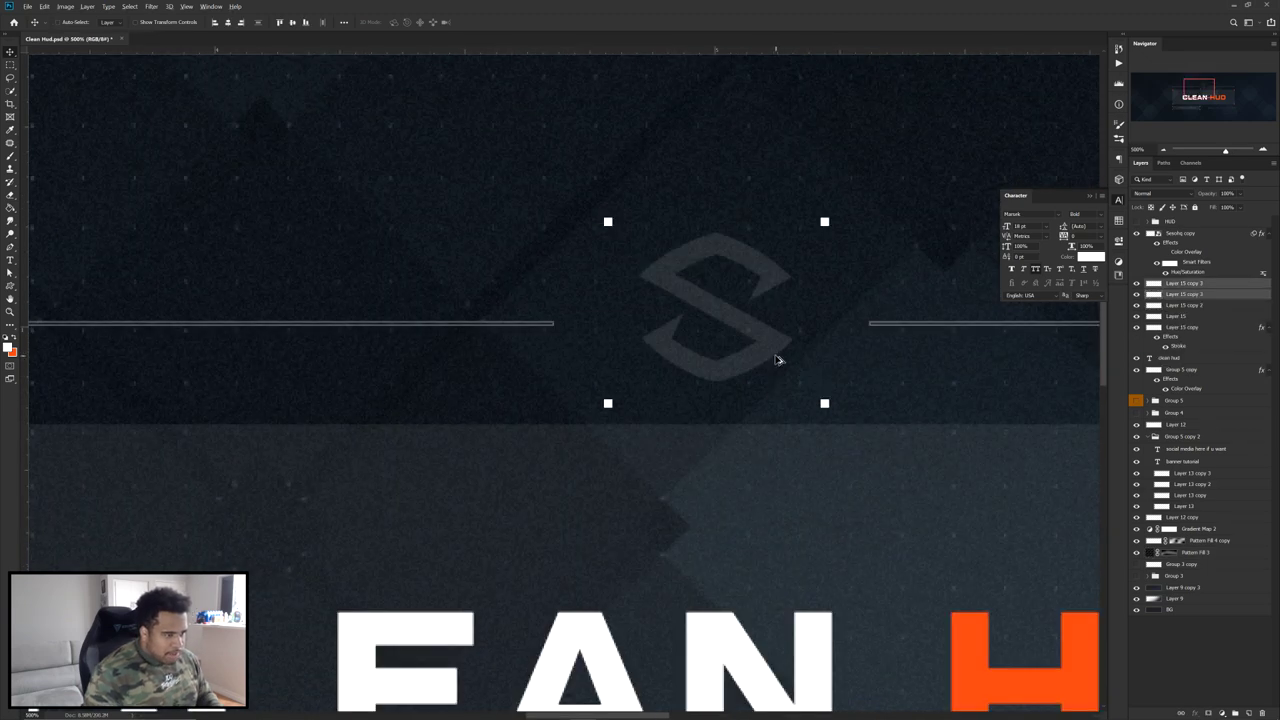
{"action": "scroll", "coordinate": [777, 360], "scroll_direction": "down", "scroll_amount": 2}
{"action": "scroll", "coordinate": [790, 336], "scroll_direction": "up", "scroll_amount": 2}
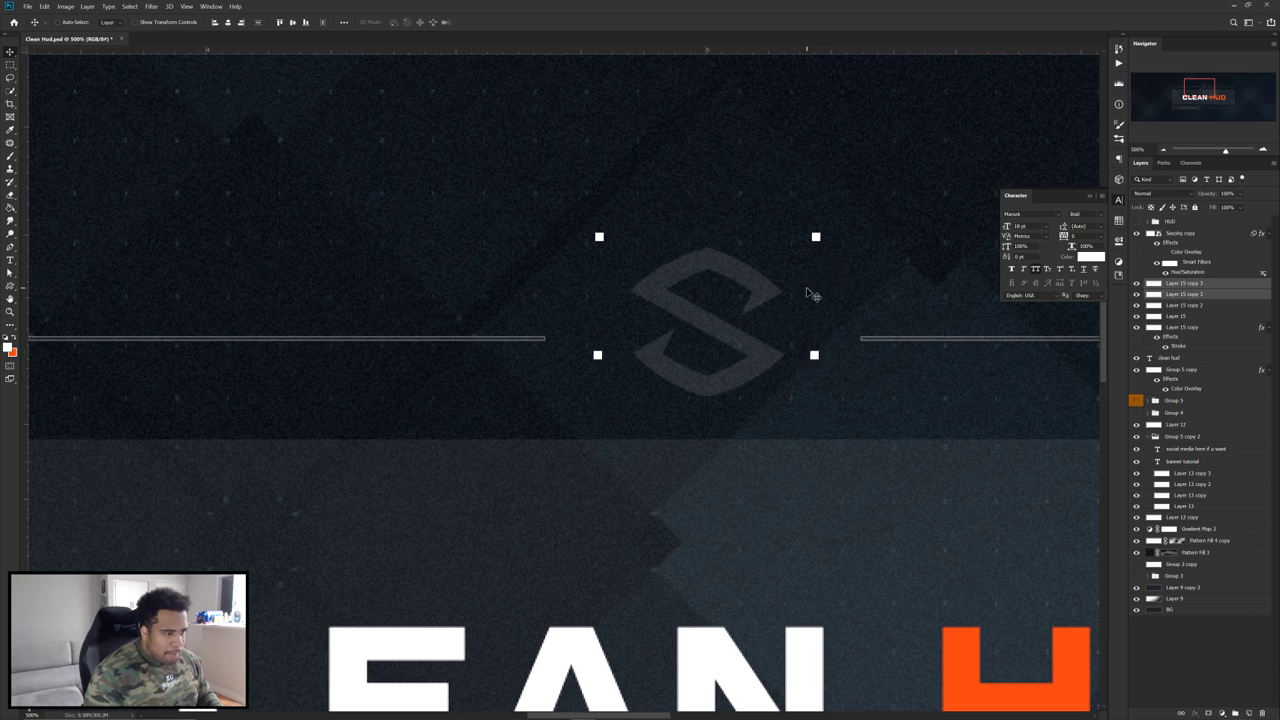
- Raise the upper pair of squares and move the S logo up to the centre of the four corner markers
{"action": "left_click", "coordinate": [600, 240], "text": "shift"}
{"action": "left_click", "coordinate": [815, 240], "text": "shift"}
{"action": "left_click_drag", "start_coordinate": [813, 294], "coordinate": [805, 238]}
{"action": "left_click", "coordinate": [751, 273]}
{"action": "left_click_drag", "start_coordinate": [750, 272], "coordinate": [751, 210]}
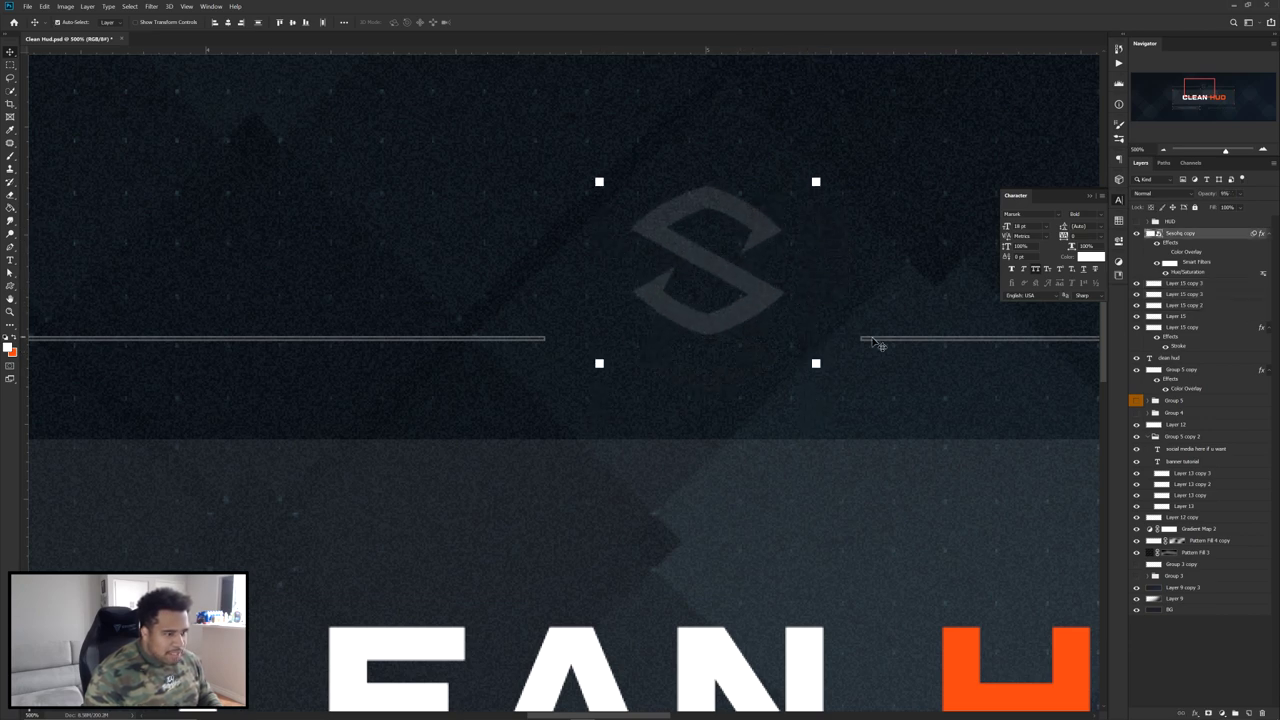
- Raise the outlined side lines to the vertical middle of the S logo
{"action": "left_click", "coordinate": [878, 340]}
{"action": "left_click_drag", "start_coordinate": [730, 350], "coordinate": [730, 280]}
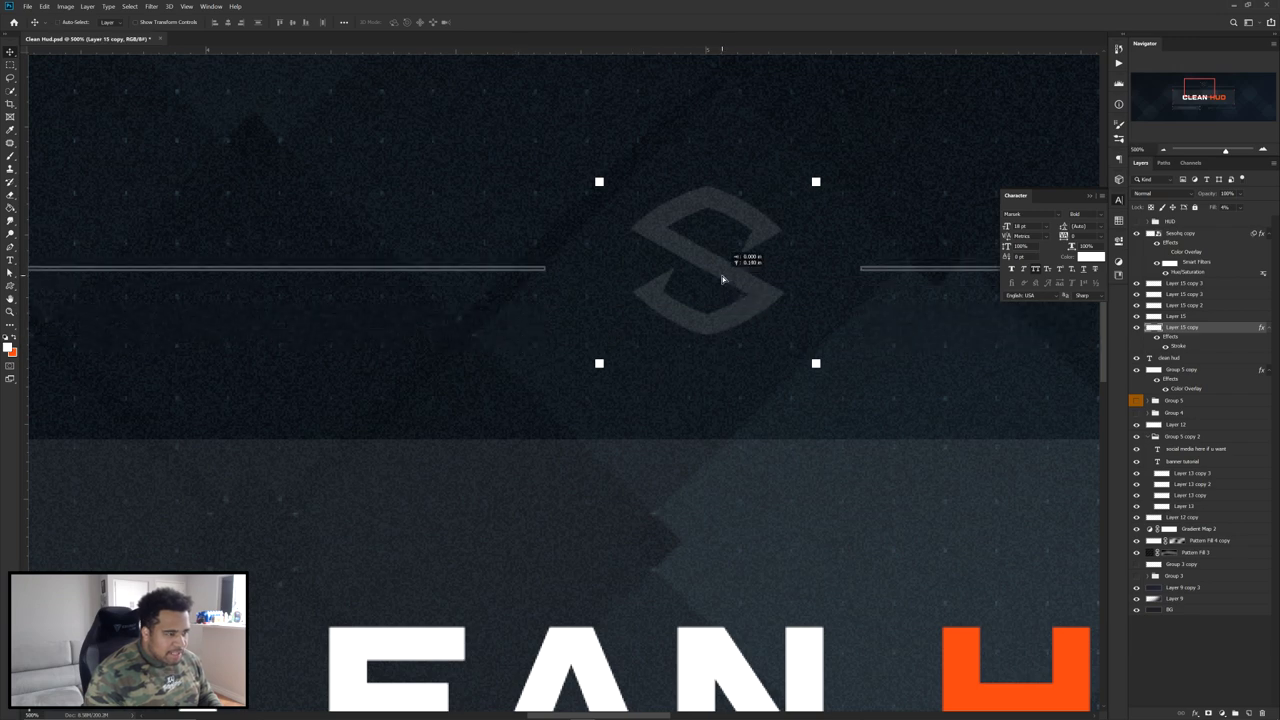
{"action": "scroll", "coordinate": [730, 280], "scroll_direction": "down", "scroll_amount": 4}
{"action": "scroll", "coordinate": [706, 320], "scroll_direction": "up", "scroll_amount": 2}
{"action": "scroll", "coordinate": [708, 324], "scroll_direction": "down", "scroll_amount": 2}
- Add a white ">" text character beside the title box's right edge and switch it to the social media line's thinner font
{"action": "key", "text": "t"}
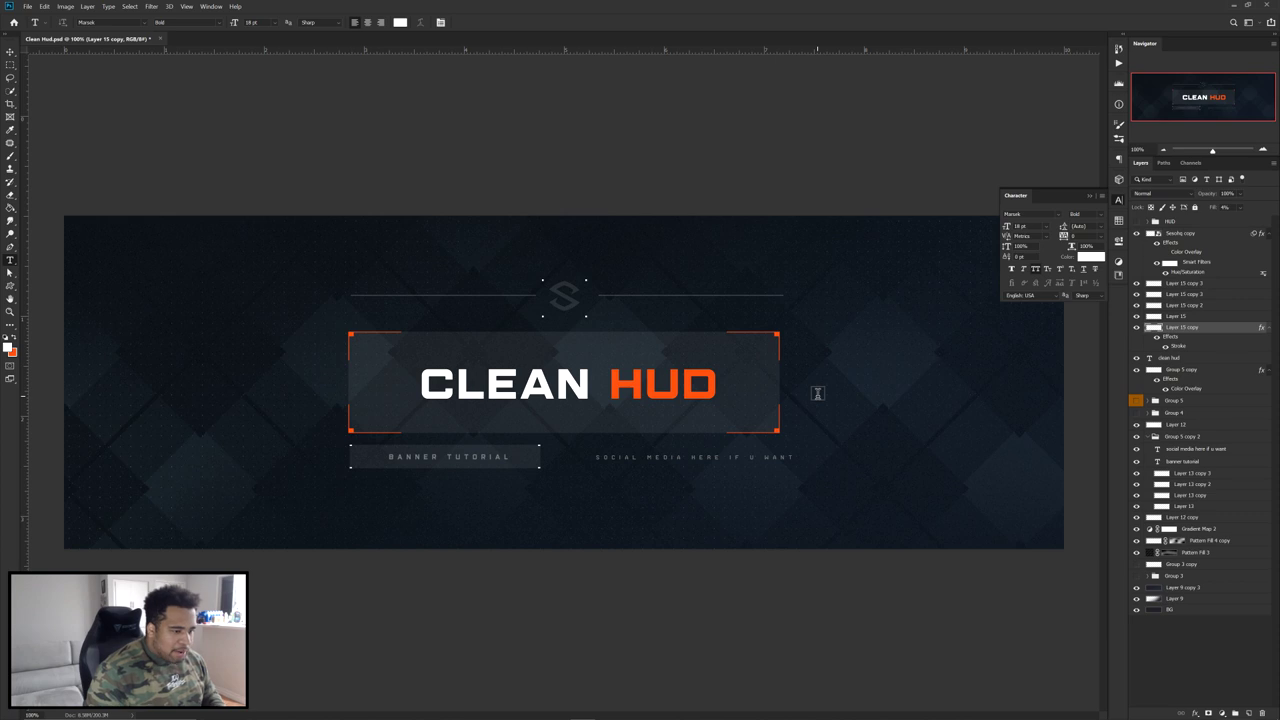
{"action": "left_click", "coordinate": [845, 392]}
{"action": "key", "text": "BackSpace"}
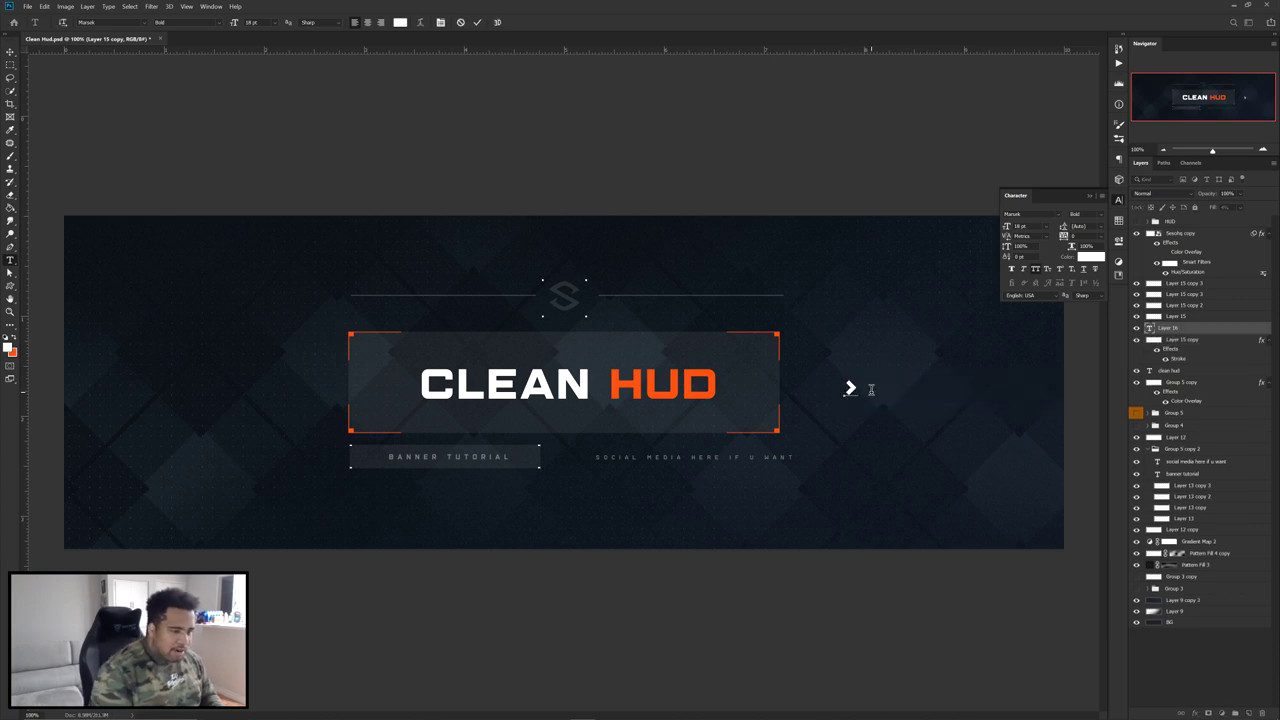
{"action": "key", "text": "ctrl"}
{"action": "key", "text": "ctrl+a"}
{"action": "left_click", "coordinate": [1058, 215]}
{"action": "left_click", "coordinate": [1040, 254]}
{"action": "left_click", "coordinate": [478, 22]}
- Resize the ">" character and place a copy of it beside the title box's left edge
{"action": "key", "text": "v"}
{"action": "key", "text": "ctrl+t"}
{"action": "left_click_drag", "start_coordinate": [859, 388], "coordinate": [302, 392]}
{"action": "key", "text": "Return"}
- Flip the left copy of the ">" character horizontally so it points away from the title box
{"action": "key", "text": "ctrl+t"}
{"action": "right_click", "coordinate": [338, 412]}
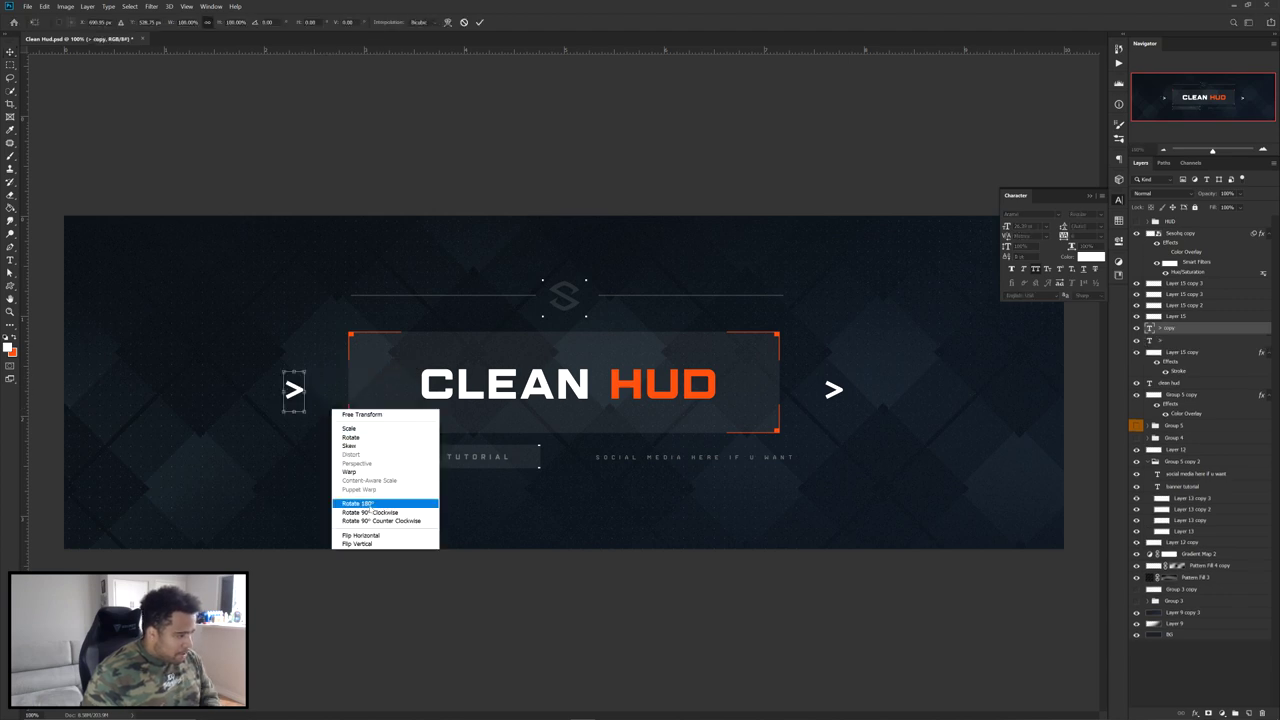
{"action": "left_click", "coordinate": [375, 535]}
{"action": "key", "text": "Return"}
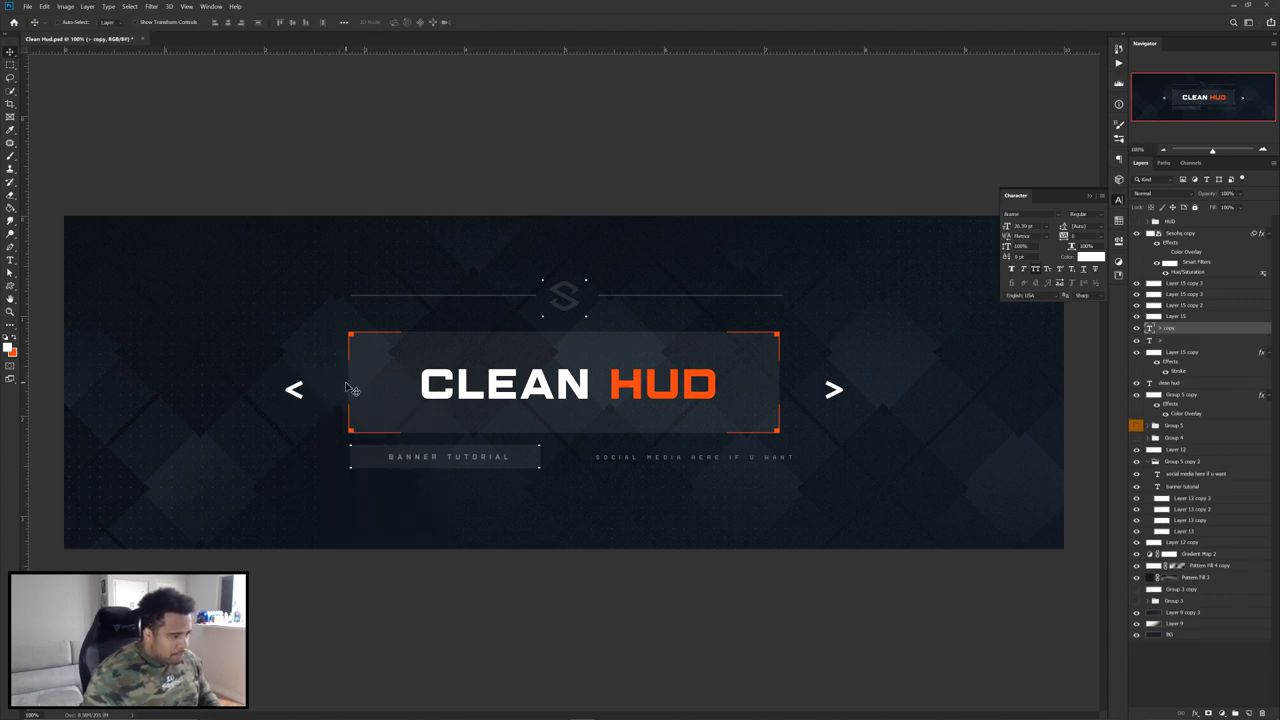
- Lower the opacity of both arrow characters together to 18%
{"action": "left_click", "coordinate": [1165, 333], "text": "ctrl"}
{"action": "left_click", "coordinate": [1173, 331], "text": "ctrl"}
{"action": "left_click", "coordinate": [1176, 333], "text": "ctrl"}
{"action": "left_click", "coordinate": [1174, 329]}
{"action": "left_click", "coordinate": [1172, 340], "text": "shift"}
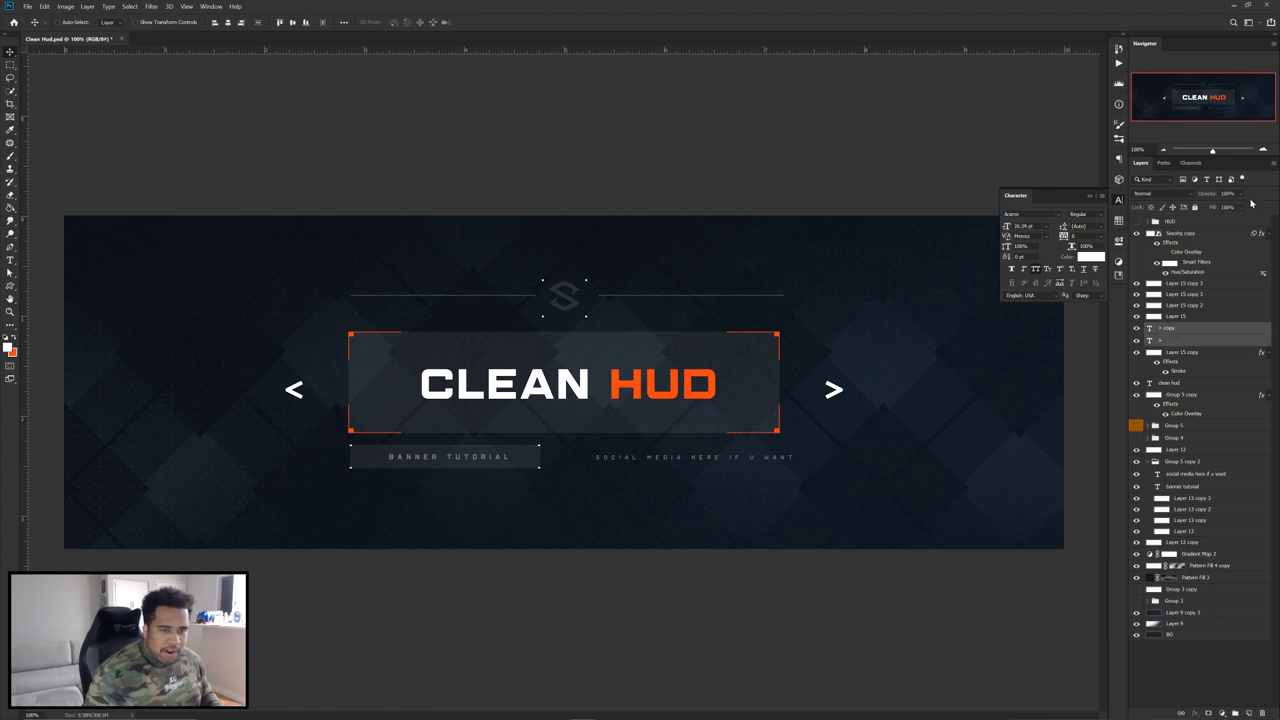
{"action": "left_click_drag", "start_coordinate": [1228, 207], "coordinate": [1226, 207]}
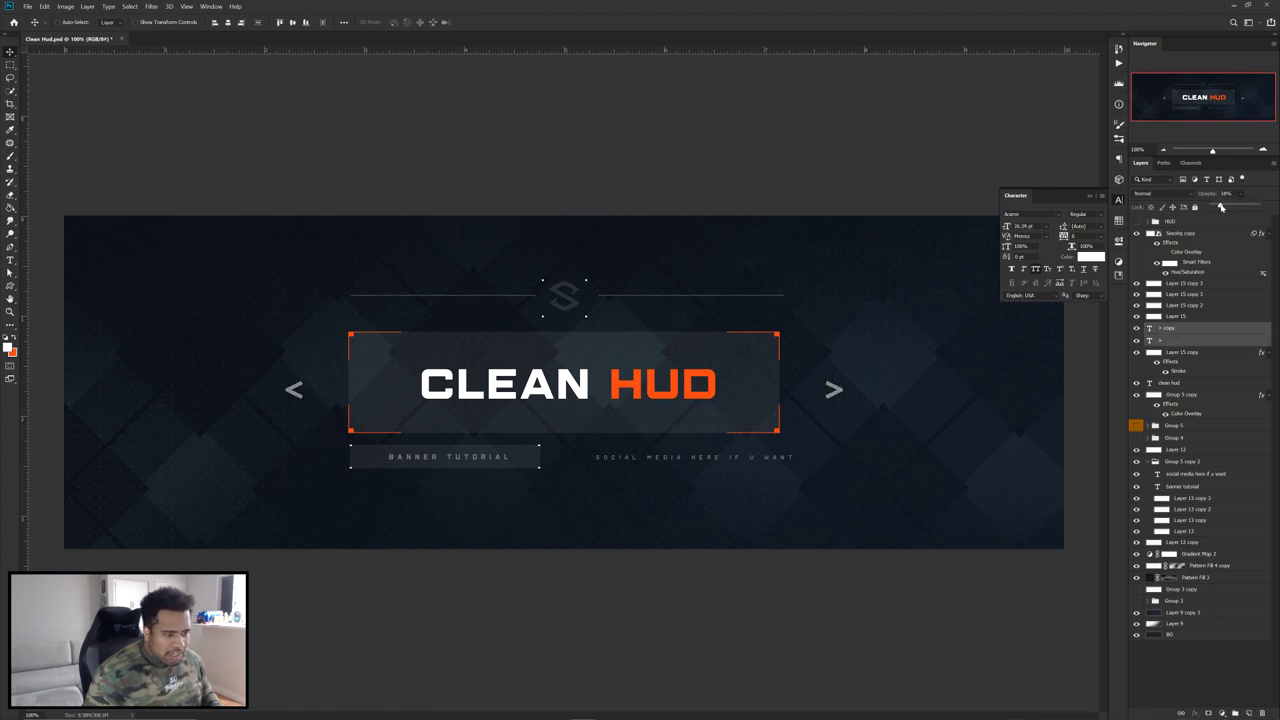
{"action": "left_click", "coordinate": [706, 295]}
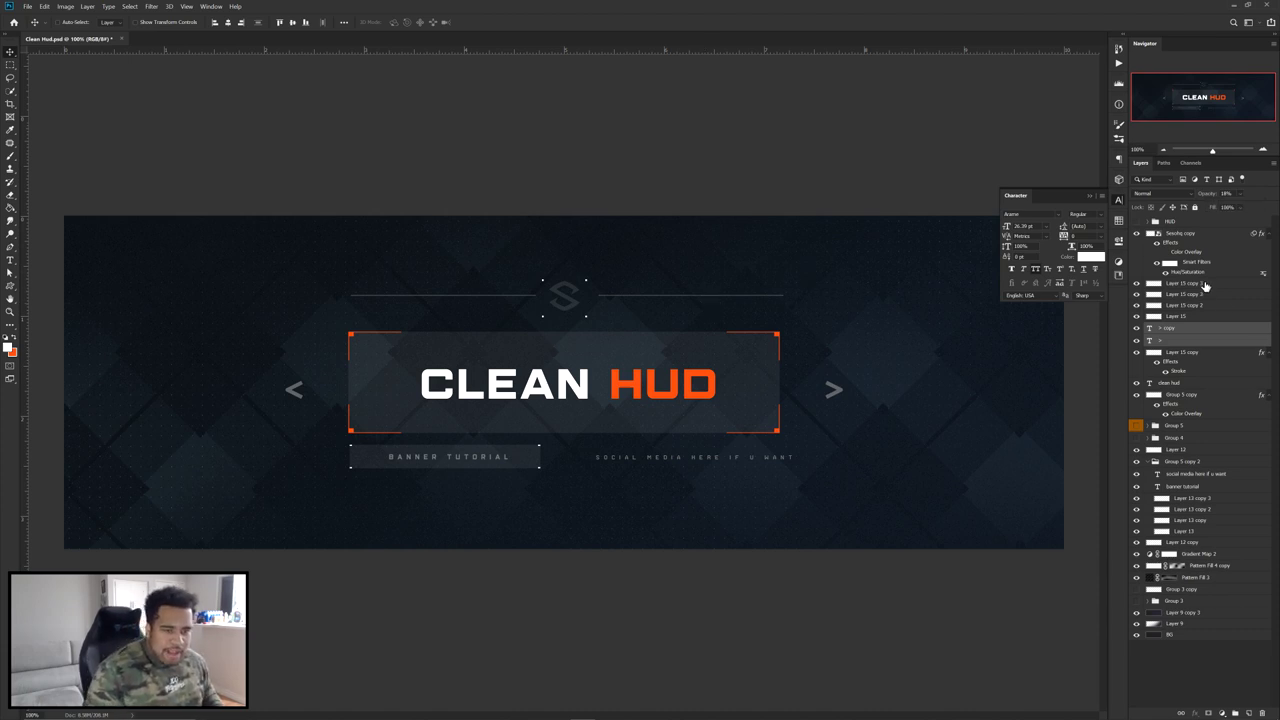
- Paste the HUD pattern of dots, numbers and a plus sign above the logo layer and position it across the whole banner
{"action": "left_click", "coordinate": [1193, 234]}
{"action": "left_click", "coordinate": [1193, 236]}
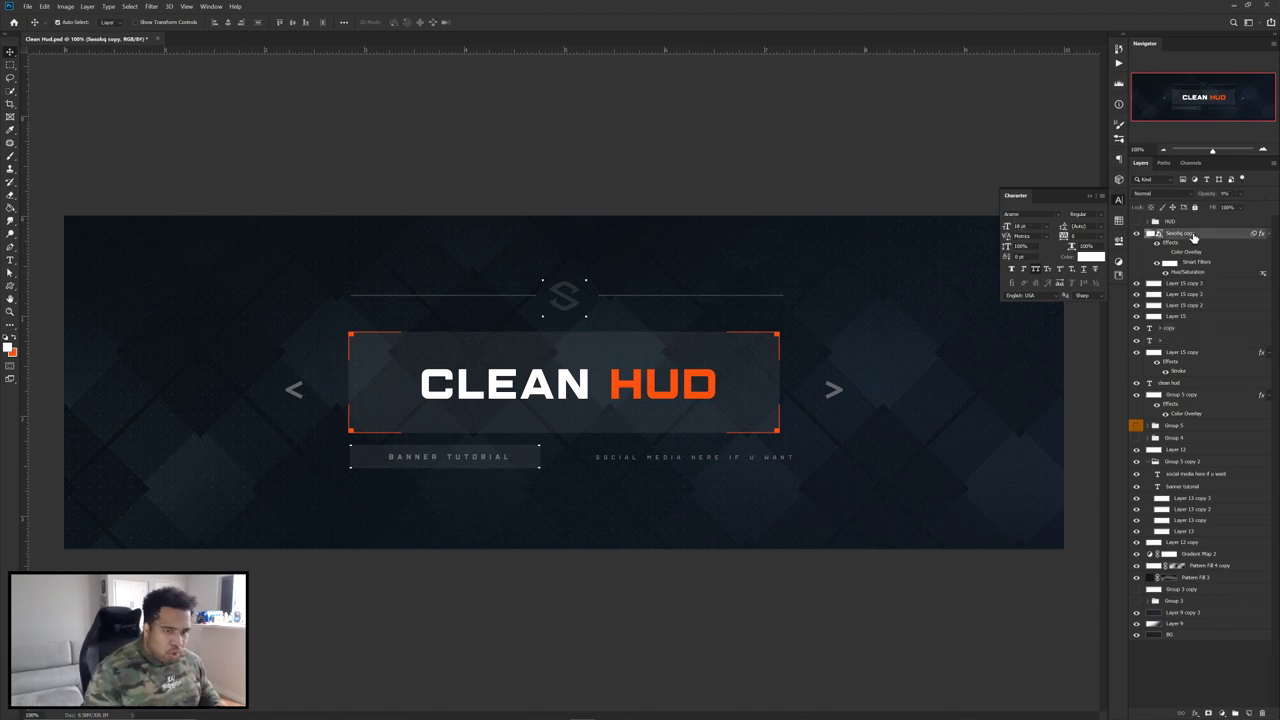
{"action": "key", "text": "ctrl+v"}
{"action": "mouse_move", "coordinate": [760, 265]}
{"action": "left_mouse_down"}
{"action": "mouse_move", "coordinate": [722, 346]}
{"action": "mouse_move", "coordinate": [683, 297]}
{"action": "mouse_move", "coordinate": [560, 276]}
{"action": "left_mouse_up"}
{"action": "left_click_drag", "start_coordinate": [738, 348], "coordinate": [606, 229]}
{"action": "left_click_drag", "start_coordinate": [720, 369], "coordinate": [718, 344]}
{"action": "left_click_drag", "start_coordinate": [723, 376], "coordinate": [603, 358]}
- Lower the fill of the pasted HUD dot-and-number pattern to 46%
{"action": "left_click", "coordinate": [1118, 201]}
{"action": "left_click", "coordinate": [1240, 207]}
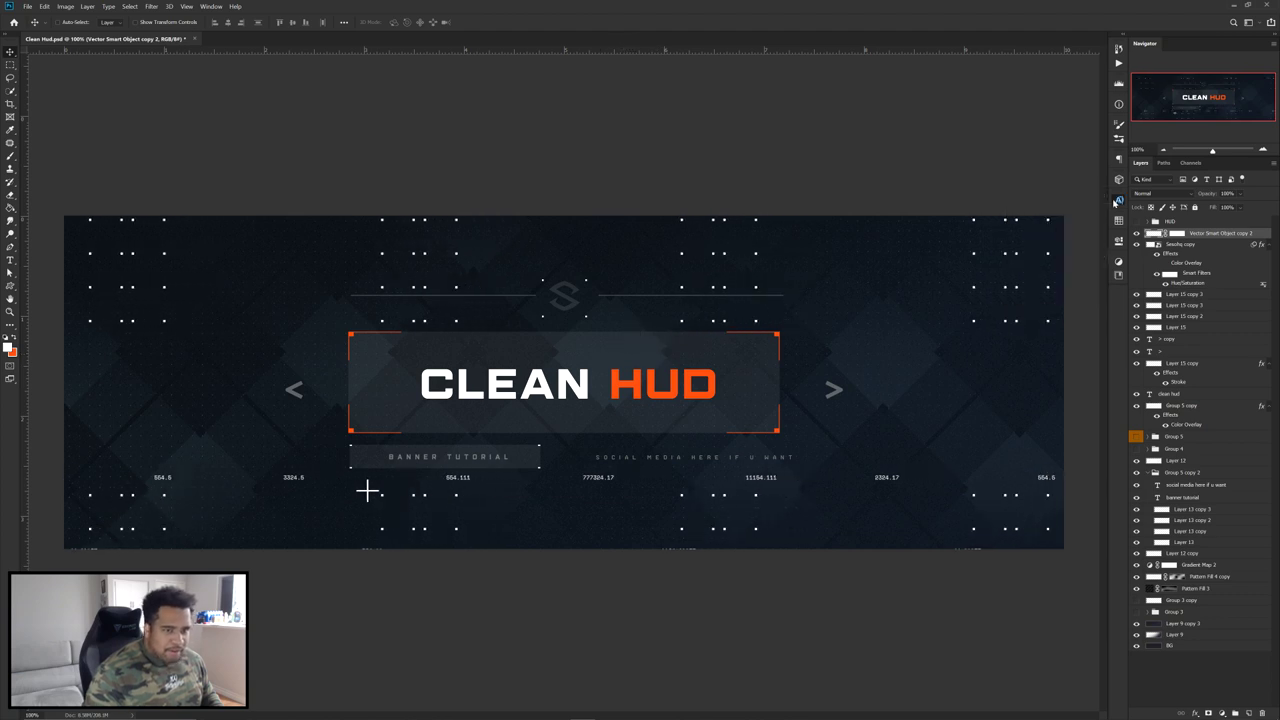
{"action": "left_click_drag", "start_coordinate": [1260, 218], "coordinate": [1238, 220]}
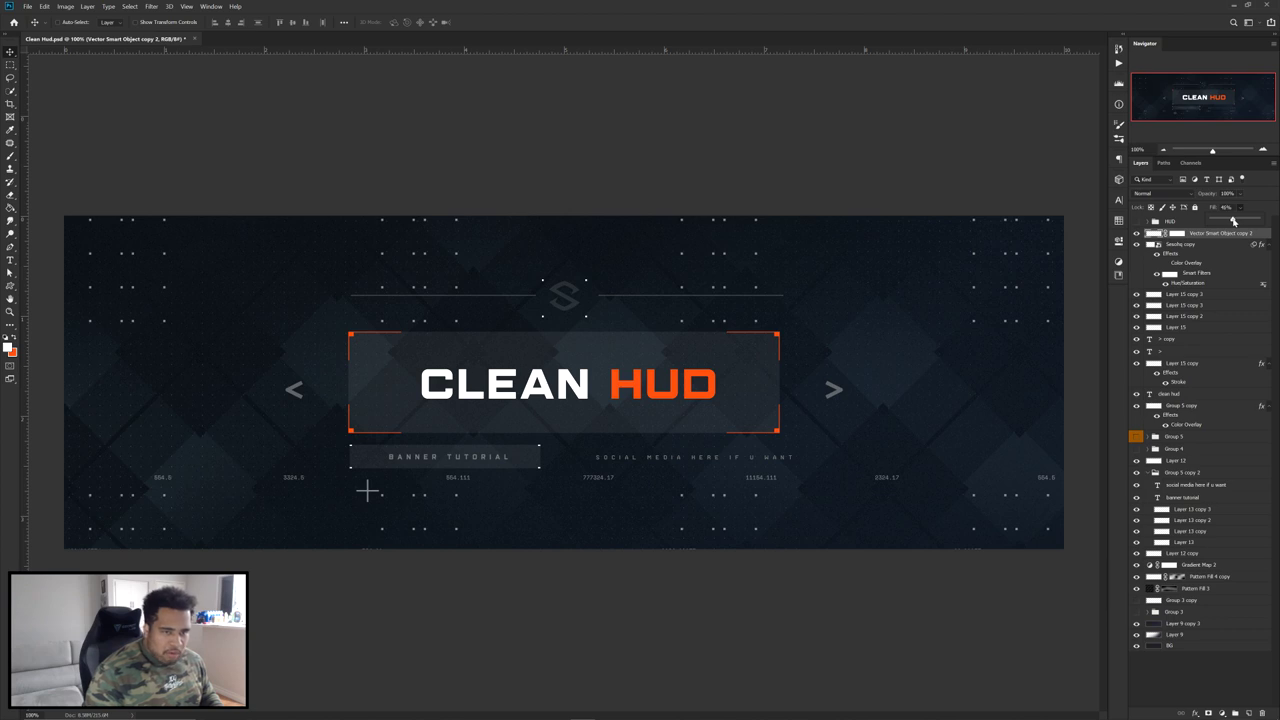
- Paint black on the HUD pattern's layer mask with a very large soft brush to fade it around the banner's centre
{"action": "left_click", "coordinate": [1177, 234]}
{"action": "key", "text": "b"}
{"action": "key", "text": "ctrl+minus"}
{"action": "key", "text": "ctrl+minus"}
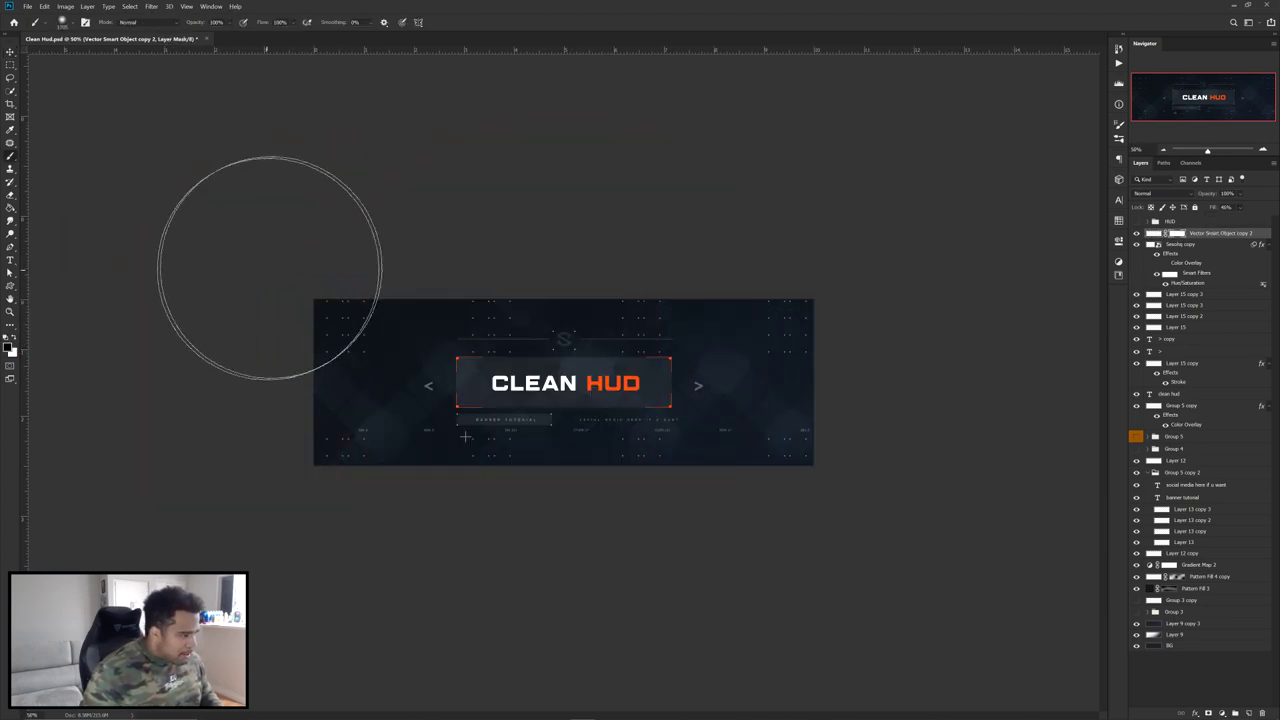
{"action": "left_click", "coordinate": [647, 223]}
{"action": "left_click", "coordinate": [790, 240]}
{"action": "left_click", "coordinate": [876, 482]}
{"action": "scroll", "coordinate": [652, 418], "scroll_direction": "up", "scroll_amount": 1}
{"action": "key", "text": "ctrl+plus"}
{"action": "key", "text": "ctrl+plus"}
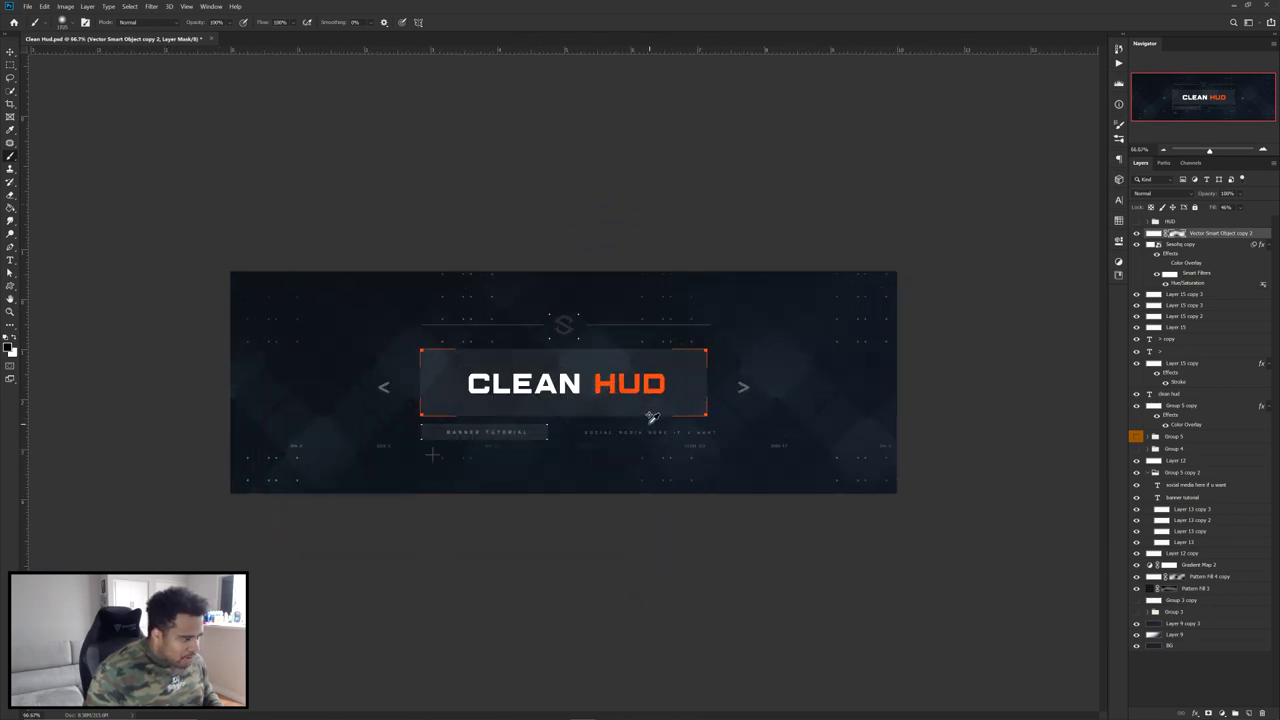
{"action": "key", "text": "v"}
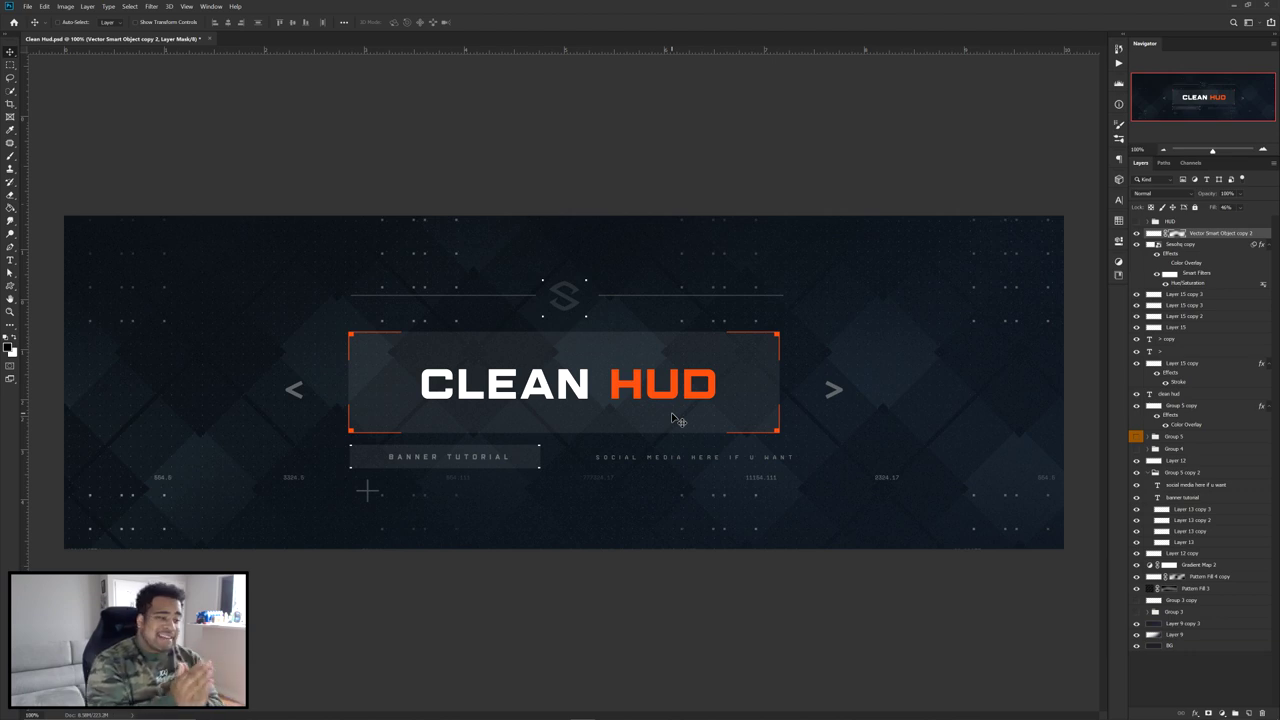
- Move the social media line left, closer to the BANNER TUTORIAL bar, so it sits within the title box's width
{"action": "left_click_drag", "start_coordinate": [697, 465], "coordinate": [660, 466]}
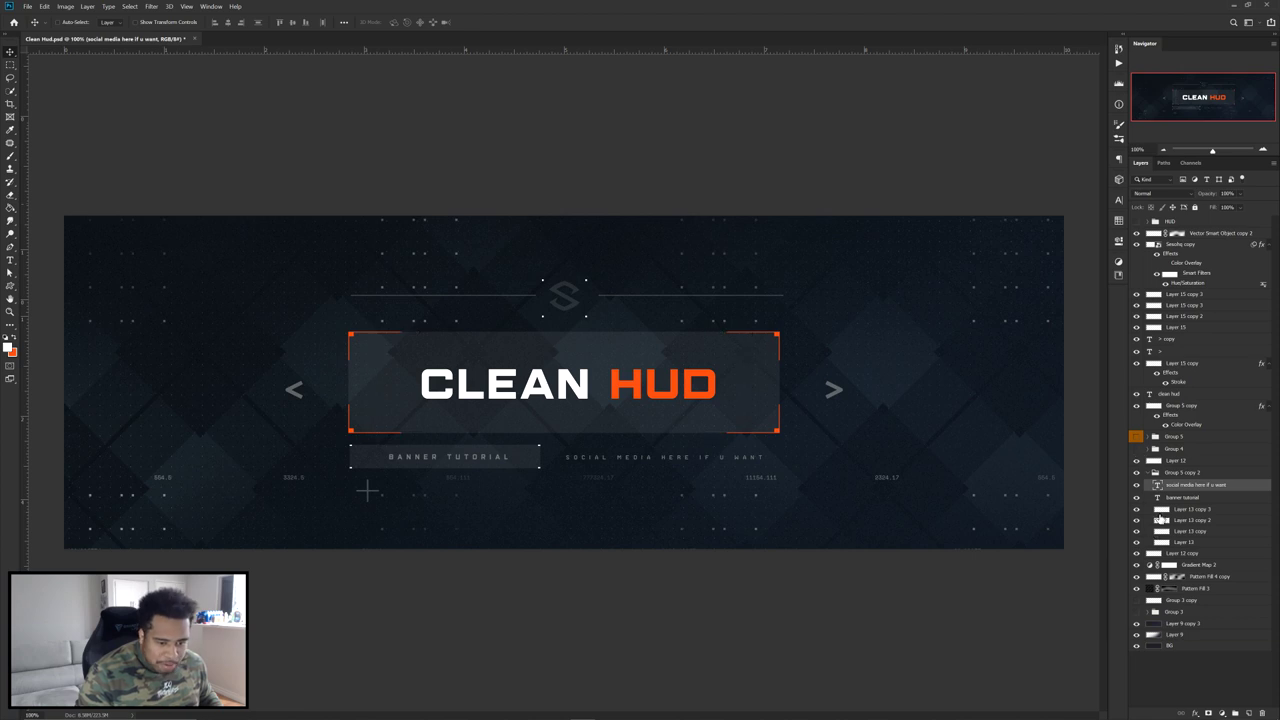
- Bring the translucent squares group above the line layers at the banner's upper right and place a smaller, rotated copy at the lower left
{"action": "left_click_drag", "start_coordinate": [1190, 600], "coordinate": [1190, 296]}
{"action": "left_click_drag", "start_coordinate": [616, 372], "coordinate": [296, 422]}
{"action": "key", "text": "ctrl+t"}
{"action": "mouse_move", "coordinate": [162, 478]}
{"action": "left_mouse_down"}
{"action": "mouse_move", "coordinate": [175, 493]}
{"action": "mouse_move", "coordinate": [166, 482]}
{"action": "left_mouse_up"}
{"action": "left_click_drag", "start_coordinate": [270, 435], "coordinate": [179, 449]}
{"action": "key", "text": "Return"}
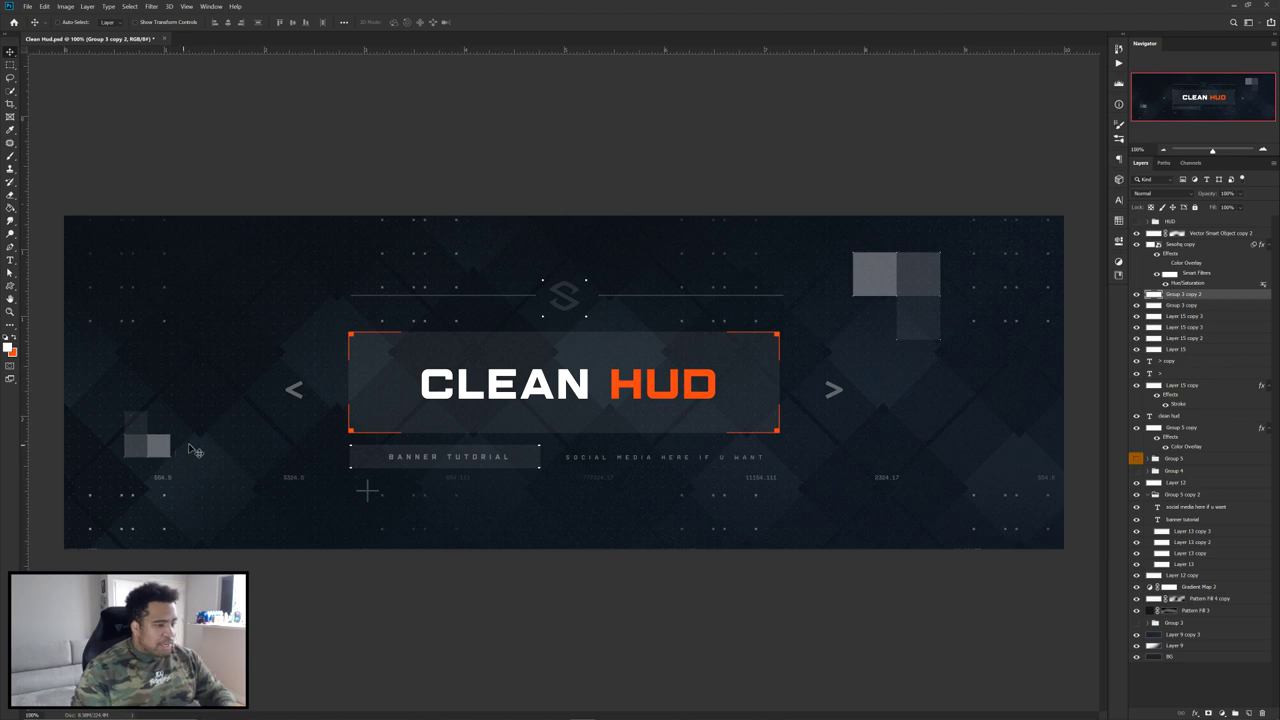
- Add a layer above the HUD pattern layer and fill it with a merged copy of the visible banner
{"action": "left_click", "coordinate": [1197, 235]}
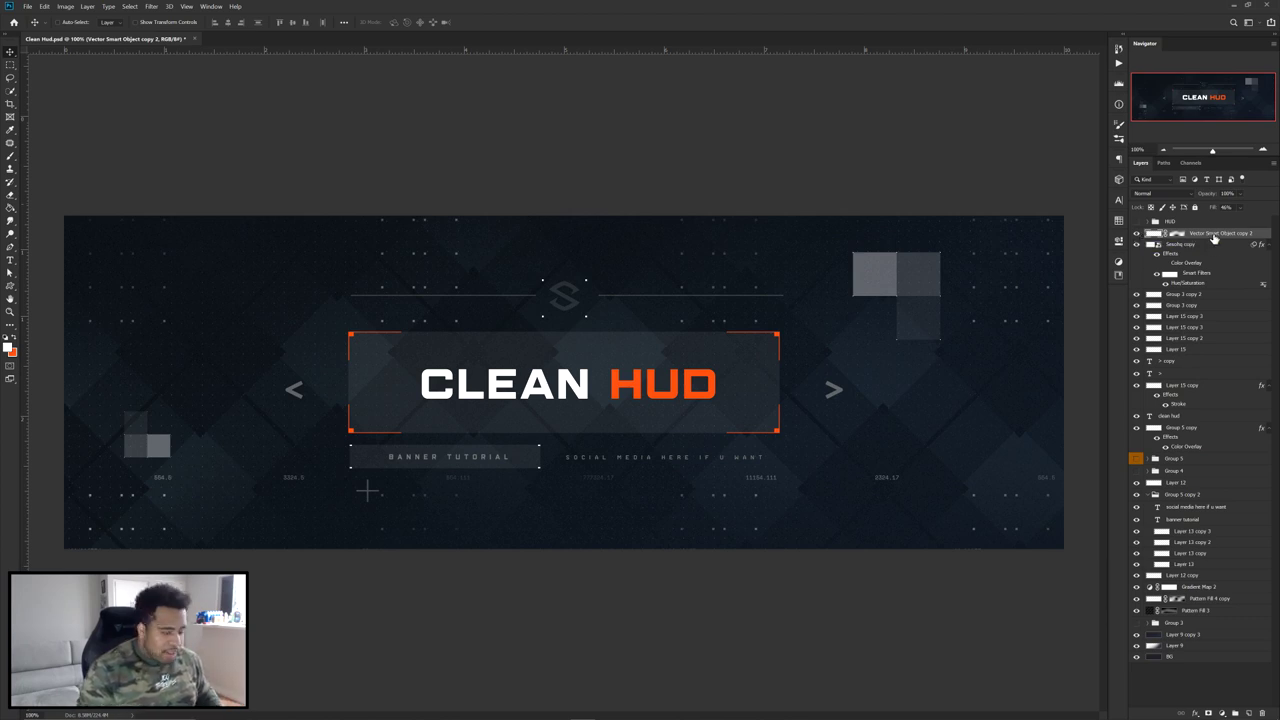
{"action": "key", "text": "ctrl+shift+alt+n"}
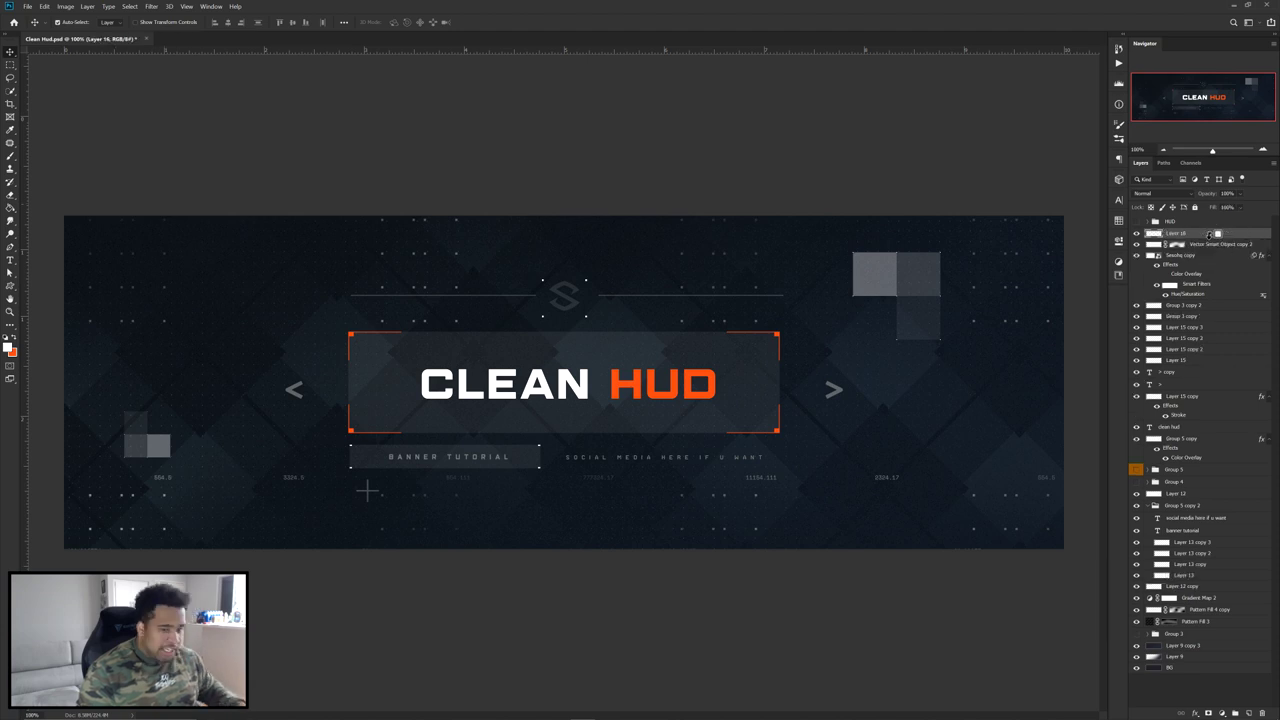
{"action": "left_click_drag", "start_coordinate": [820, 240], "coordinate": [862, 190]}
{"action": "key", "text": "ctrl+z"}
- Blur parts of the merged layer around the title box with a large Blur tool brush at 50% strength
{"action": "mouse_move", "coordinate": [10, 221]}
{"action": "left_mouse_down"}
{"action": "mouse_move", "coordinate": [59, 226]}
{"action": "mouse_move", "coordinate": [48, 220]}
{"action": "left_mouse_up"}
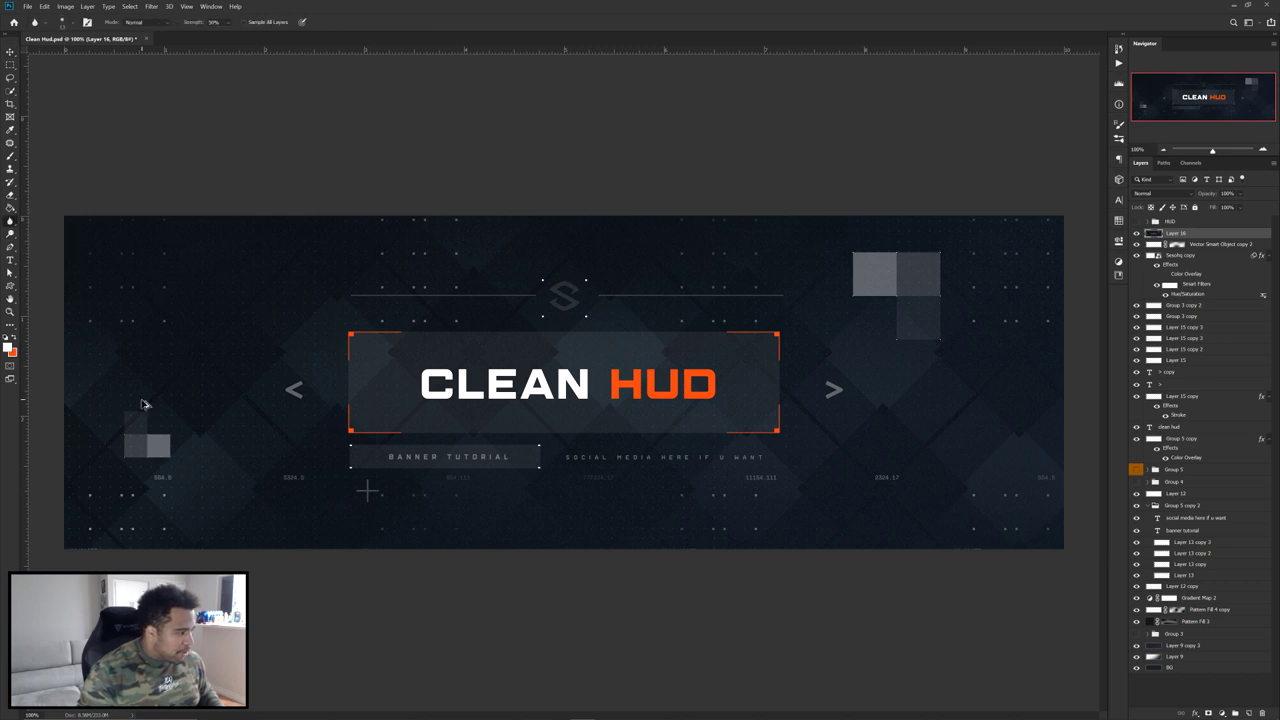
{"action": "scroll", "coordinate": [120, 442], "scroll_direction": "up", "scroll_amount": 3}
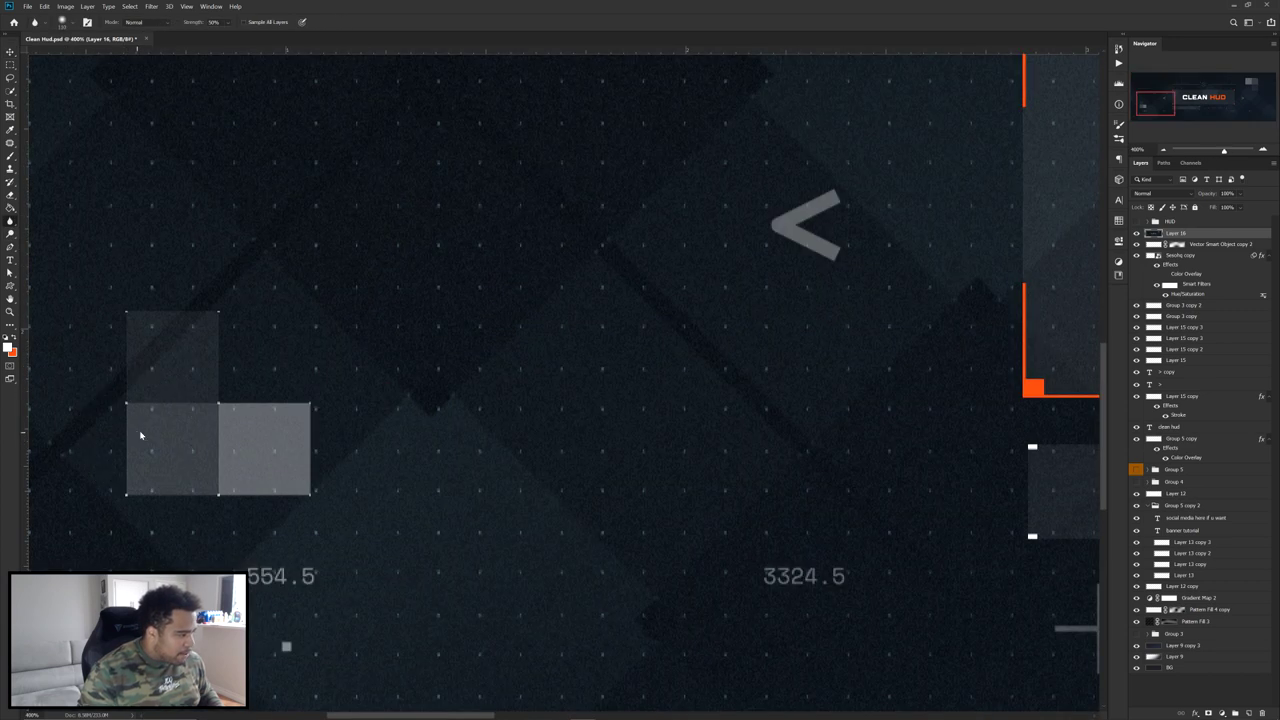
{"action": "scroll", "coordinate": [350, 423], "scroll_direction": "down", "scroll_amount": 2}
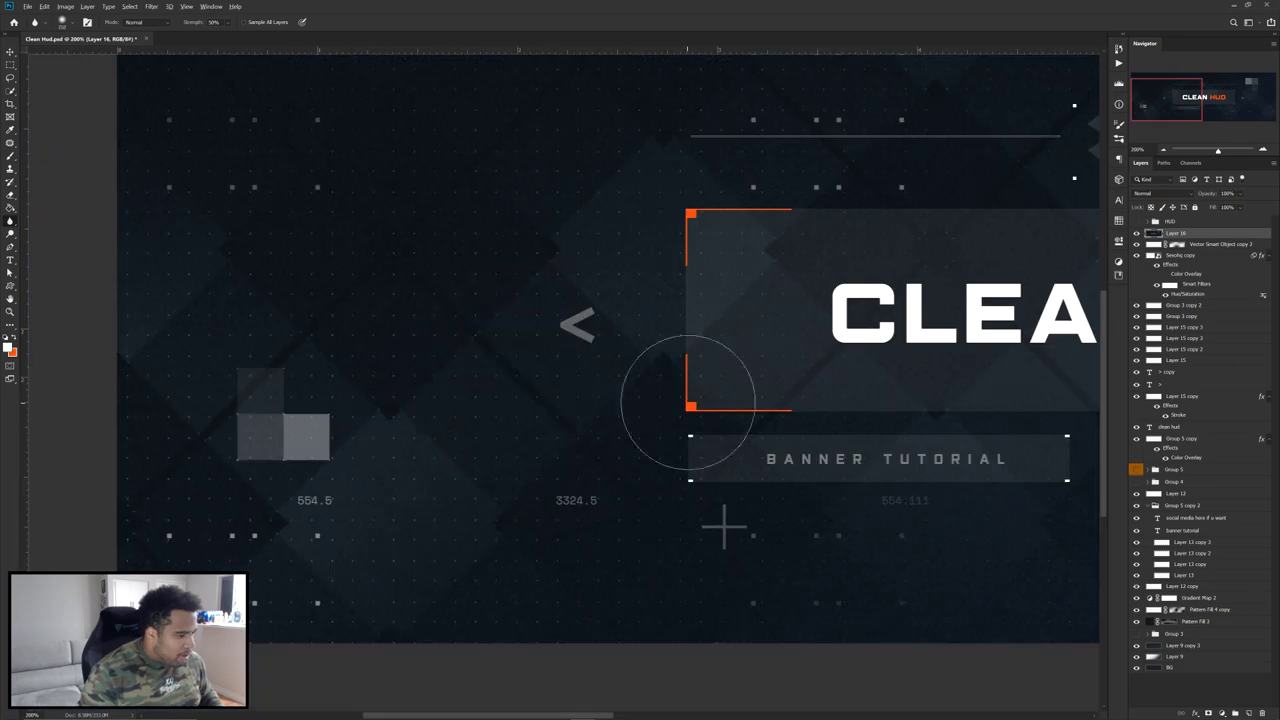
{"action": "left_click_drag", "start_coordinate": [889, 438], "coordinate": [600, 409]}
{"action": "left_click_drag", "start_coordinate": [875, 440], "coordinate": [538, 487]}
{"action": "left_click_drag", "start_coordinate": [760, 364], "coordinate": [674, 461]}
{"action": "scroll", "coordinate": [534, 251], "scroll_direction": "right", "scroll_amount": 3}
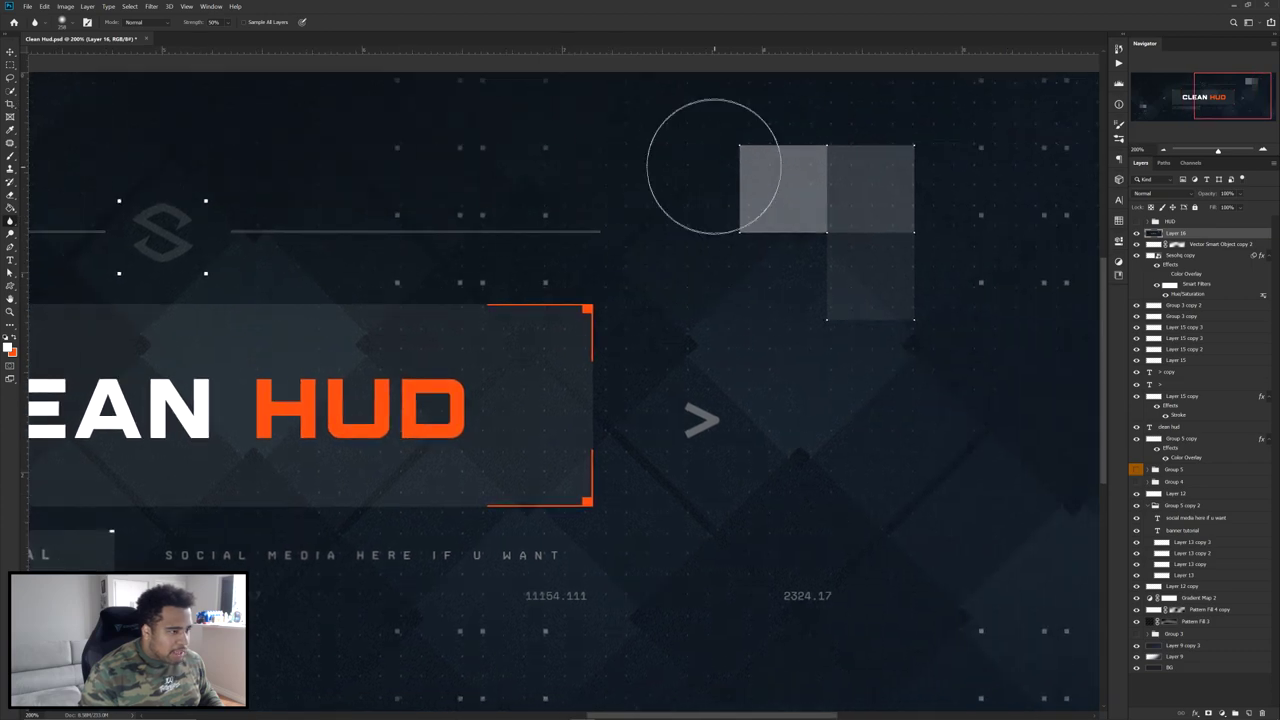
{"action": "key", "text": "ctrl+minus"}
{"action": "key", "text": "ctrl+minus"}
{"action": "key", "text": "v"}
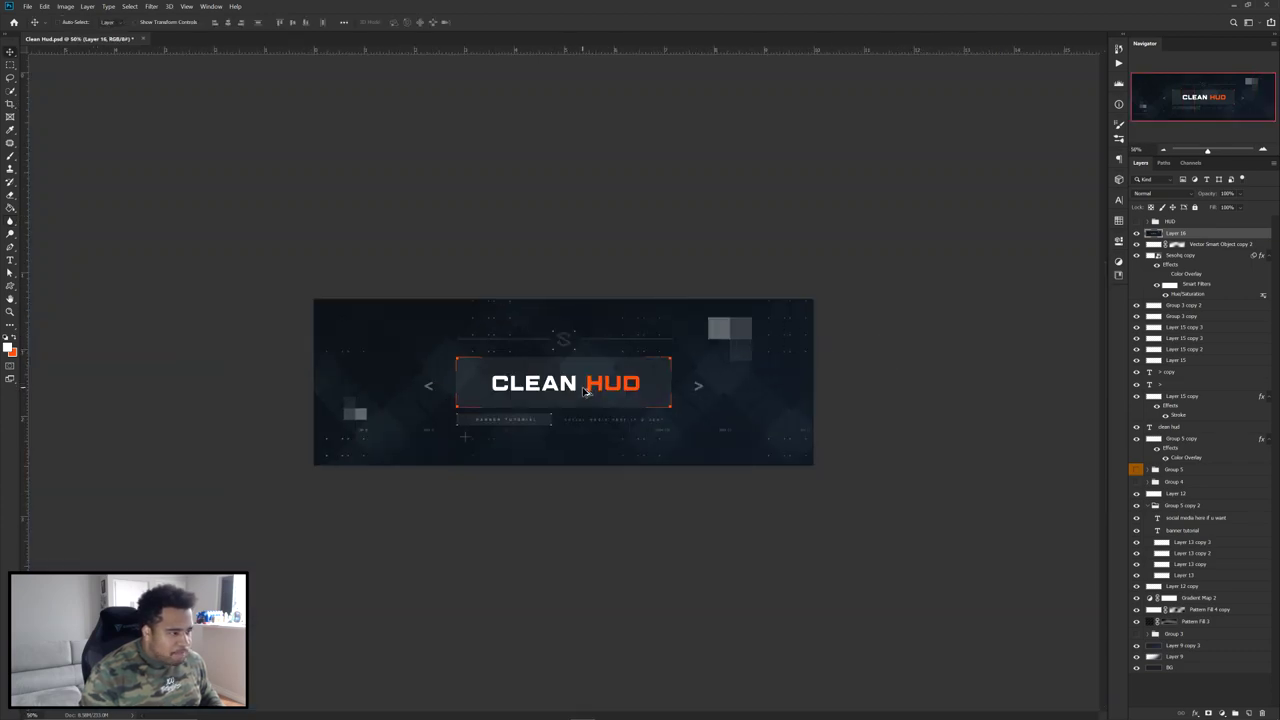
{"action": "key", "text": "ctrl+plus"}
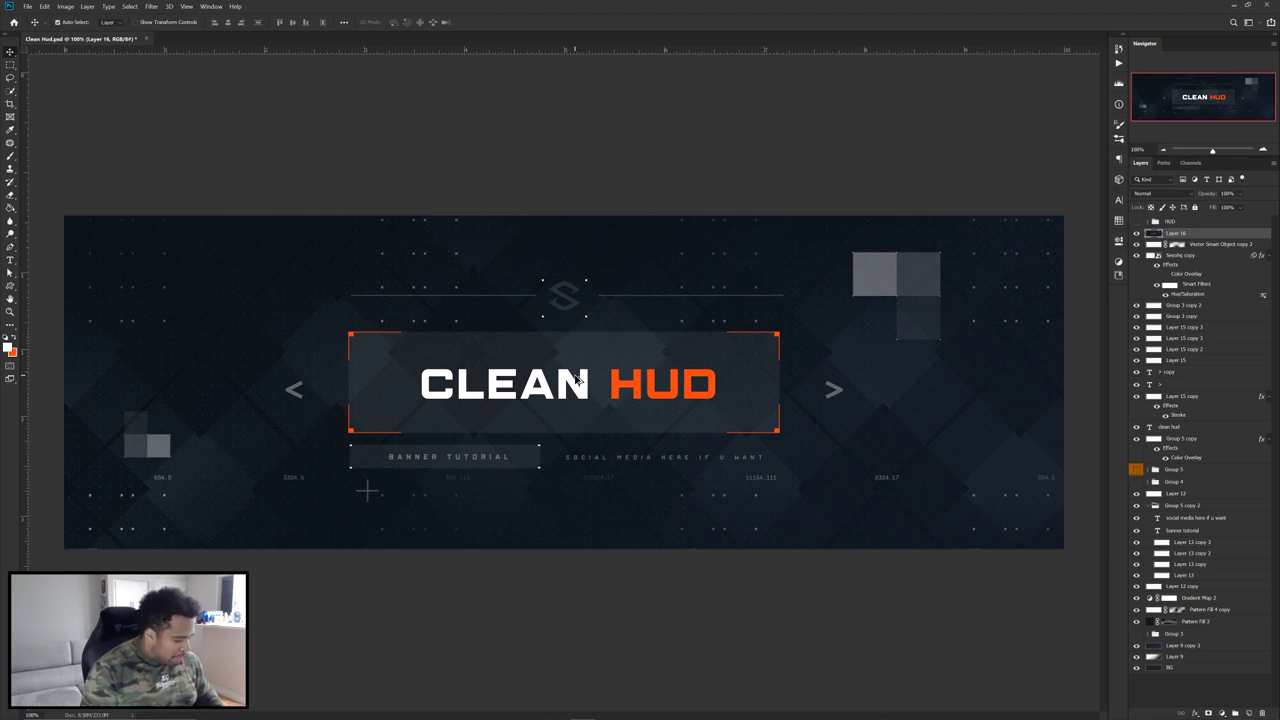
- Stamp all visible layers into another merged layer on top and apply the High Pass filter to it
{"action": "key", "text": "ctrl+alt+shift+e"}
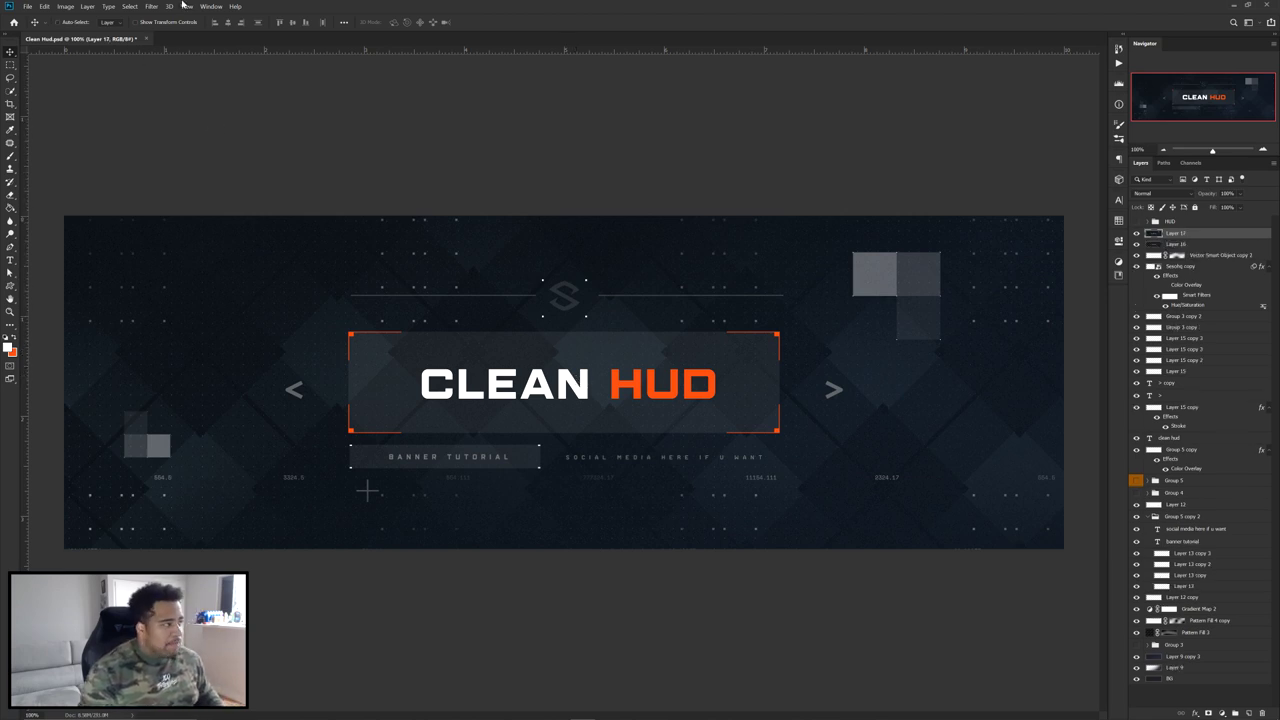
{"action": "left_click", "coordinate": [151, 6]}
{"action": "mouse_move", "coordinate": [220, 195]}
{"action": "left_click", "coordinate": [292, 204]}
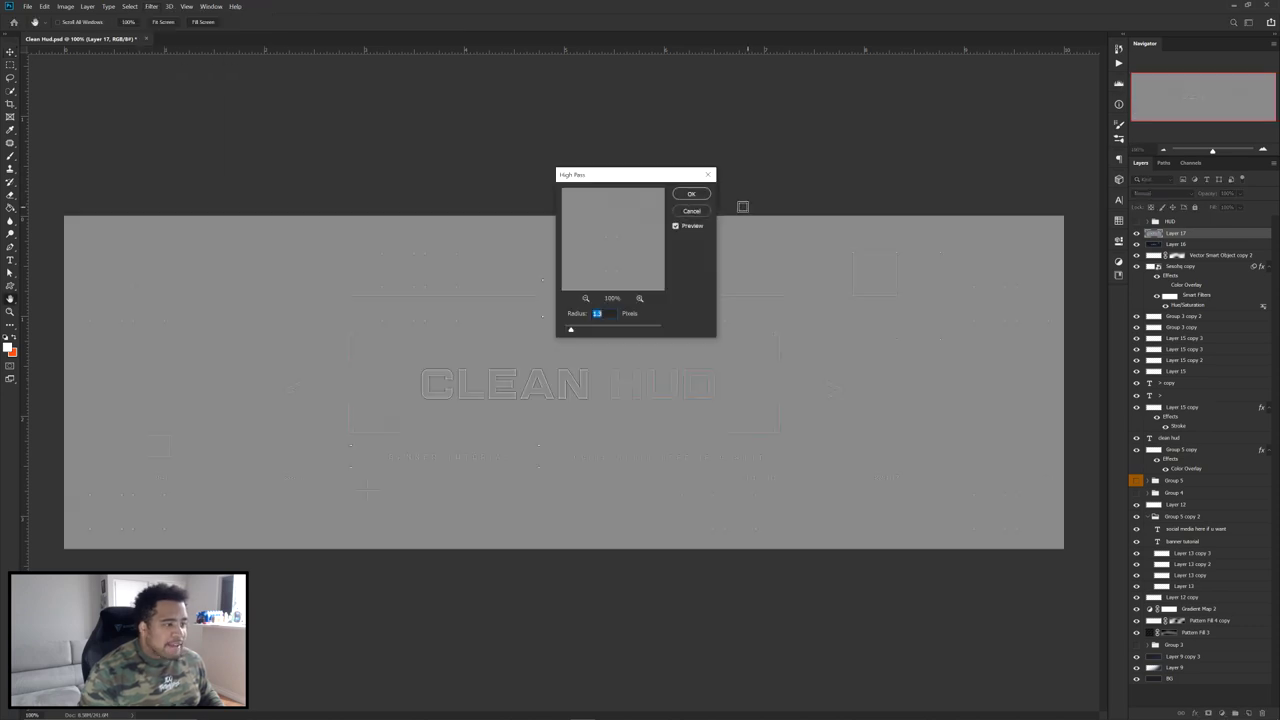
{"action": "left_click", "coordinate": [691, 194]}
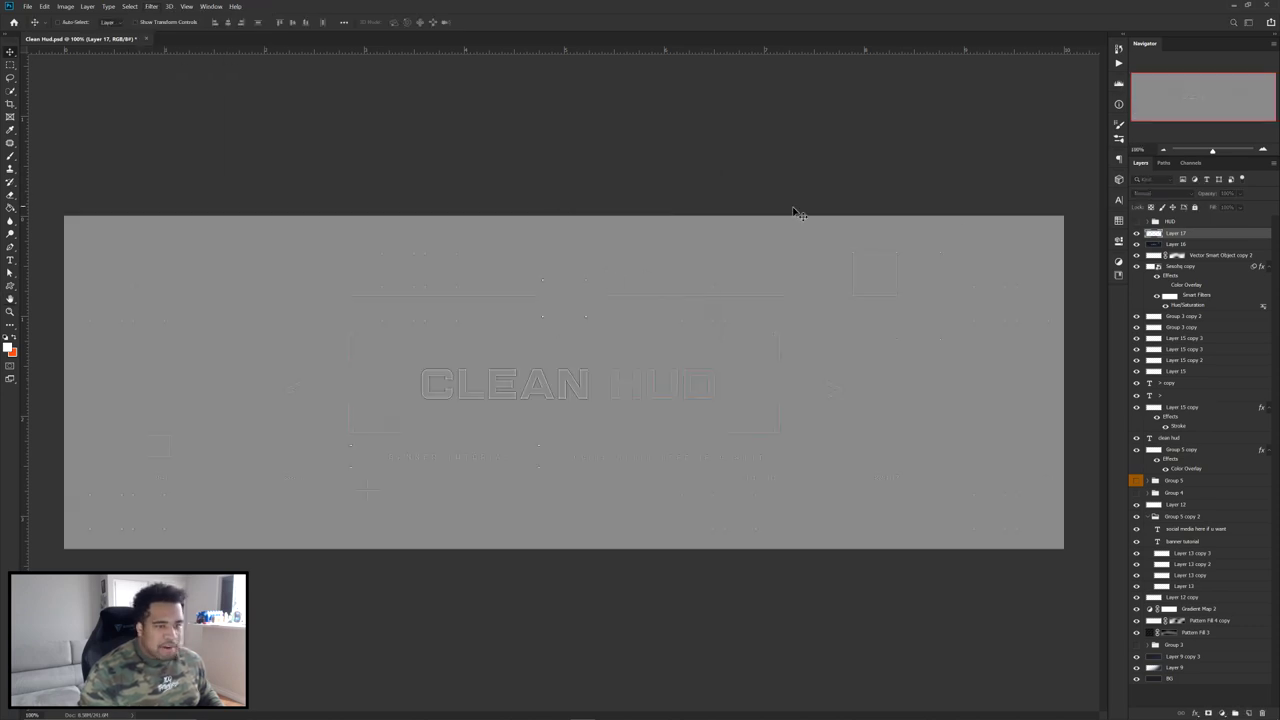
- Set the High Pass layer's blend mode to Overlay to sharpen the banner
{"action": "left_click", "coordinate": [1149, 195]}
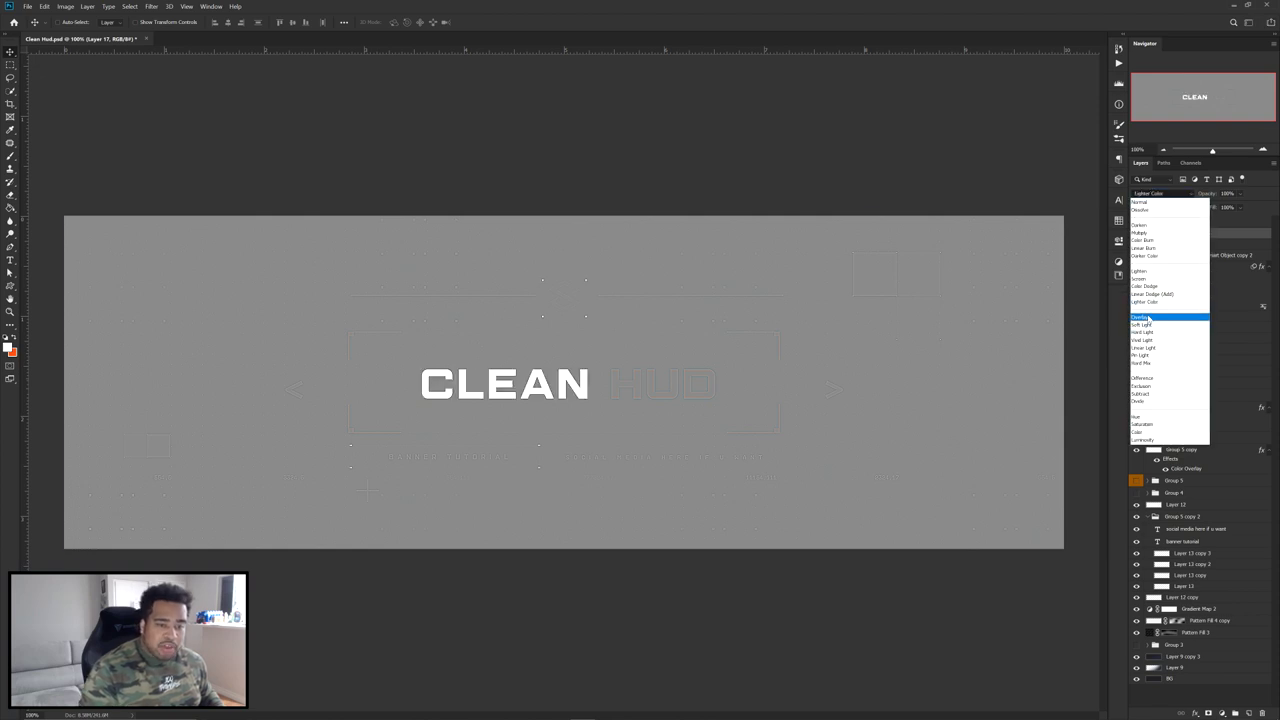
{"action": "left_click", "coordinate": [1152, 317]}
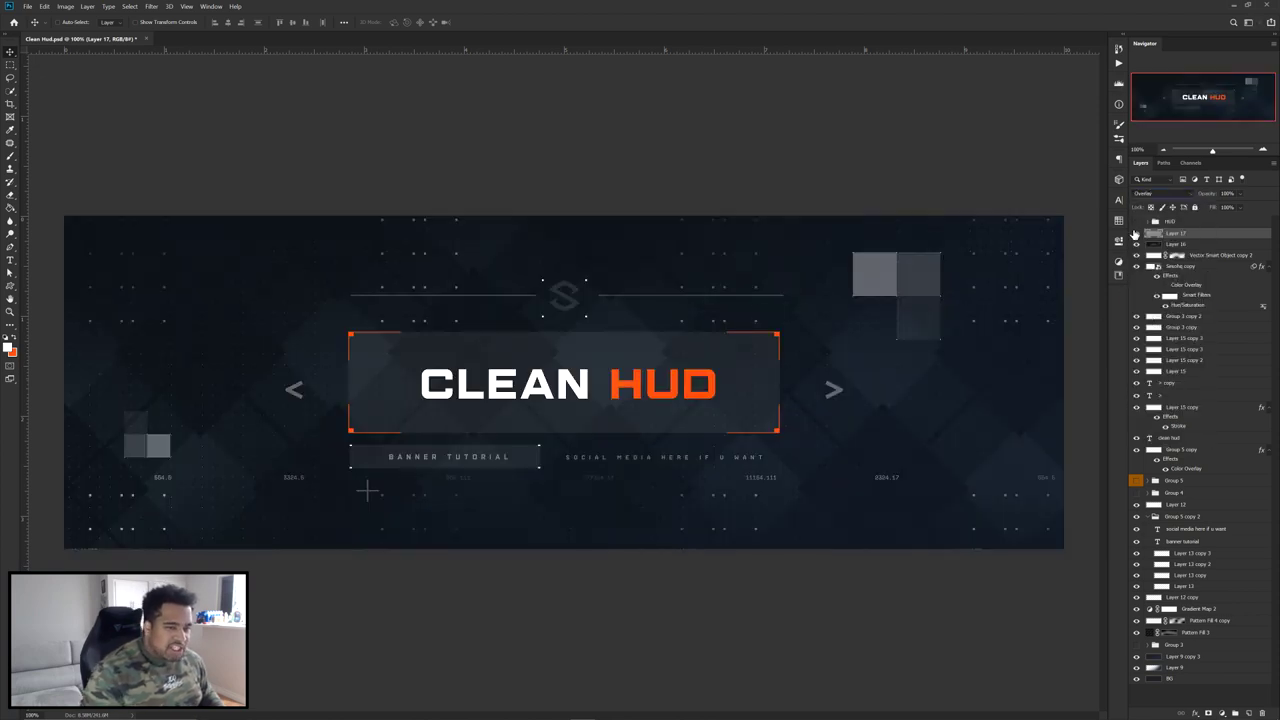
{"action": "scroll", "coordinate": [679, 376], "scroll_direction": "up", "scroll_amount": 1}
{"action": "scroll", "coordinate": [679, 376], "scroll_direction": "down", "scroll_amount": 1}
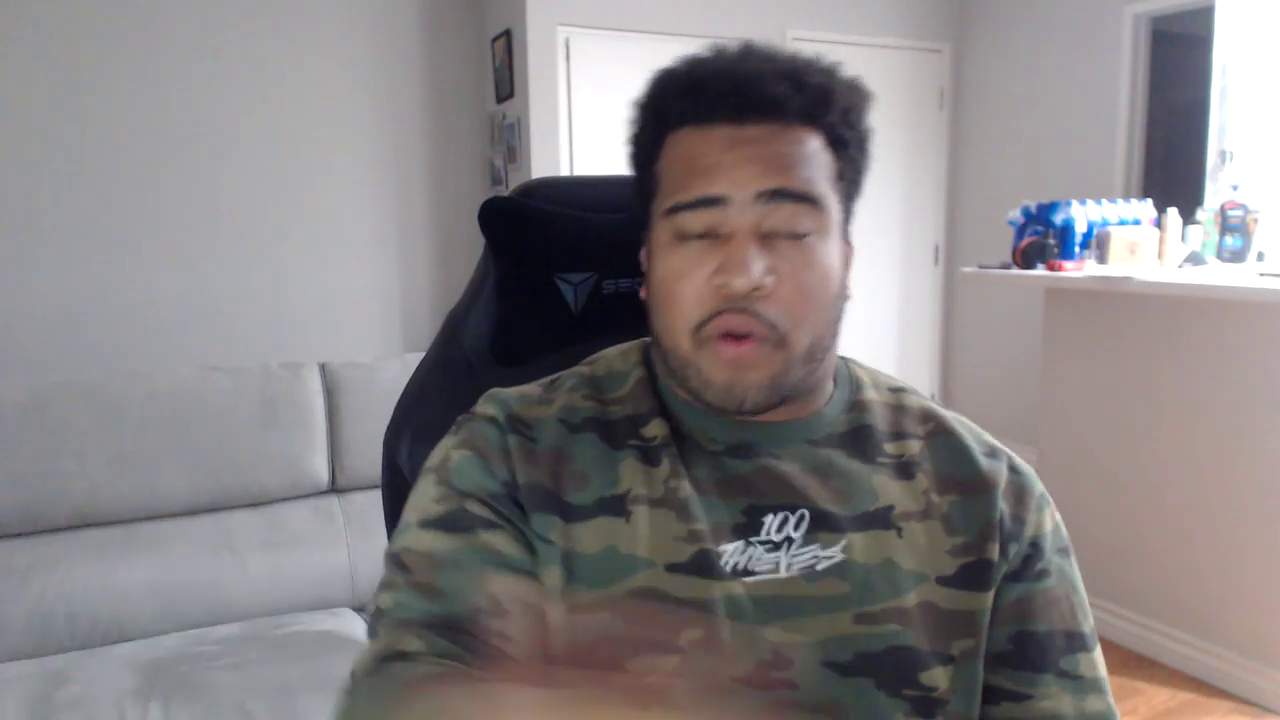